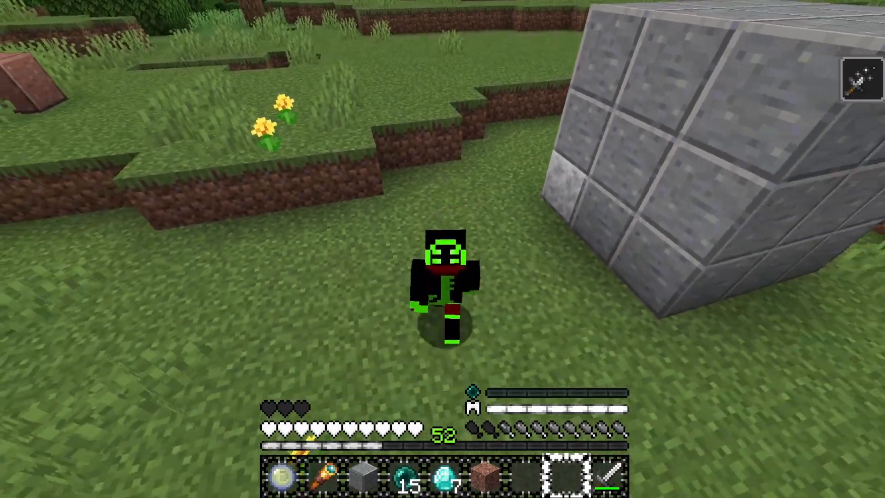
{"action": "key", "text": "w"}
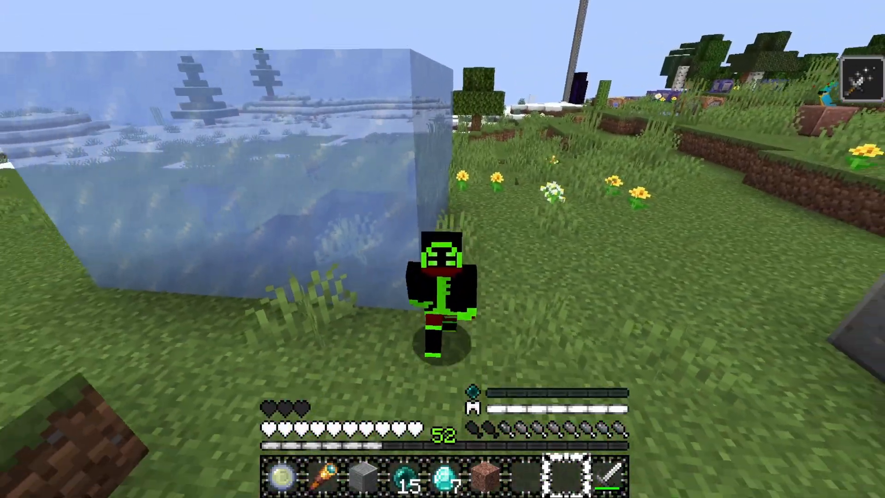
{"action": "key", "text": "w"}
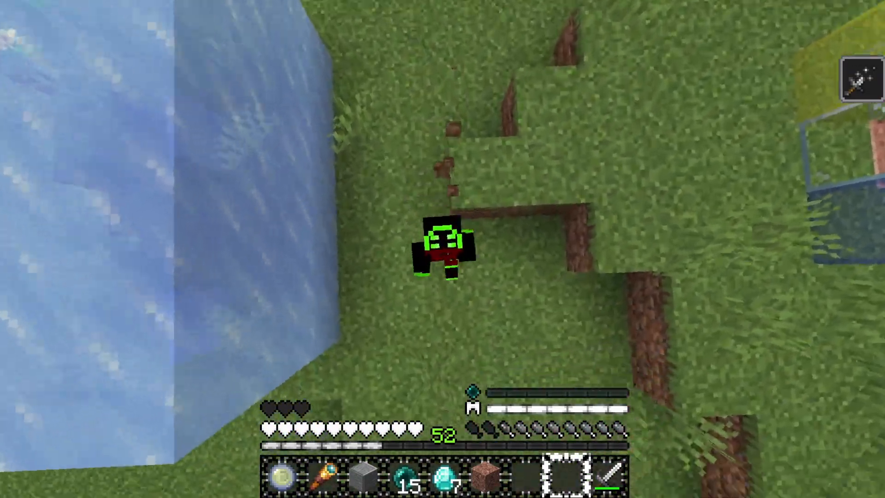
{"action": "key", "text": "w"}
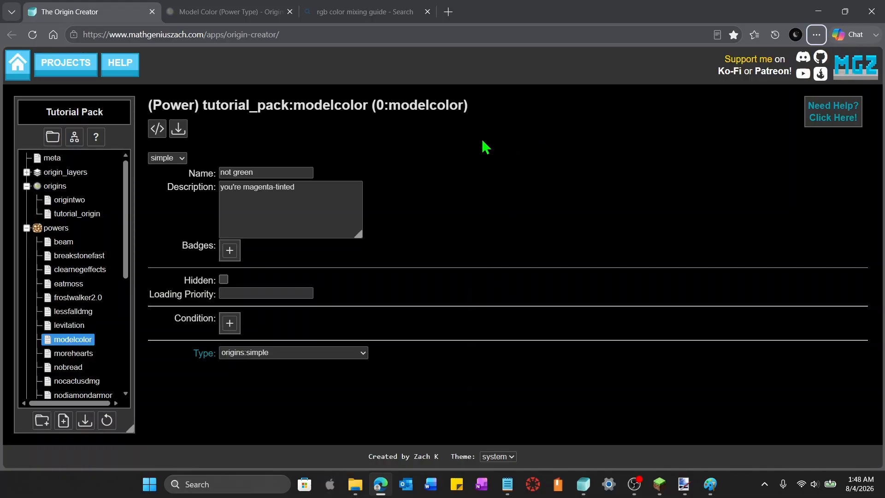
Set the modelcolor power's type to origins:model_color
{"action": "left_click", "coordinate": [365, 356]}
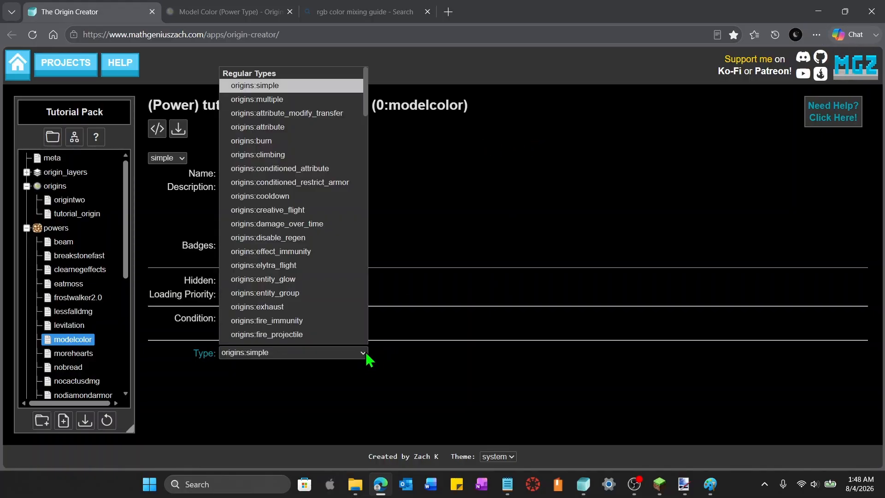
{"action": "scroll", "coordinate": [346, 323], "scroll_direction": "down", "scroll_amount": 8}
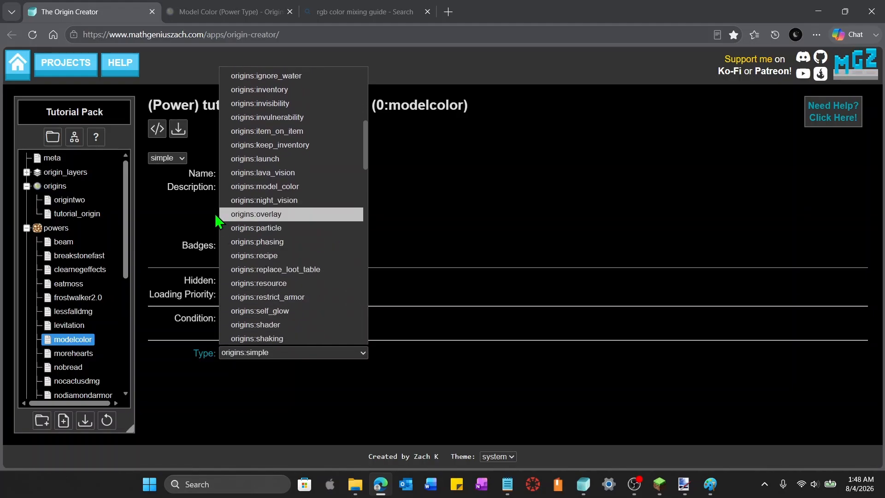
{"action": "left_click", "coordinate": [290, 187]}
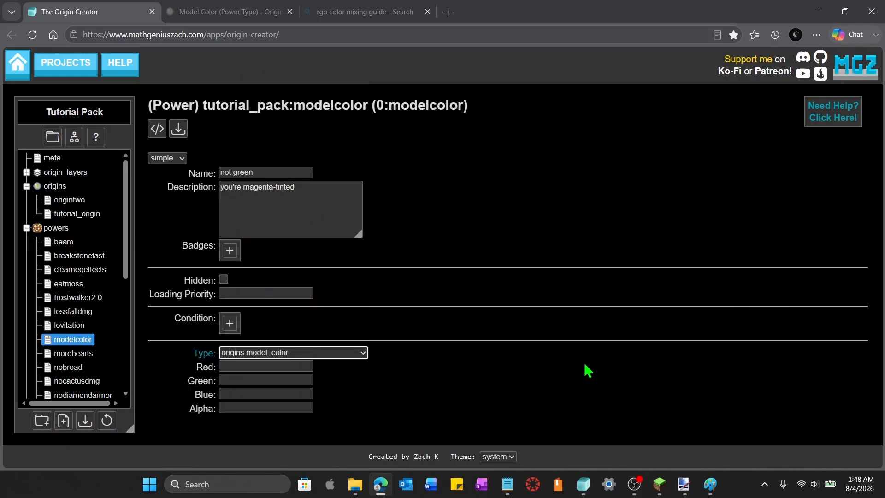
Review the model_color power type documentation and the additive and subtractive color mixing reference images
{"action": "key", "text": "alt"}
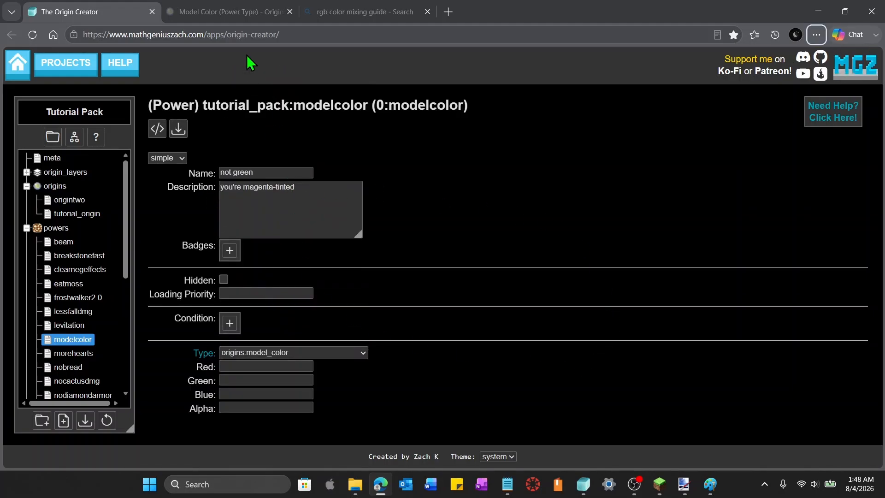
{"action": "left_click", "coordinate": [234, 14]}
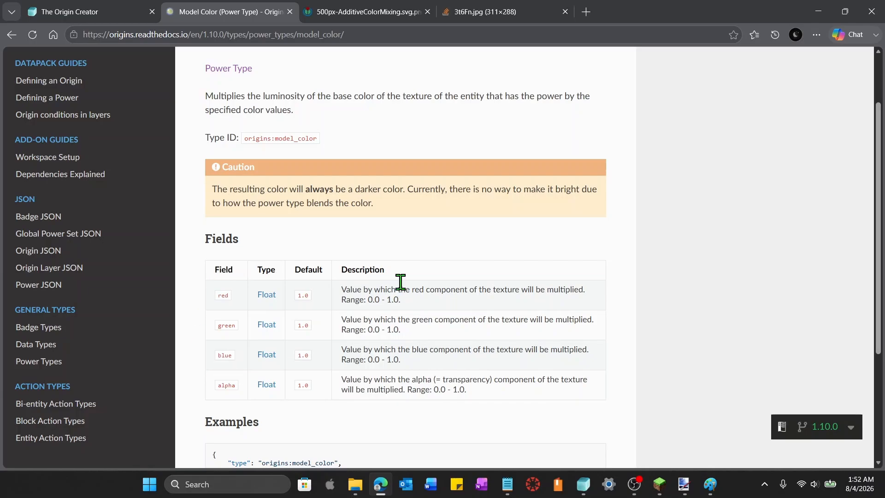
{"action": "left_click", "coordinate": [360, 13]}
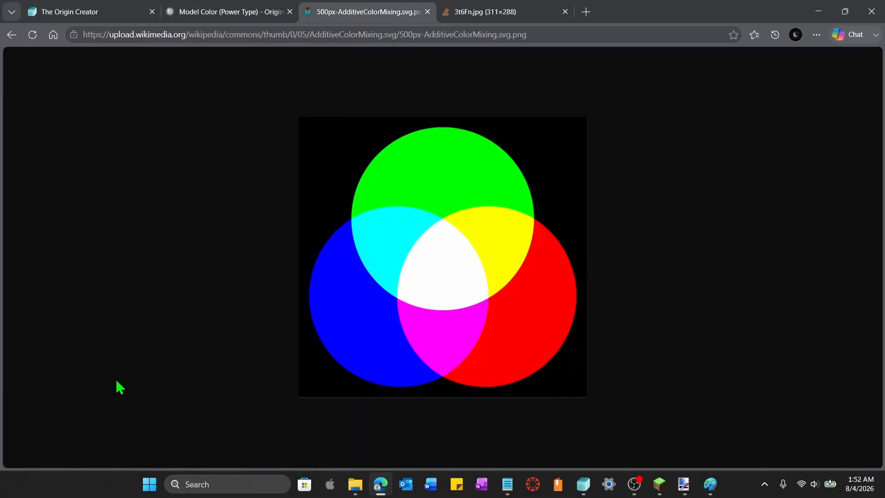
{"action": "left_click", "coordinate": [465, 21]}
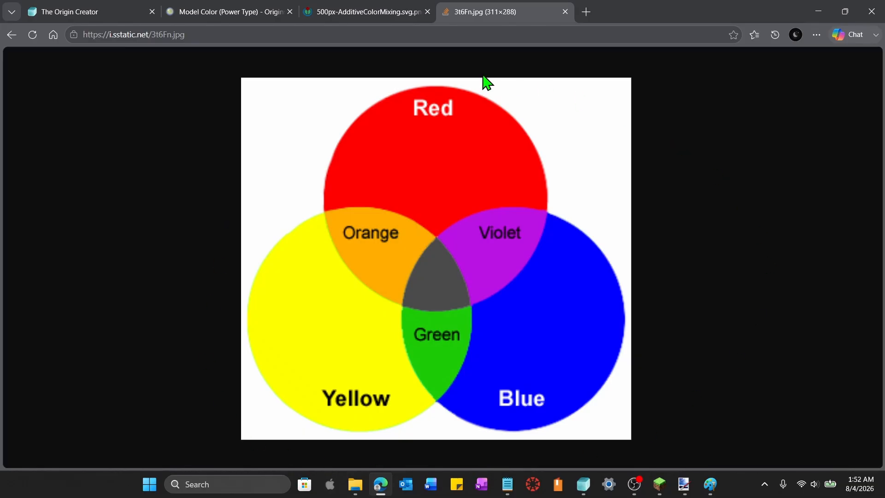
{"action": "key", "text": "alt"}
Open Paint's color editor and explore color mixing by picking a hue and raising the brightness
{"action": "left_click", "coordinate": [716, 493]}
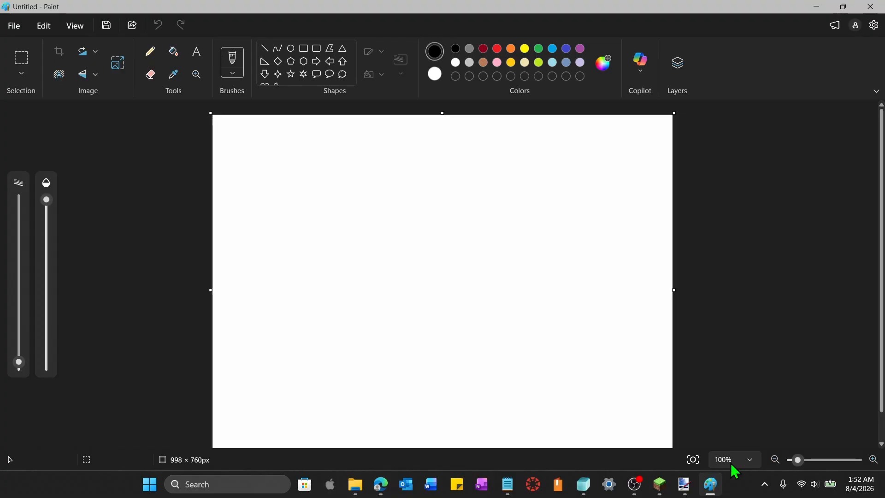
{"action": "left_click", "coordinate": [612, 66]}
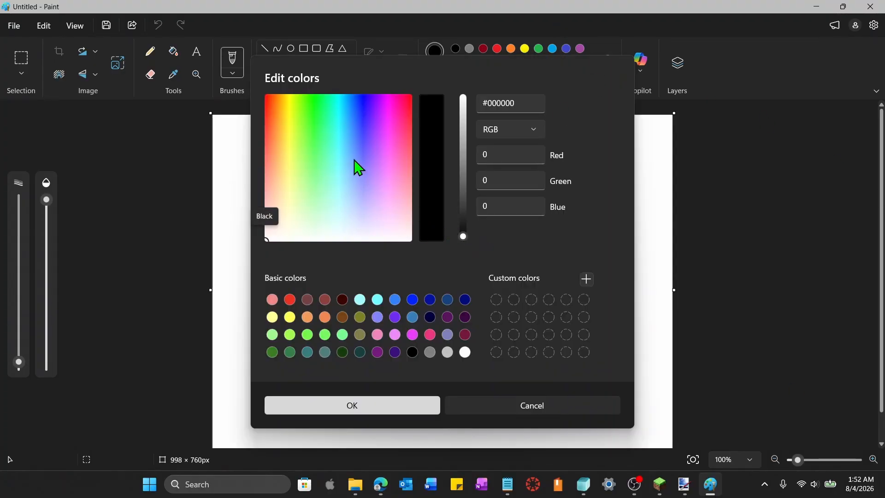
{"action": "left_click", "coordinate": [369, 148]}
{"action": "left_click_drag", "start_coordinate": [462, 236], "coordinate": [463, 99]}
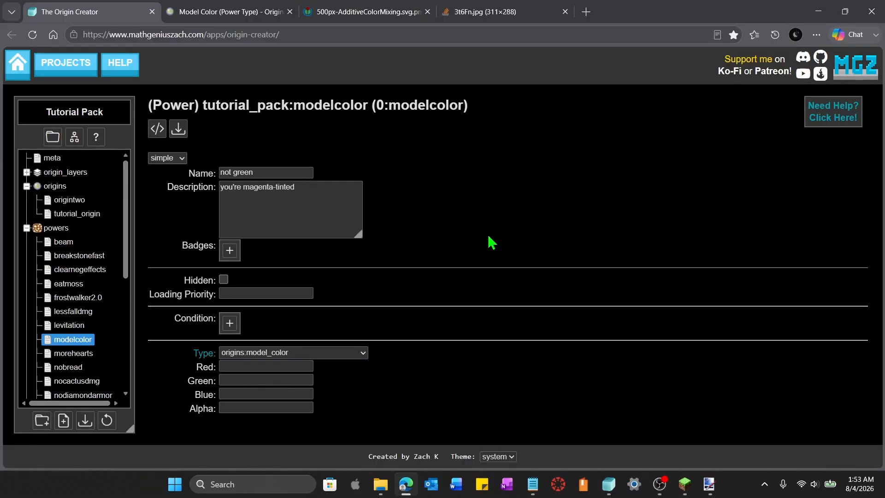
Set the model color's Red to 1, Green to 0 and Blue to 1
{"action": "left_click", "coordinate": [332, 8]}
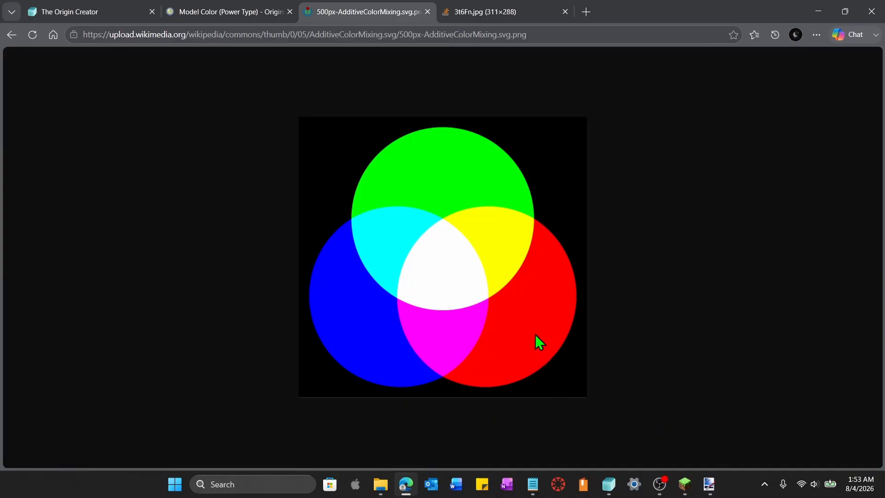
{"action": "key", "text": "ctrl+1"}
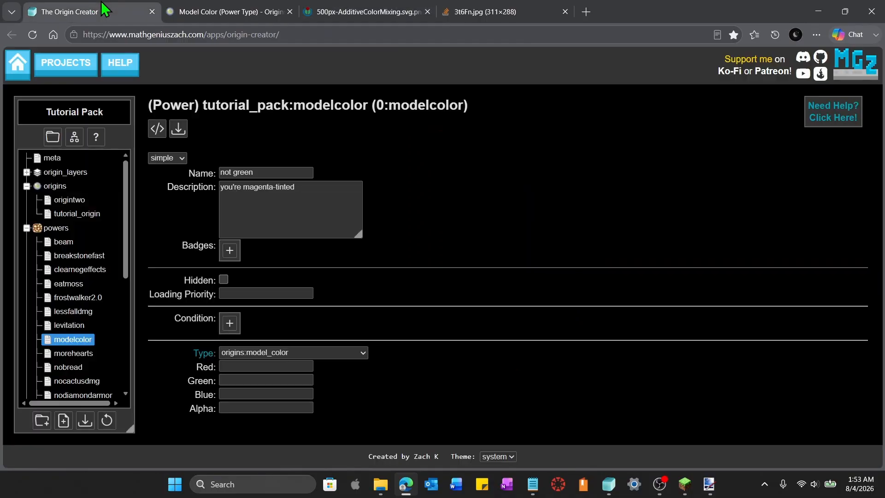
{"action": "left_click", "coordinate": [265, 368]}
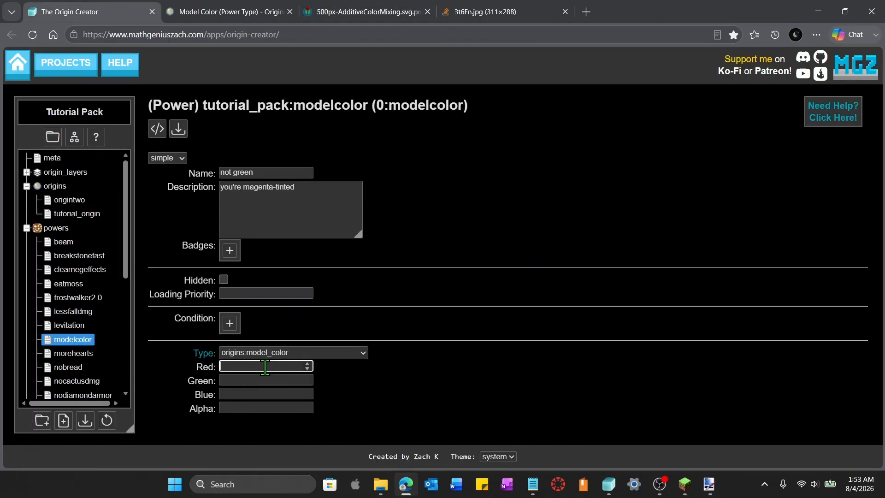
{"action": "type", "text": "1"}
{"action": "left_click", "coordinate": [263, 396]}
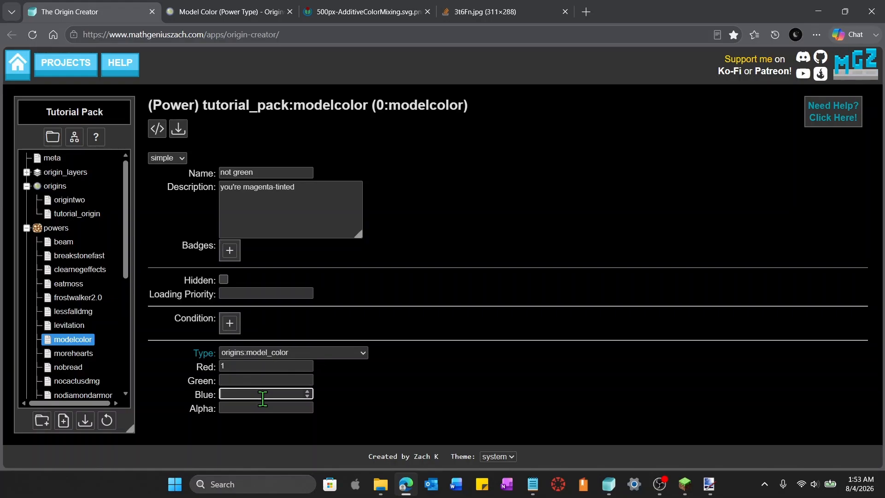
{"action": "left_click", "coordinate": [237, 368]}
{"action": "left_click", "coordinate": [237, 367]}
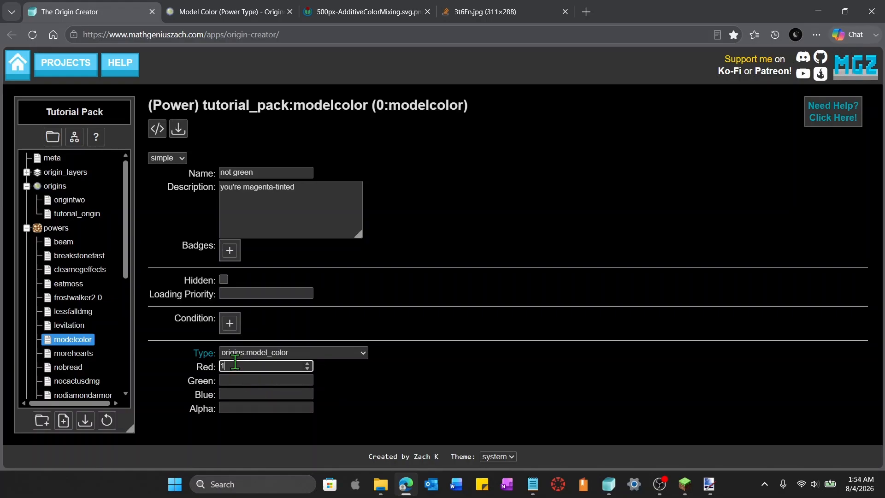
{"action": "left_click", "coordinate": [236, 395]}
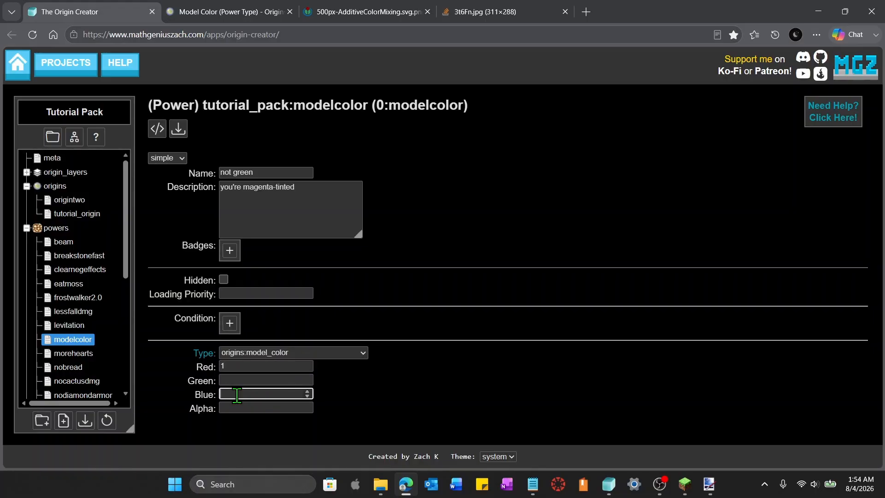
{"action": "type", "text": "1"}
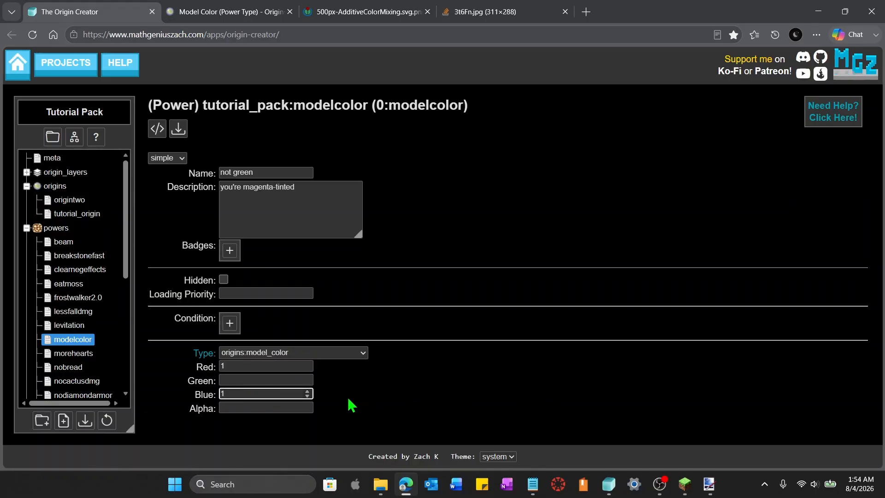
{"action": "left_click", "coordinate": [224, 380]}
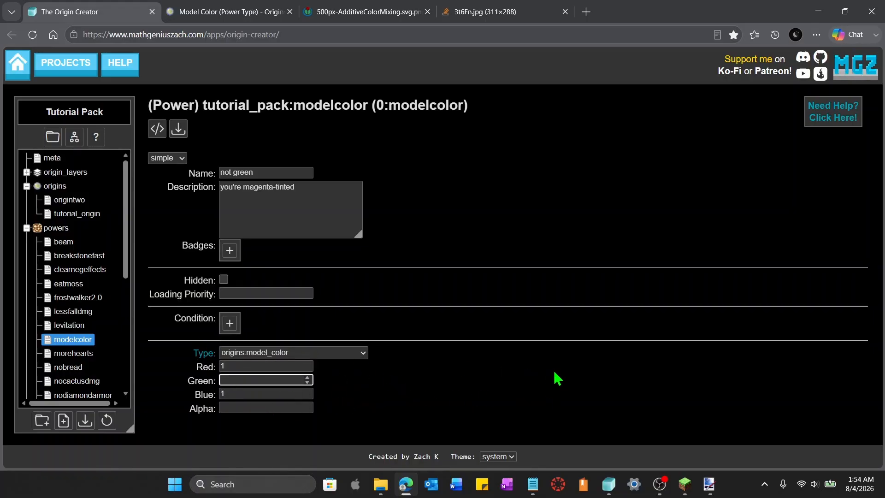
{"action": "left_click", "coordinate": [571, 378]}
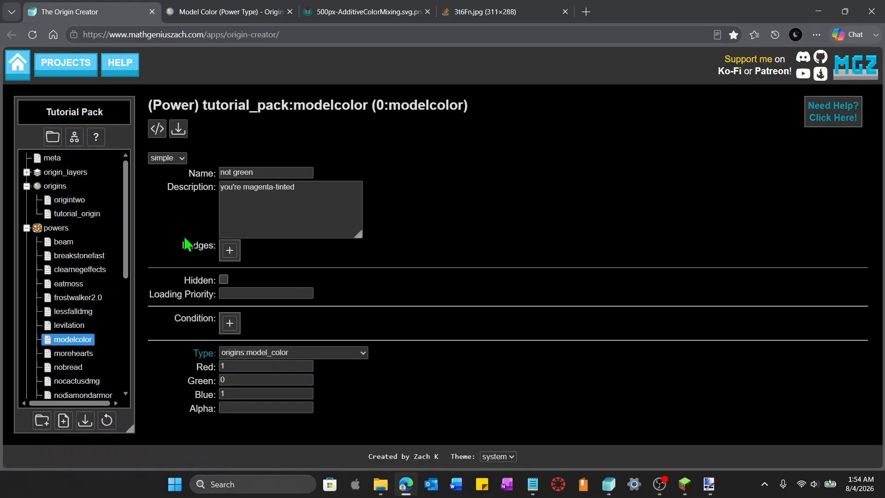
Add 0:modelcolor to Origin Two's powers list
{"action": "left_click", "coordinate": [58, 203]}
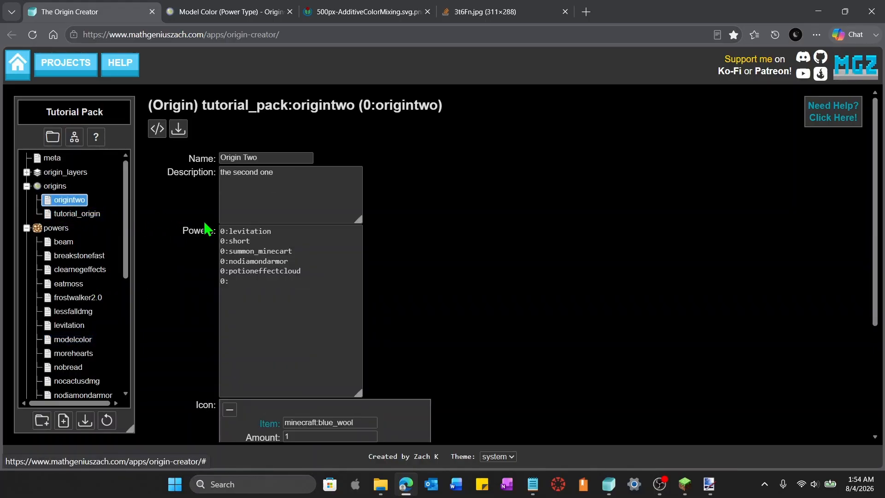
{"action": "left_click", "coordinate": [288, 299]}
{"action": "scroll", "coordinate": [47, 355], "scroll_direction": "down", "scroll_amount": 1}
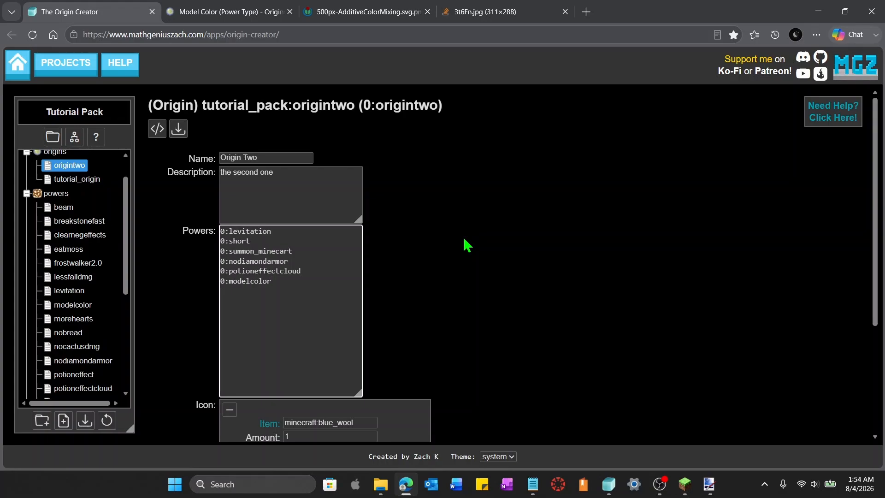
Export the Tutorial Pack datapack
{"action": "key", "text": "alt"}
{"action": "left_click", "coordinate": [85, 420]}
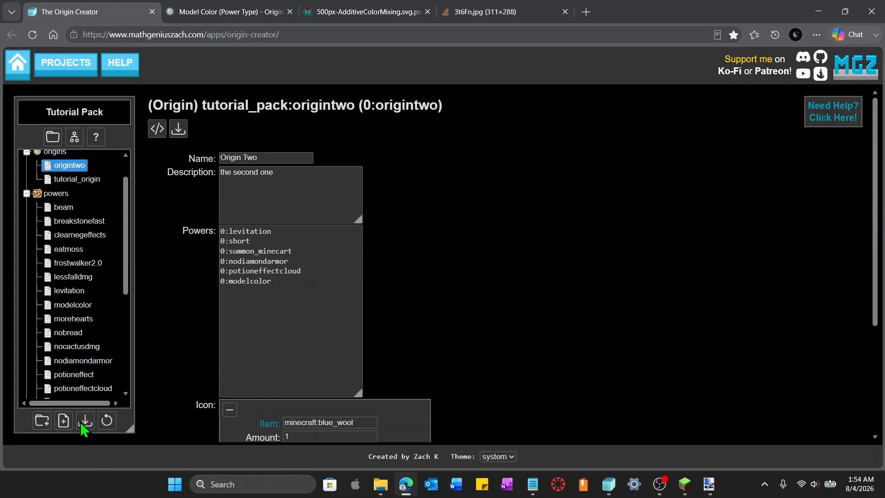
{"action": "left_click", "coordinate": [531, 333]}
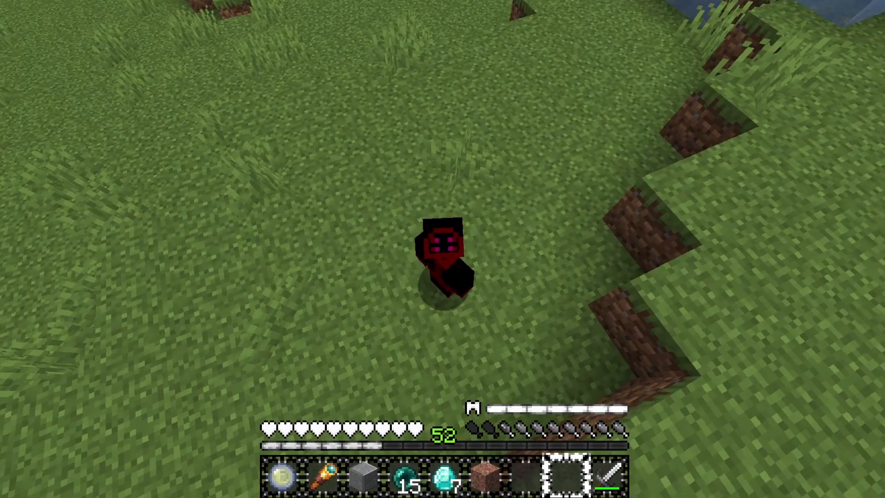
{"action": "key", "text": "w"}
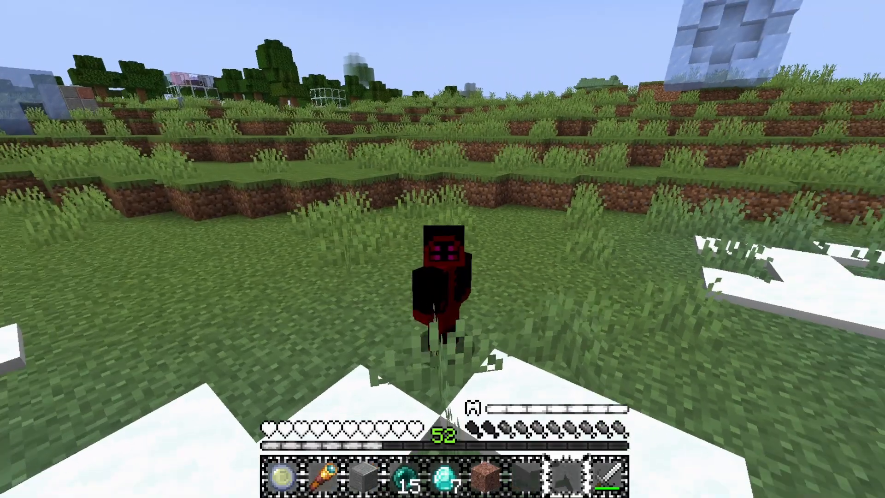
{"action": "key", "text": "w"}
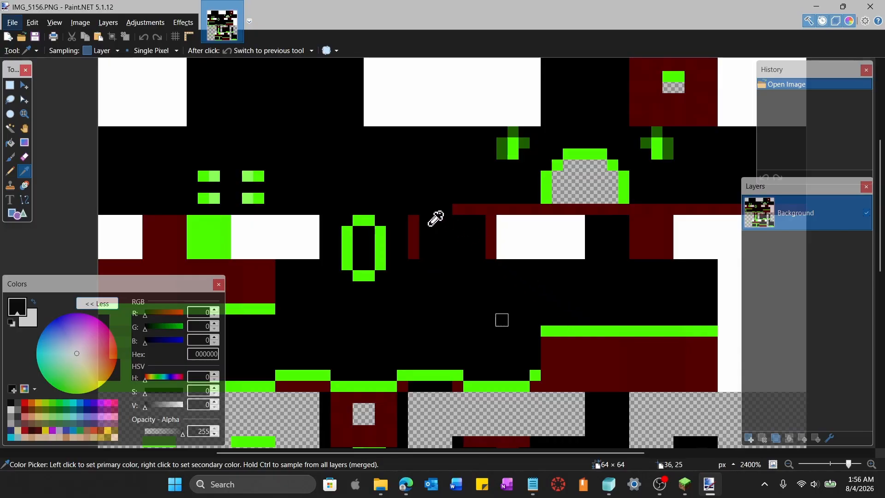
Sample the skin texture's green in Paint.NET and set its green channel to 0 to preview the tint
{"action": "left_click", "coordinate": [381, 237]}
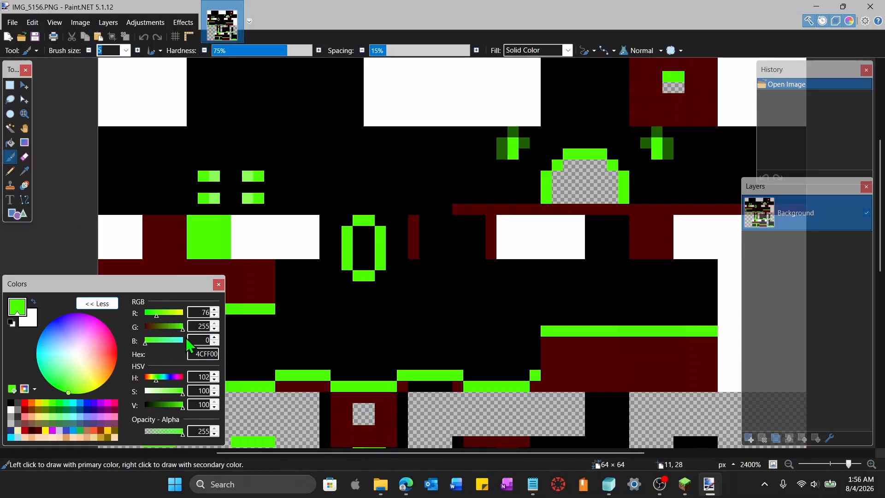
{"action": "left_click_drag", "start_coordinate": [184, 333], "coordinate": [136, 335]}
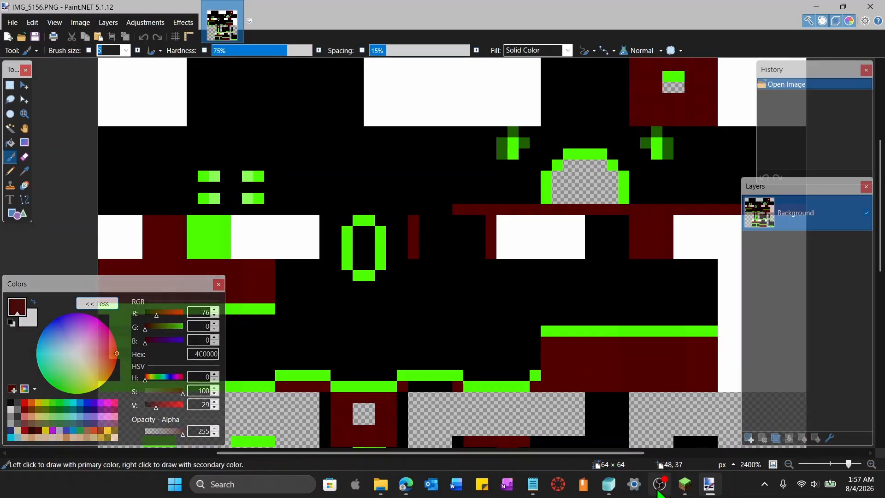
{"action": "mouse_move", "coordinate": [685, 493]}
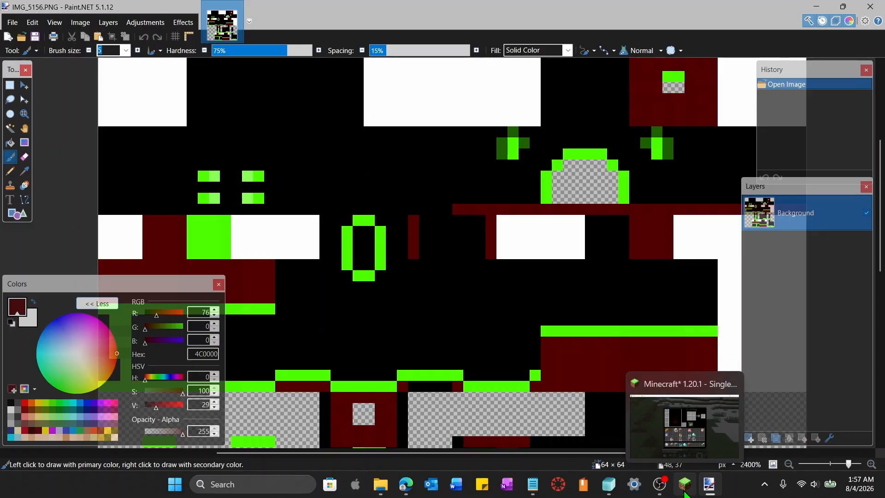
{"action": "left_click", "coordinate": [685, 493]}
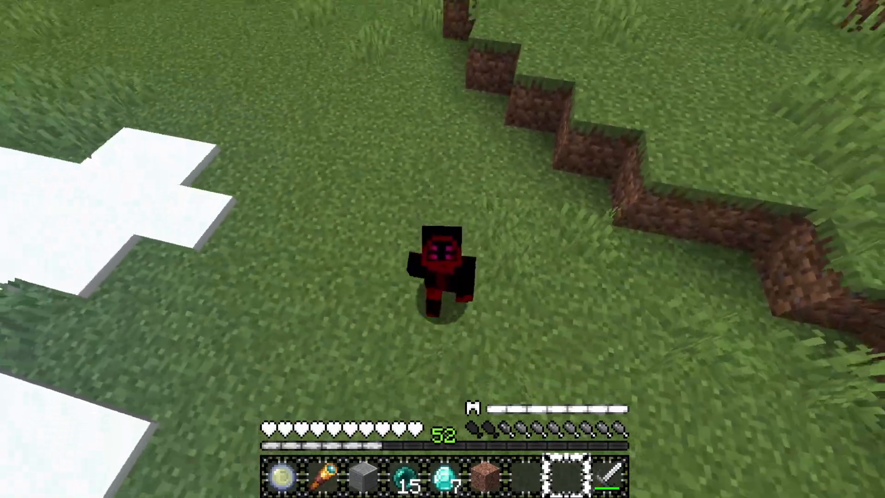
{"action": "key", "text": "w"}
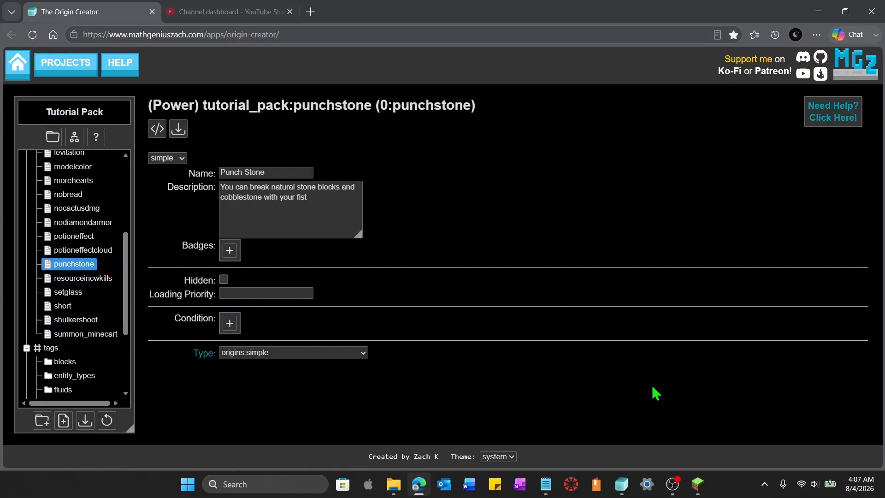
Set the punchstone power's type to origins:modify_harvest
{"action": "left_click", "coordinate": [363, 358]}
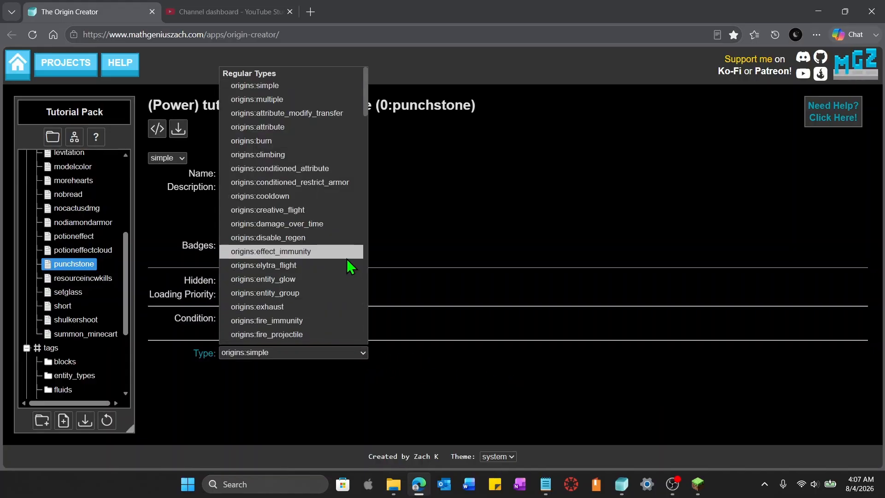
{"action": "scroll", "coordinate": [348, 263], "scroll_direction": "down", "scroll_amount": 3}
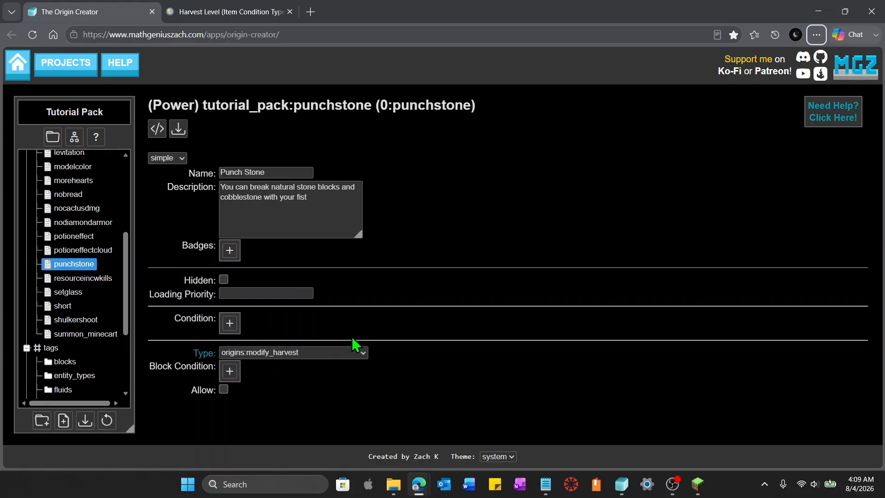
Enable Allow on the punchstone power and add an origins:and block condition holding one nested condition
{"action": "left_click", "coordinate": [224, 389]}
{"action": "key", "text": "alt"}
{"action": "left_click", "coordinate": [229, 372]}
{"action": "scroll", "coordinate": [420, 405], "scroll_direction": "down", "scroll_amount": 1}
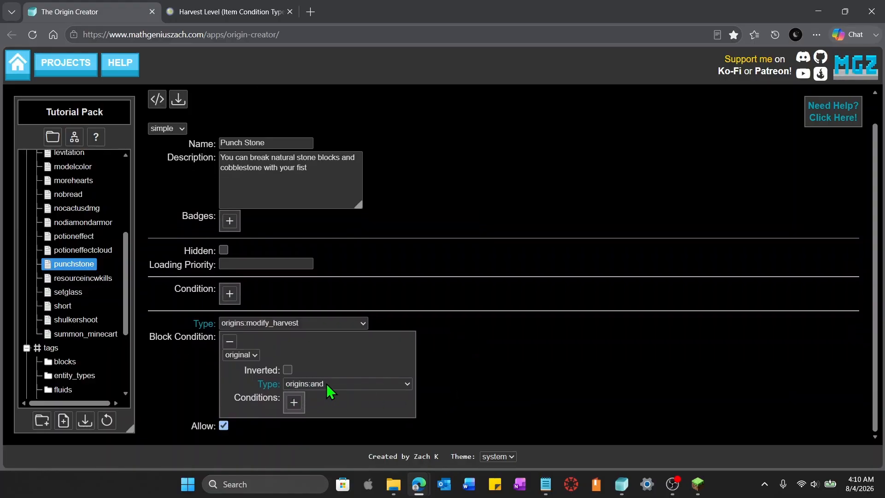
{"action": "left_click", "coordinate": [295, 404]}
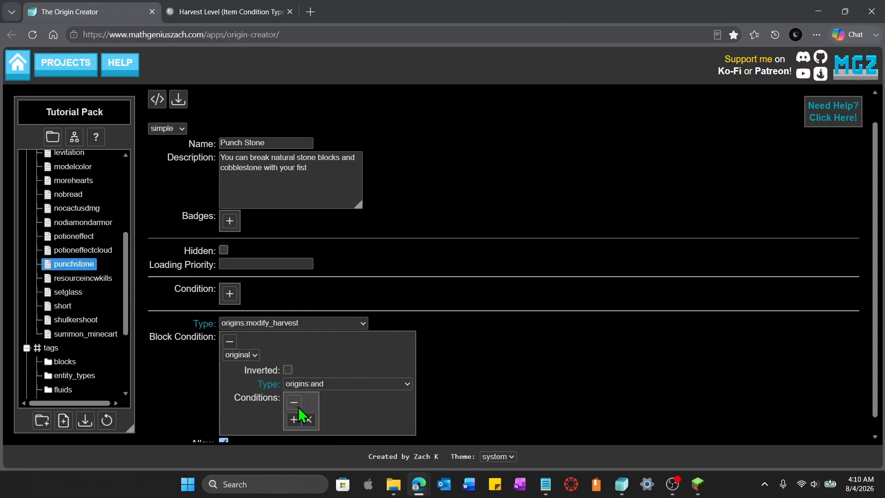
{"action": "scroll", "coordinate": [323, 401], "scroll_direction": "down", "scroll_amount": 1}
{"action": "left_click", "coordinate": [293, 402]}
{"action": "scroll", "coordinate": [391, 392], "scroll_direction": "down", "scroll_amount": 2}
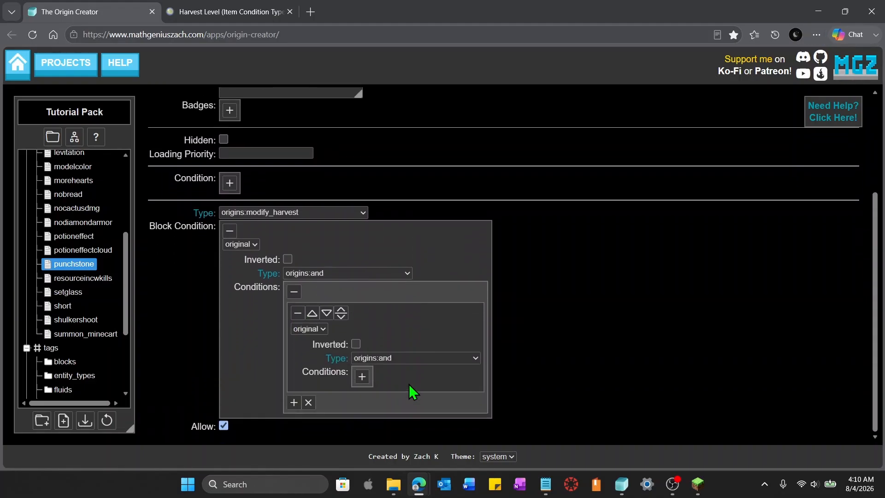
Set the nested condition's type to origins:block with block minecraft:cobblestone
{"action": "left_click", "coordinate": [414, 363]}
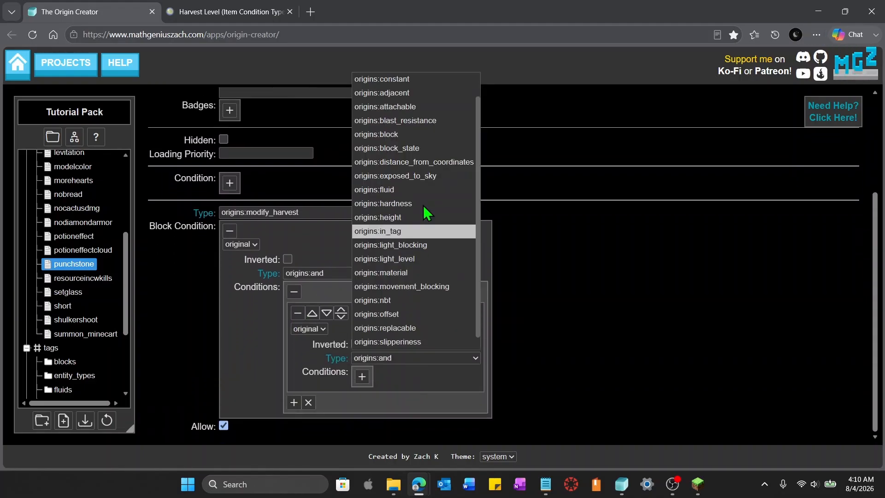
{"action": "left_click", "coordinate": [431, 137]}
{"action": "left_click", "coordinate": [405, 382]}
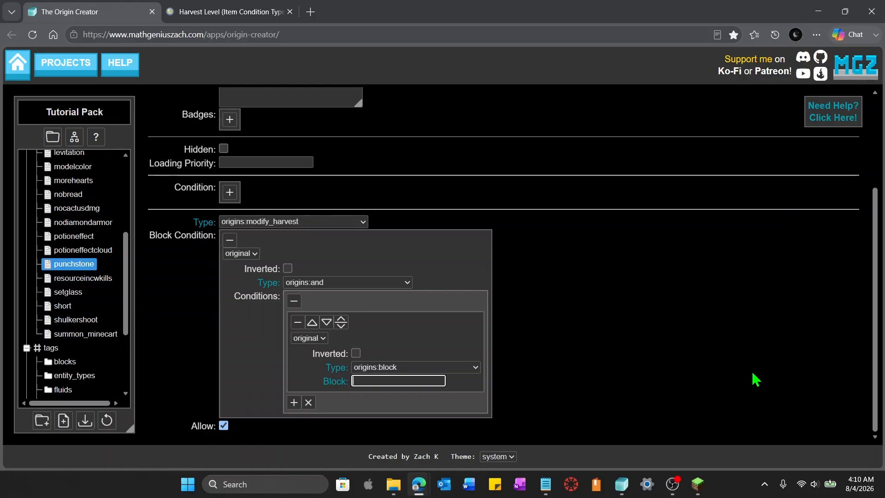
{"action": "type", "text": "minecraft"}
{"action": "type", "text": ":cobb"}
{"action": "type", "text": "les"}
{"action": "key", "text": "BackSpace"}
{"action": "type", "text": "estone"}
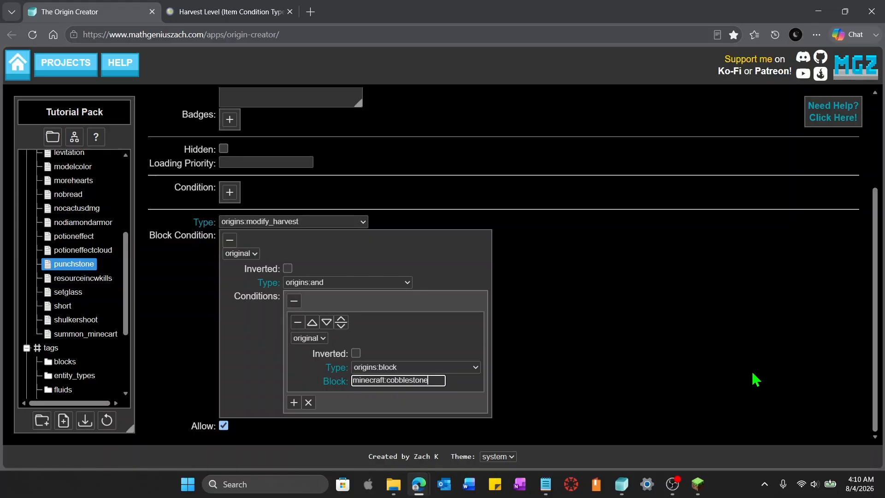
{"action": "left_click", "coordinate": [749, 344]}
{"action": "key", "text": "alt"}
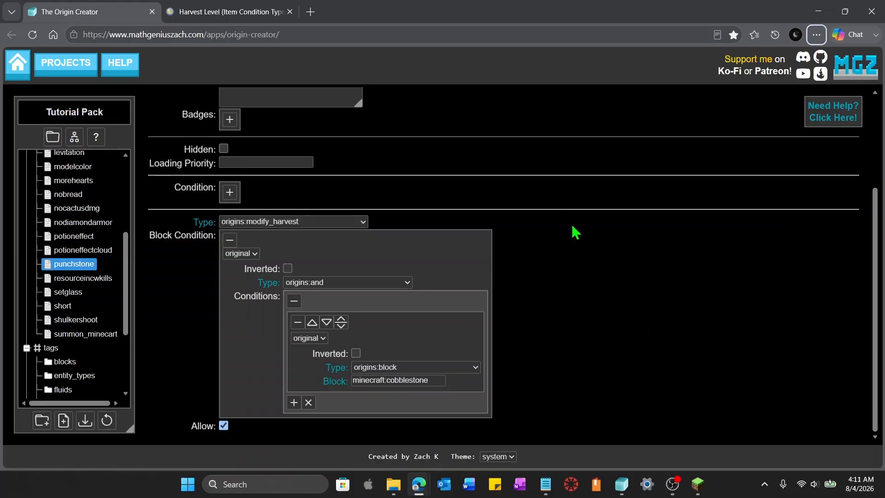
Add a second nested condition of type origins:in_tag with tag origins:natural_stone
{"action": "scroll", "coordinate": [575, 231], "scroll_direction": "up", "scroll_amount": 3}
{"action": "scroll", "coordinate": [575, 301], "scroll_direction": "down", "scroll_amount": 3}
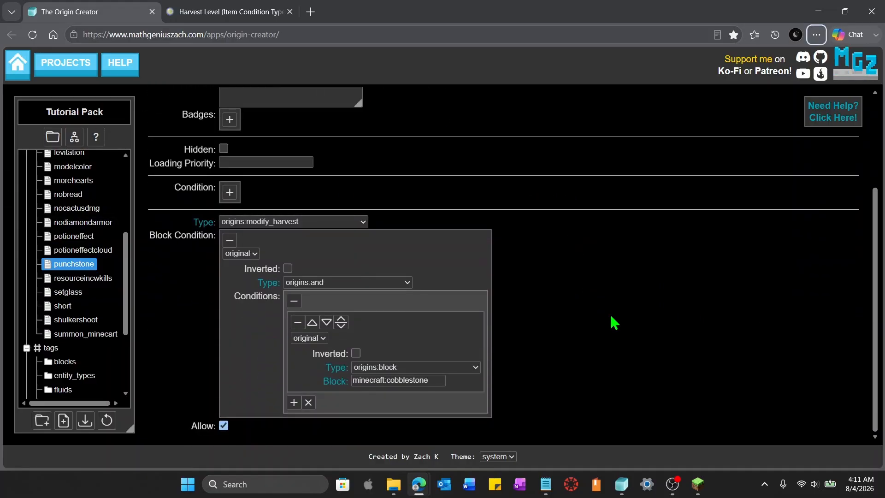
{"action": "left_click", "coordinate": [293, 403]}
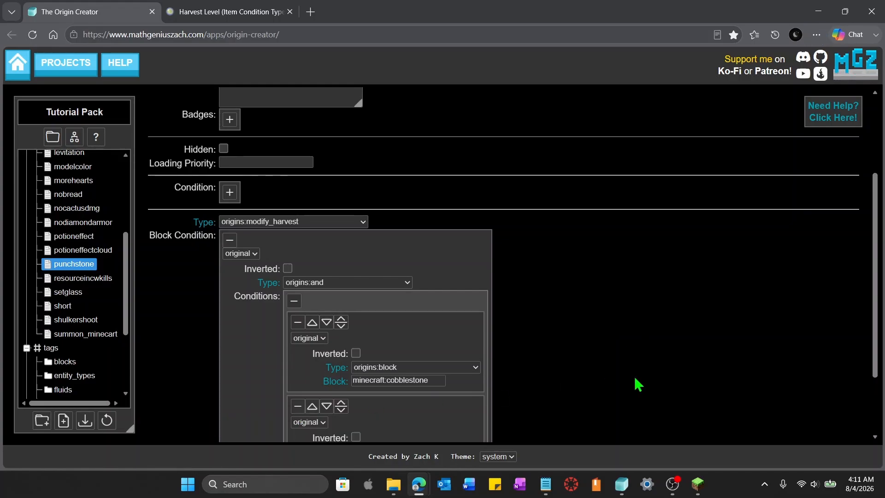
{"action": "scroll", "coordinate": [636, 383], "scroll_direction": "down", "scroll_amount": 2}
{"action": "left_click", "coordinate": [451, 360]}
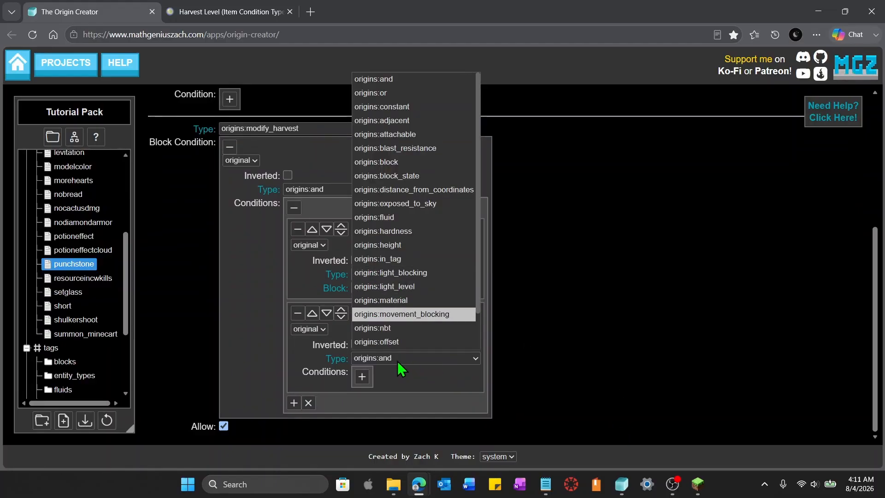
{"action": "left_click", "coordinate": [397, 262]}
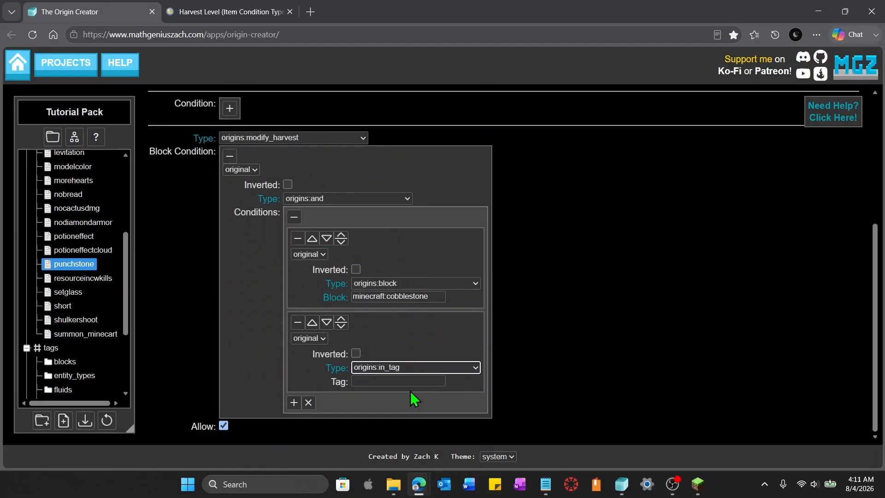
{"action": "left_click", "coordinate": [395, 381]}
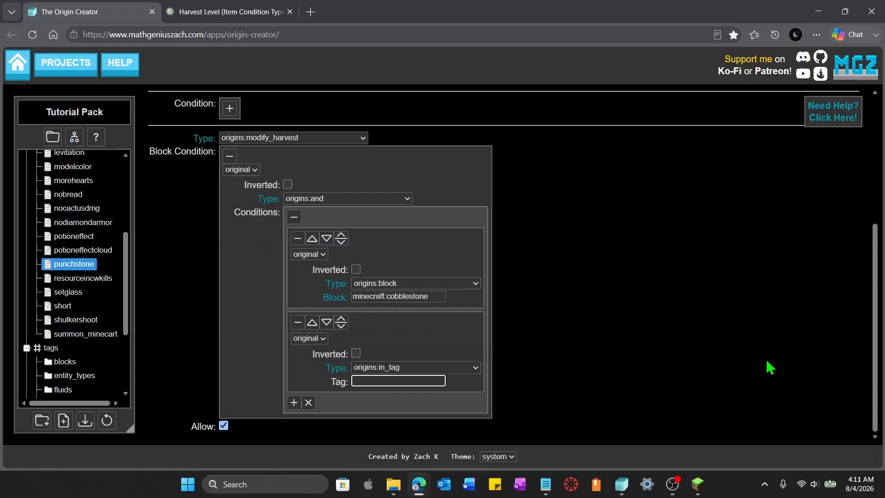
{"action": "type", "text": "origins:natural_stone"}
{"action": "left_click", "coordinate": [770, 367]}
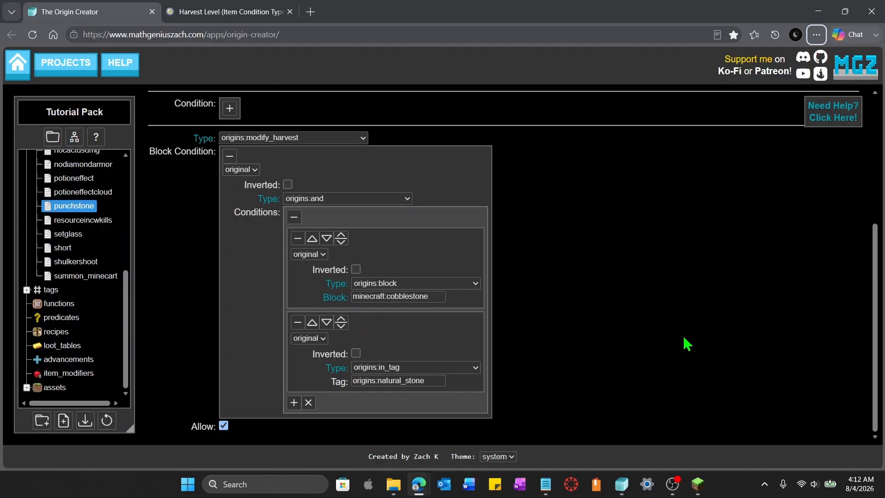
Open the breakstonefast power and set its type to origins:modify_break_speed
{"action": "scroll", "coordinate": [668, 348], "scroll_direction": "up", "scroll_amount": 3}
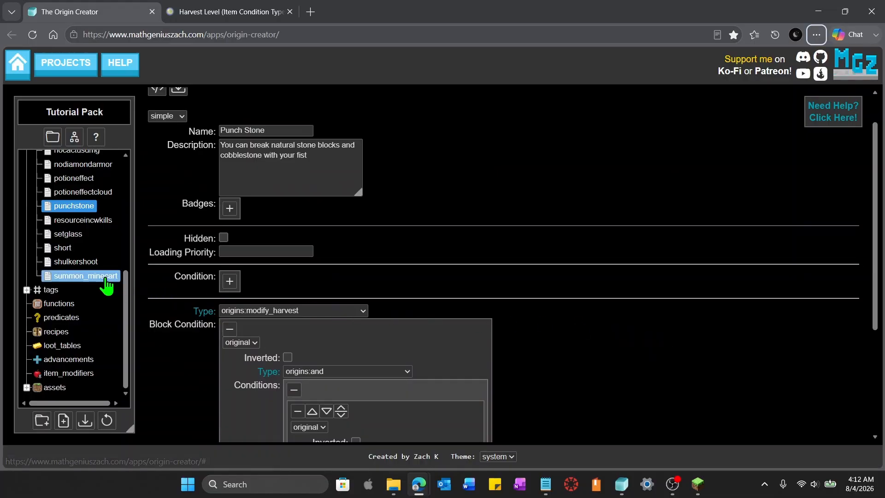
{"action": "scroll", "coordinate": [106, 284], "scroll_direction": "up", "scroll_amount": 3}
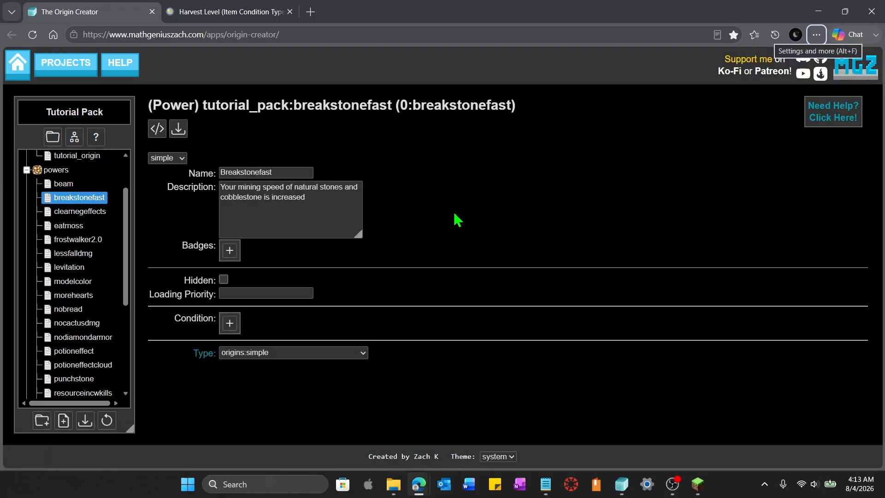
{"action": "left_click", "coordinate": [332, 353]}
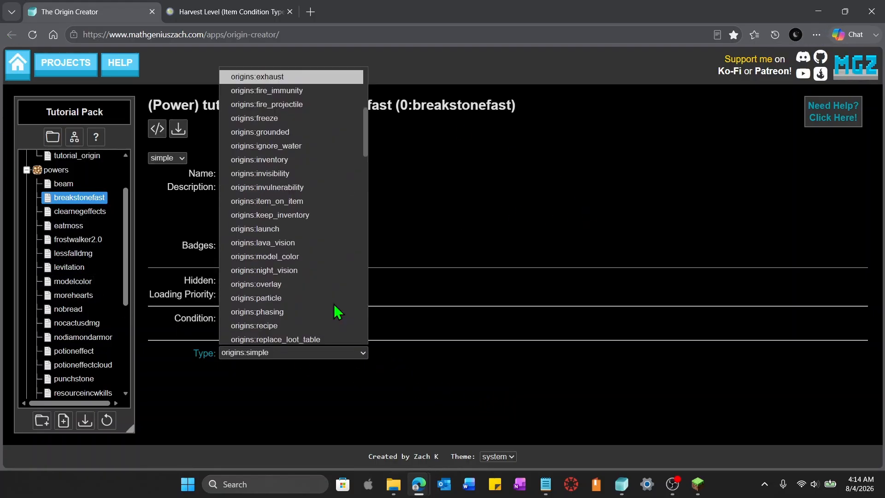
{"action": "scroll", "coordinate": [338, 311], "scroll_direction": "down", "scroll_amount": 5}
{"action": "scroll", "coordinate": [337, 312], "scroll_direction": "down", "scroll_amount": 6}
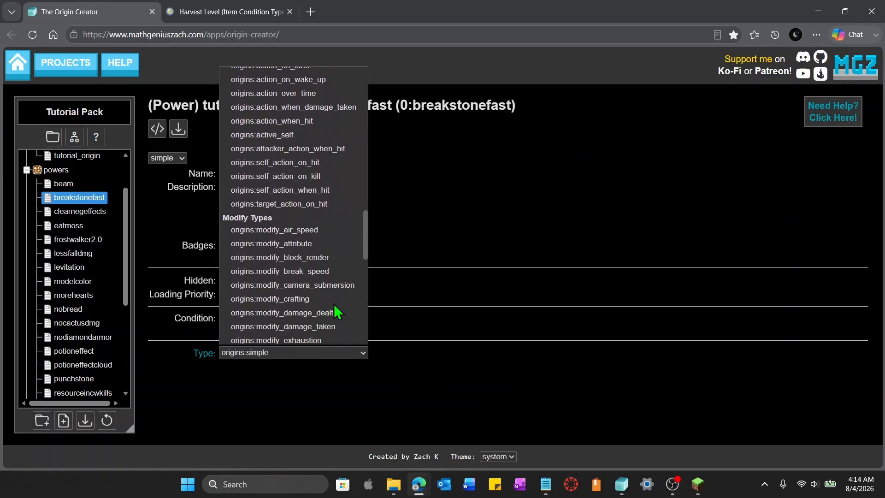
{"action": "scroll", "coordinate": [338, 311], "scroll_direction": "down", "scroll_amount": 2}
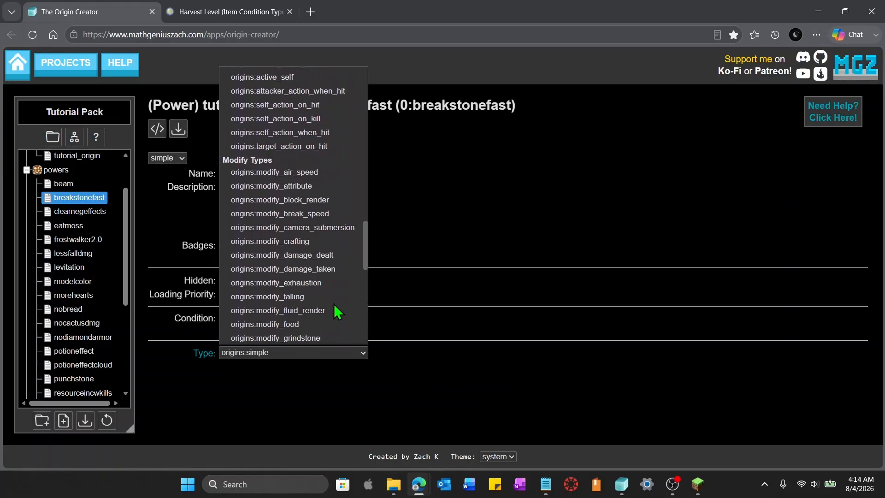
{"action": "left_click", "coordinate": [261, 215]}
{"action": "left_click", "coordinate": [519, 293]}
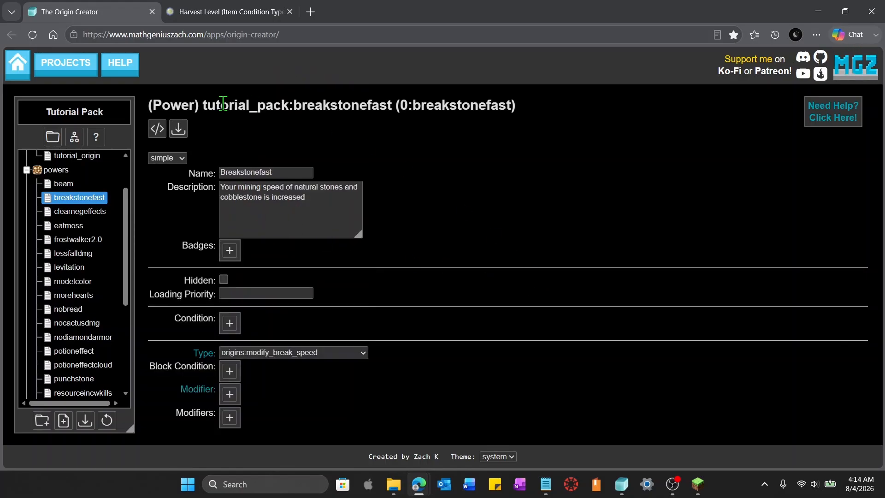
Copy the punchstone power's block condition into the breakstonefast power's block condition
{"action": "left_click", "coordinate": [230, 371]}
{"action": "scroll", "coordinate": [544, 343], "scroll_direction": "down", "scroll_amount": 1}
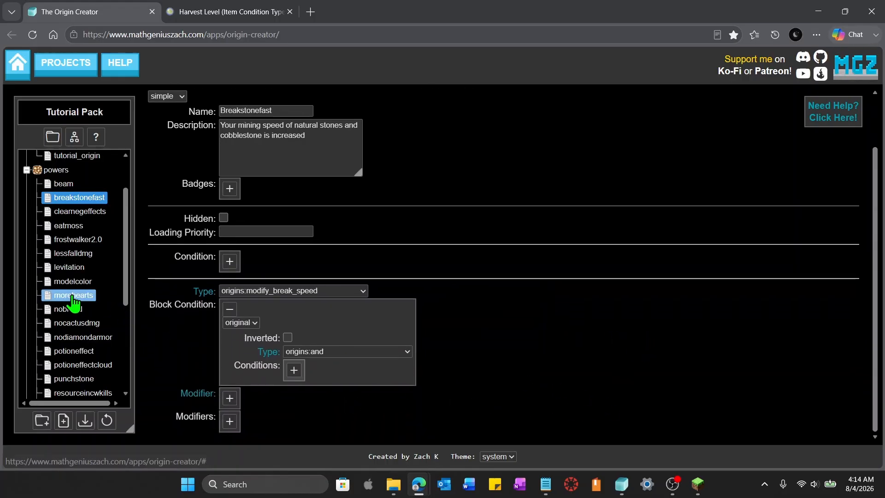
{"action": "scroll", "coordinate": [116, 281], "scroll_direction": "down", "scroll_amount": 1}
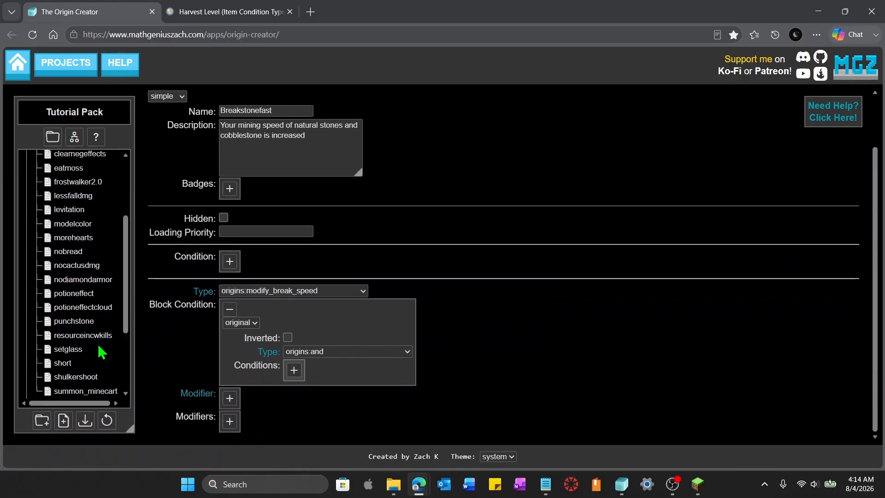
{"action": "left_click", "coordinate": [72, 323]}
{"action": "scroll", "coordinate": [576, 295], "scroll_direction": "down", "scroll_amount": 3}
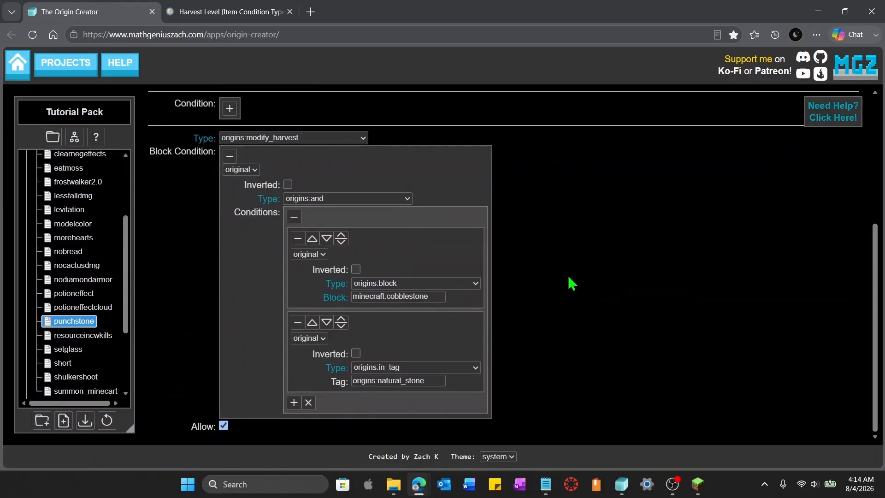
{"action": "left_click", "coordinate": [419, 216]}
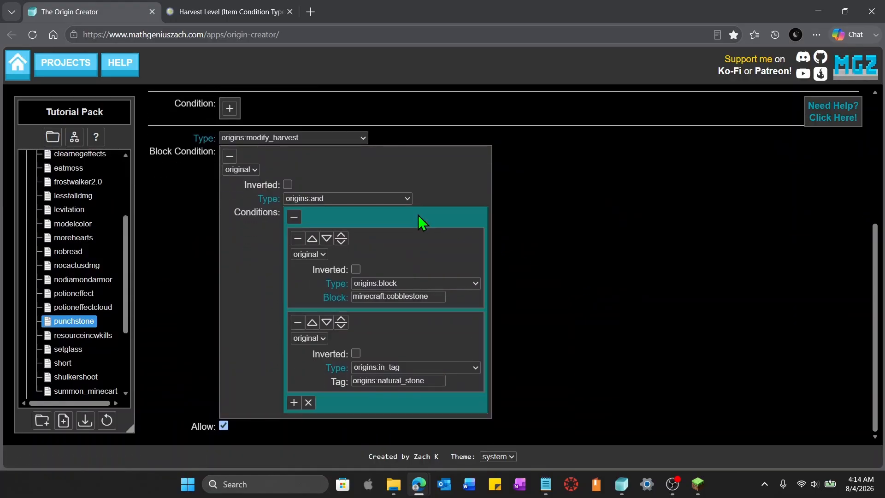
{"action": "left_click", "coordinate": [465, 175]}
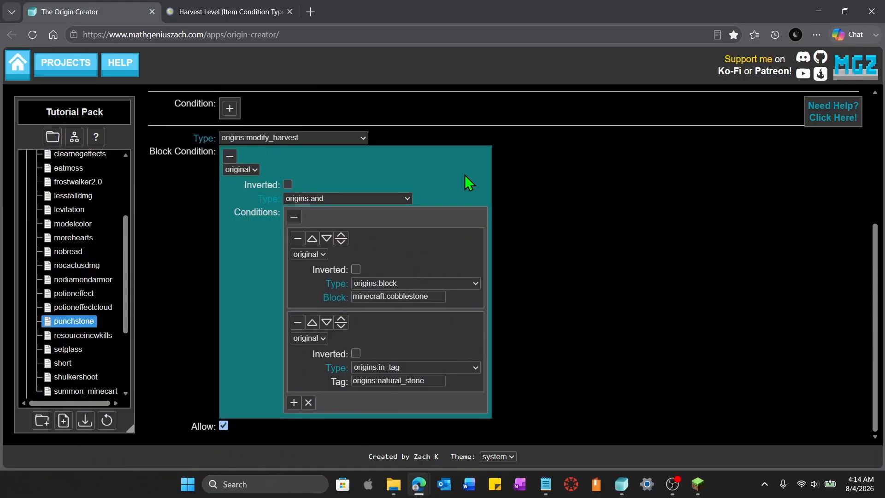
{"action": "left_click", "coordinate": [598, 276]}
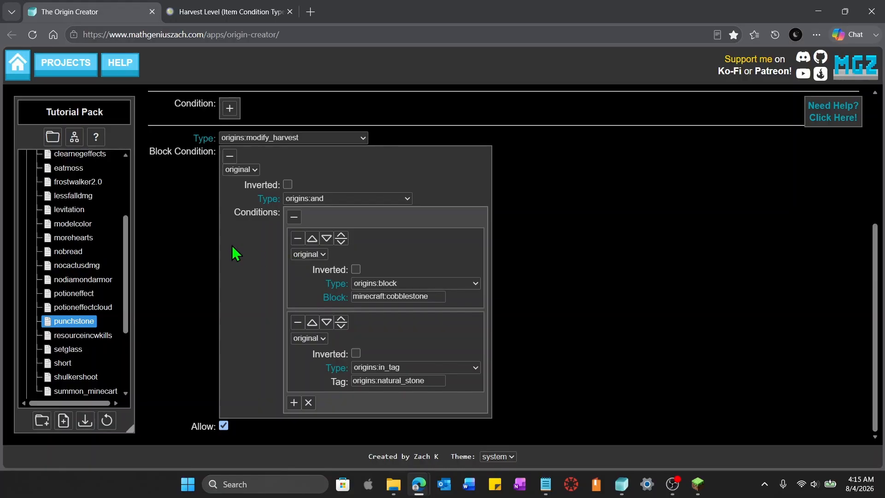
{"action": "scroll", "coordinate": [86, 311], "scroll_direction": "up", "scroll_amount": 5}
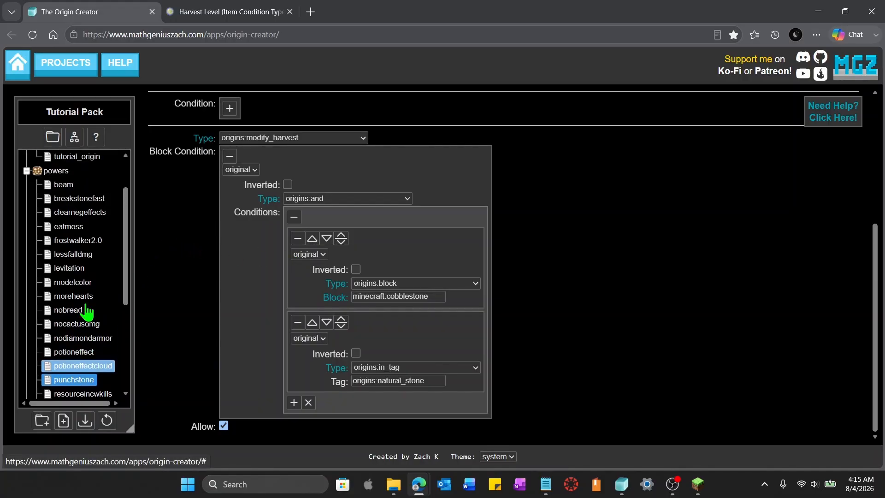
{"action": "left_click", "coordinate": [83, 255]}
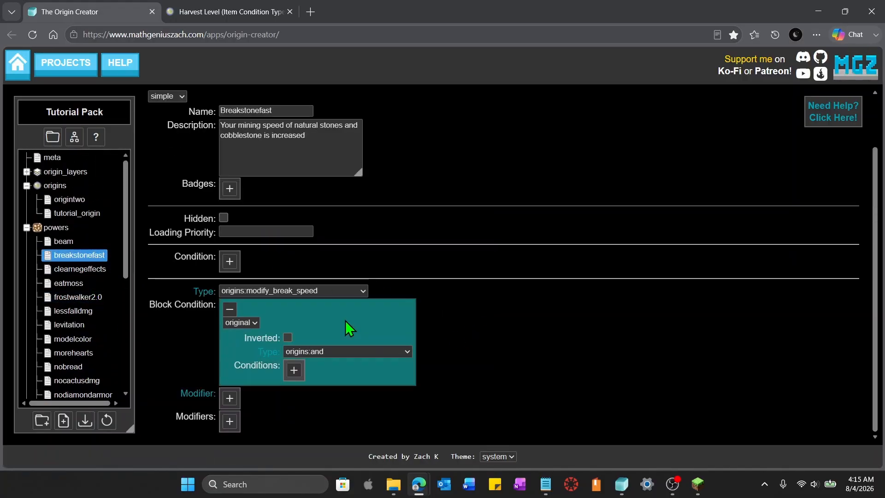
{"action": "scroll", "coordinate": [344, 320], "scroll_direction": "down", "scroll_amount": 3}
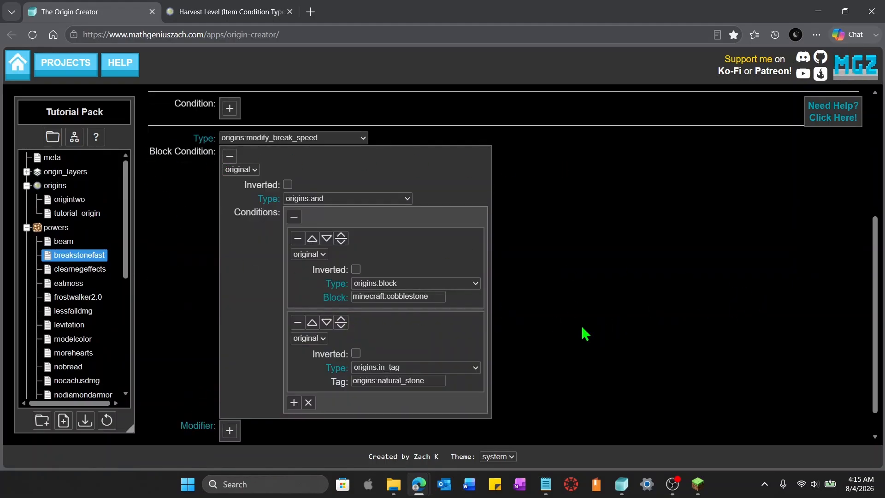
Add a modifier to breakstonefast with operation addition and value 0.25
{"action": "left_click", "coordinate": [230, 430]}
{"action": "scroll", "coordinate": [463, 411], "scroll_direction": "down", "scroll_amount": 2}
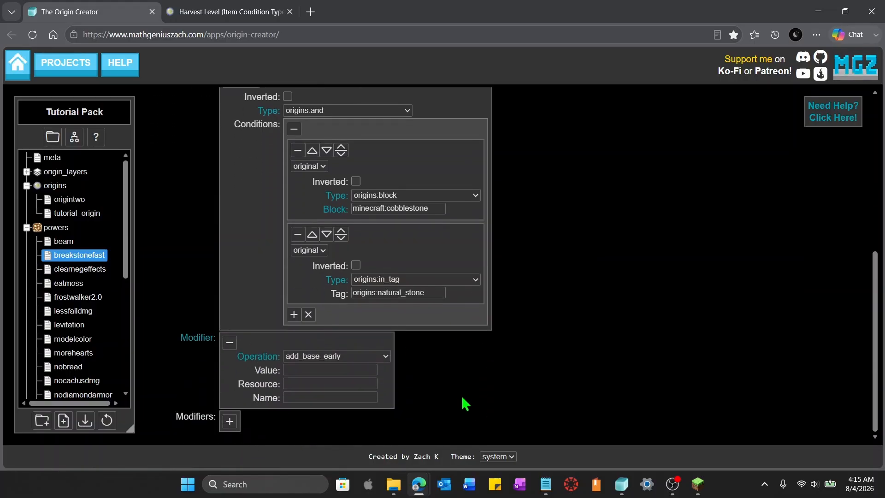
{"action": "left_click", "coordinate": [385, 357]}
{"action": "left_click", "coordinate": [342, 310]}
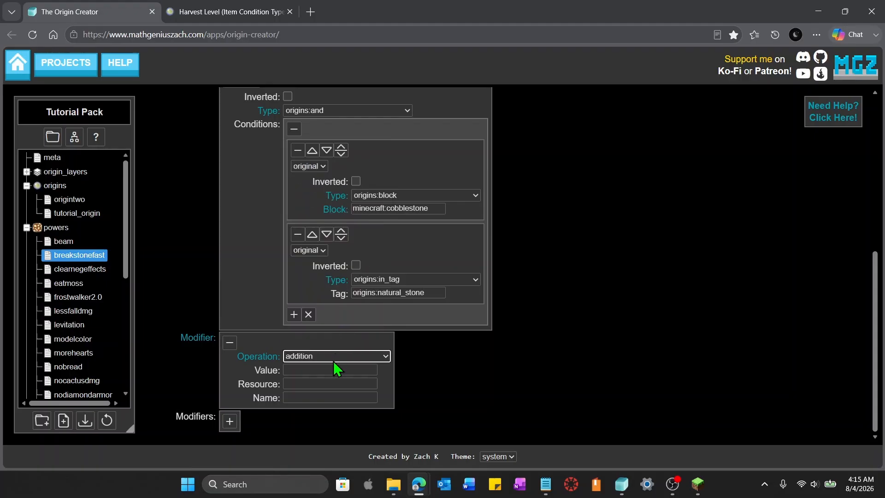
{"action": "left_click", "coordinate": [328, 369]}
{"action": "type", "text": ".3"}
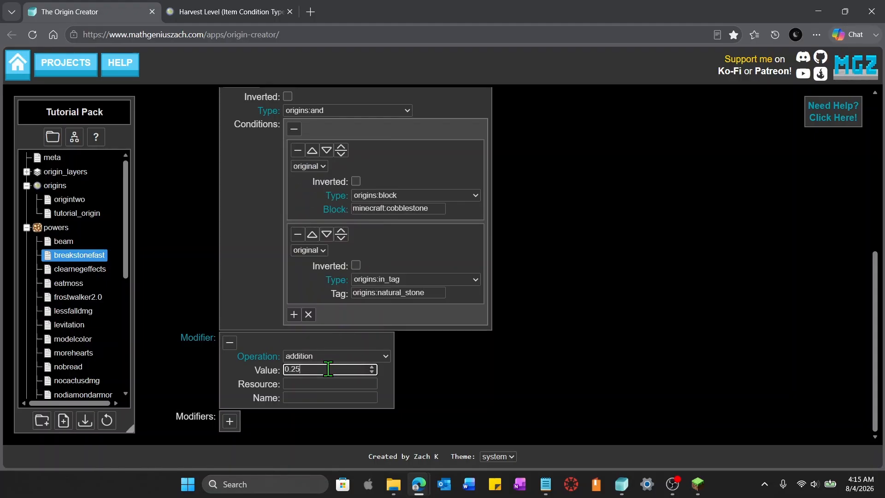
{"action": "left_click", "coordinate": [568, 424]}
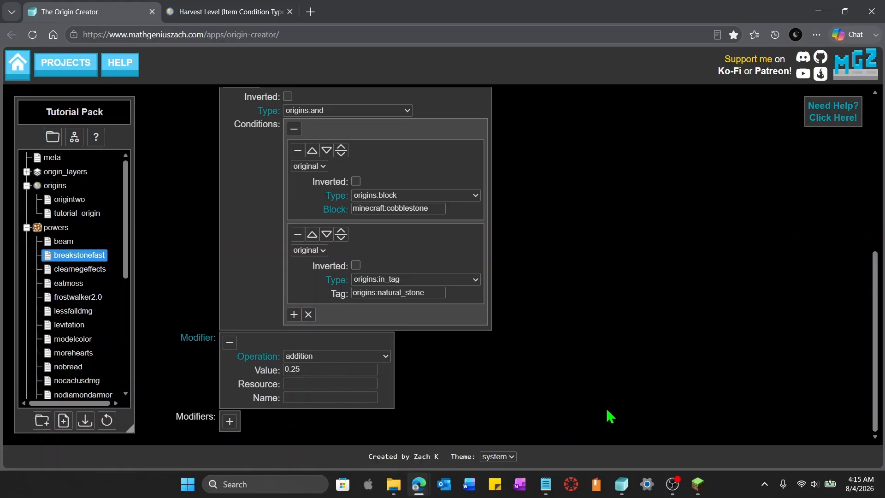
Add an inverted origins:using_effective_tool condition to the breakstonefast power
{"action": "scroll", "coordinate": [606, 415], "scroll_direction": "up", "scroll_amount": 5}
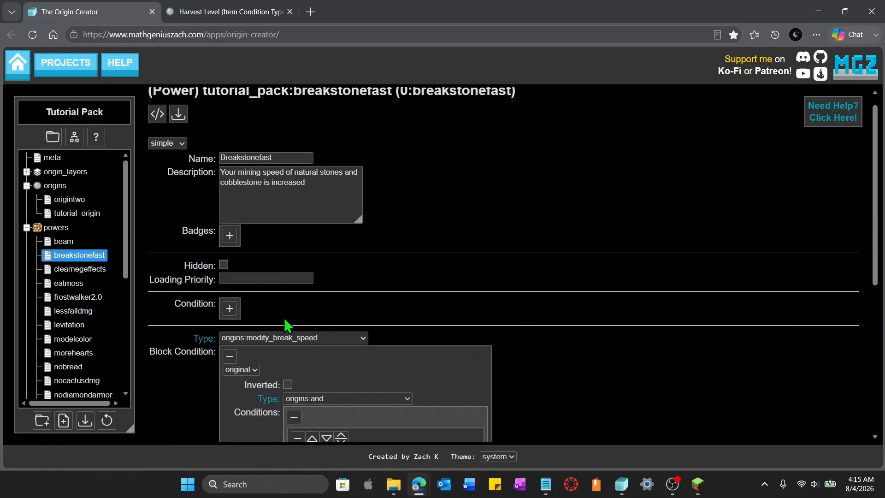
{"action": "left_click", "coordinate": [230, 308]}
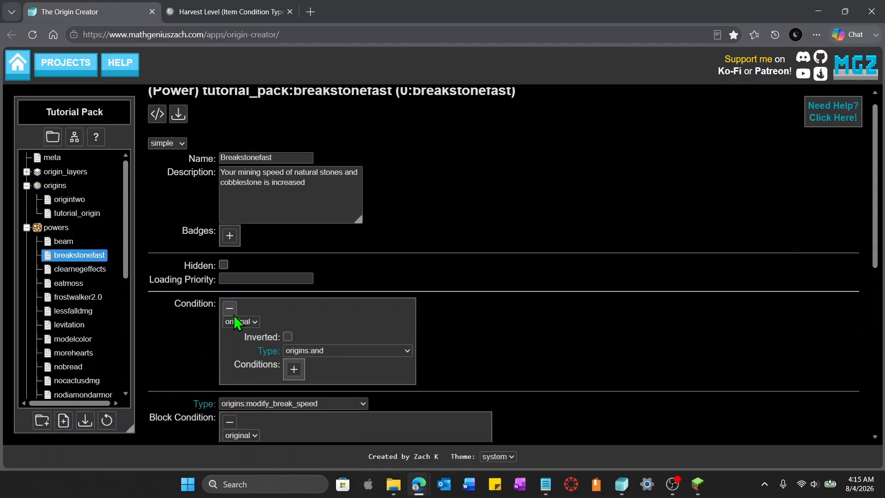
{"action": "left_click", "coordinate": [399, 351]}
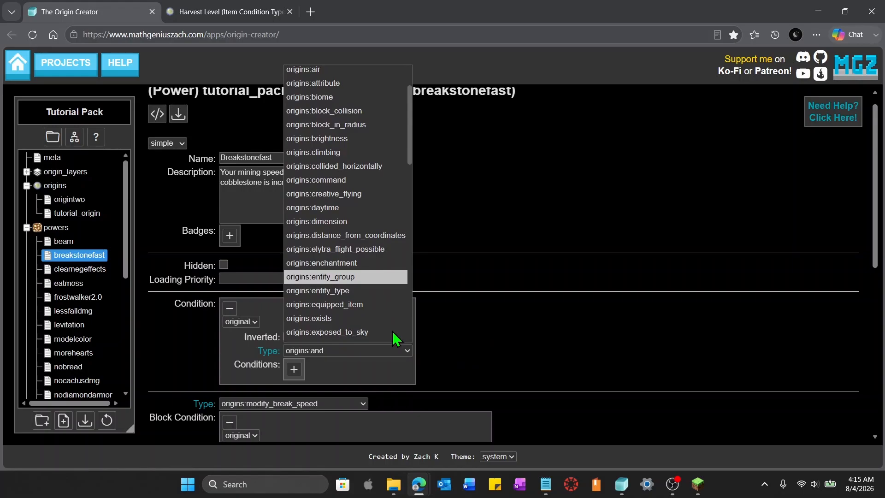
{"action": "scroll", "coordinate": [392, 331], "scroll_direction": "down", "scroll_amount": 12}
{"action": "left_click", "coordinate": [380, 295]}
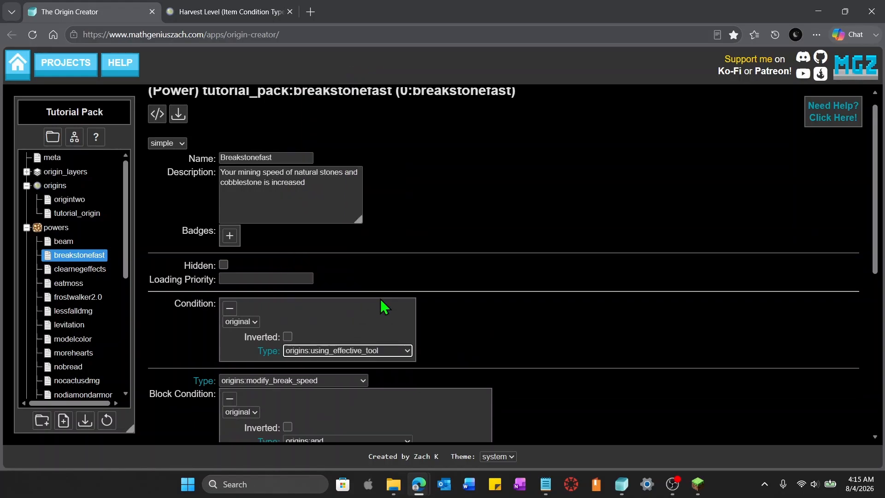
{"action": "left_click", "coordinate": [287, 337]}
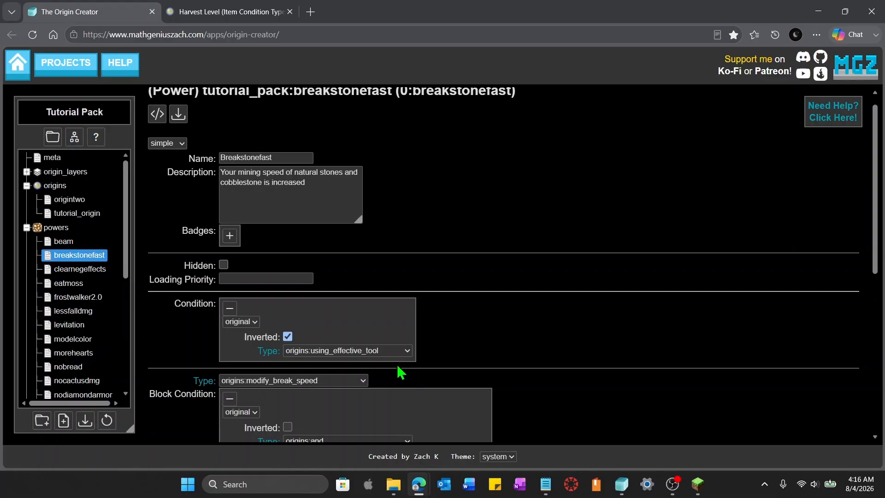
Switch to Minecraft and break a cobblestone block by hand to test the breakstonefast power
{"action": "scroll", "coordinate": [530, 396], "scroll_direction": "down", "scroll_amount": 3}
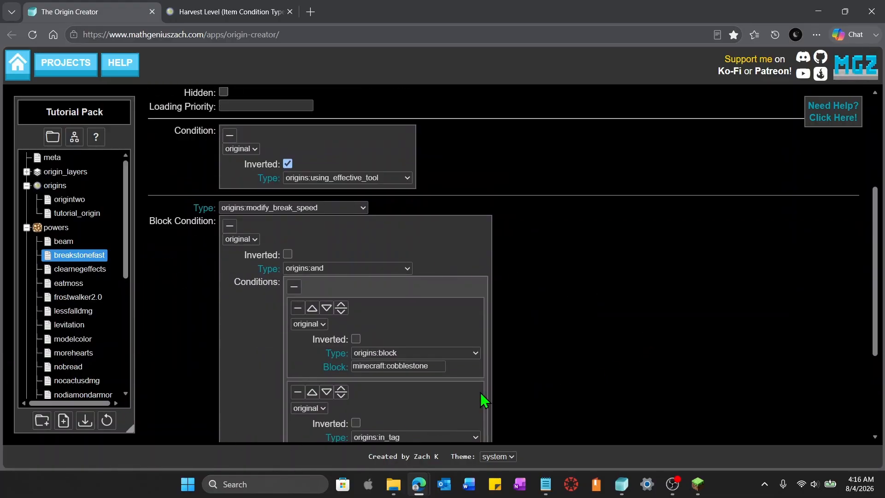
{"action": "scroll", "coordinate": [643, 318], "scroll_direction": "up", "scroll_amount": 2}
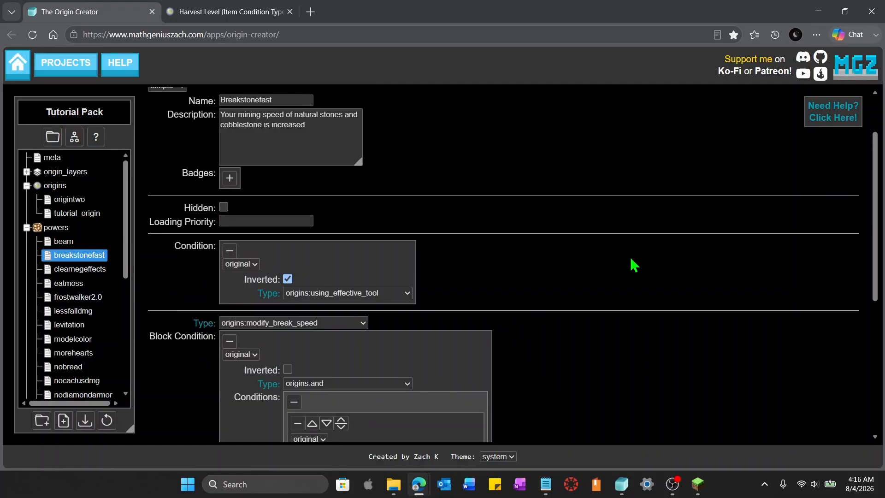
{"action": "key", "text": "alt+Tab"}
{"action": "key", "text": "Escape"}
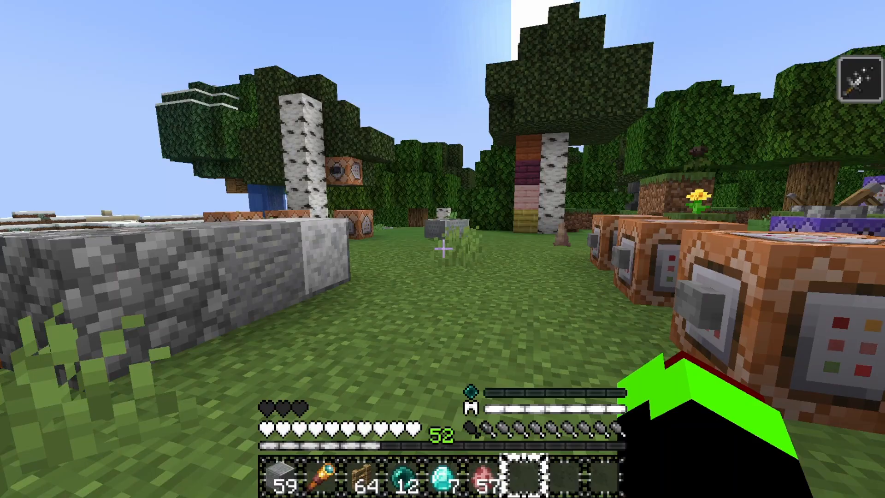
{"action": "key", "text": "w"}
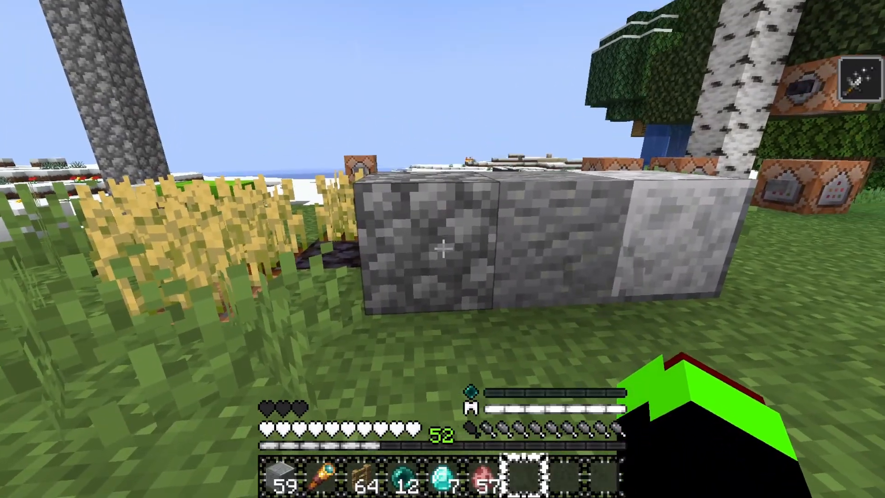
{"action": "left_click", "coordinate": [443, 249]}
{"action": "left_click_drag", "start_coordinate": [443, 248], "coordinate": [443, 249]}
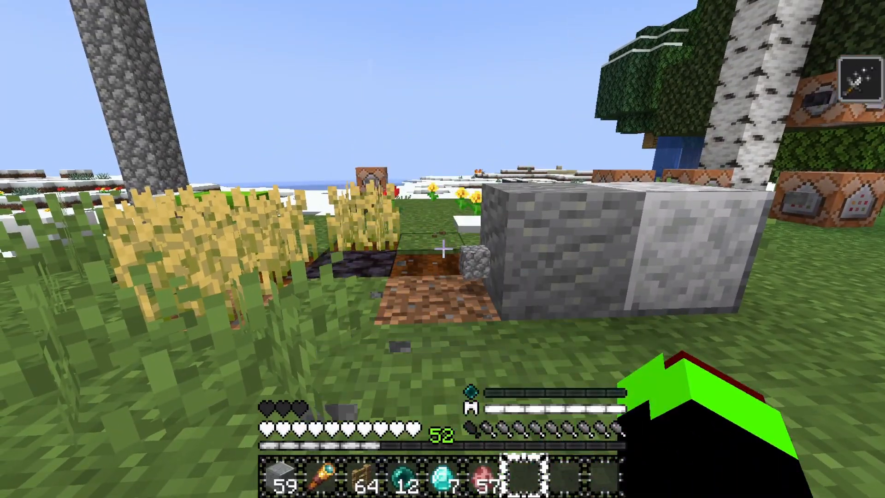
{"action": "key", "text": "s"}
{"action": "key", "text": "F5"}
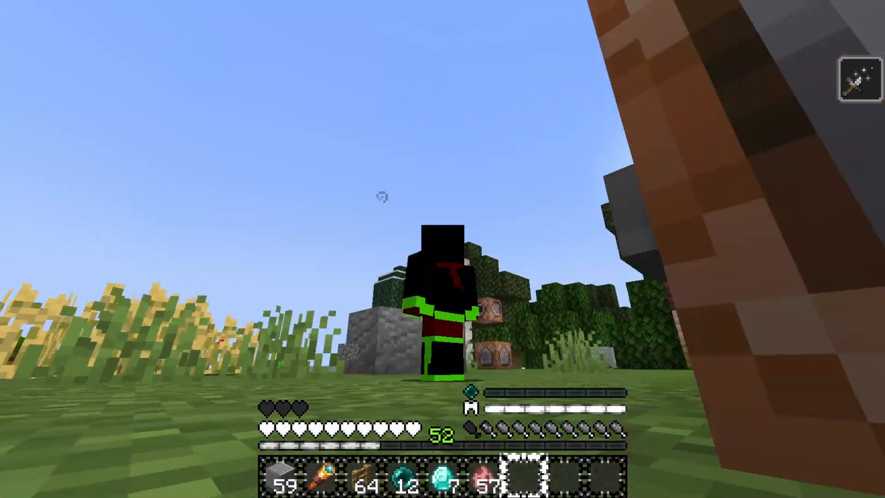
{"action": "key", "text": "F5"}
{"action": "key", "text": "F5"}
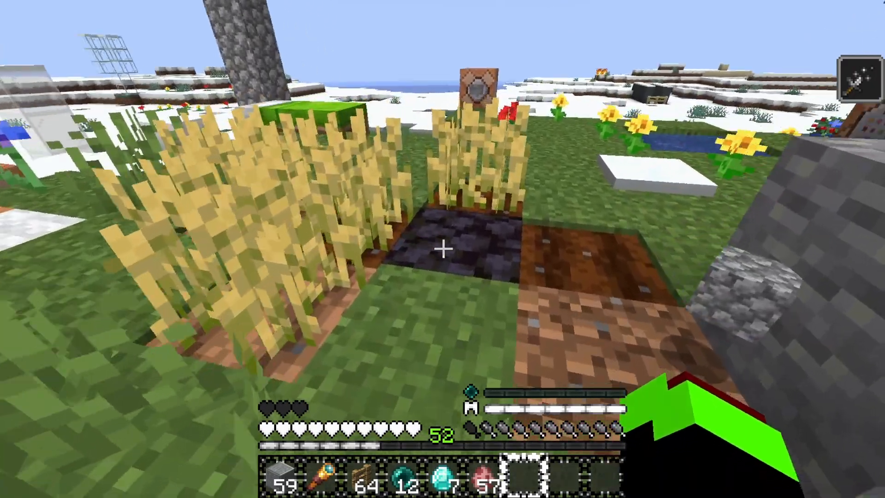
Break andesite and stone blocks by hand to test the faster stone-breaking speed
{"action": "key", "text": "w"}
{"action": "scroll", "coordinate": [443, 249], "scroll_direction": "down", "scroll_amount": 1}
{"action": "left_click", "coordinate": [443, 249]}
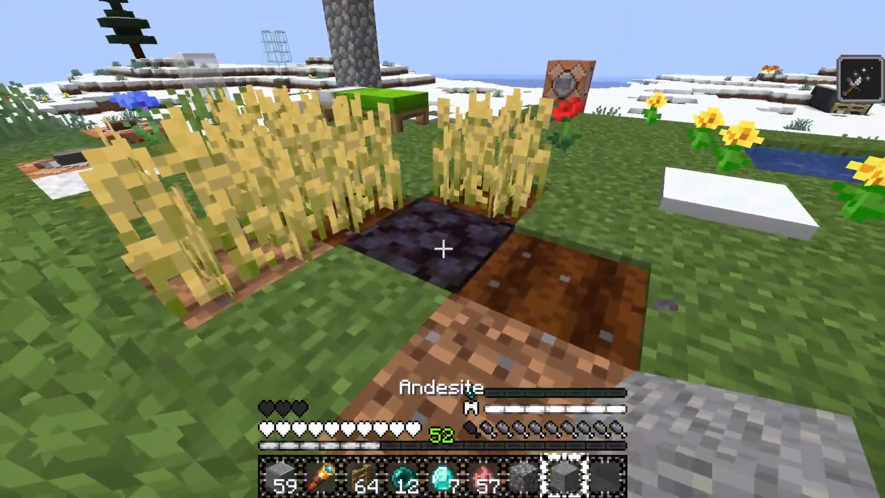
{"action": "left_click", "coordinate": [443, 249]}
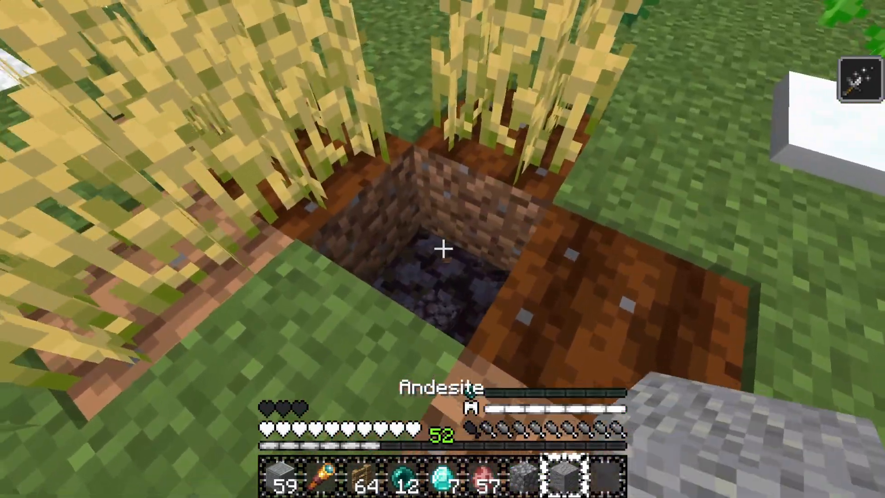
{"action": "scroll", "coordinate": [443, 249], "scroll_direction": "down", "scroll_amount": 1}
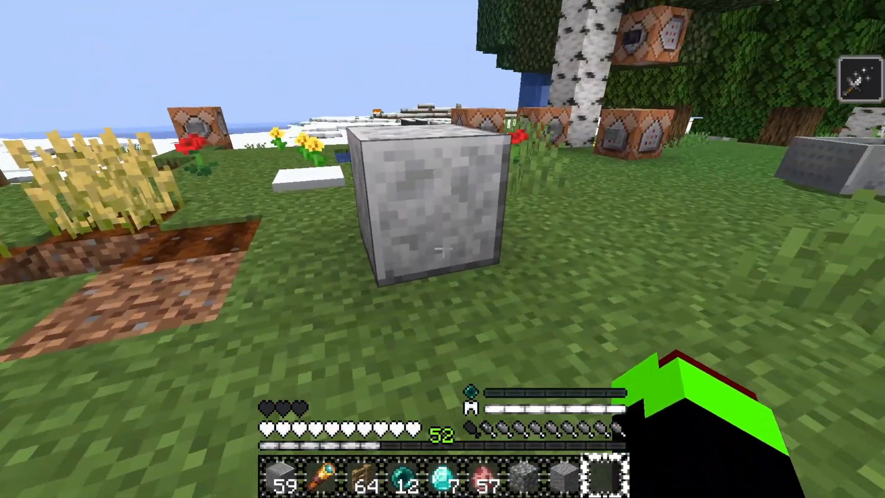
{"action": "key", "text": "d"}
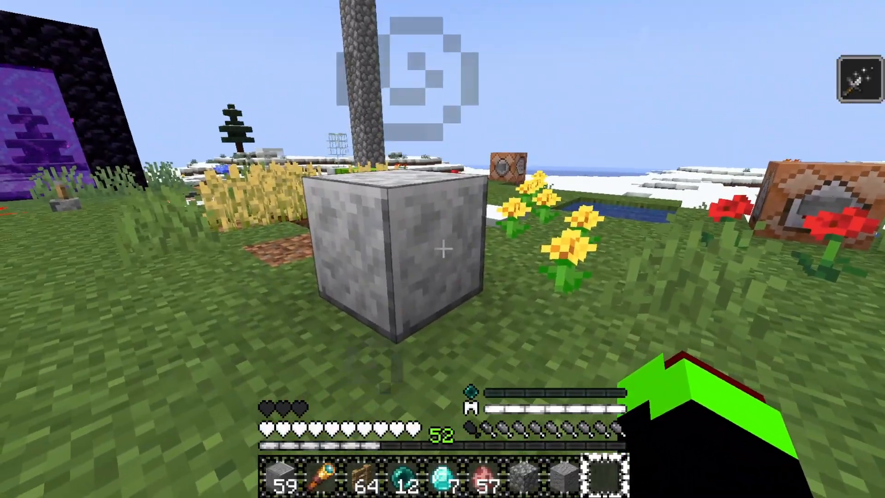
{"action": "left_click", "coordinate": [443, 249]}
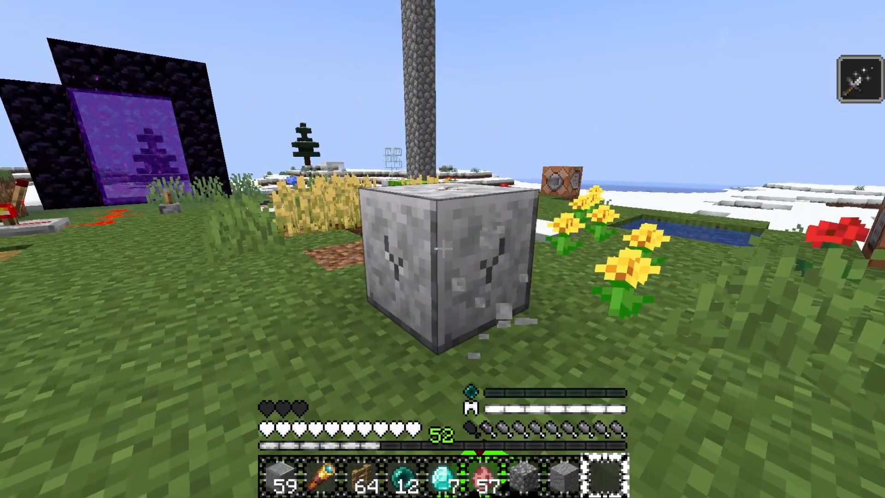
{"action": "left_click", "coordinate": [443, 249]}
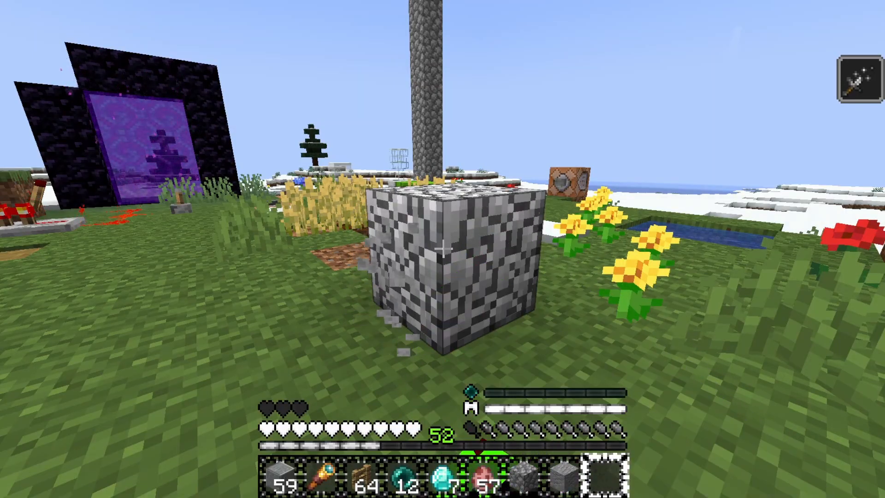
{"action": "left_click", "coordinate": [443, 249]}
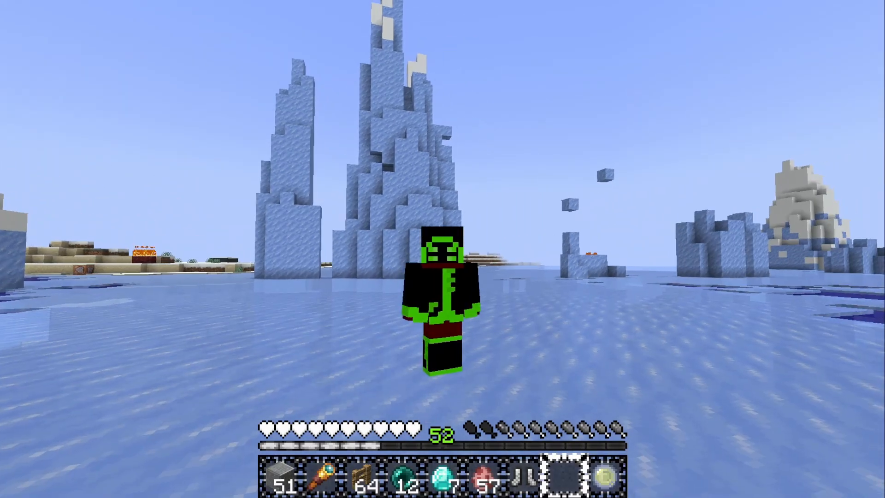
Equip the boots from the hotbar and walk onto the frozen water to test the frostwalker power
{"action": "scroll", "coordinate": [443, 249], "scroll_direction": "up", "scroll_amount": 1}
{"action": "right_click", "coordinate": [442, 249]}
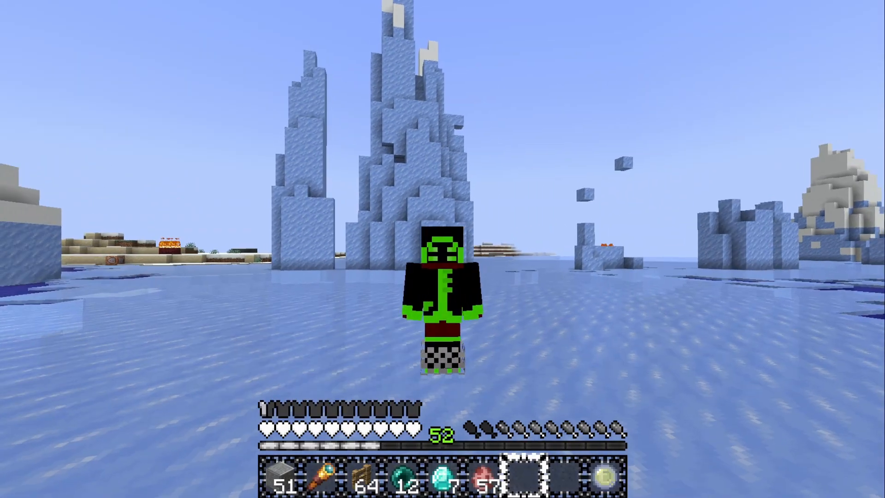
{"action": "key", "text": "F5"}
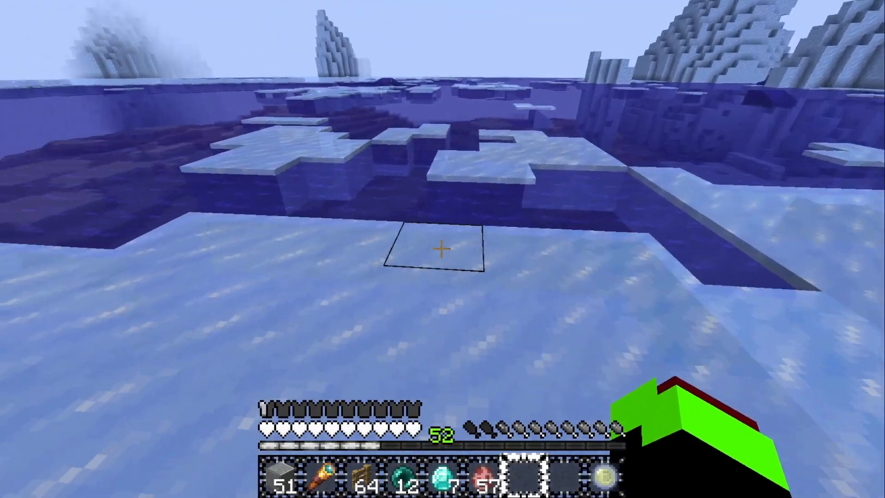
{"action": "key", "text": "w"}
{"action": "key", "text": "w"}
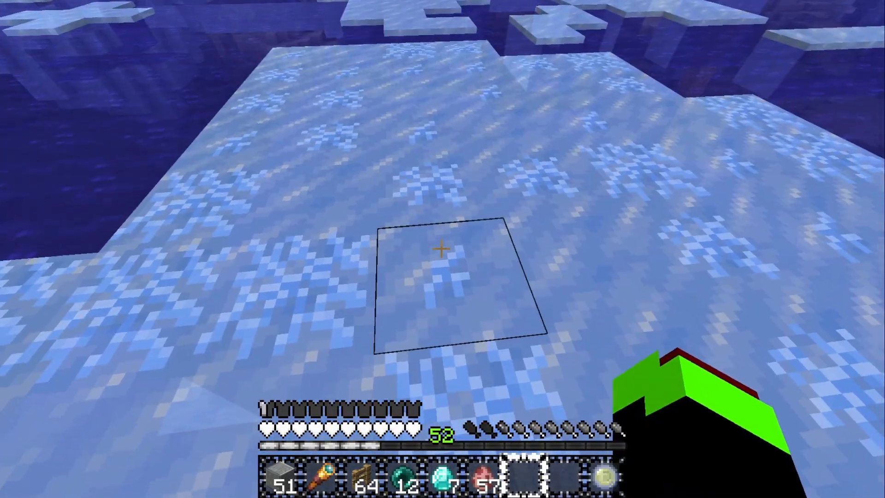
{"action": "key", "text": "F5"}
{"action": "key", "text": "F5"}
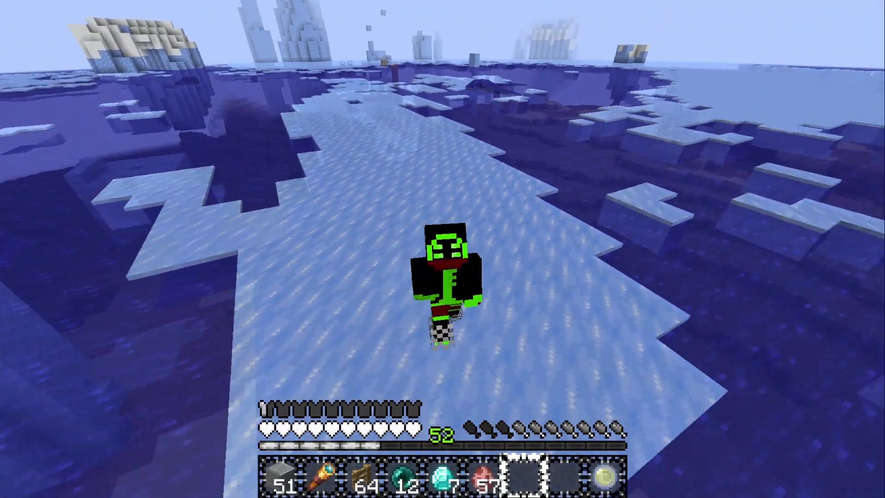
Walk across the water in third-person view, watching ice form under the player
{"action": "key", "text": "w"}
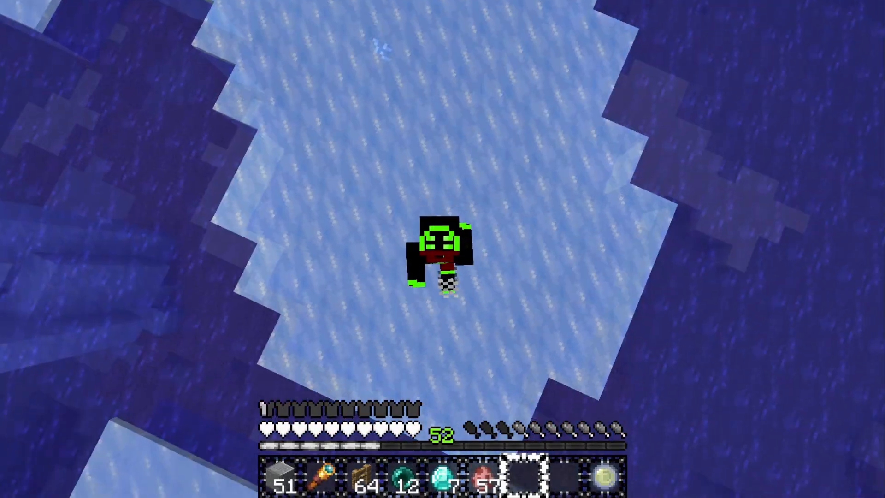
{"action": "key", "text": "w"}
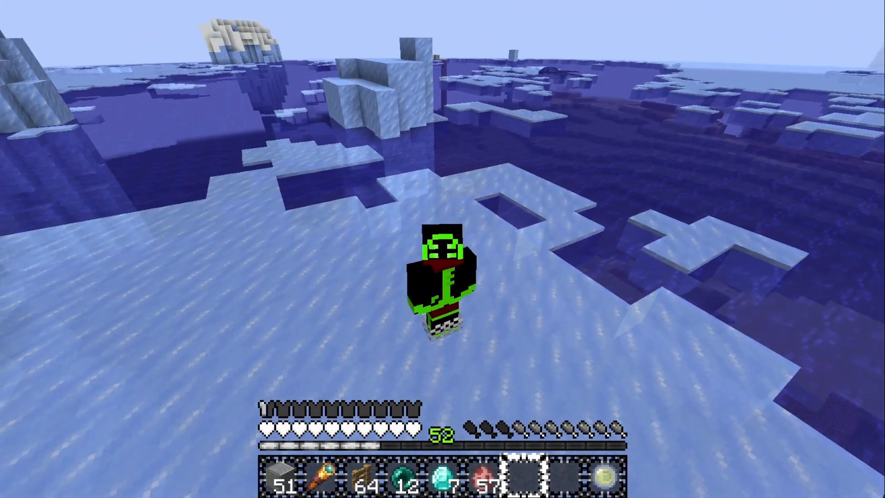
{"action": "key", "text": "w"}
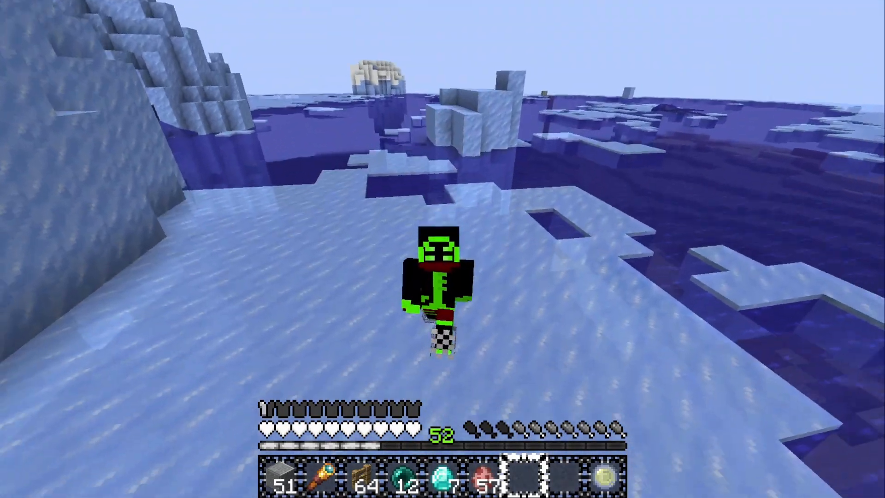
{"action": "key", "text": "w"}
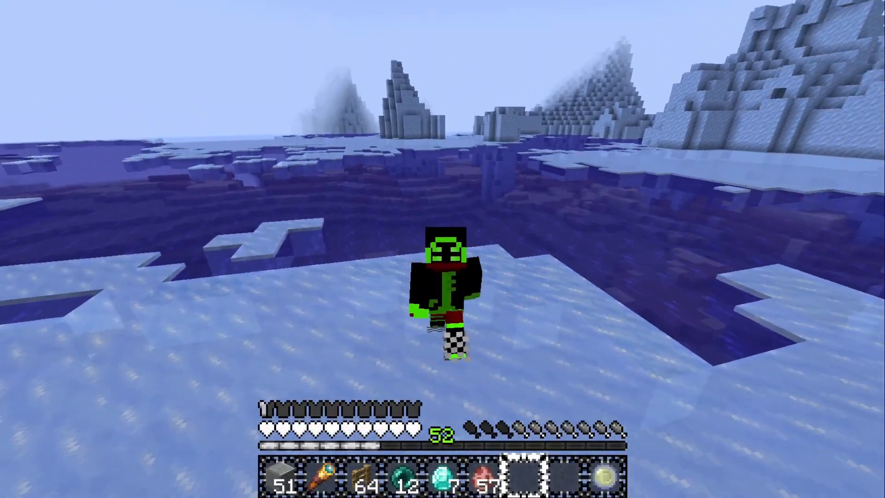
{"action": "key", "text": "w"}
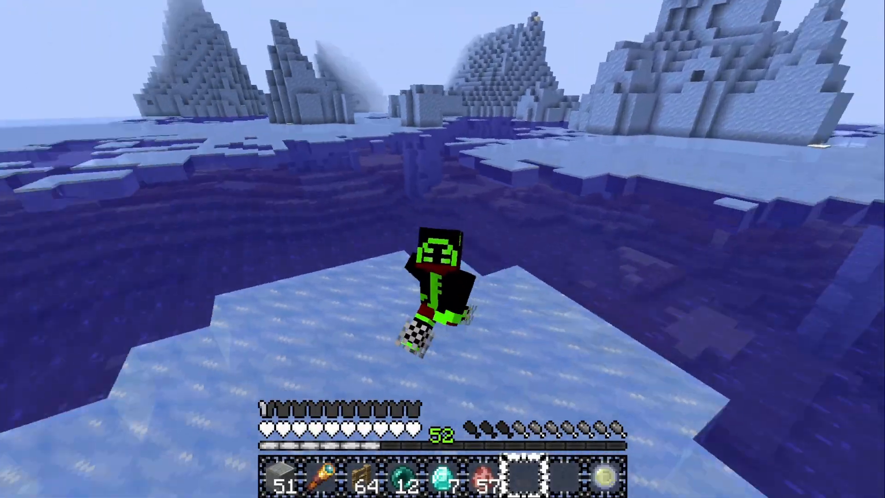
{"action": "key", "text": "w"}
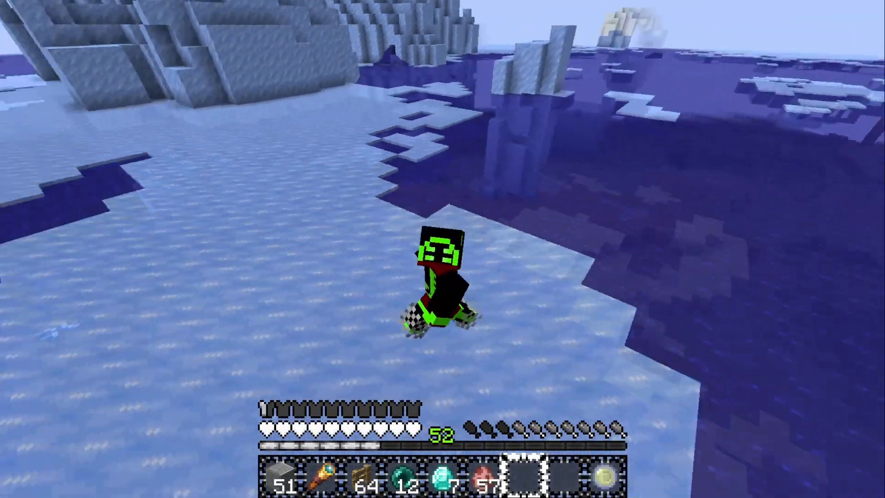
{"action": "key", "text": "w"}
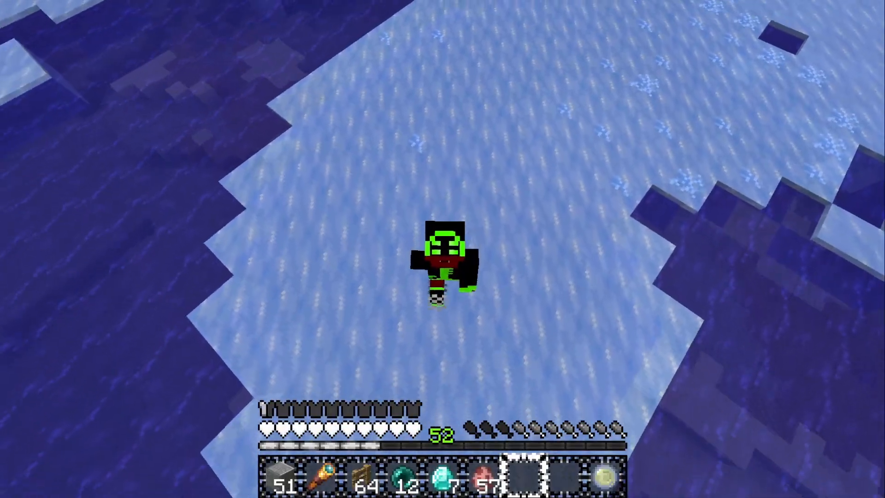
{"action": "key", "text": "w"}
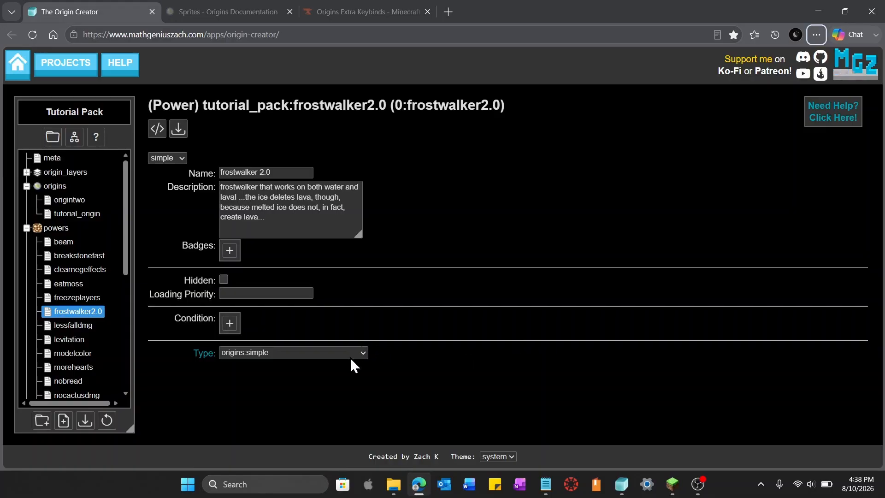
Set the frostwalker2.0 power's type to origins:action_over_time
{"action": "left_click", "coordinate": [363, 353]}
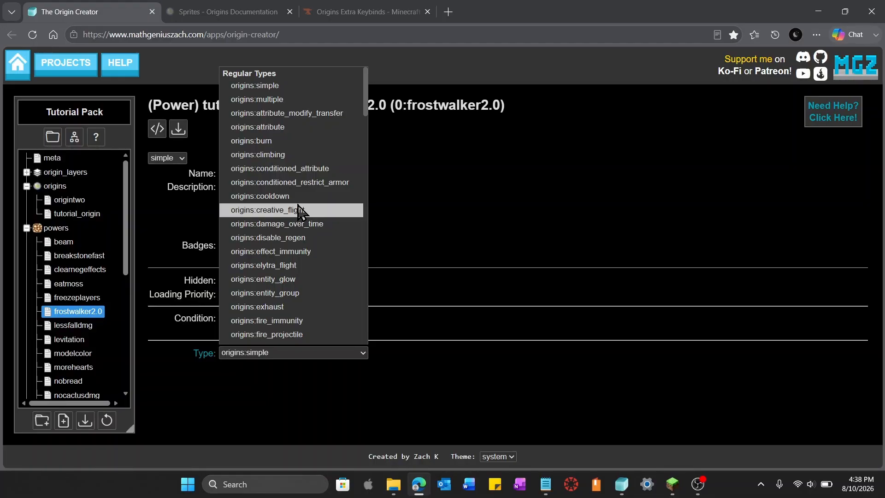
{"action": "scroll", "coordinate": [298, 211], "scroll_direction": "down", "scroll_amount": 3}
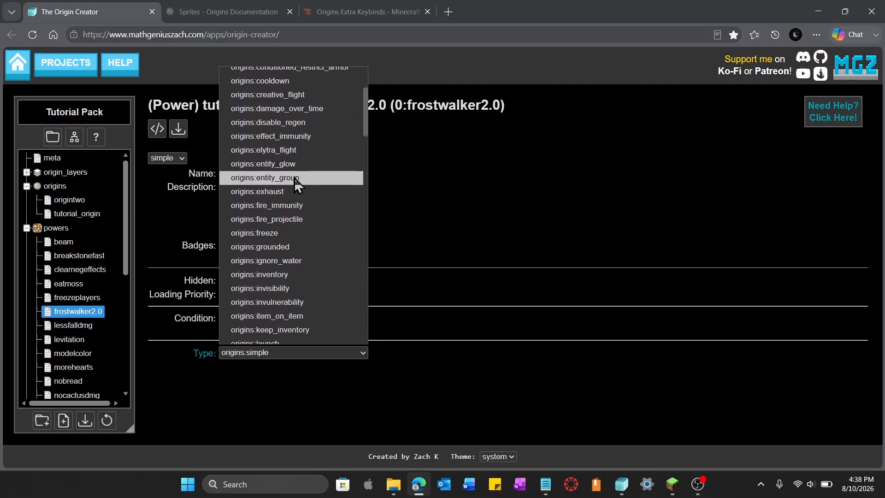
{"action": "scroll", "coordinate": [295, 181], "scroll_direction": "down", "scroll_amount": 5}
{"action": "scroll", "coordinate": [294, 178], "scroll_direction": "down", "scroll_amount": 5}
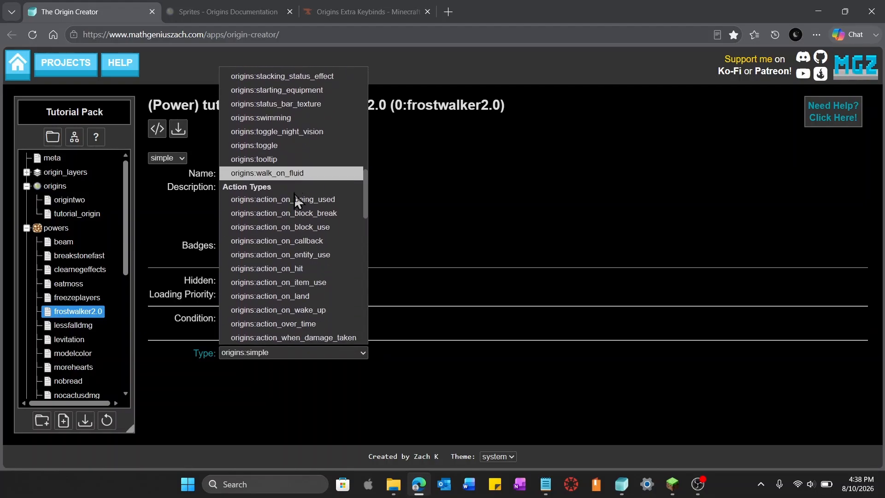
{"action": "scroll", "coordinate": [307, 275], "scroll_direction": "down", "scroll_amount": 1}
{"action": "scroll", "coordinate": [307, 275], "scroll_direction": "down", "scroll_amount": 1}
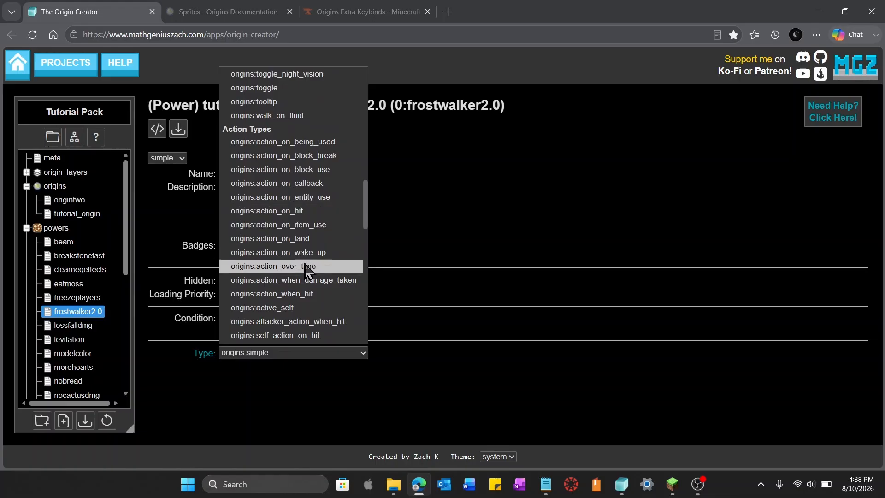
{"action": "left_click", "coordinate": [270, 267]}
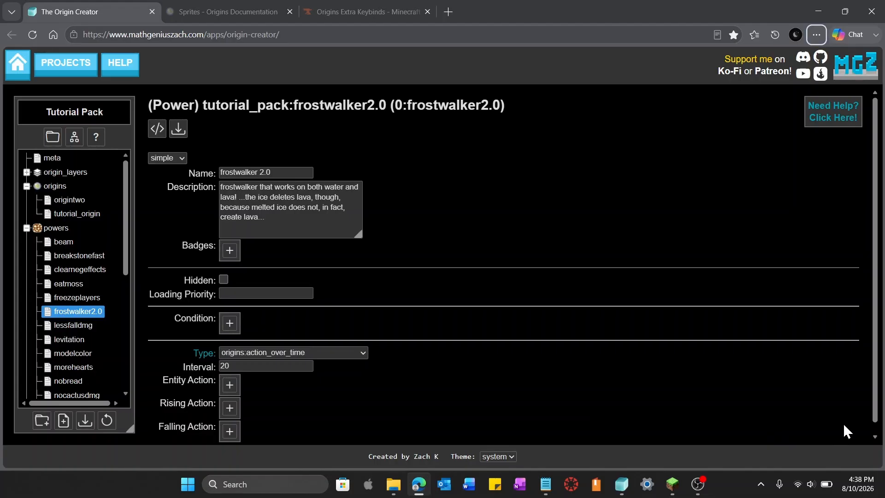
Set the power's interval to 1
{"action": "key", "text": "alt"}
{"action": "left_click", "coordinate": [306, 370]}
{"action": "key", "text": "BackSpace"}
{"action": "key", "text": "BackSpace"}
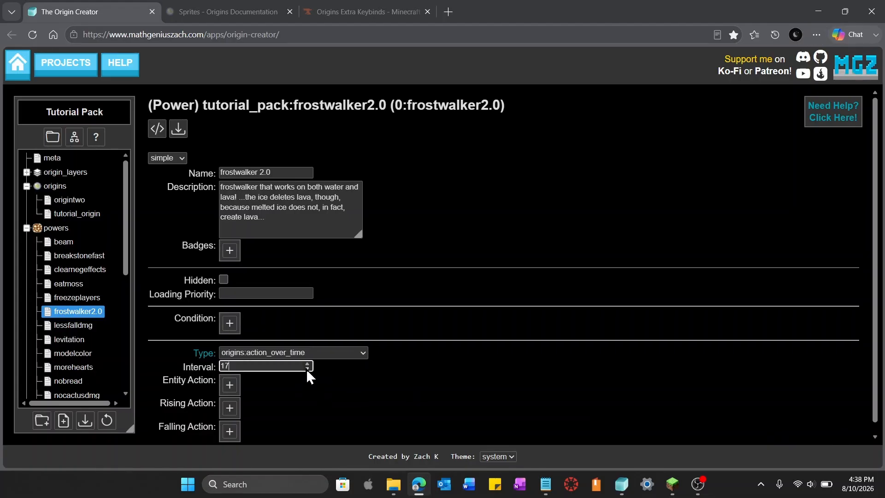
{"action": "type", "text": "1"}
{"action": "left_click", "coordinate": [529, 378]}
{"action": "key", "text": "alt"}
{"action": "left_click_drag", "start_coordinate": [462, 399], "coordinate": [452, 375]}
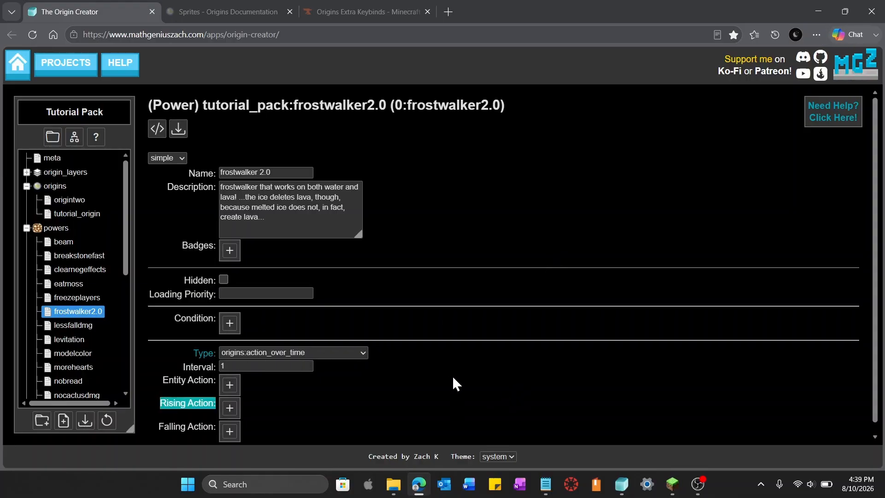
Add an entity action and set its type to origins:and
{"action": "scroll", "coordinate": [452, 375], "scroll_direction": "down", "scroll_amount": 1}
{"action": "left_click", "coordinate": [385, 364]}
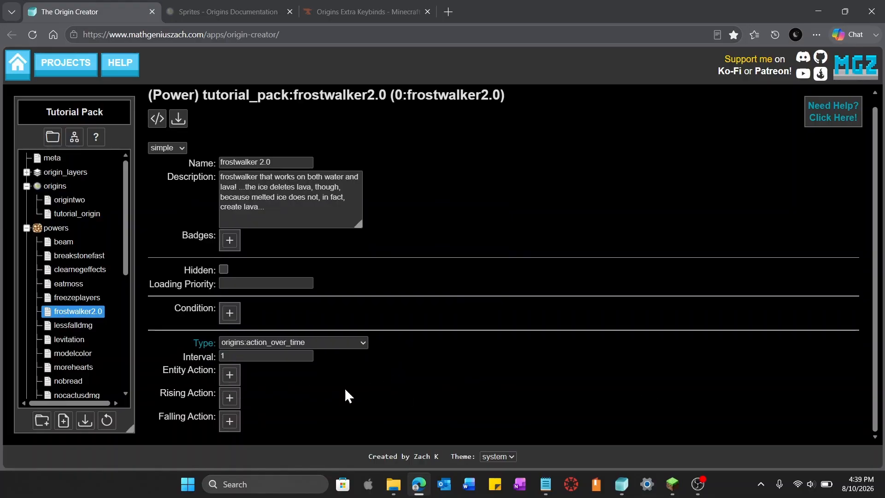
{"action": "left_click", "coordinate": [229, 374]}
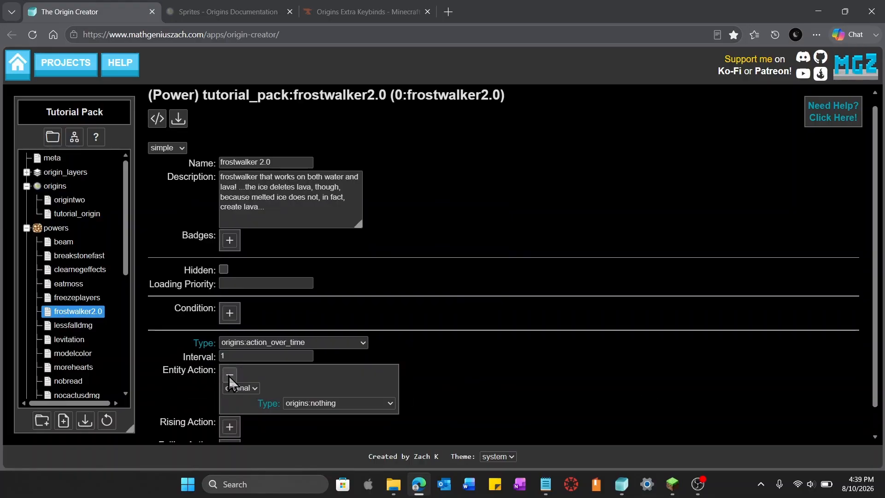
{"action": "scroll", "coordinate": [439, 392], "scroll_direction": "down", "scroll_amount": 1}
{"action": "left_click", "coordinate": [359, 375]}
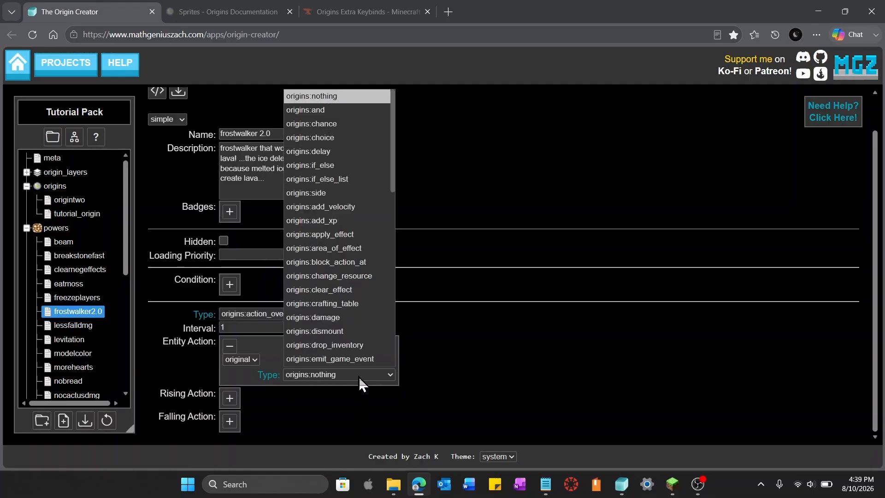
{"action": "left_click", "coordinate": [334, 111]}
Add a sub-action inside the and action and set its type to origins:execute_command
{"action": "scroll", "coordinate": [328, 364], "scroll_direction": "down", "scroll_amount": 1}
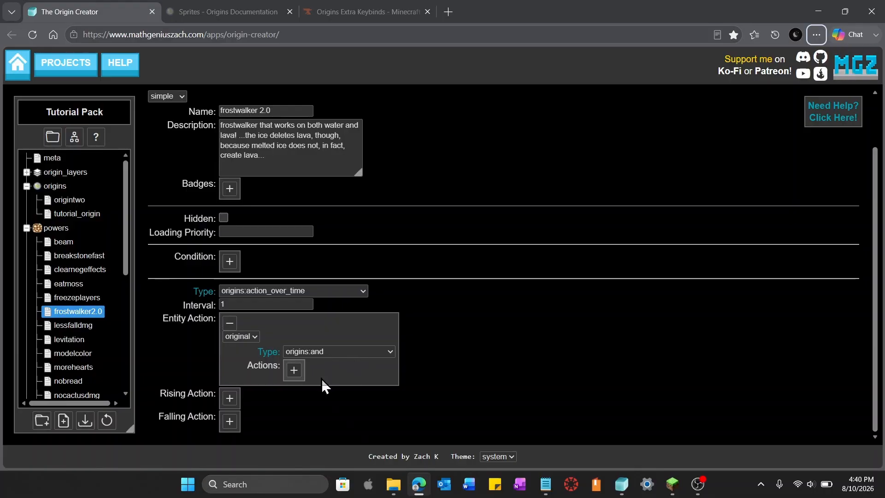
{"action": "left_click", "coordinate": [299, 372]}
{"action": "left_click", "coordinate": [296, 372]}
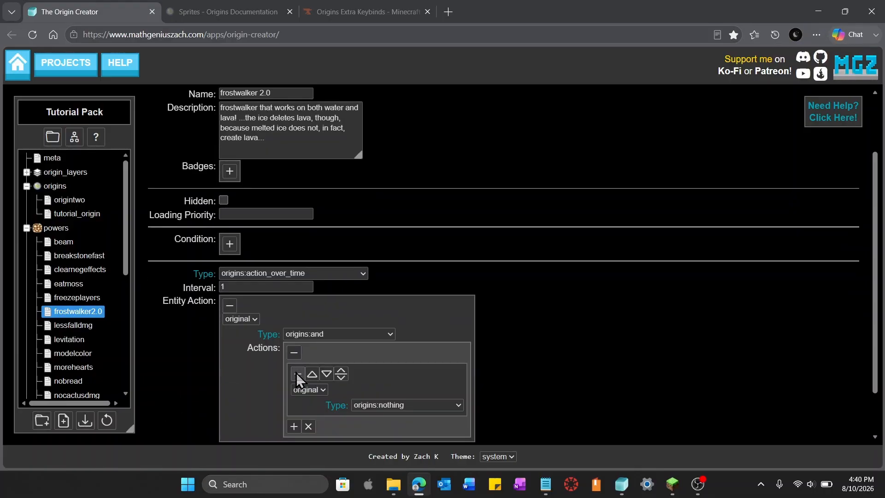
{"action": "left_click", "coordinate": [441, 405]}
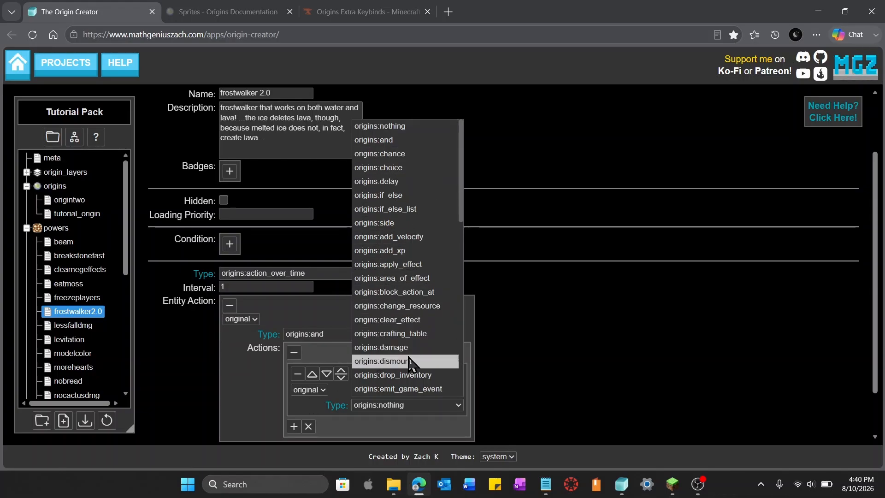
{"action": "scroll", "coordinate": [409, 357], "scroll_direction": "down", "scroll_amount": 3}
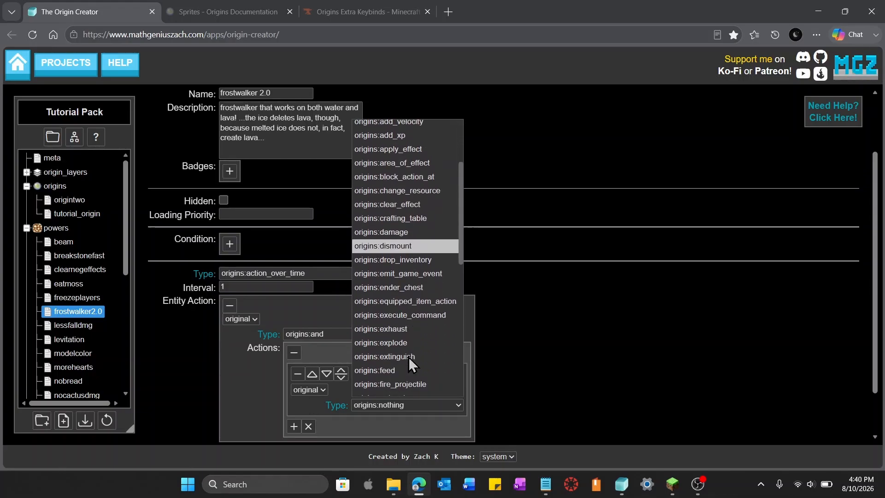
{"action": "left_click", "coordinate": [411, 317]}
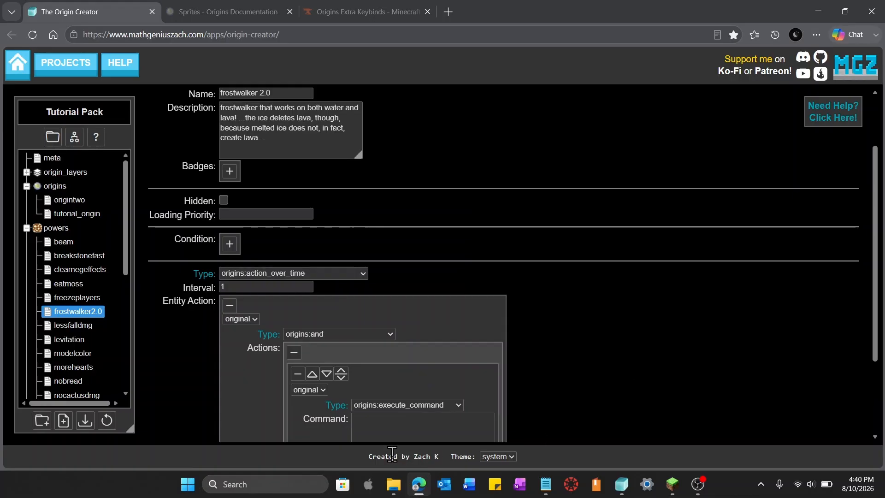
Enter the command /fill ~-3 ~-1 ~-3 ~3 ~-1 ~3 in the sub-action's command field
{"action": "scroll", "coordinate": [568, 414], "scroll_direction": "down", "scroll_amount": 3}
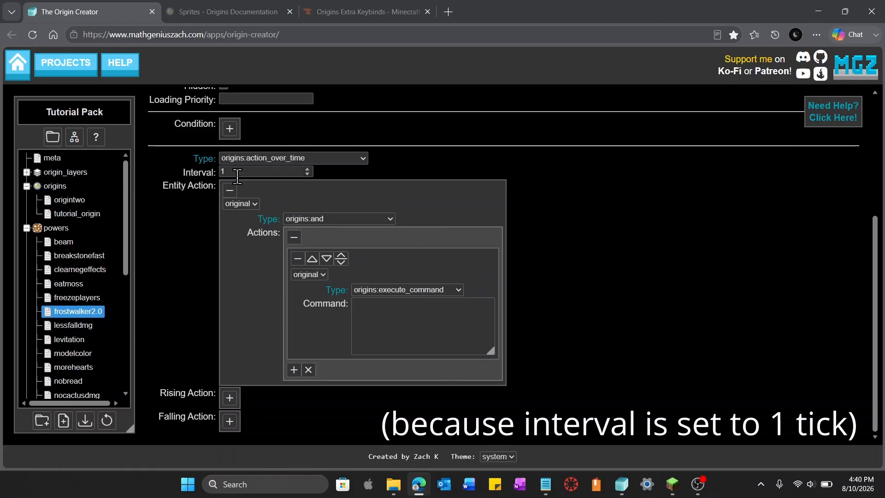
{"action": "left_click", "coordinate": [436, 320]}
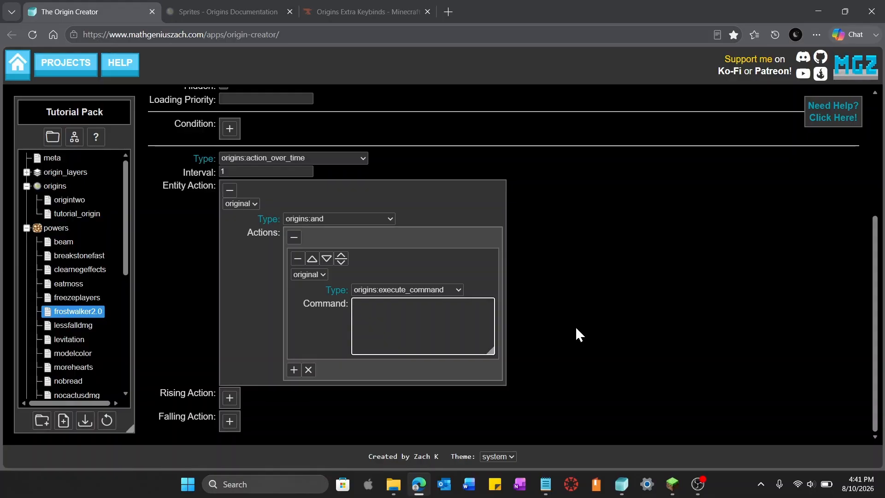
{"action": "scroll", "coordinate": [575, 326], "scroll_direction": "up", "scroll_amount": 1}
{"action": "type", "text": "/fi"}
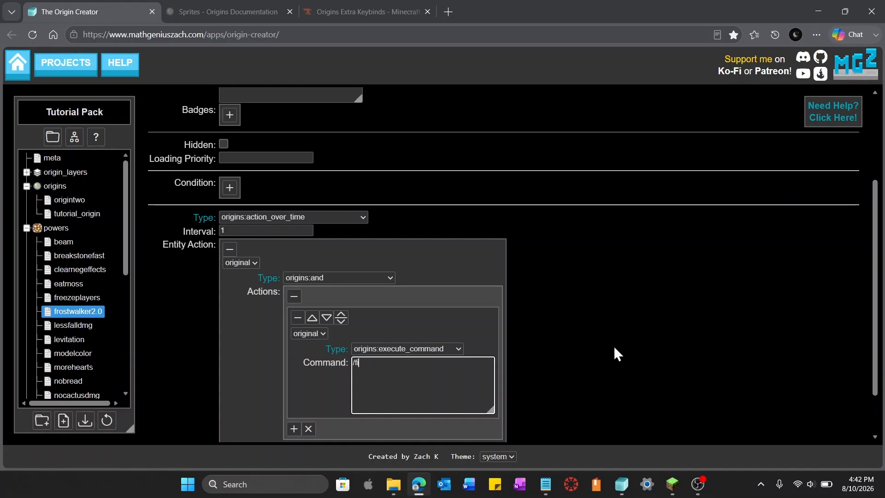
{"action": "type", "text": "ll"}
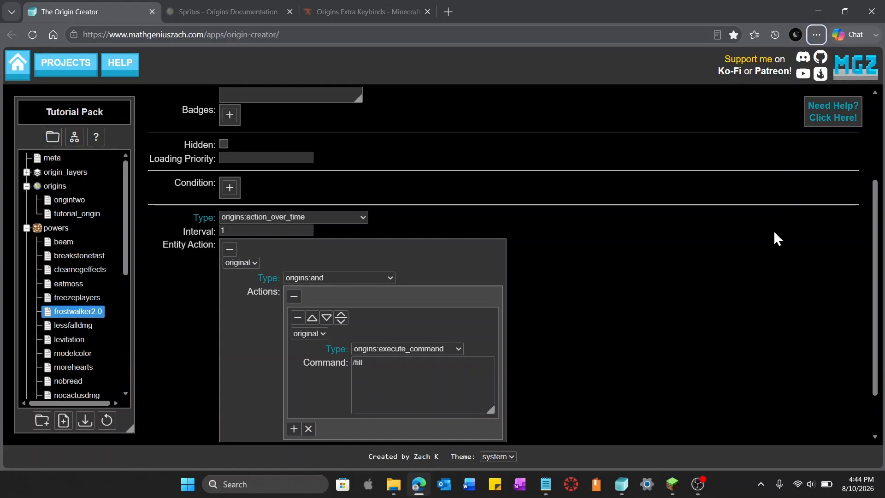
{"action": "left_click", "coordinate": [469, 362]}
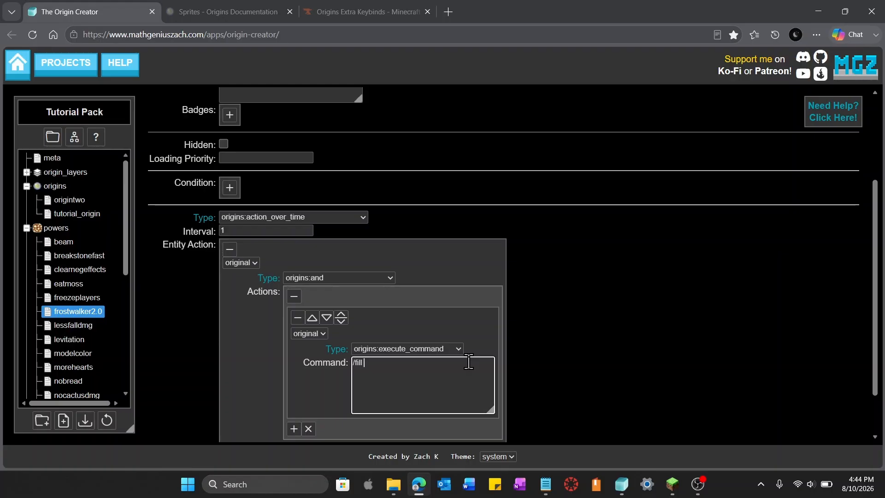
{"action": "type", "text": "~-3 ~-1 ~-3"}
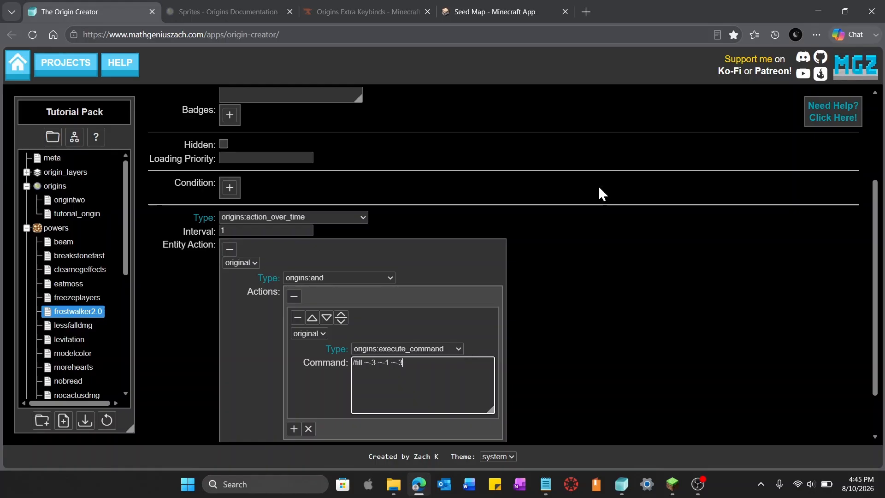
{"action": "key", "text": "alt"}
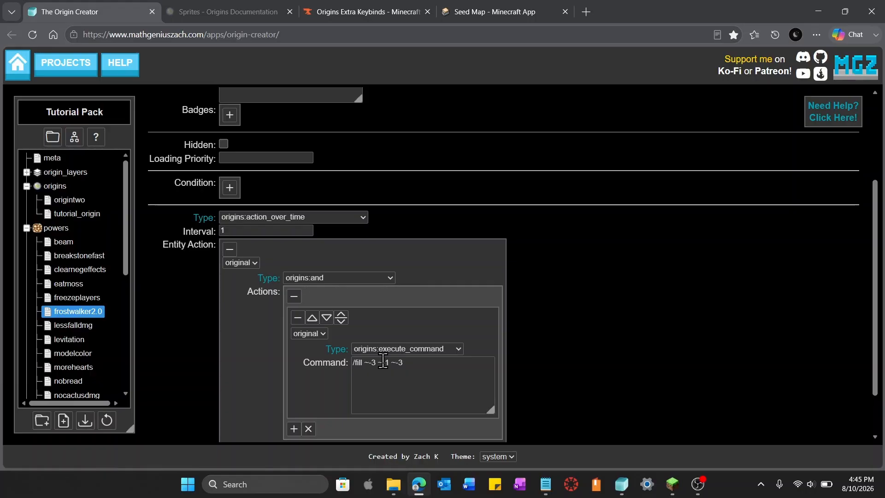
{"action": "left_click", "coordinate": [445, 369]}
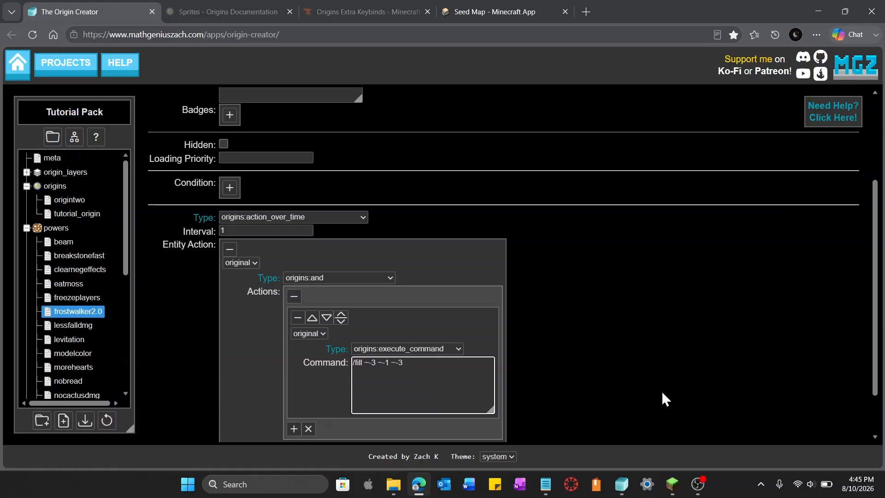
{"action": "type", "text": "~-3 ~3"}
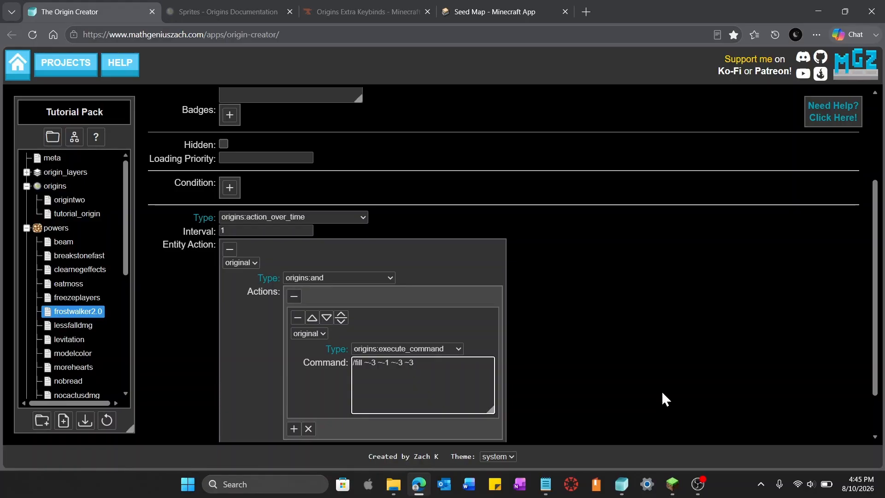
{"action": "type", "text": " ~-1 "}
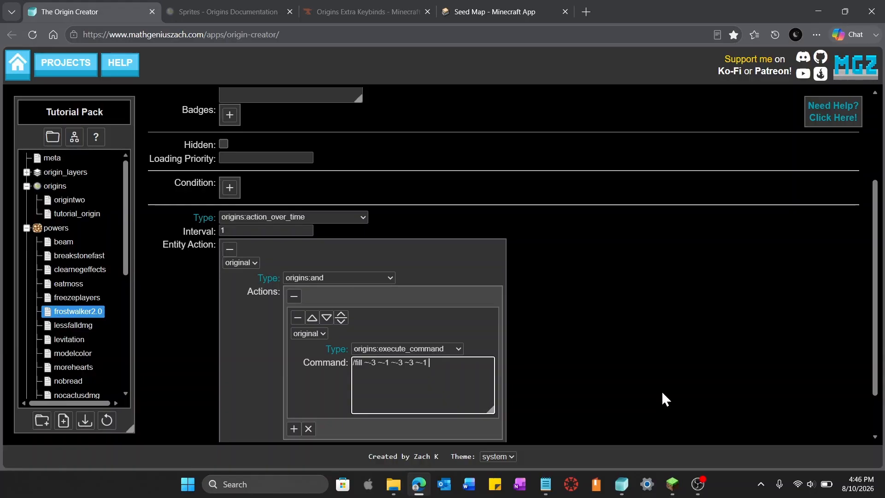
{"action": "type", "text": "~-3"}
{"action": "left_click", "coordinate": [662, 391]}
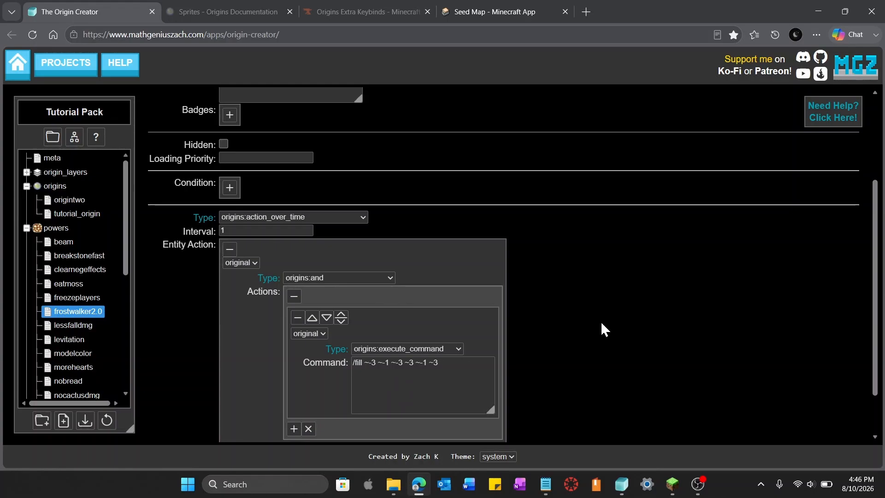
Append minecraft:frosted_ice to the fill command as the block to place
{"action": "left_click", "coordinate": [487, 367]}
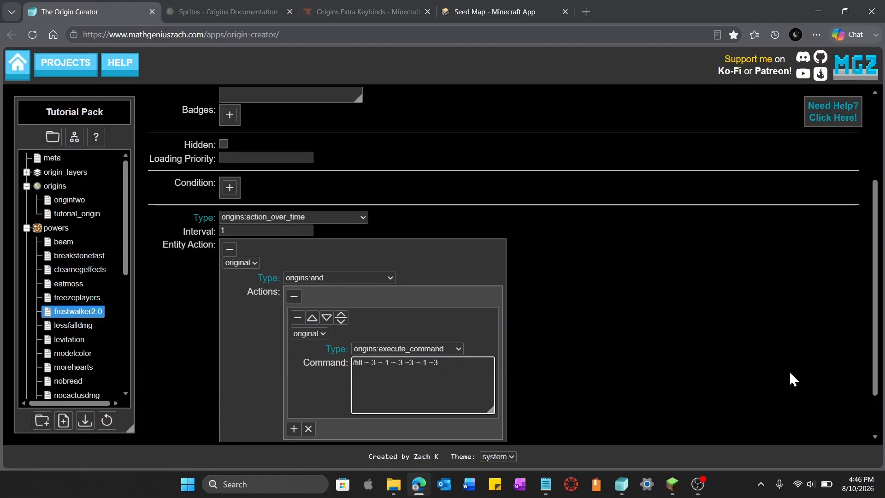
{"action": "type", "text": "minecraft:frosted_ice"}
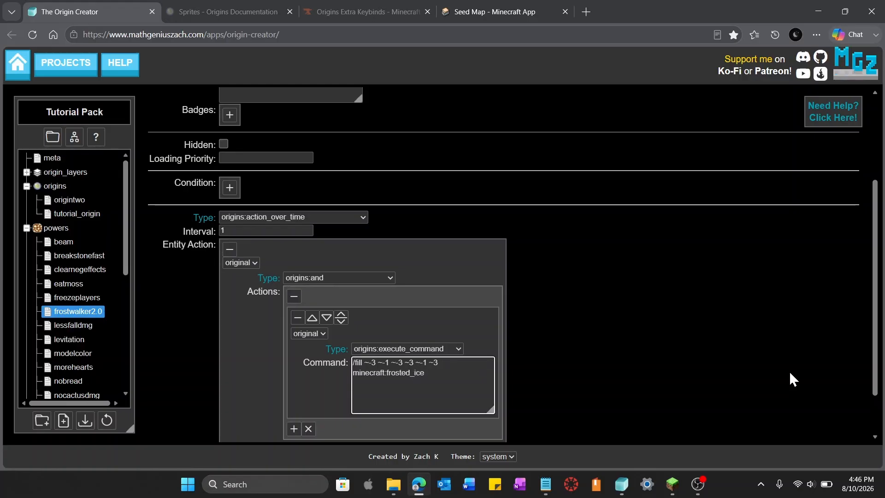
{"action": "left_click", "coordinate": [690, 372]}
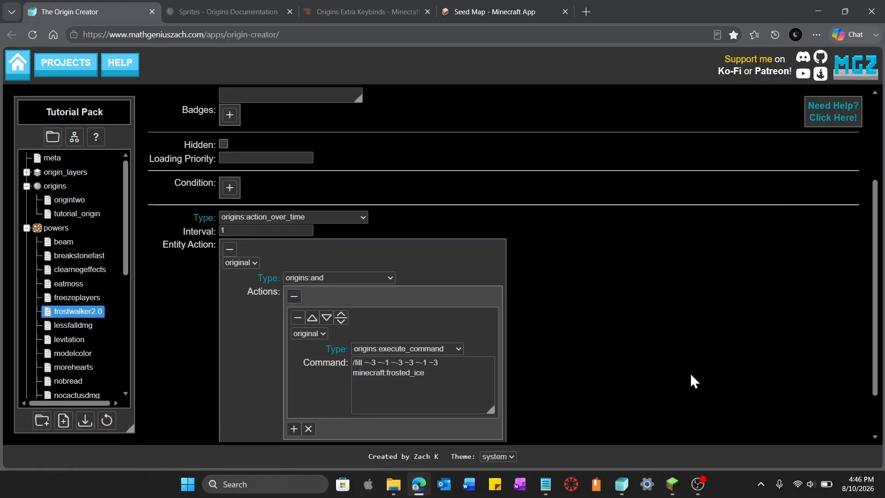
{"action": "key", "text": "alt"}
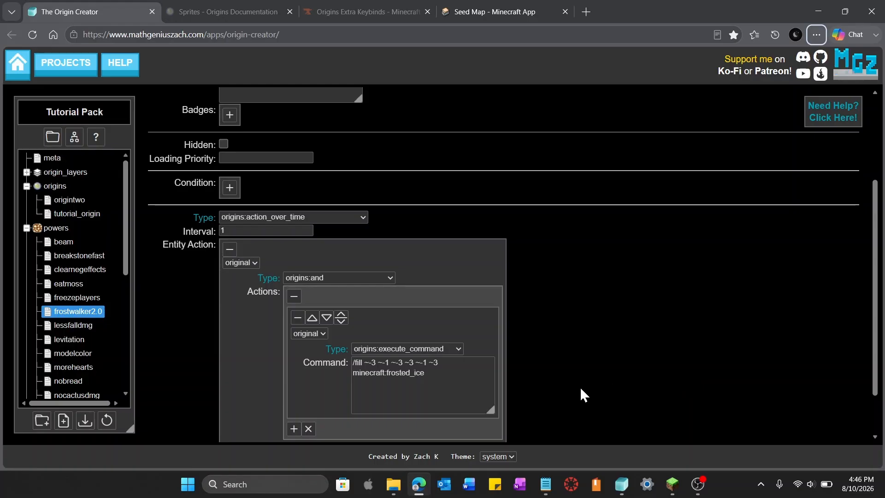
Append replace minecraft:water[level=0] to the fill command so only still water is replaced
{"action": "left_click", "coordinate": [477, 377]}
{"action": "key", "text": "alt"}
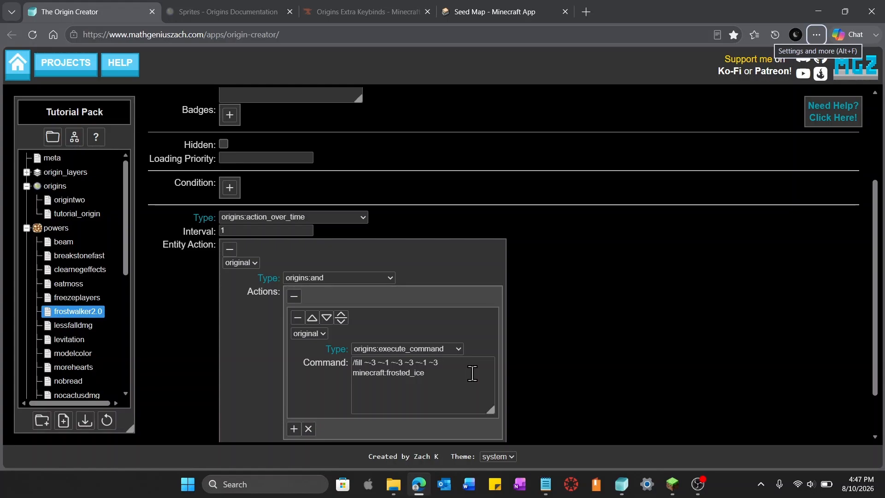
{"action": "left_click", "coordinate": [472, 373]}
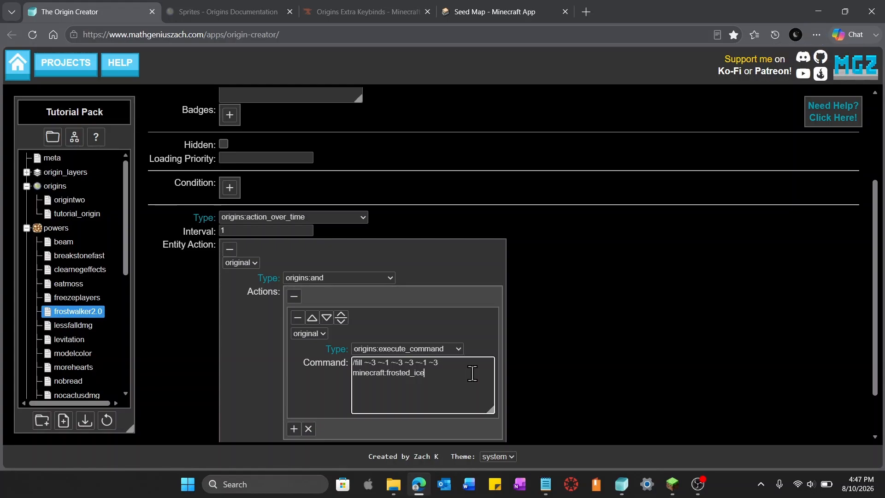
{"action": "type", "text": "replace"}
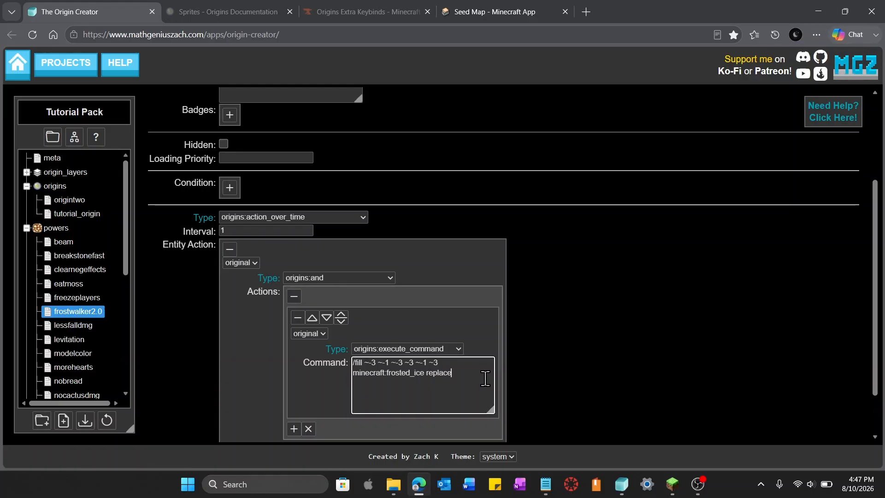
{"action": "type", "text": " minecra"}
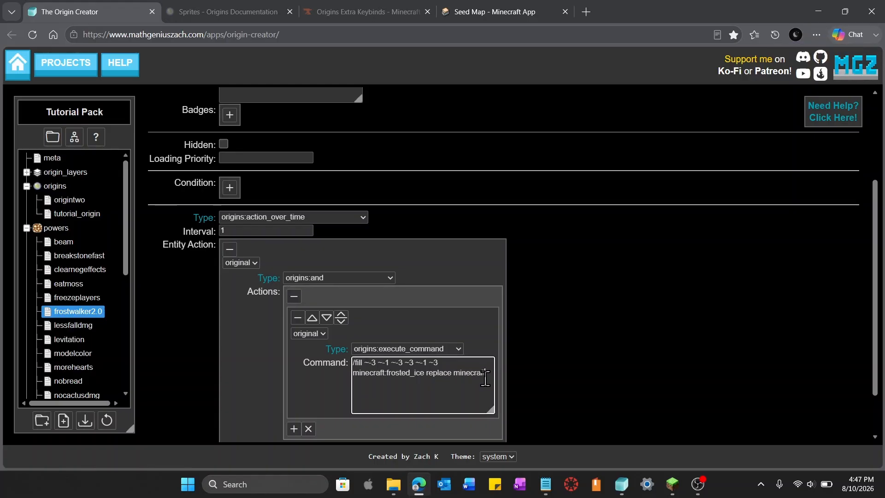
{"action": "type", "text": "ft:wate"}
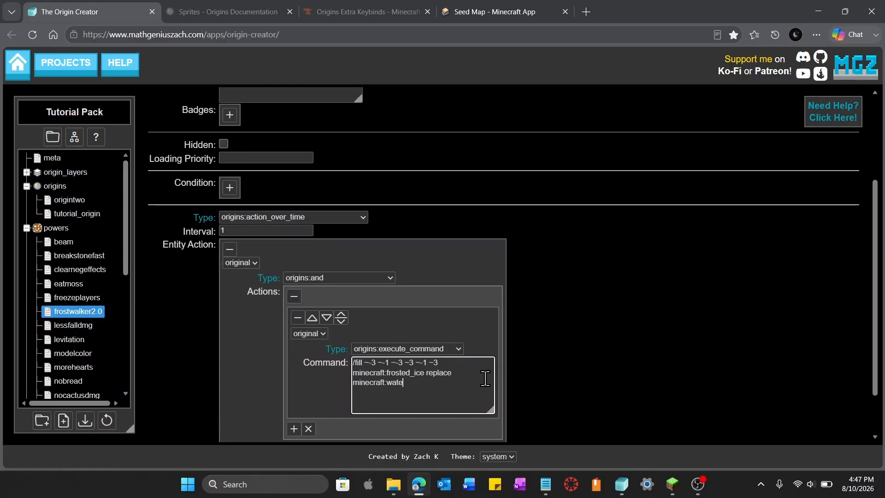
{"action": "type", "text": "r"}
{"action": "type", "text": "[level"}
{"action": "type", "text": "=0]"}
{"action": "key", "text": "alt"}
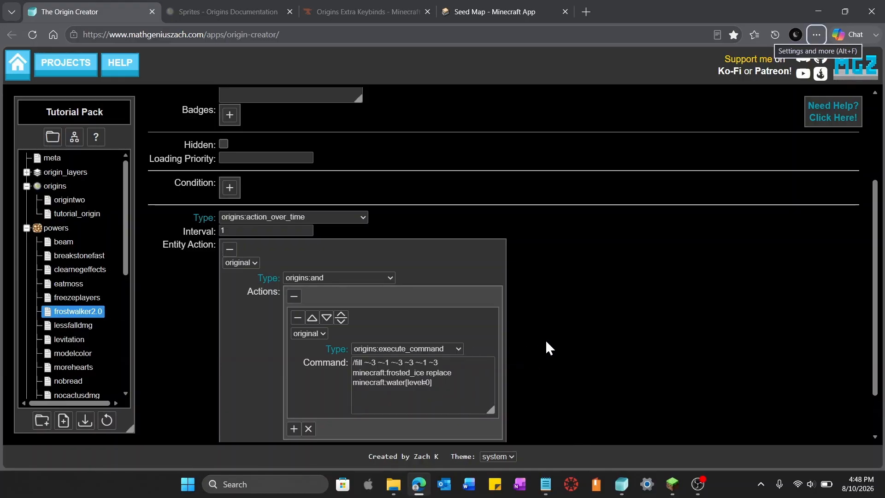
Paste a copy of the fill-command sub-action as a second action inside the and action
{"action": "scroll", "coordinate": [546, 347], "scroll_direction": "up", "scroll_amount": 3}
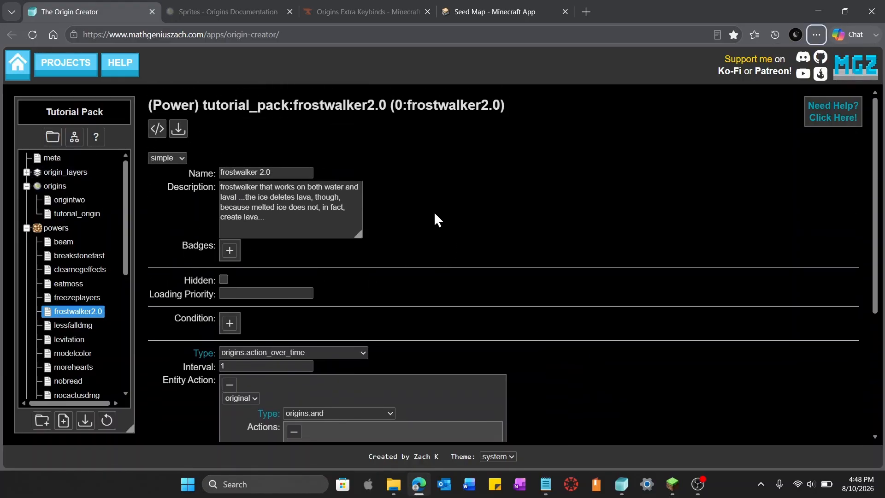
{"action": "scroll", "coordinate": [433, 211], "scroll_direction": "down", "scroll_amount": 4}
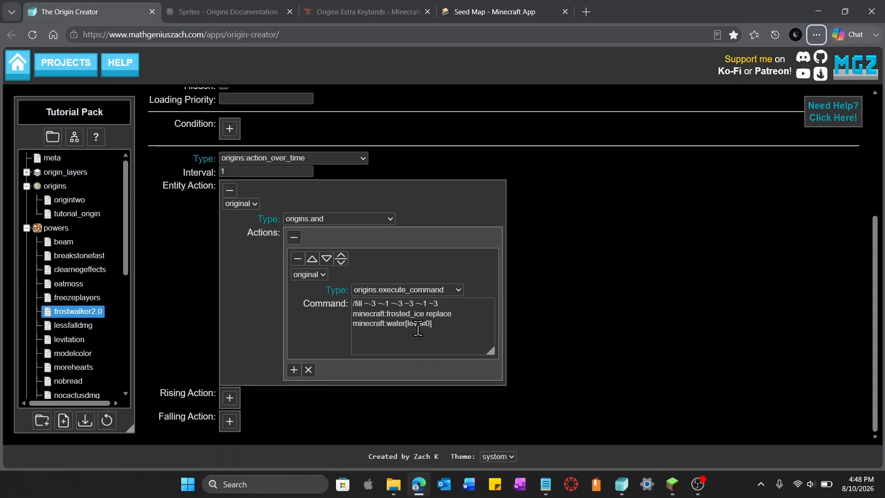
{"action": "left_click", "coordinate": [292, 370]}
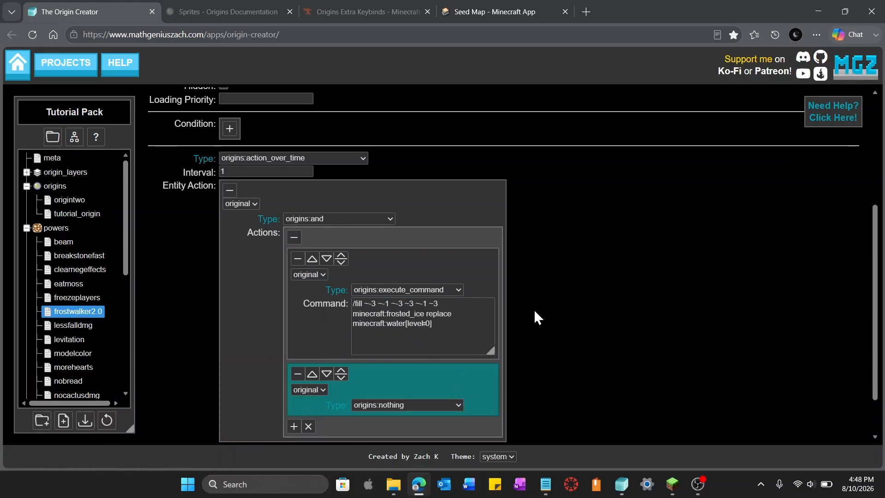
{"action": "key", "text": "ctrl+v"}
{"action": "scroll", "coordinate": [575, 351], "scroll_direction": "down", "scroll_amount": 2}
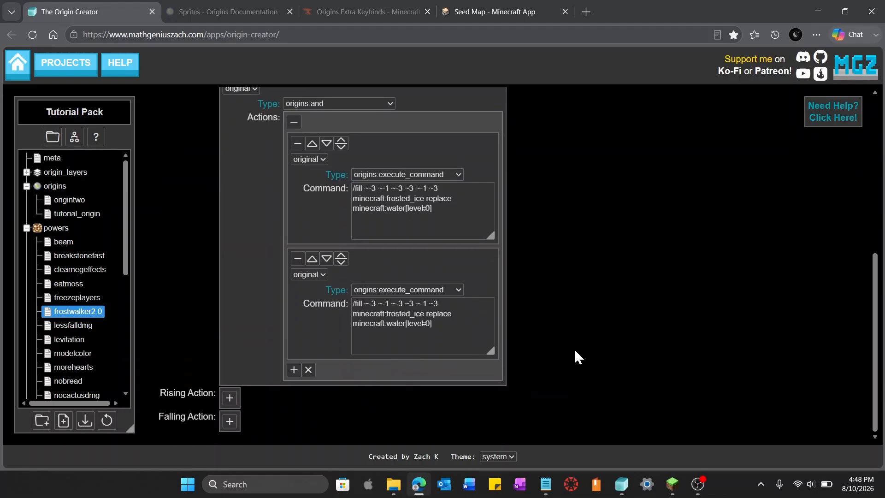
Replace water with lava in the second sub-action's fill command
{"action": "double_click", "coordinate": [396, 324]}
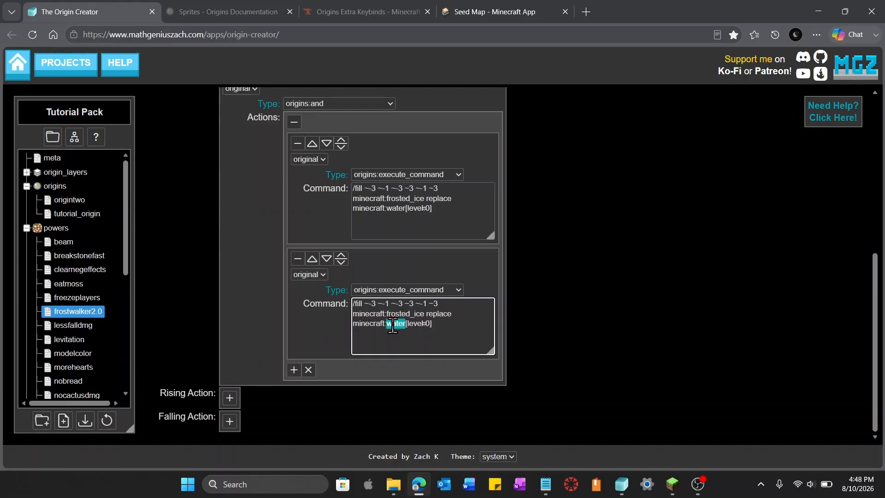
{"action": "type", "text": "lava"}
{"action": "left_click", "coordinate": [573, 336]}
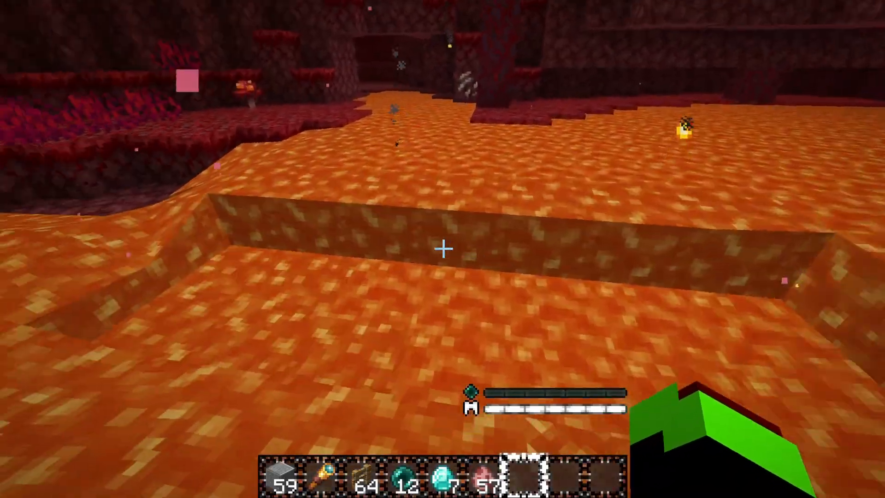
{"action": "key", "text": "w"}
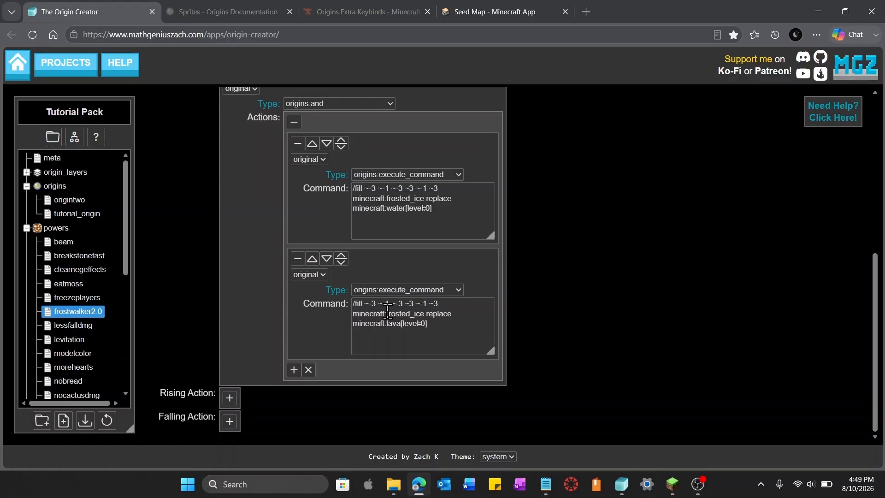
Change the second command's placed block from minecraft:frosted_ice to minecraft:ice
{"action": "left_click_drag", "start_coordinate": [386, 314], "coordinate": [416, 316]}
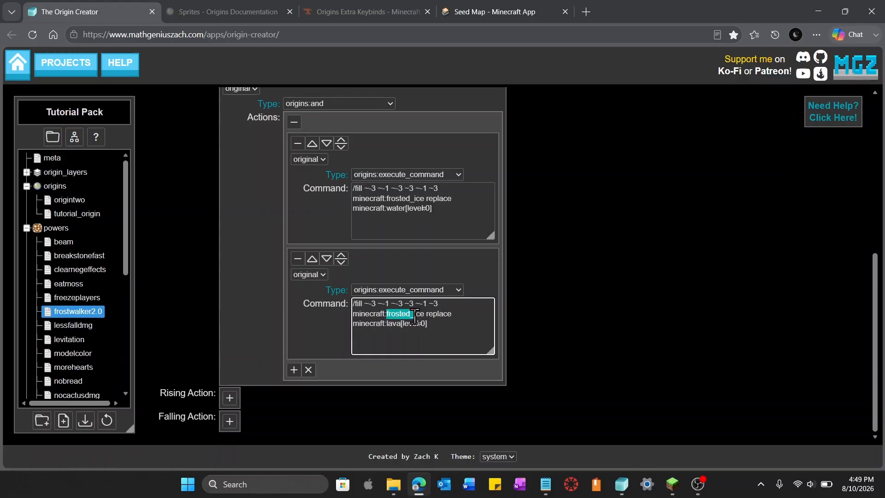
{"action": "key", "text": "BackSpace"}
{"action": "left_click", "coordinate": [630, 323]}
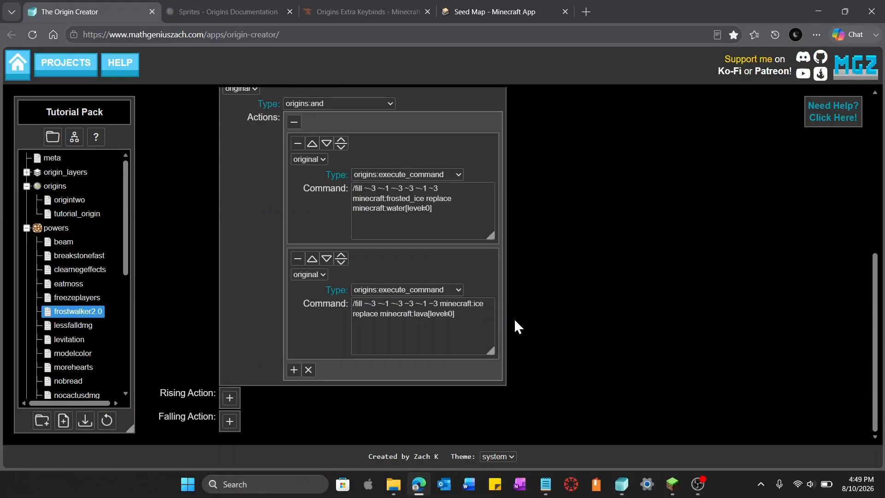
{"action": "key", "text": "alt"}
{"action": "left_click", "coordinate": [676, 317]}
Add a power condition of type origins:and containing one empty sub-condition
{"action": "scroll", "coordinate": [599, 339], "scroll_direction": "up", "scroll_amount": 7}
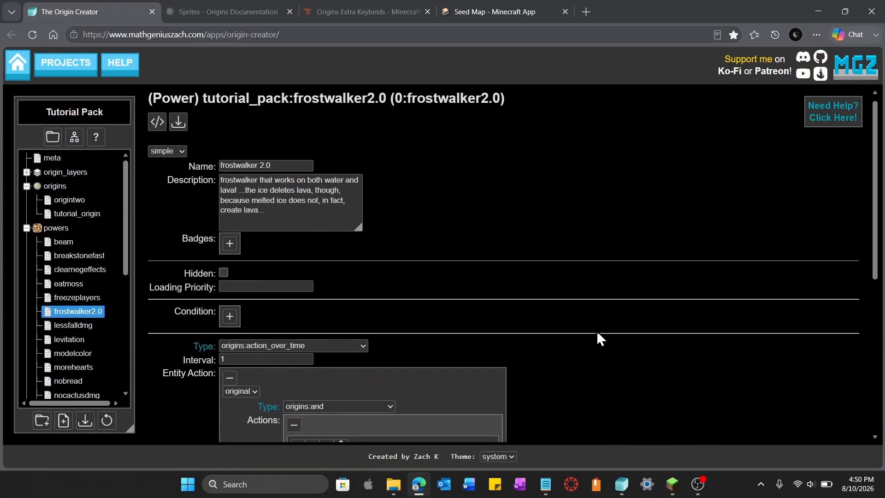
{"action": "left_click", "coordinate": [229, 323]}
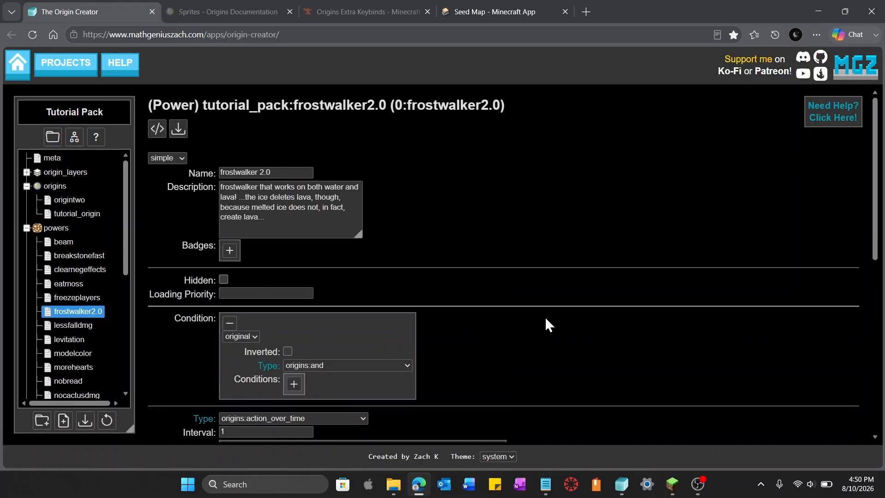
{"action": "scroll", "coordinate": [545, 317], "scroll_direction": "down", "scroll_amount": 6}
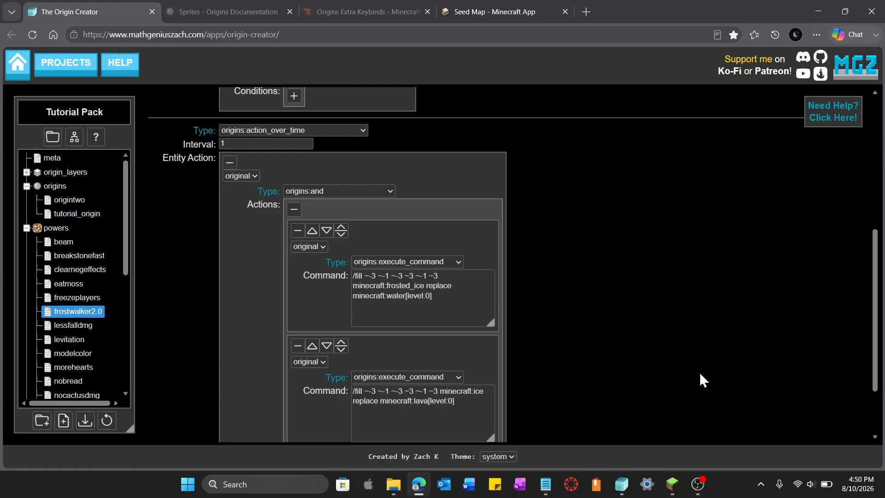
{"action": "scroll", "coordinate": [637, 347], "scroll_direction": "up", "scroll_amount": 5}
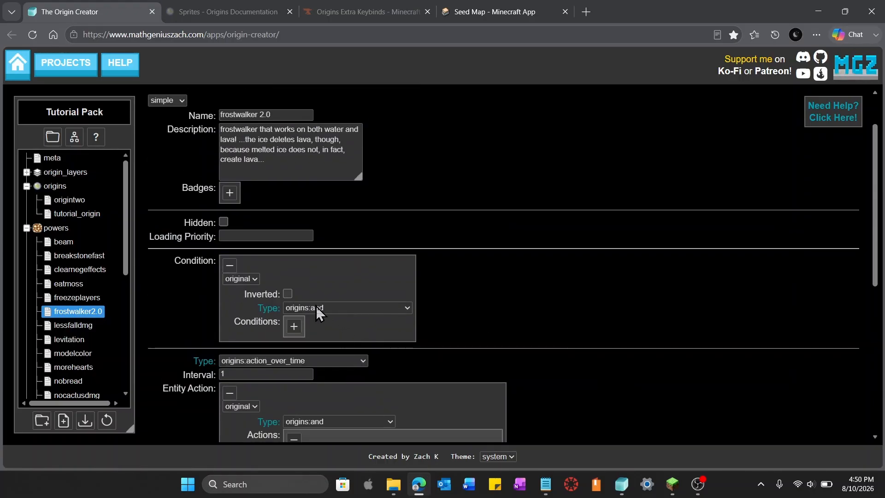
{"action": "left_click", "coordinate": [295, 327]}
{"action": "left_click", "coordinate": [294, 343]}
{"action": "scroll", "coordinate": [446, 335], "scroll_direction": "down", "scroll_amount": 5}
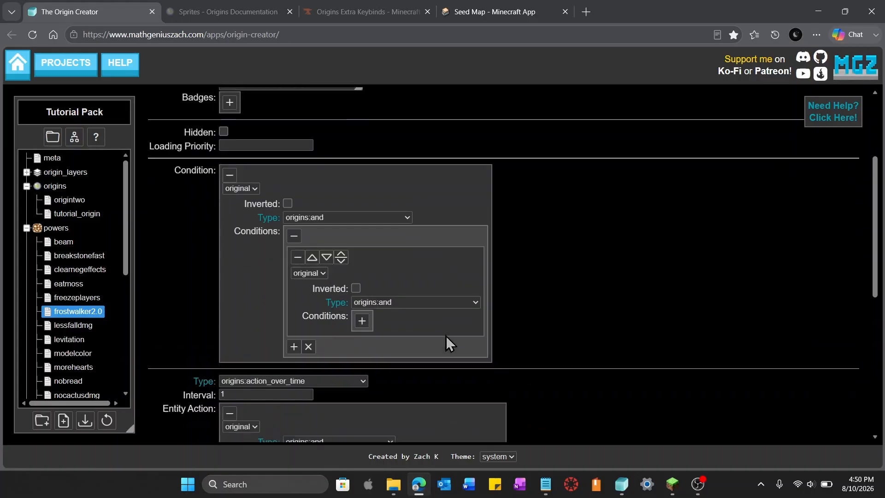
{"action": "scroll", "coordinate": [425, 213], "scroll_direction": "up", "scroll_amount": 3}
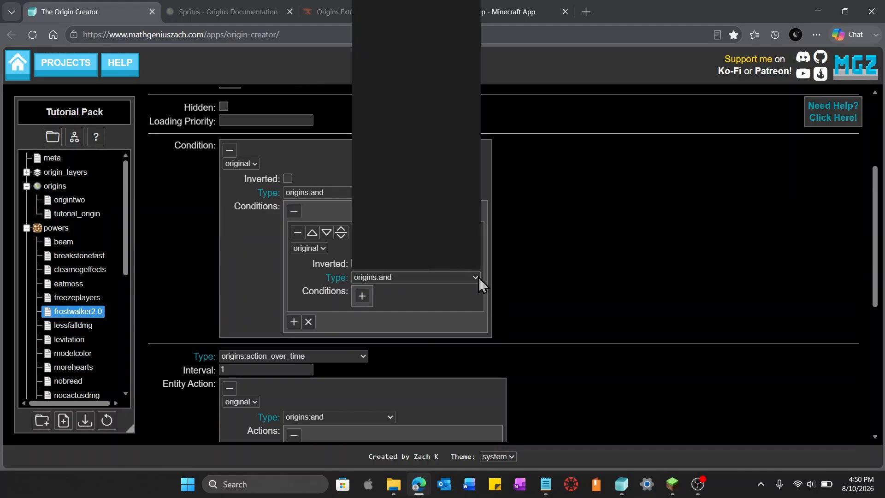
Set the sub-condition's type to origins:fluid_height
{"action": "left_click", "coordinate": [478, 278]}
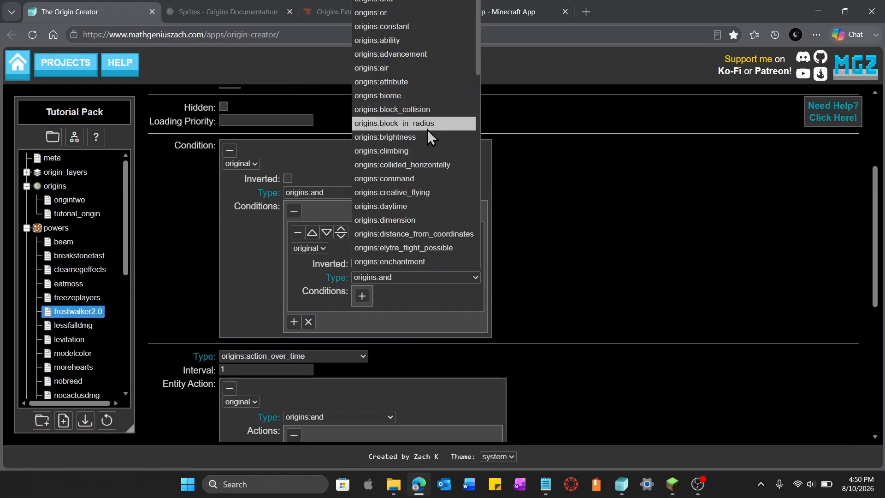
{"action": "scroll", "coordinate": [427, 129], "scroll_direction": "down", "scroll_amount": 4}
{"action": "scroll", "coordinate": [428, 130], "scroll_direction": "down", "scroll_amount": 1}
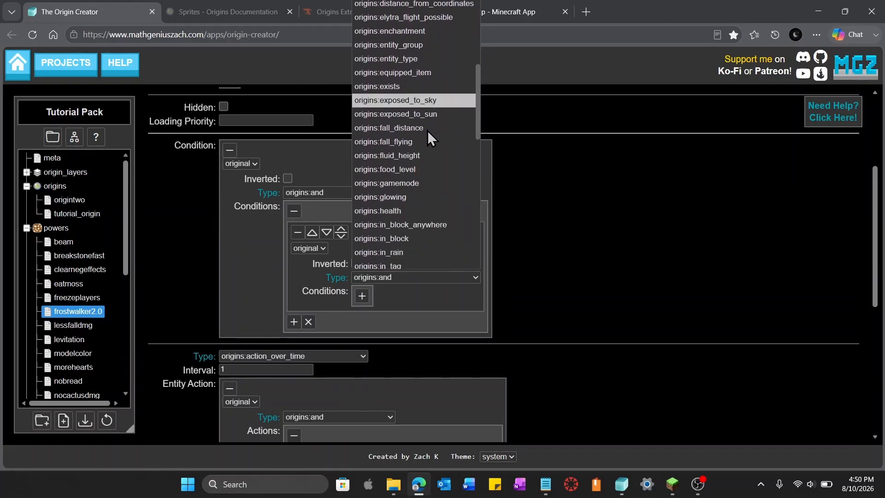
{"action": "left_click", "coordinate": [427, 156]}
{"action": "left_click", "coordinate": [521, 252]}
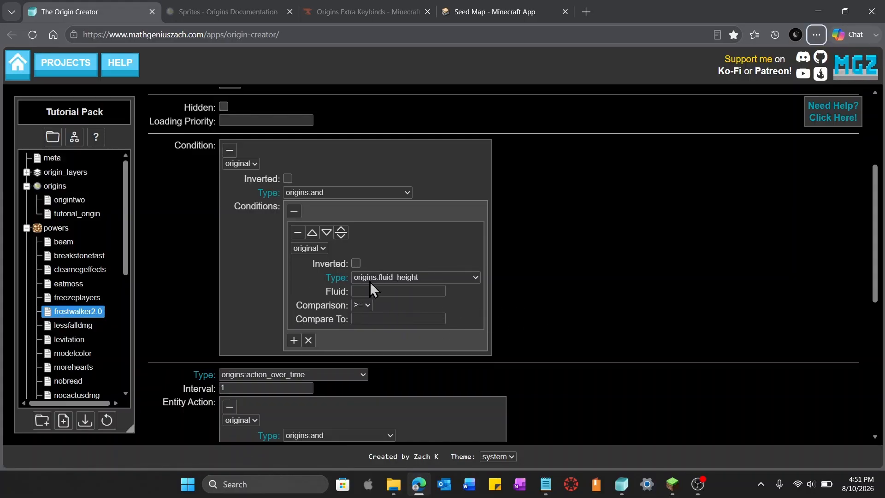
Set the fluid_height condition's fluid to minecraft:water
{"action": "scroll", "coordinate": [444, 382], "scroll_direction": "down", "scroll_amount": 2}
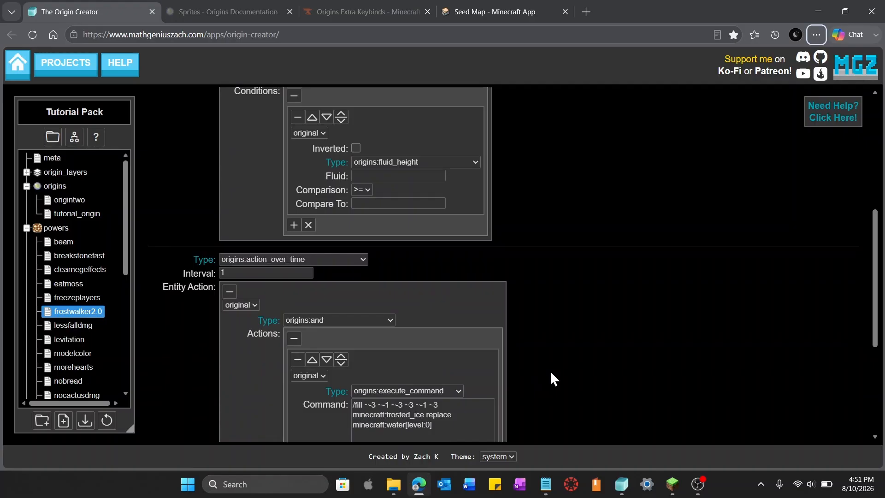
{"action": "scroll", "coordinate": [552, 374], "scroll_direction": "up", "scroll_amount": 2}
{"action": "left_click", "coordinate": [378, 291]}
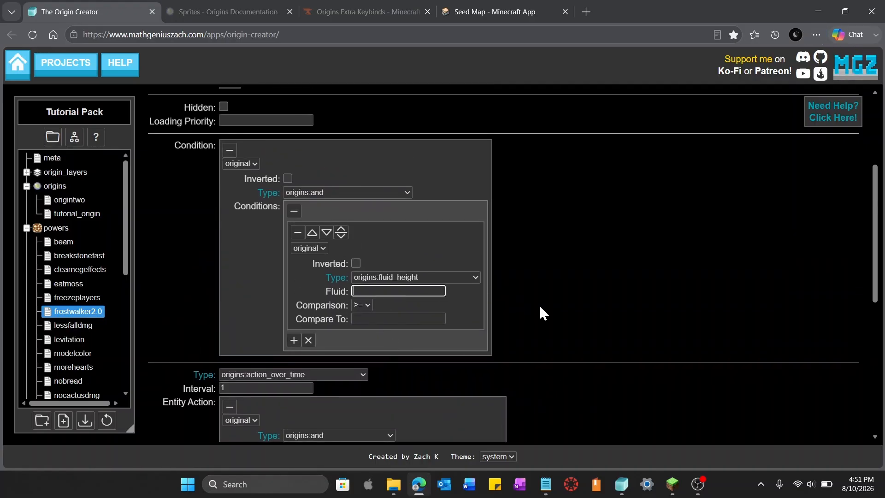
{"action": "type", "text": "minecraft:water"}
{"action": "left_click", "coordinate": [754, 307]}
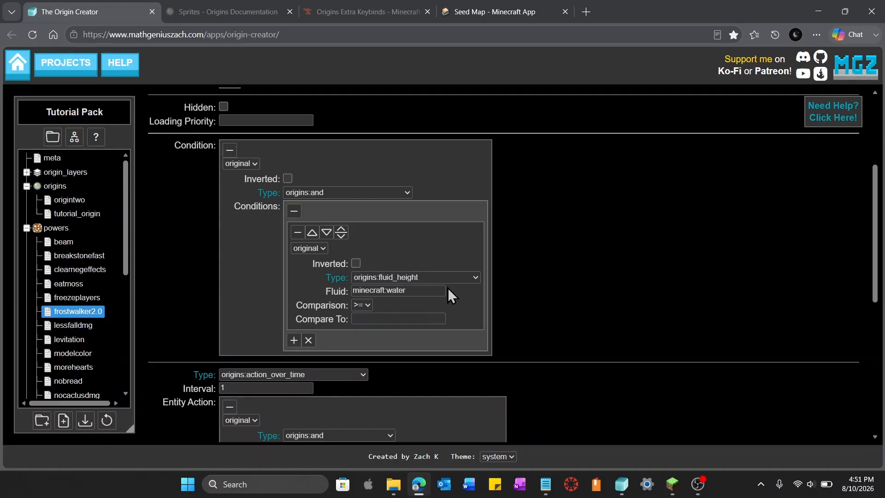
Set the condition's comparison to > and compare-to value to 0
{"action": "left_click", "coordinate": [367, 305]}
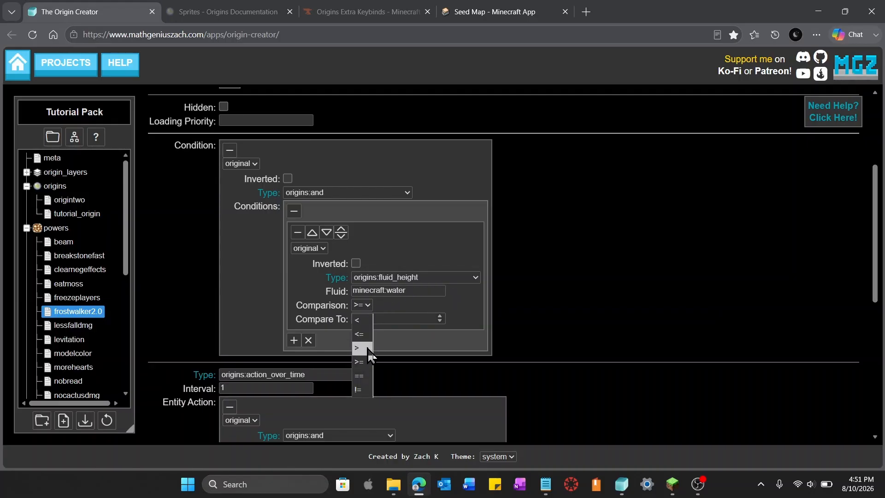
{"action": "left_click", "coordinate": [364, 348]}
{"action": "left_click", "coordinate": [373, 318]}
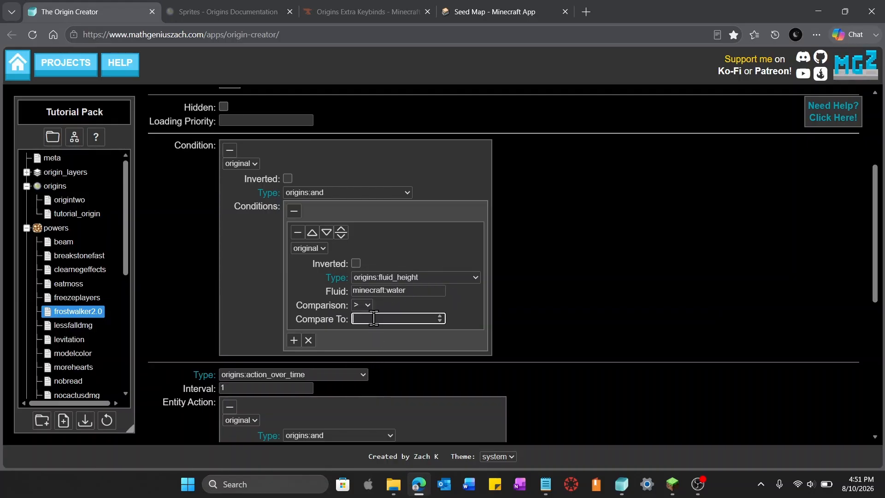
{"action": "left_click", "coordinate": [583, 330]}
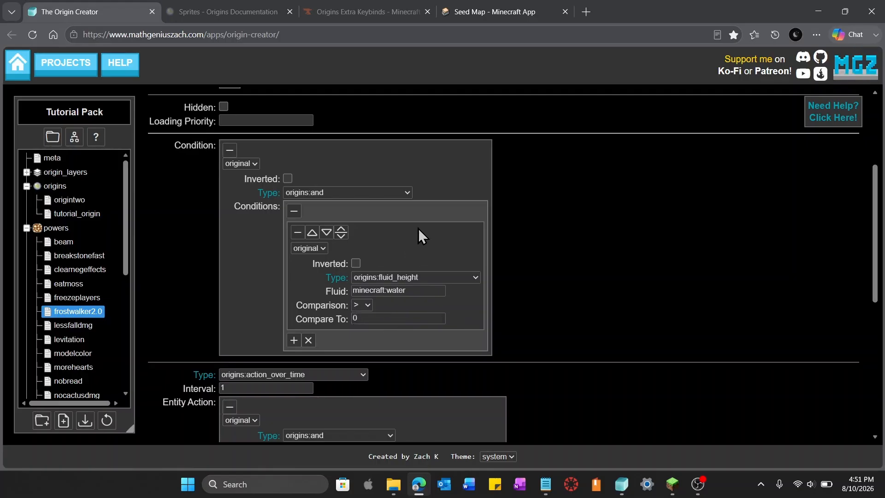
Invert the water fluid_height condition and paste a copy of it as a second sub-condition
{"action": "scroll", "coordinate": [450, 346], "scroll_direction": "down", "scroll_amount": 1}
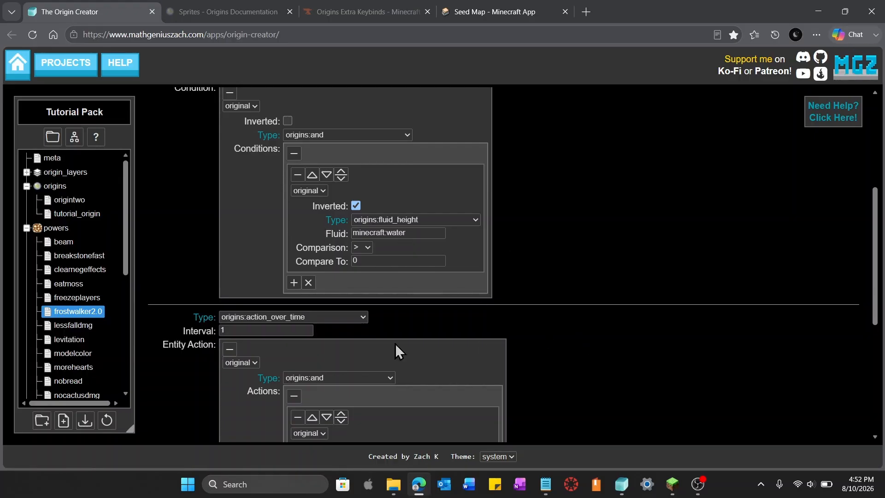
{"action": "scroll", "coordinate": [394, 344], "scroll_direction": "down", "scroll_amount": 5}
{"action": "scroll", "coordinate": [582, 281], "scroll_direction": "up", "scroll_amount": 5}
{"action": "left_click", "coordinate": [294, 282]}
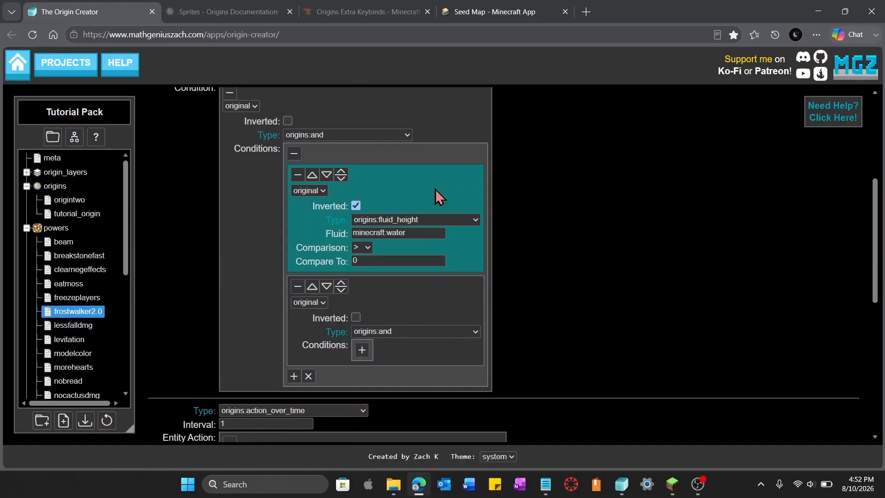
{"action": "key", "text": "ctrl+v"}
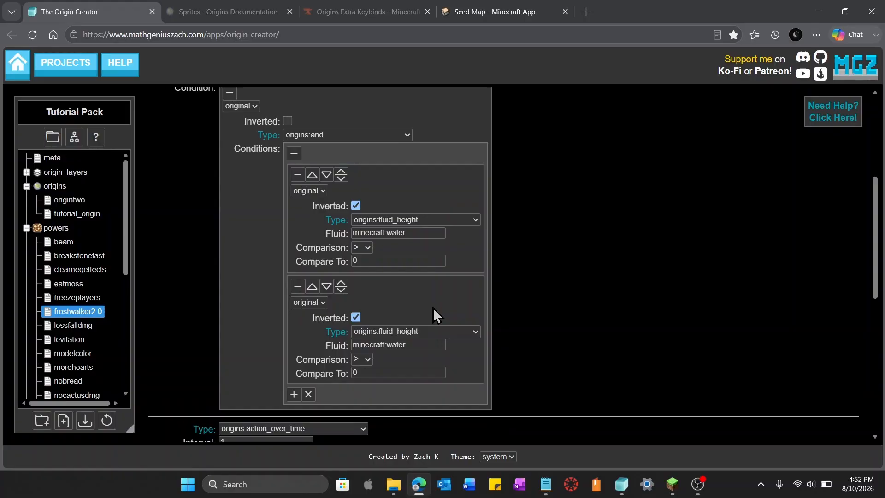
Change the copied condition's fluid to minecraft:lava
{"action": "left_click", "coordinate": [431, 345]}
{"action": "left_click_drag", "start_coordinate": [431, 344], "coordinate": [389, 344]}
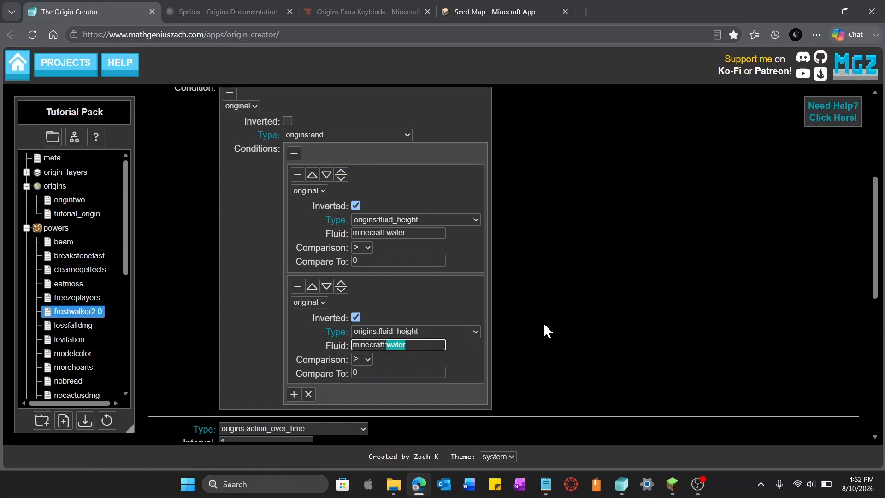
{"action": "type", "text": "lss"}
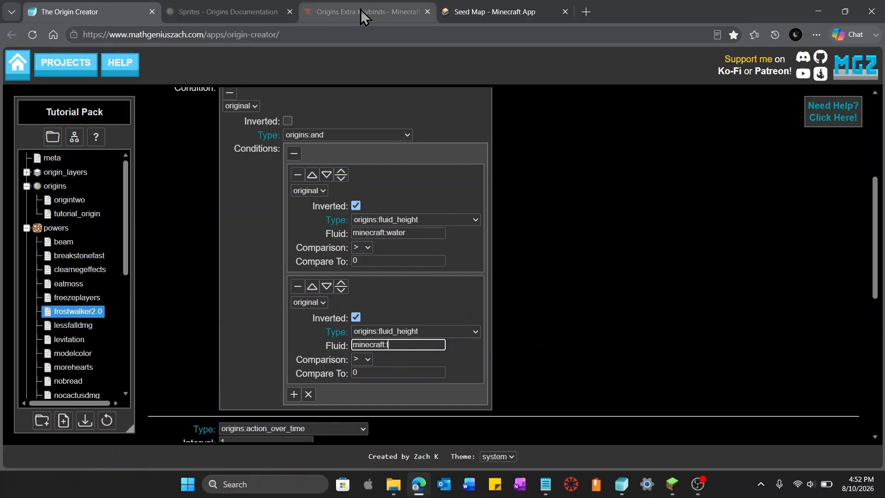
Switch to Minecraft and walk across water to test the frostwalker power
{"action": "left_click", "coordinate": [800, 271]}
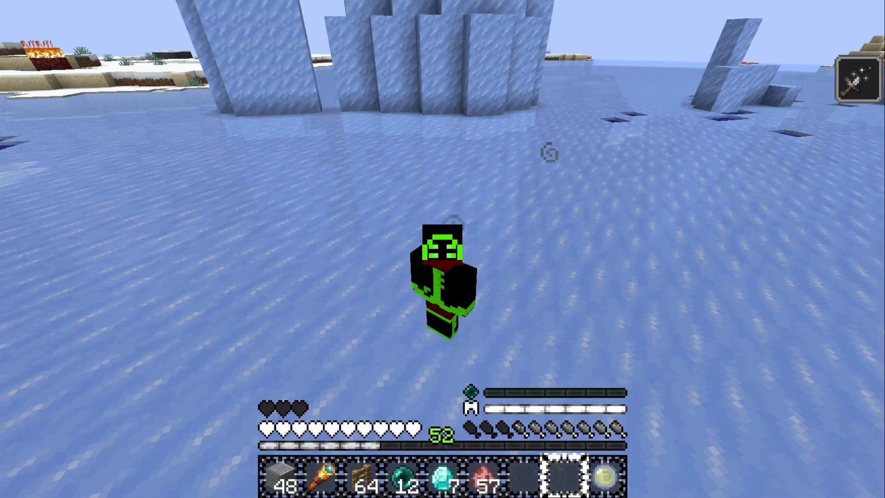
{"action": "key", "text": "F5"}
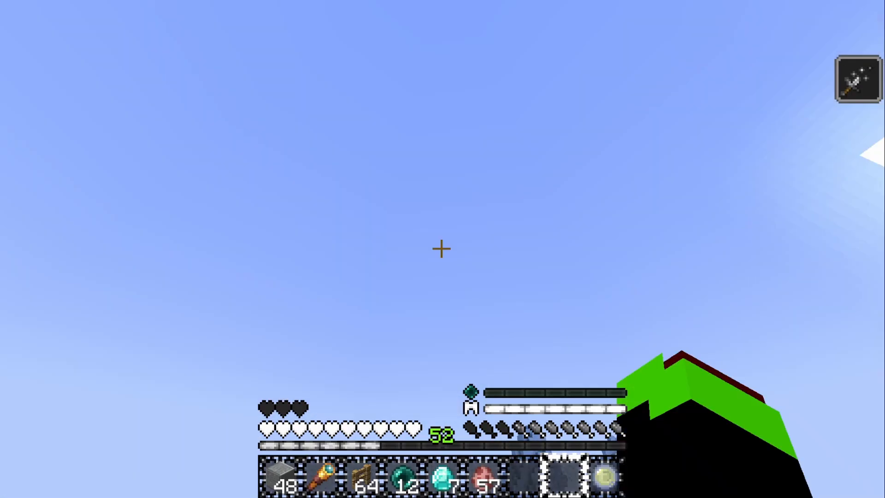
{"action": "key", "text": "w"}
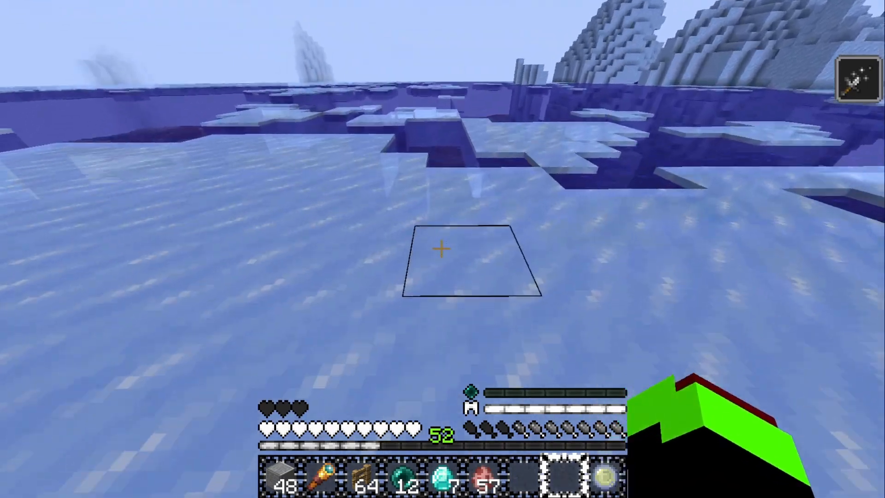
{"action": "key", "text": "w"}
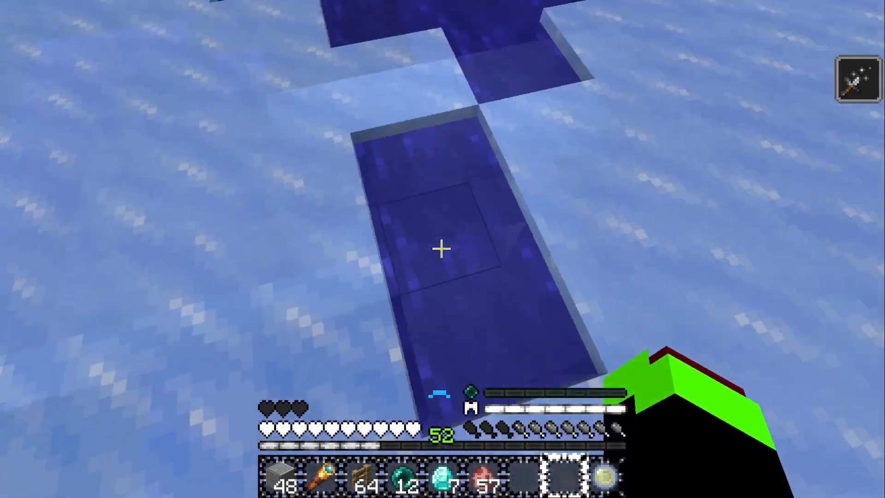
{"action": "key", "text": "w"}
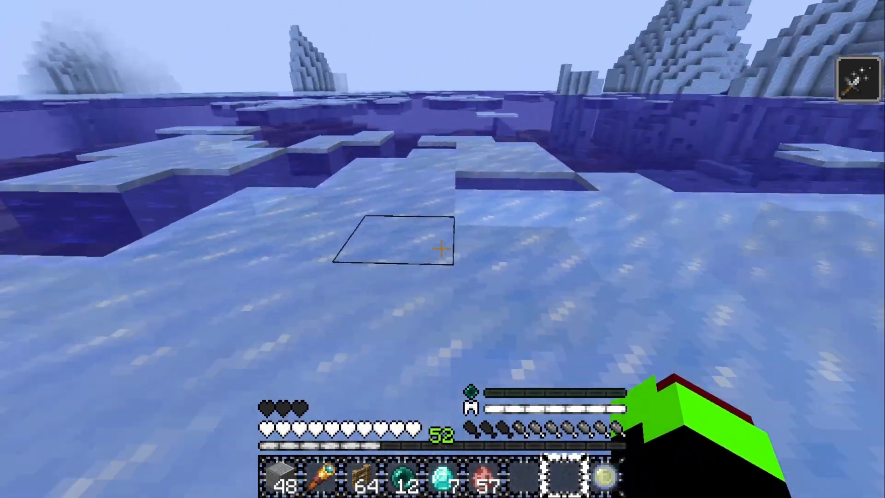
{"action": "key", "text": "w"}
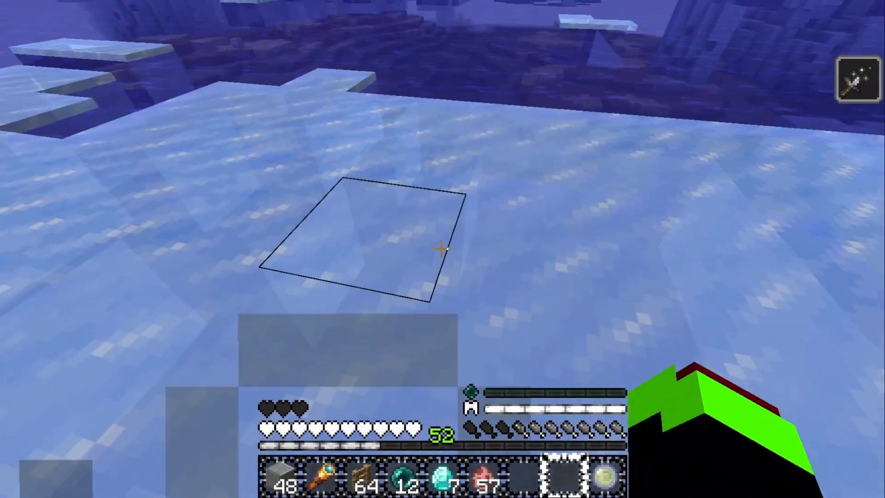
Keep walking across the water to check that it freezes into frosted ice beneath the player
{"action": "key", "text": "w"}
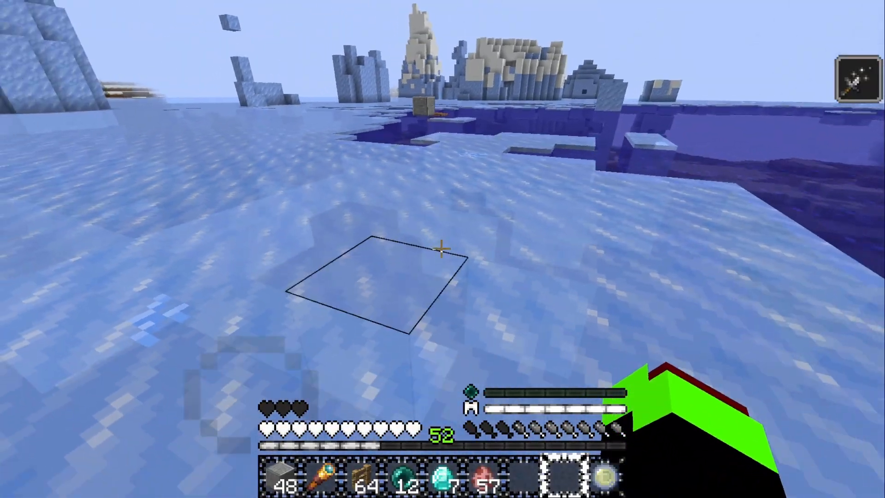
{"action": "key", "text": "w"}
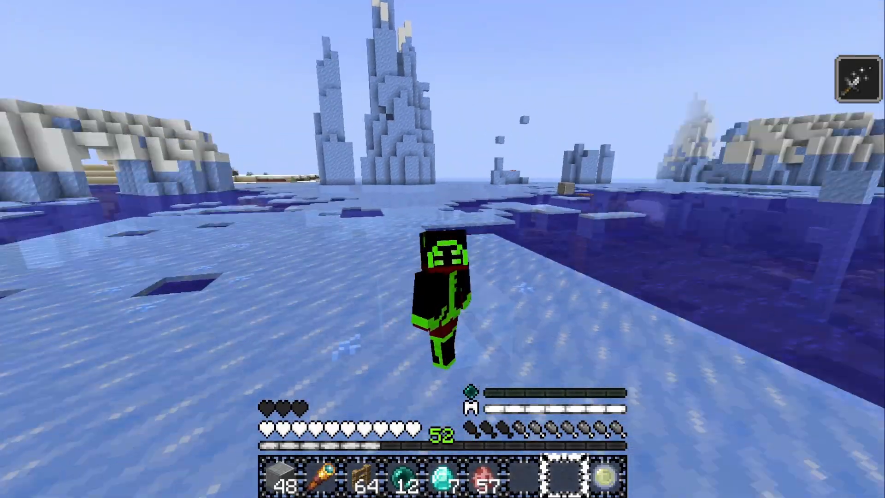
{"action": "key", "text": "w"}
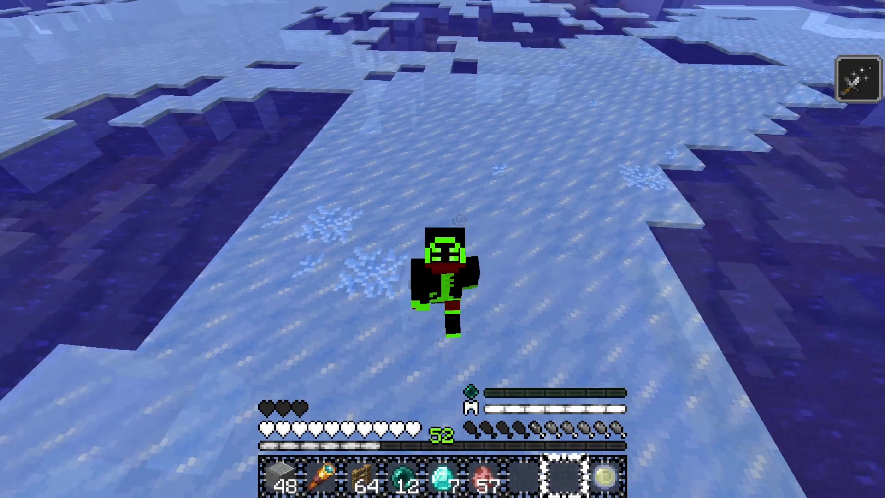
{"action": "key", "text": "w"}
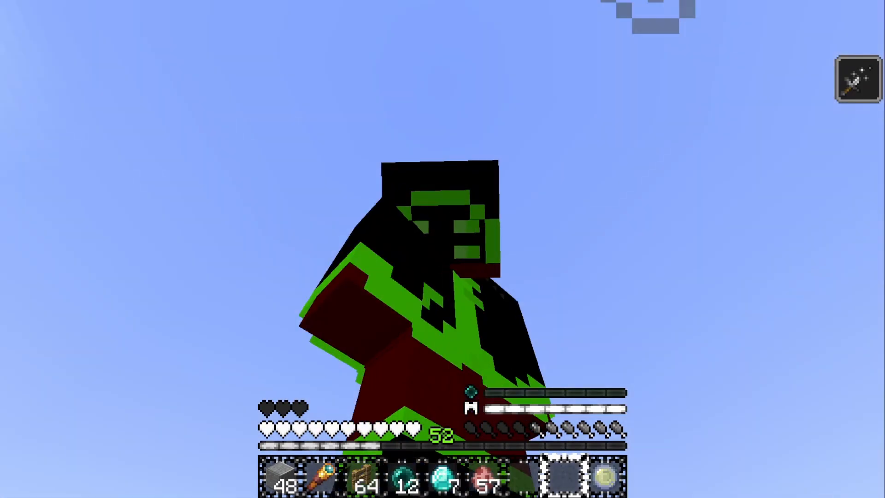
{"action": "key", "text": "F5"}
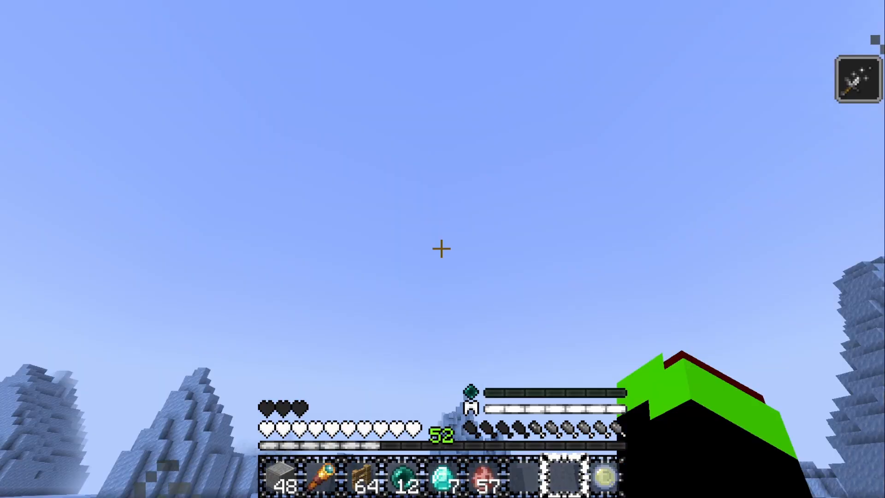
{"action": "left_click", "coordinate": [442, 249]}
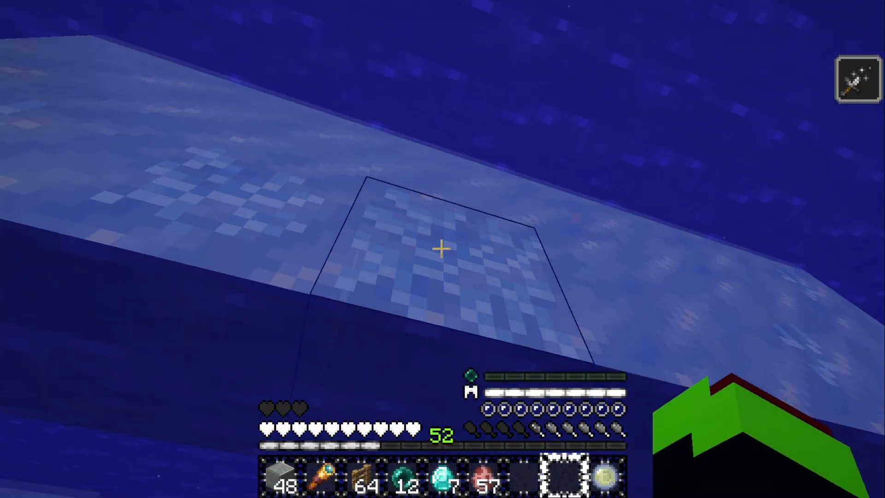
{"action": "key", "text": "space"}
{"action": "key", "text": "w"}
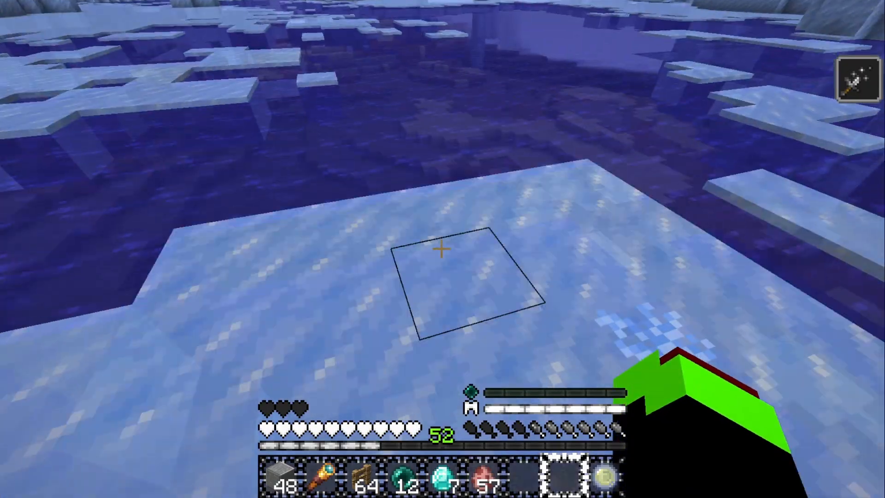
Take an empty bucket from the inventory and scoop up a block of water next to the ice
{"action": "key", "text": "e"}
{"action": "key", "text": "7"}
{"action": "key", "text": "e"}
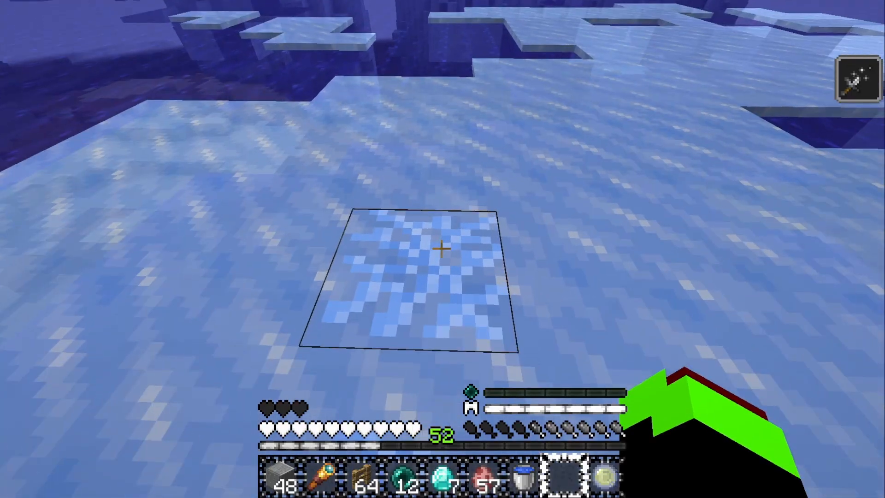
{"action": "key", "text": "7"}
{"action": "right_click", "coordinate": [441, 249]}
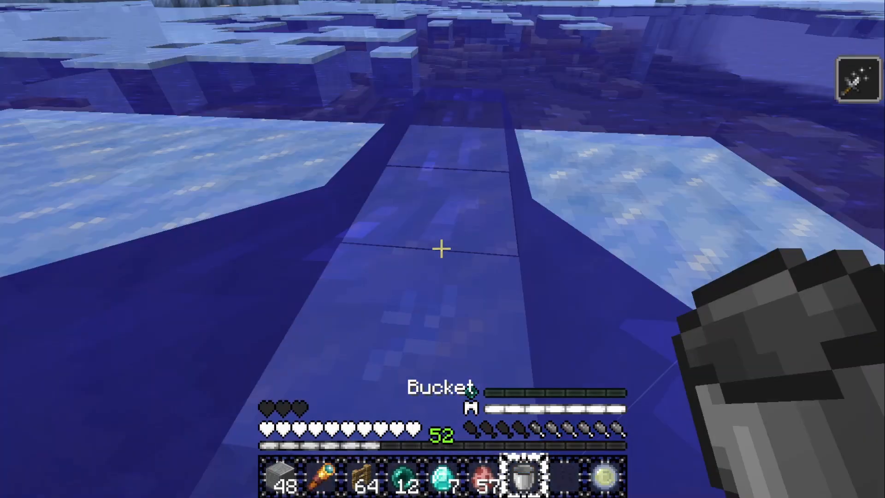
Walk through the Nether portal to travel into the Nether
{"action": "key", "text": "w"}
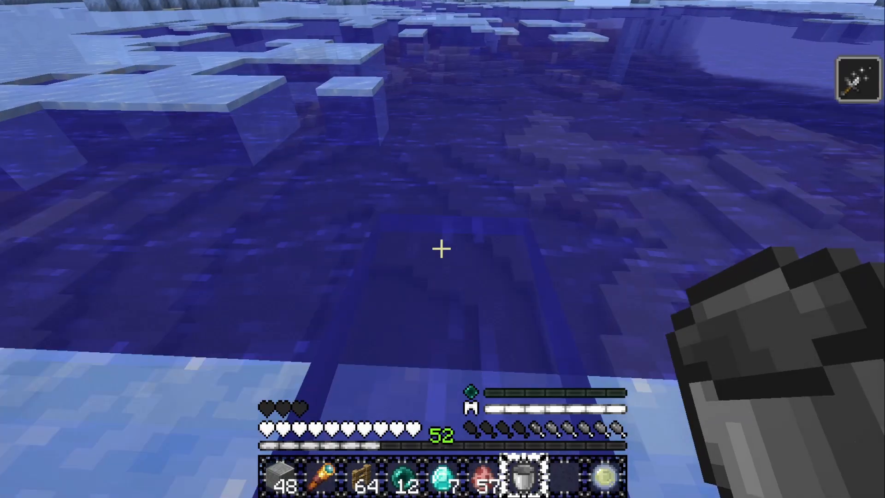
{"action": "key", "text": "w"}
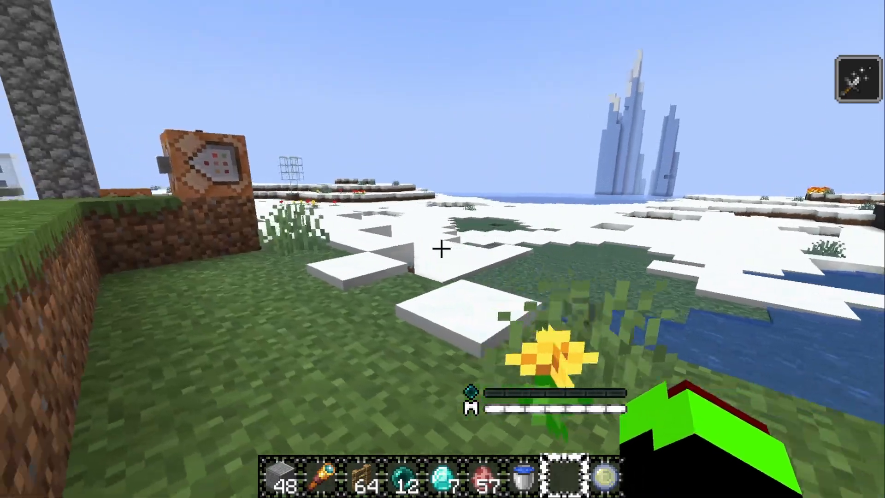
{"action": "key", "text": "w"}
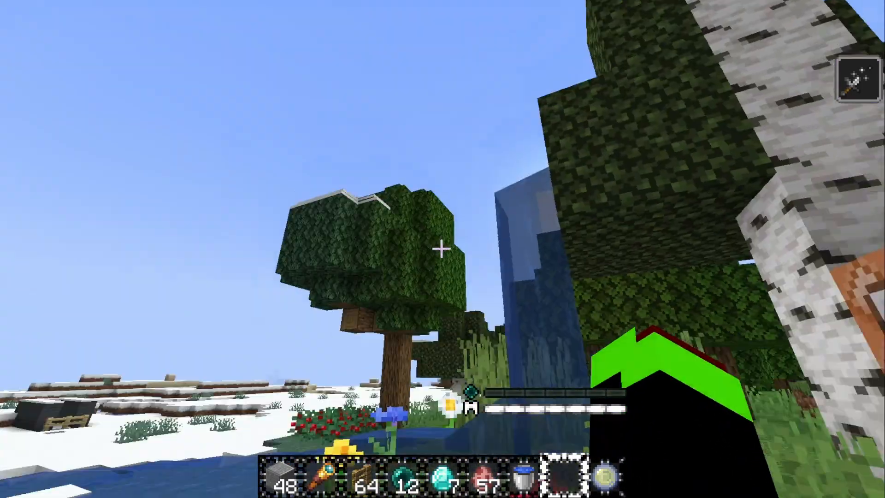
{"action": "key", "text": "w"}
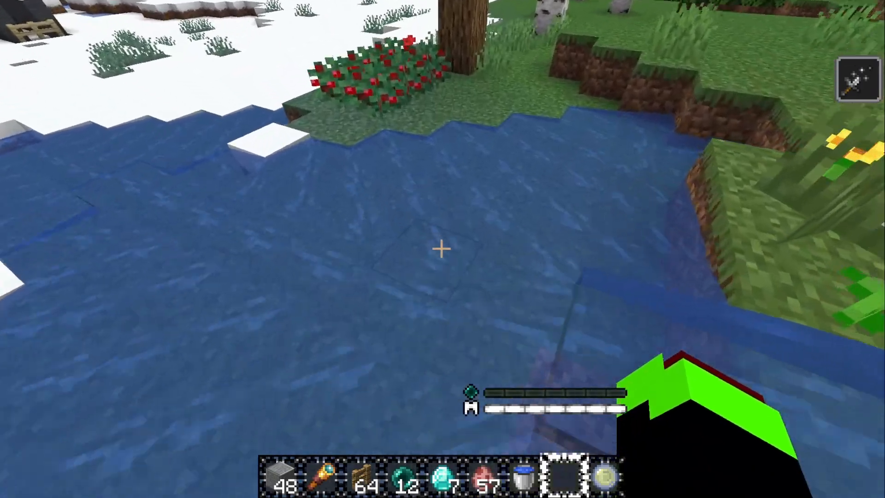
{"action": "key", "text": "w"}
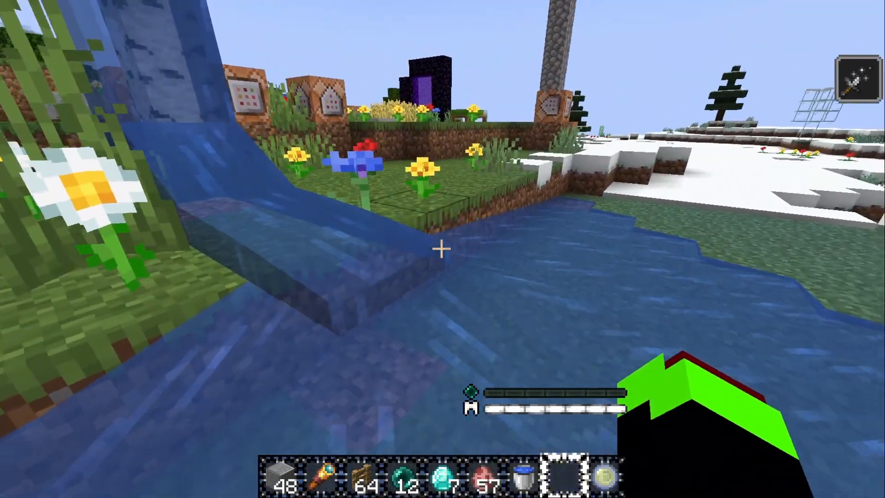
{"action": "key", "text": "w"}
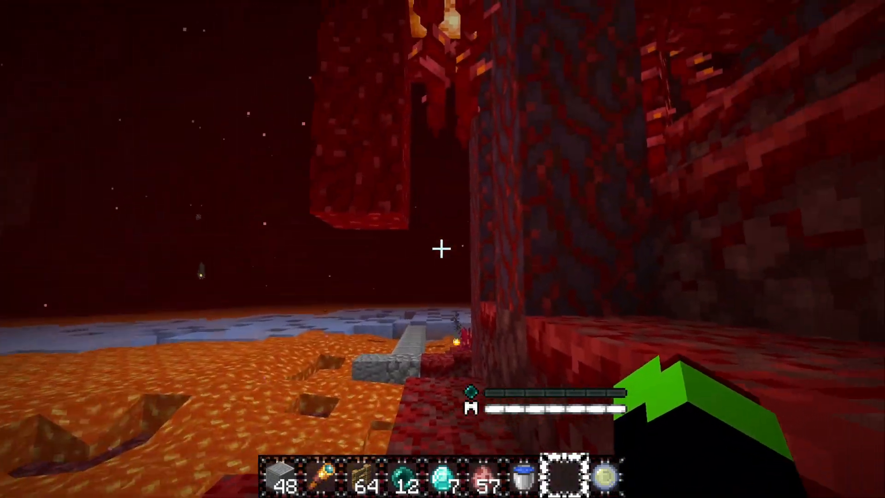
{"action": "key", "text": "w"}
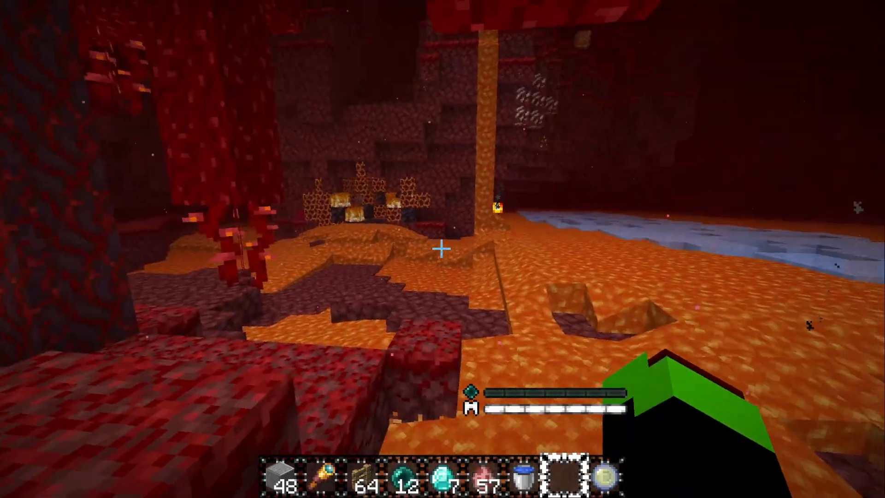
{"action": "key", "text": "w"}
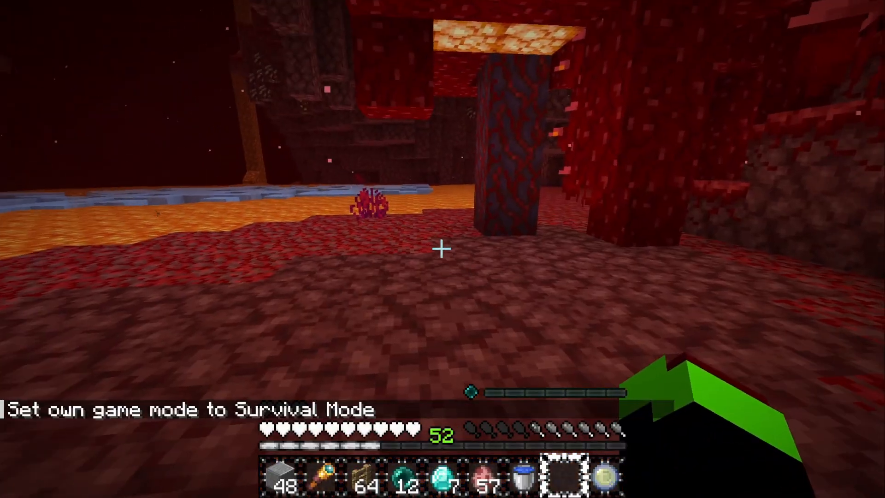
Walk back and forth over the Nether lava lake to test that the lava freezes under the player
{"action": "key", "text": "F5"}
{"action": "key", "text": "F5"}
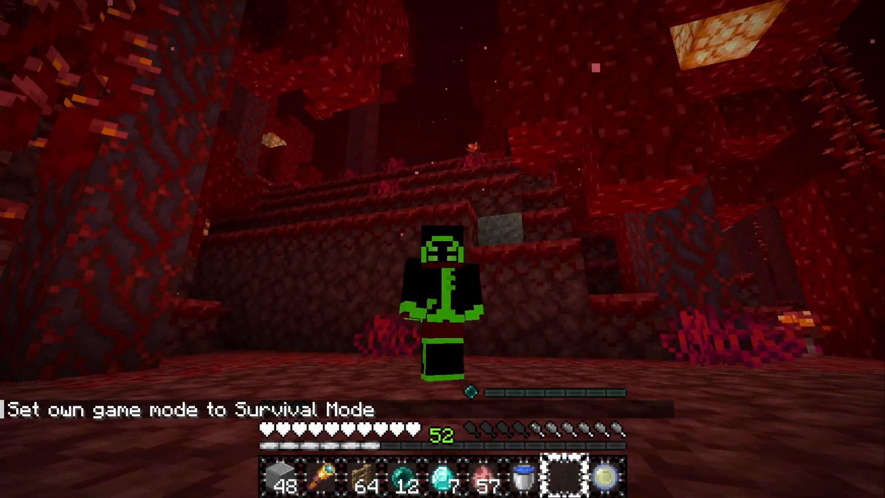
{"action": "key", "text": "F5"}
{"action": "key", "text": "w"}
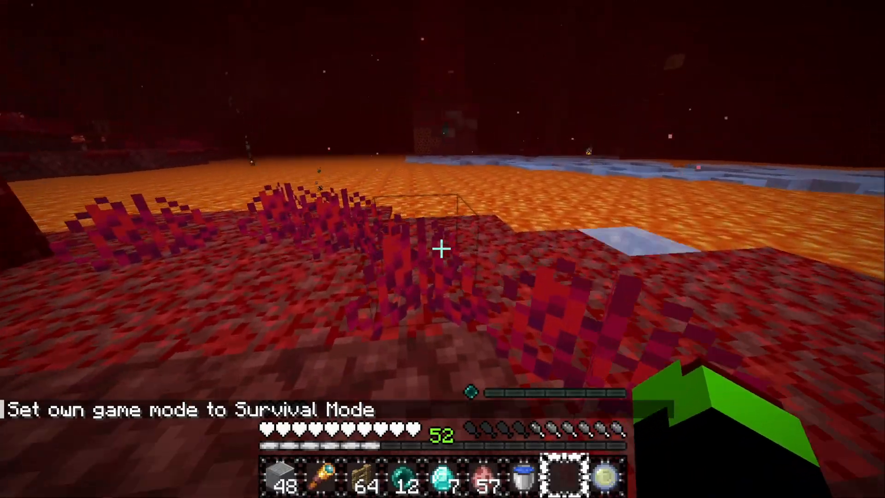
{"action": "key", "text": "w"}
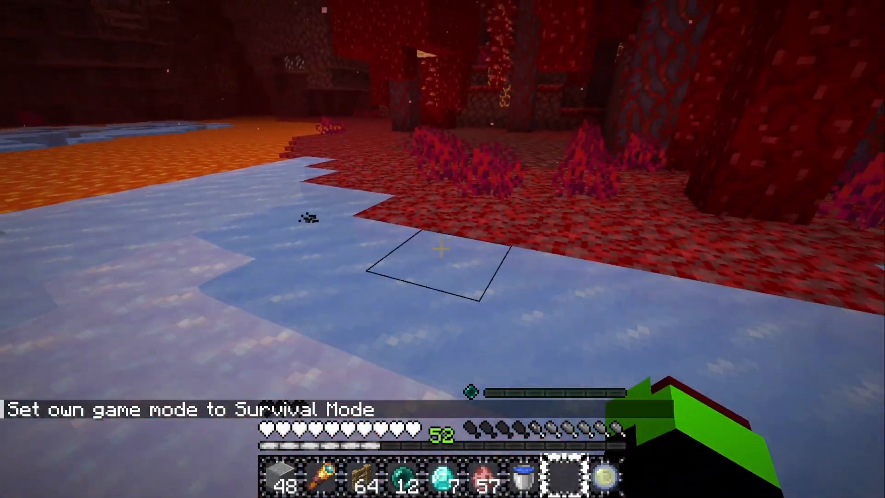
{"action": "key", "text": "w"}
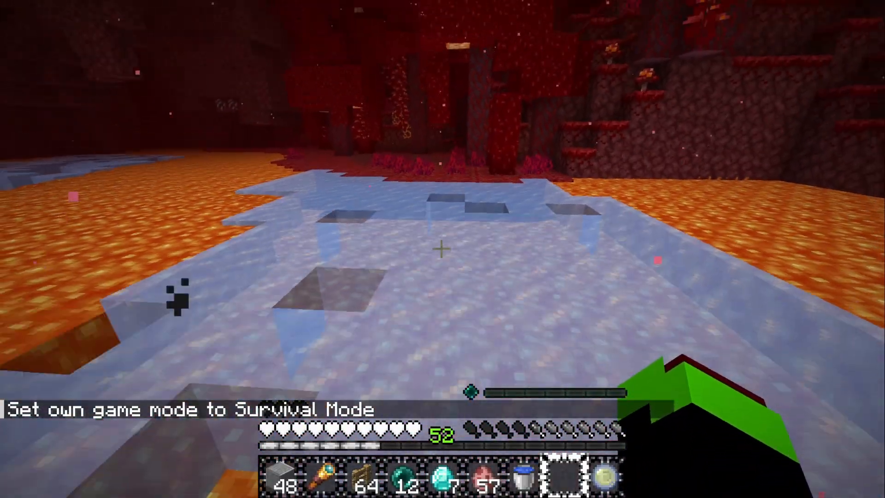
{"action": "key", "text": "s"}
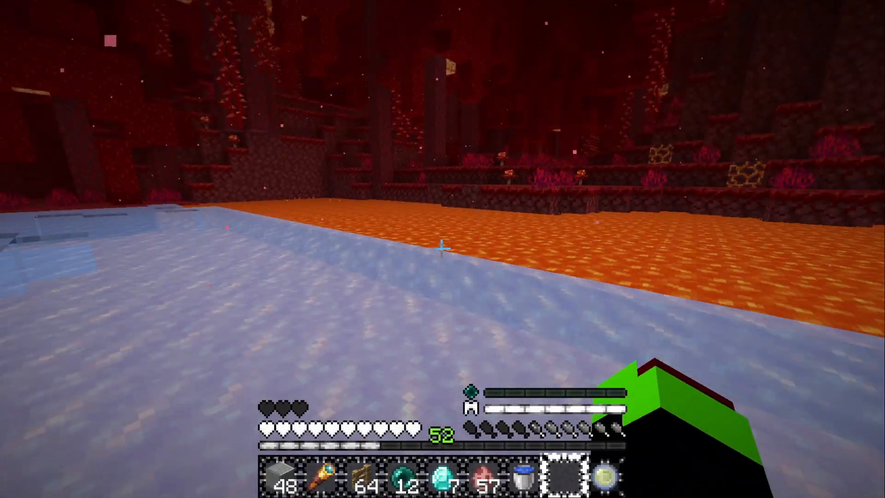
{"action": "key", "text": "s"}
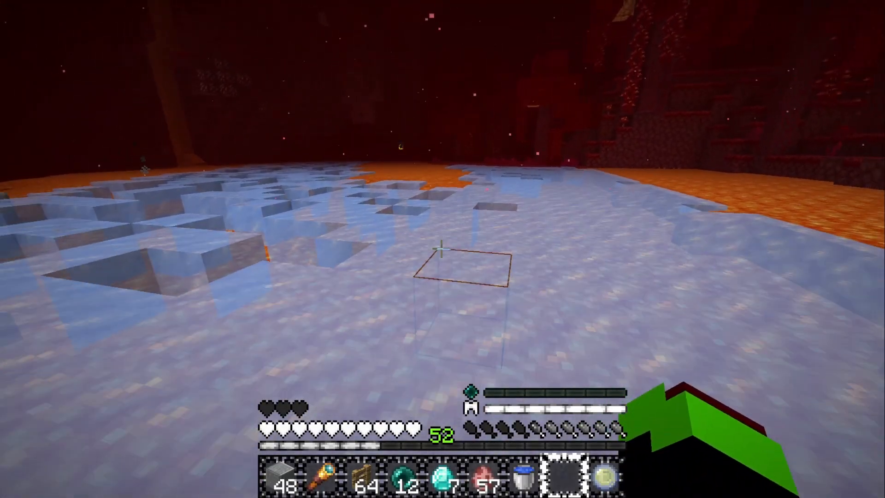
{"action": "key", "text": "s"}
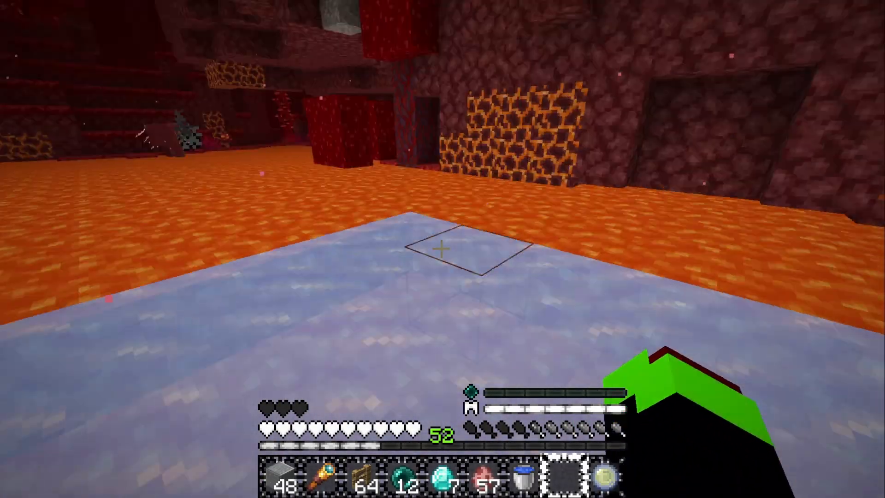
{"action": "key", "text": "s"}
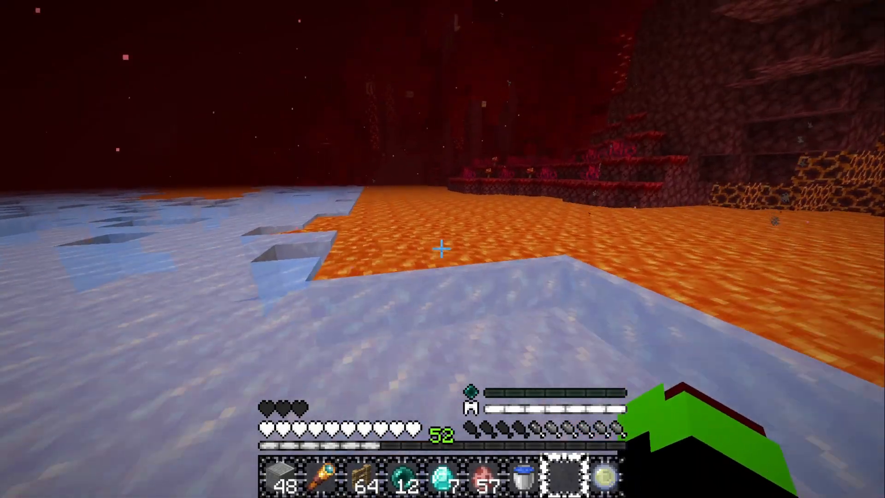
{"action": "key", "text": "s"}
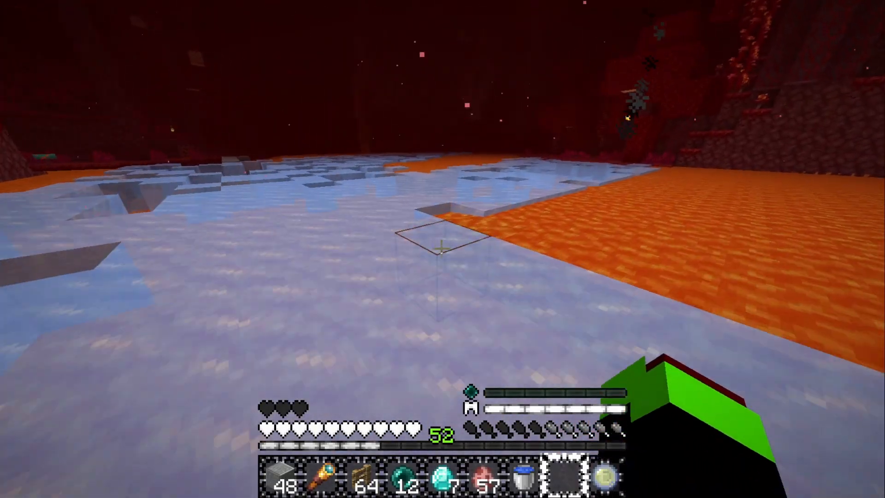
{"action": "key", "text": "s"}
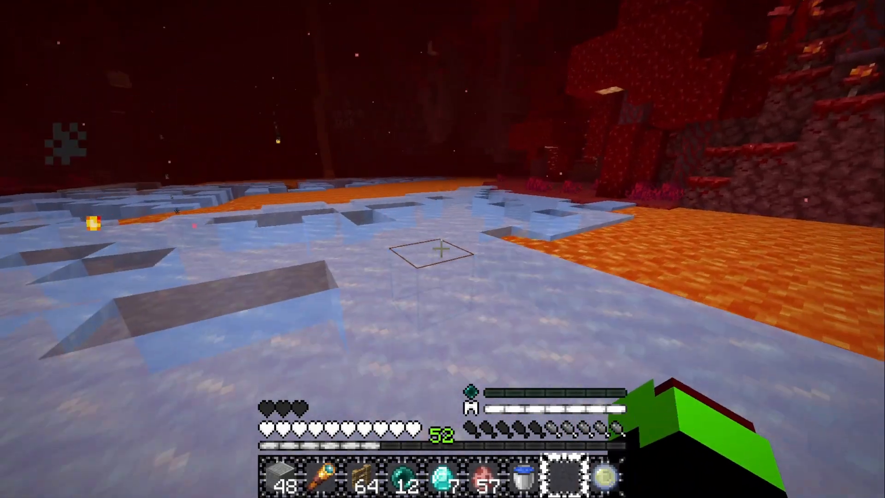
{"action": "key", "text": "s"}
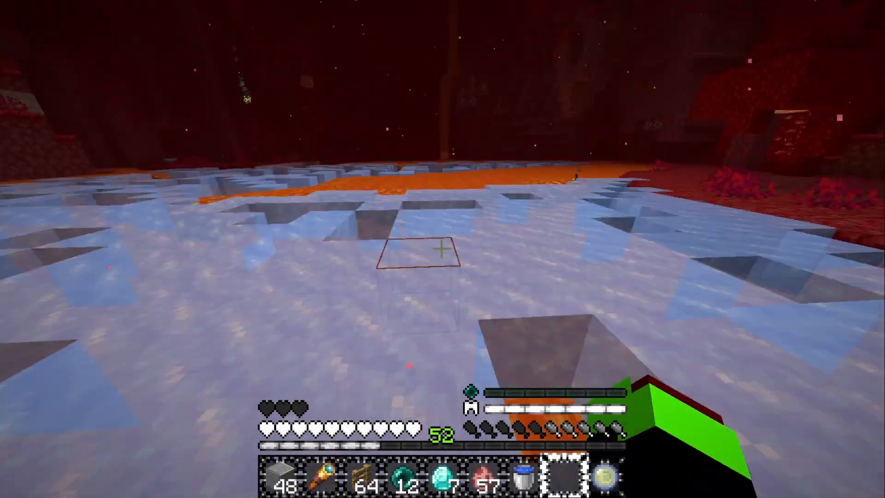
{"action": "key", "text": "s"}
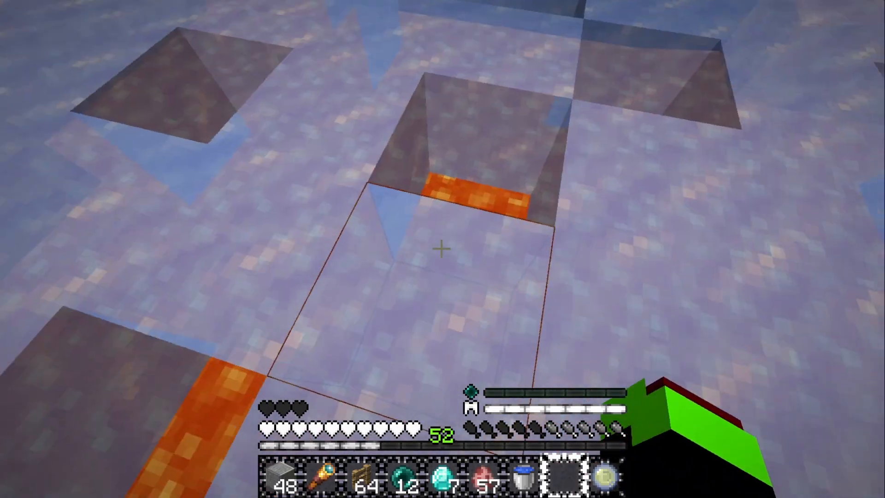
{"action": "key", "text": "s"}
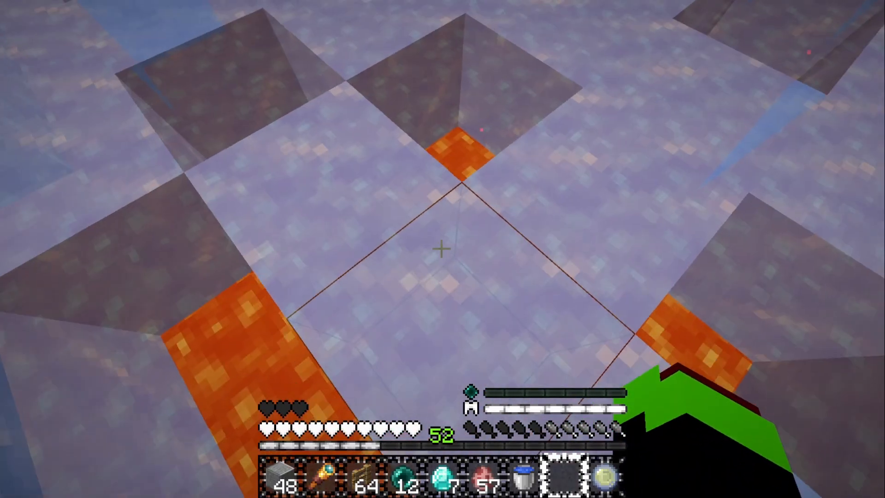
{"action": "key", "text": "s"}
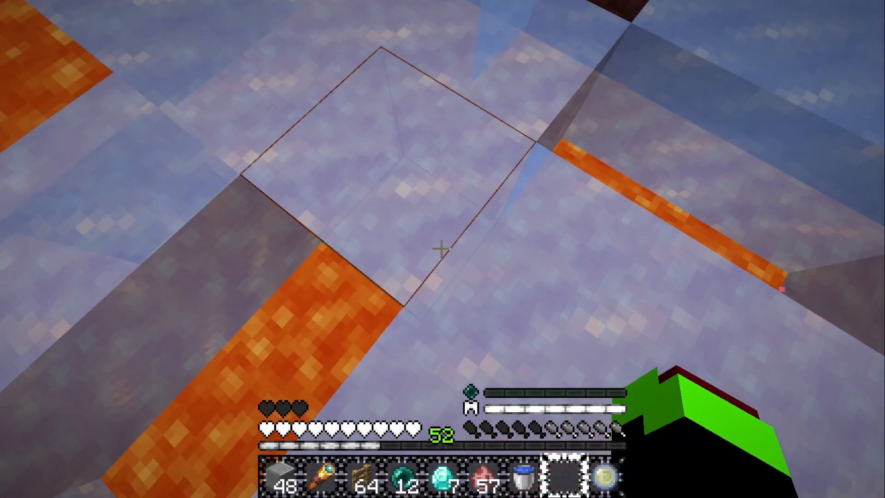
{"action": "key", "text": "s"}
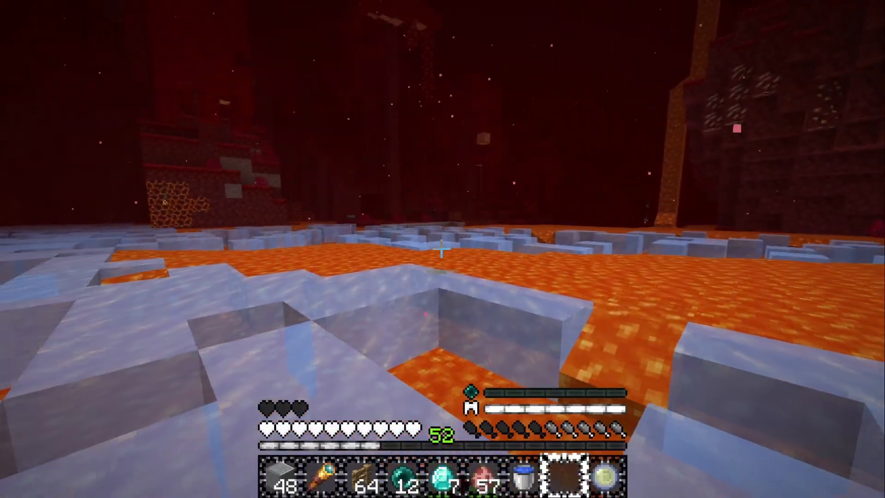
{"action": "key", "text": "s"}
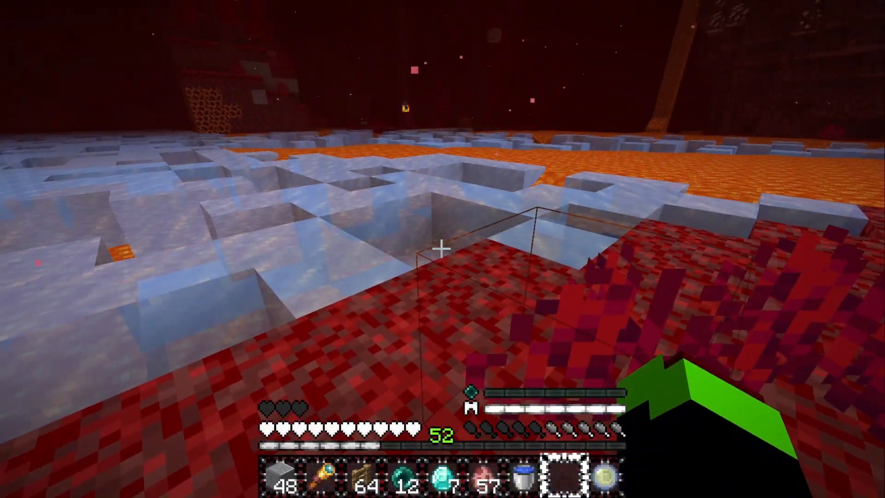
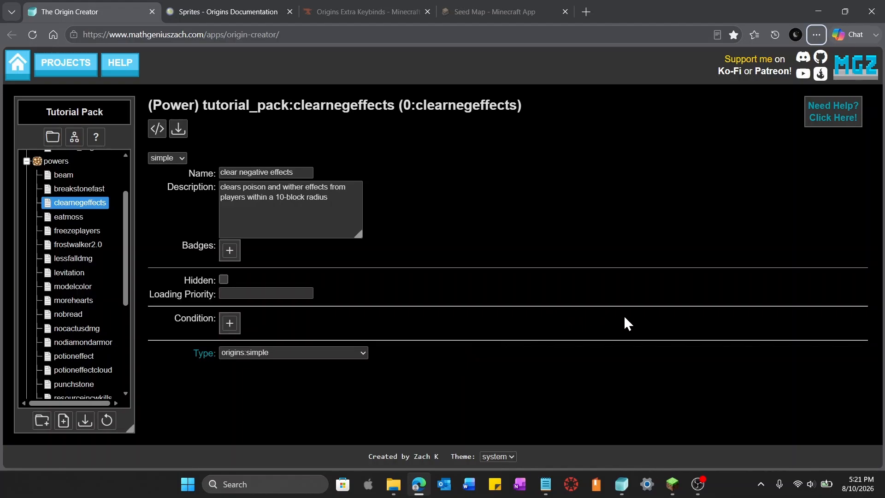
Set the clear negative effects power's type to origins:active_self
{"action": "left_click", "coordinate": [360, 352]}
{"action": "scroll", "coordinate": [318, 292], "scroll_direction": "down", "scroll_amount": 2}
{"action": "scroll", "coordinate": [318, 292], "scroll_direction": "down", "scroll_amount": 10}
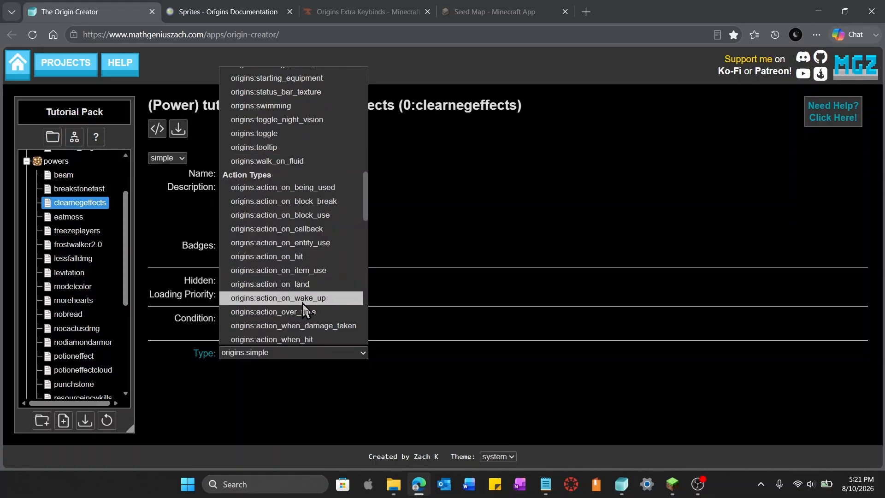
{"action": "scroll", "coordinate": [297, 274], "scroll_direction": "down", "scroll_amount": 4}
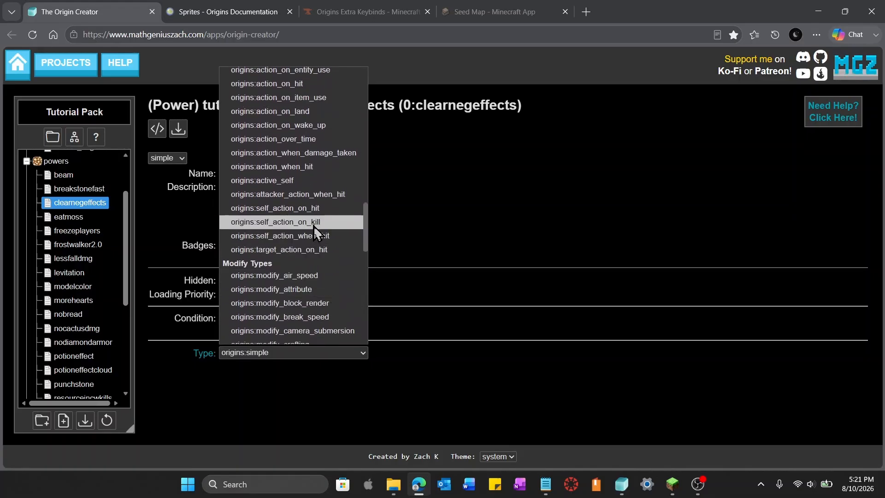
{"action": "left_click", "coordinate": [312, 181]}
{"action": "left_click", "coordinate": [518, 311]}
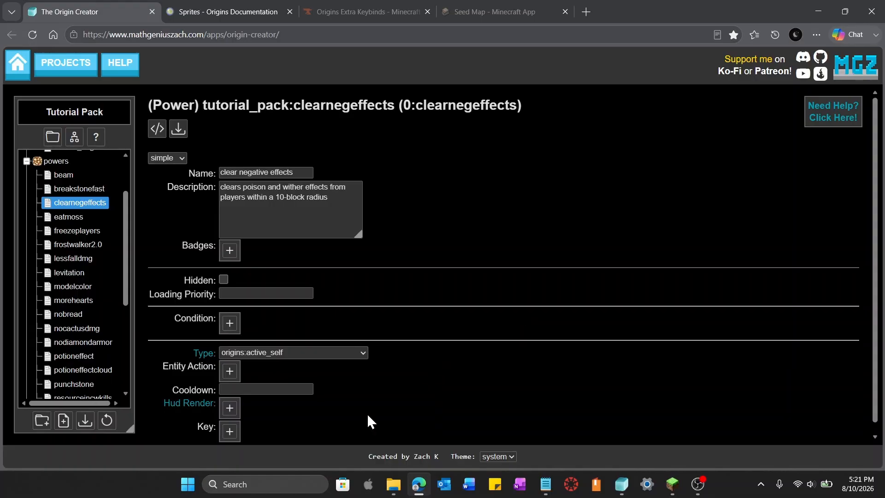
Add a key and paste key.origins.septenary_active copied from the Origins Extra Keybinds page into it
{"action": "left_click", "coordinate": [231, 429]}
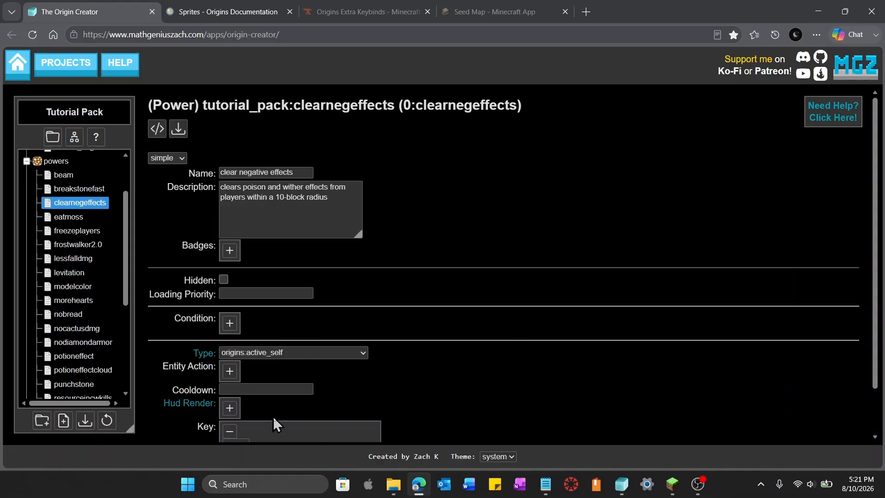
{"action": "scroll", "coordinate": [474, 403], "scroll_direction": "down", "scroll_amount": 1}
{"action": "left_click", "coordinate": [320, 405]}
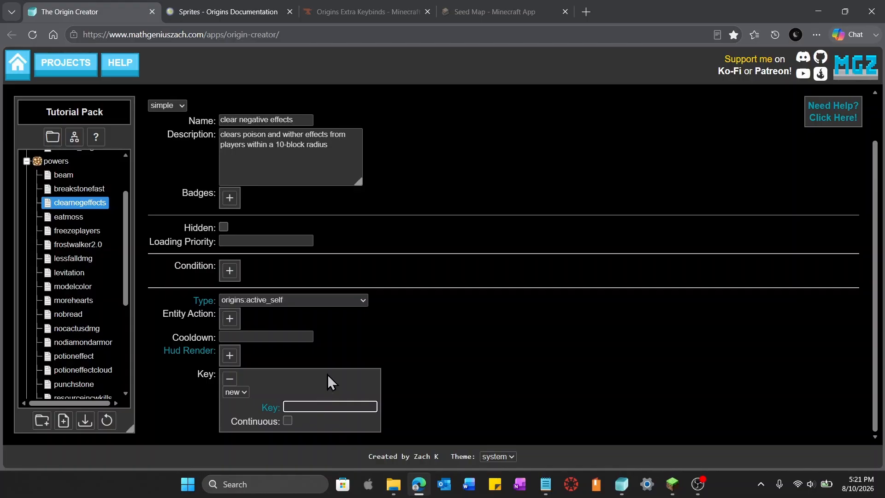
{"action": "left_click", "coordinate": [349, 2]}
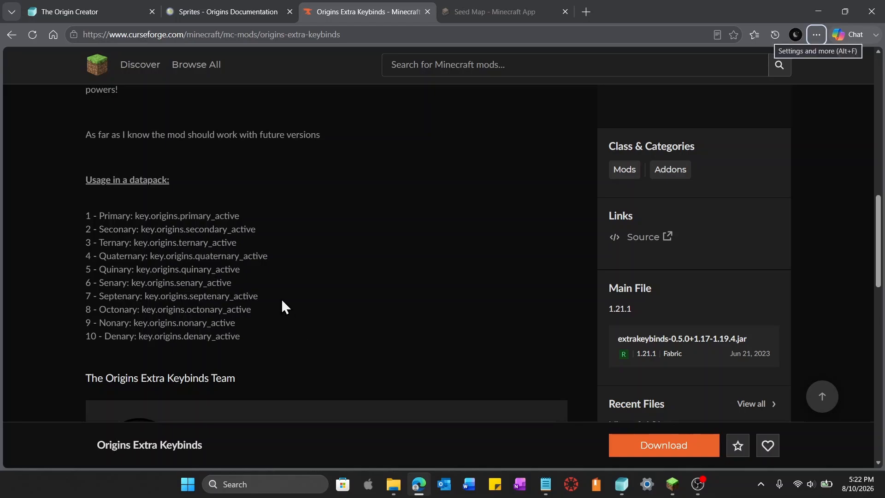
{"action": "left_click_drag", "start_coordinate": [264, 297], "coordinate": [145, 303]}
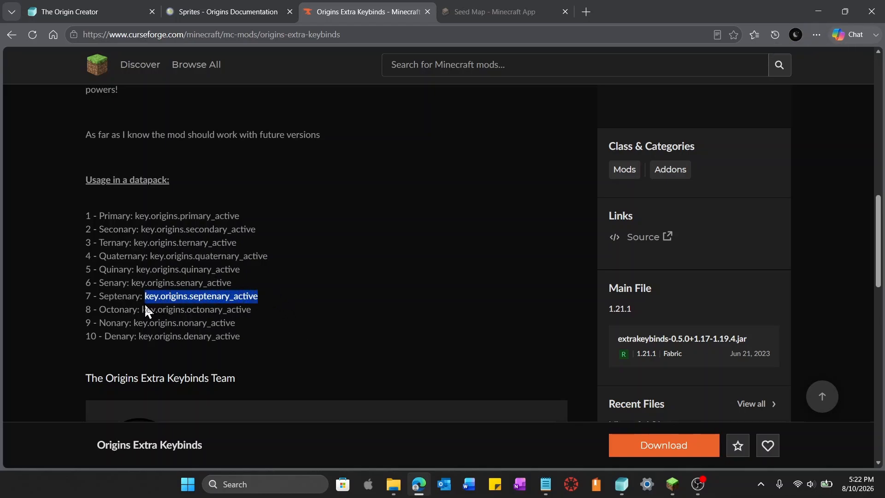
{"action": "key", "text": "ctrl+c"}
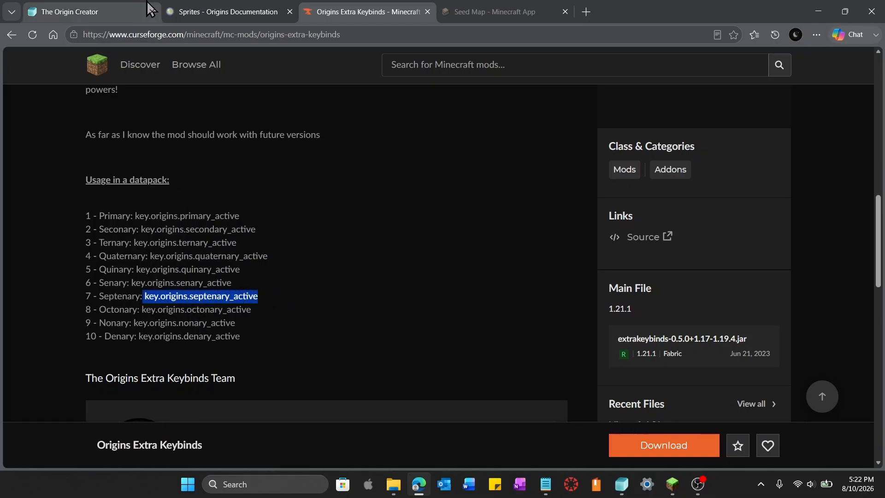
{"action": "left_click_drag", "start_coordinate": [259, 299], "coordinate": [147, 303]}
{"action": "key", "text": "ctrl+c"}
{"action": "left_click", "coordinate": [93, 6]}
{"action": "key", "text": "ctrl+v"}
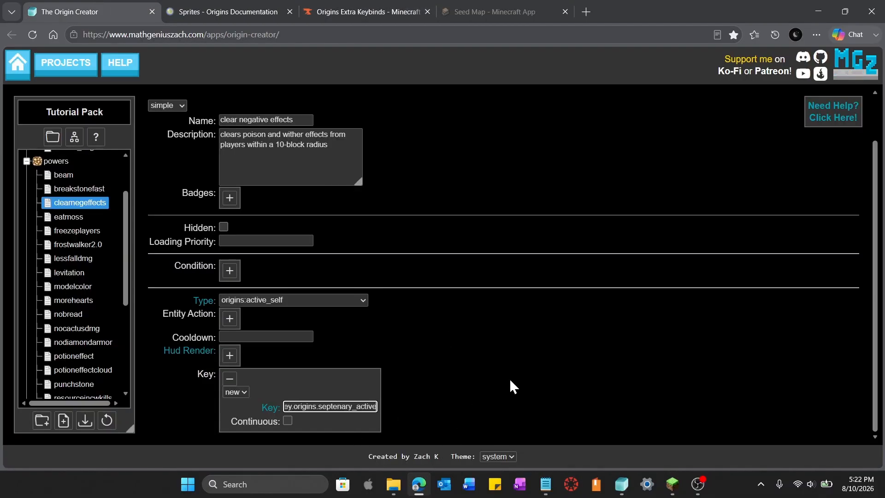
Add a HUD render and paste the spiderkolo resource_bar_03.png sprite location copied from the Sprites documentation
{"action": "left_click", "coordinate": [225, 360]}
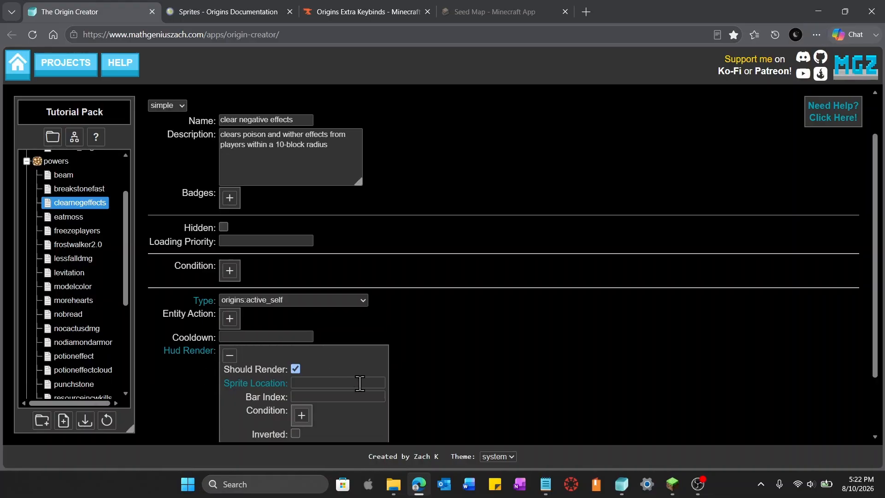
{"action": "left_click", "coordinate": [354, 383]}
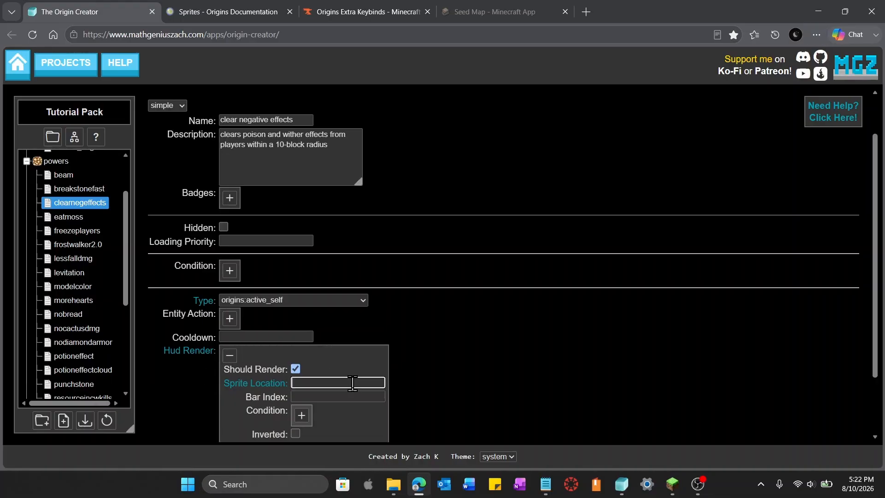
{"action": "left_click", "coordinate": [257, 383]}
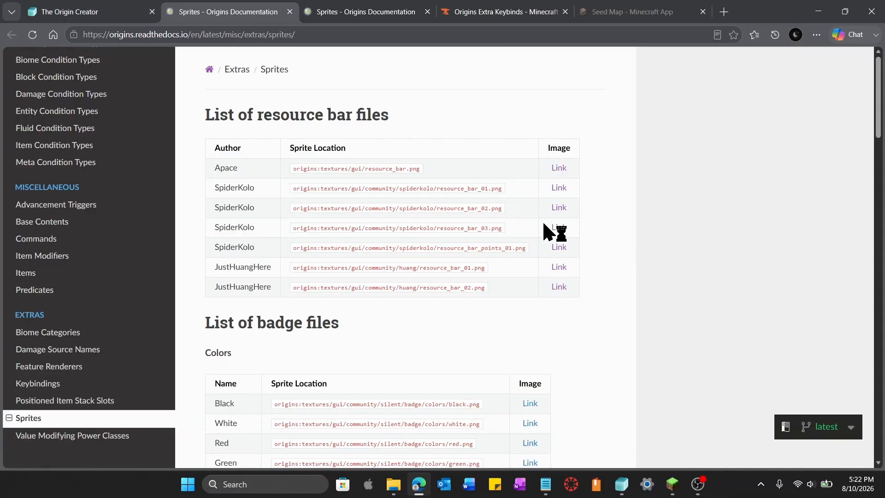
{"action": "left_click_drag", "start_coordinate": [526, 231], "coordinate": [217, 229]}
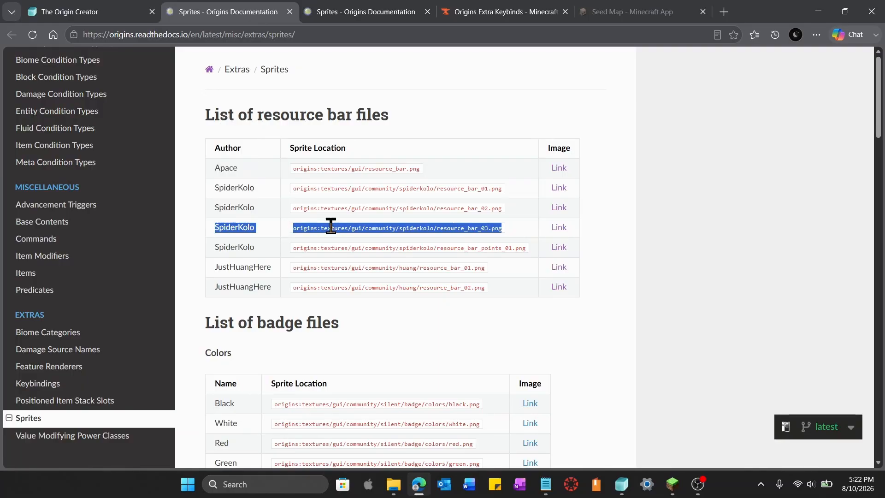
{"action": "left_click_drag", "start_coordinate": [291, 228], "coordinate": [504, 230]}
{"action": "left_click", "coordinate": [124, 14]}
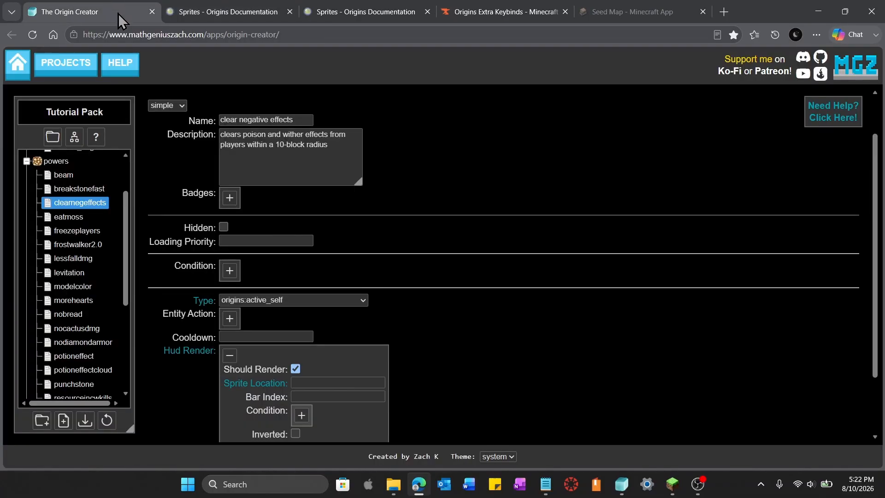
{"action": "left_click", "coordinate": [315, 379]}
{"action": "key", "text": "ctrl+v"}
Set the HUD render's bar index to 10
{"action": "left_click", "coordinate": [320, 398]}
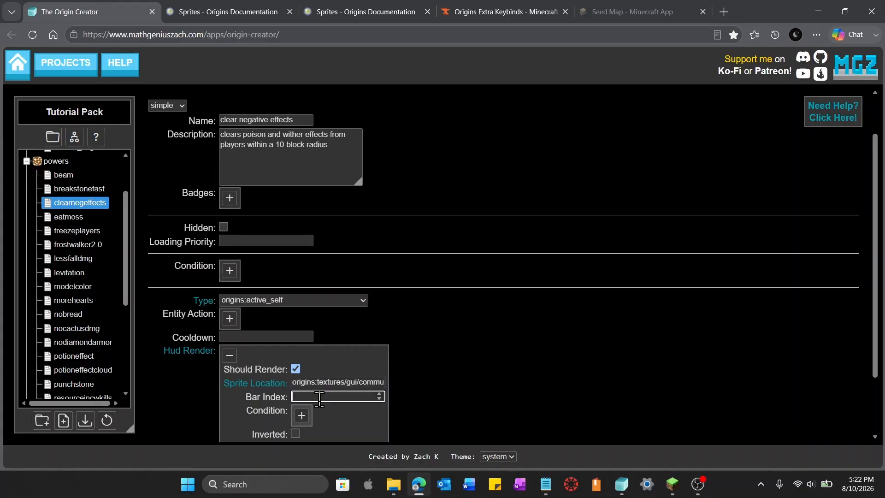
{"action": "type", "text": "10"}
{"action": "left_click", "coordinate": [546, 392]}
Set the power's cooldown to 600 ticks
{"action": "scroll", "coordinate": [414, 335], "scroll_direction": "down", "scroll_amount": 2}
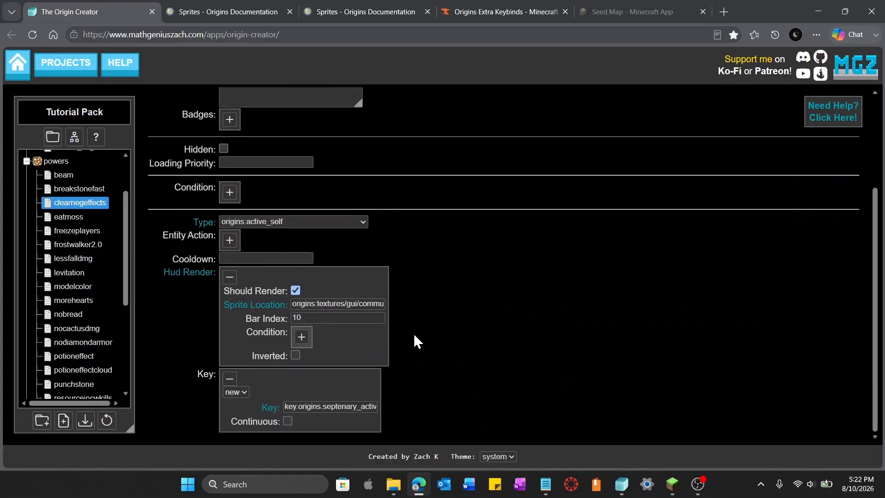
{"action": "left_click", "coordinate": [242, 259]}
{"action": "type", "text": "600"}
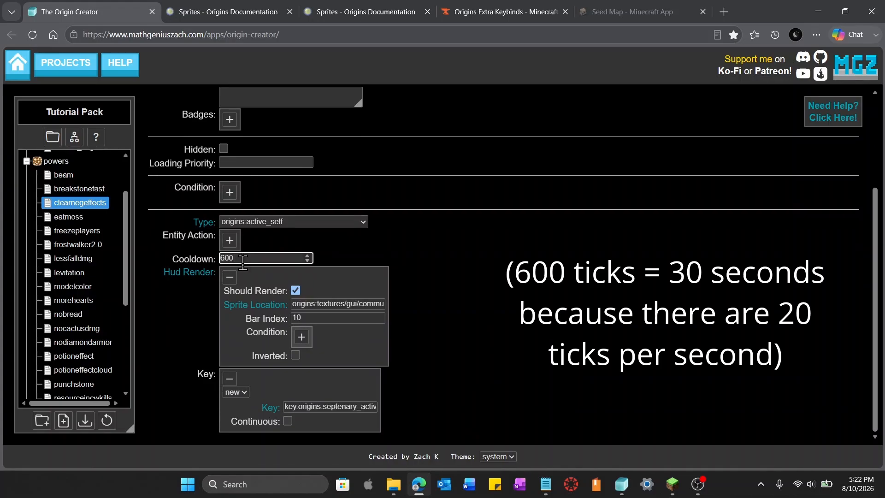
{"action": "left_click", "coordinate": [679, 286]}
Add an entity action of type origins:area_of_effect
{"action": "scroll", "coordinate": [300, 354], "scroll_direction": "up", "scroll_amount": 3}
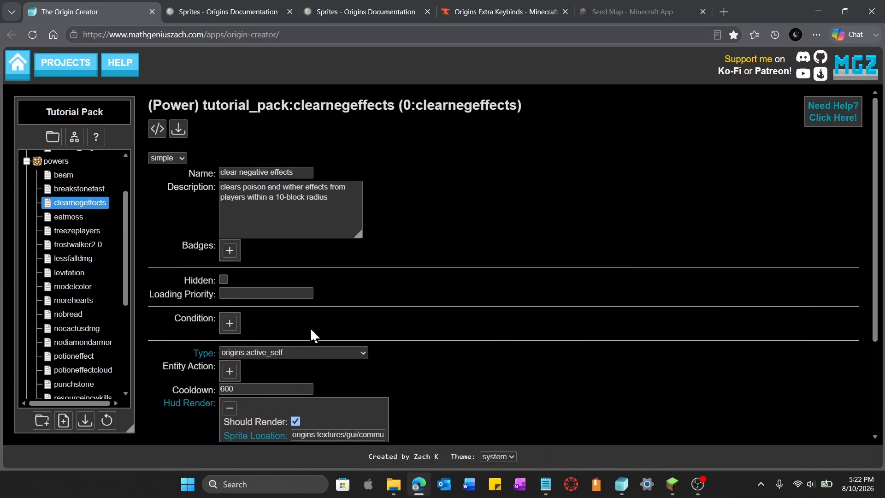
{"action": "left_click", "coordinate": [229, 371]}
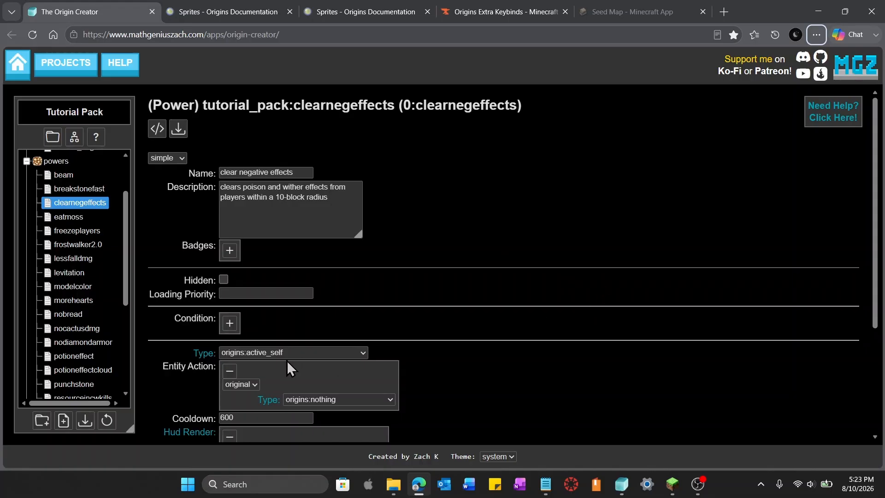
{"action": "left_click", "coordinate": [384, 399]}
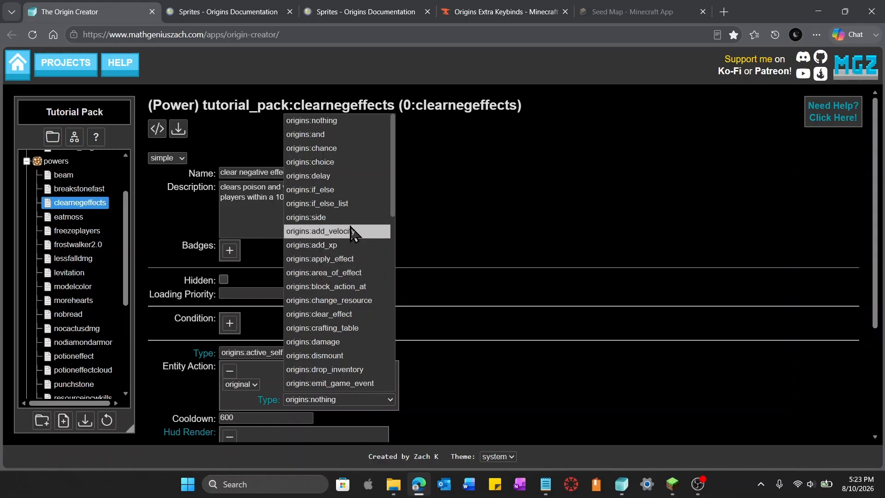
{"action": "scroll", "coordinate": [350, 235], "scroll_direction": "down", "scroll_amount": 2}
{"action": "scroll", "coordinate": [351, 234], "scroll_direction": "up", "scroll_amount": 2}
{"action": "left_click", "coordinate": [330, 275]}
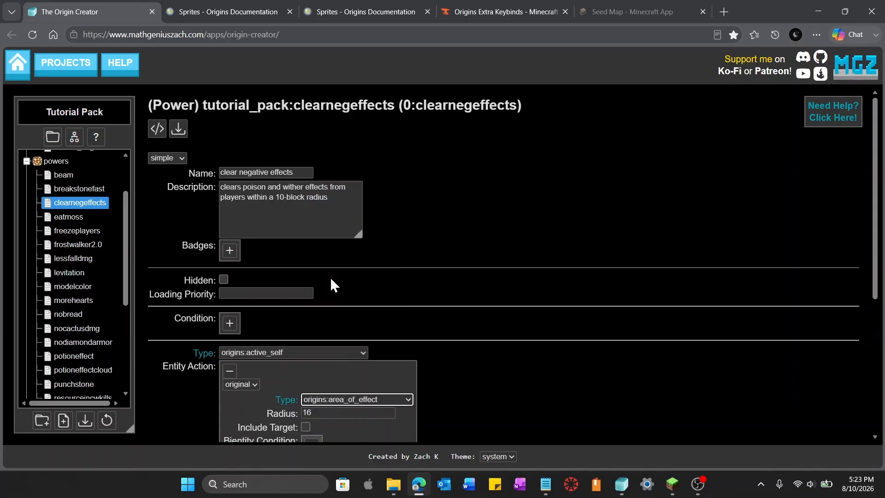
Set the area of effect radius to 10
{"action": "scroll", "coordinate": [543, 336], "scroll_direction": "down", "scroll_amount": 5}
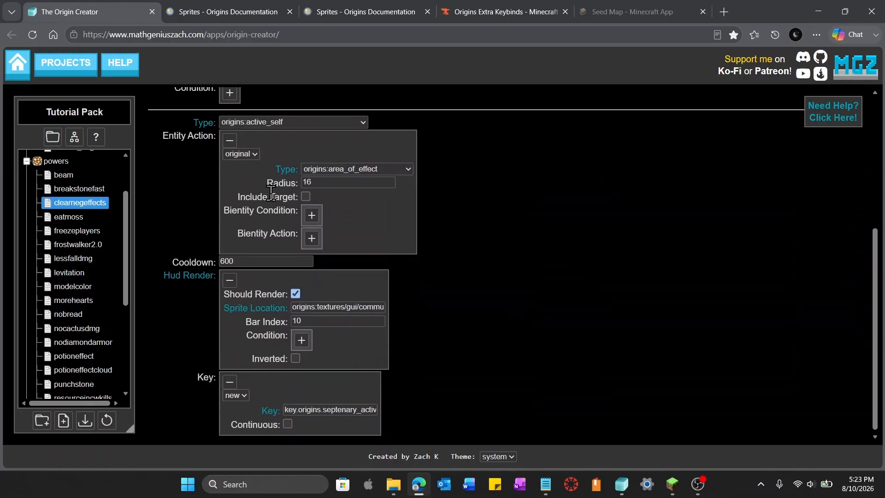
{"action": "scroll", "coordinate": [461, 300], "scroll_direction": "up", "scroll_amount": 4}
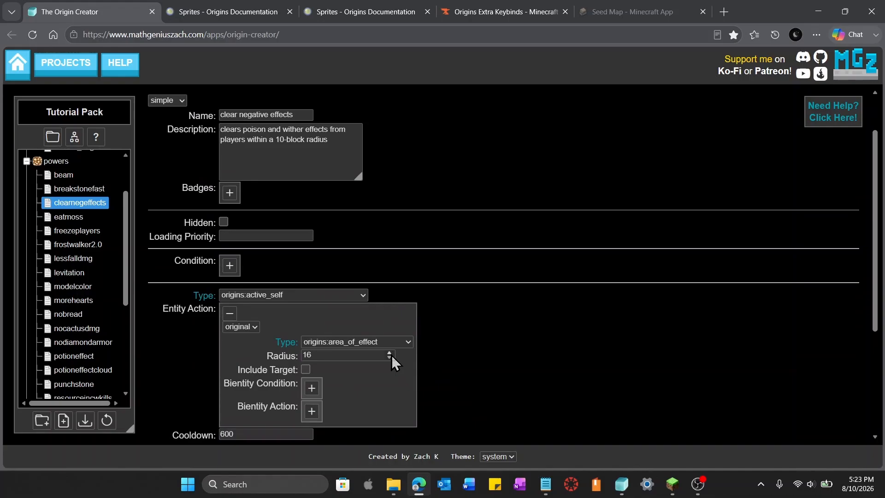
{"action": "left_click_drag", "start_coordinate": [392, 355], "coordinate": [259, 356]}
{"action": "type", "text": "10"}
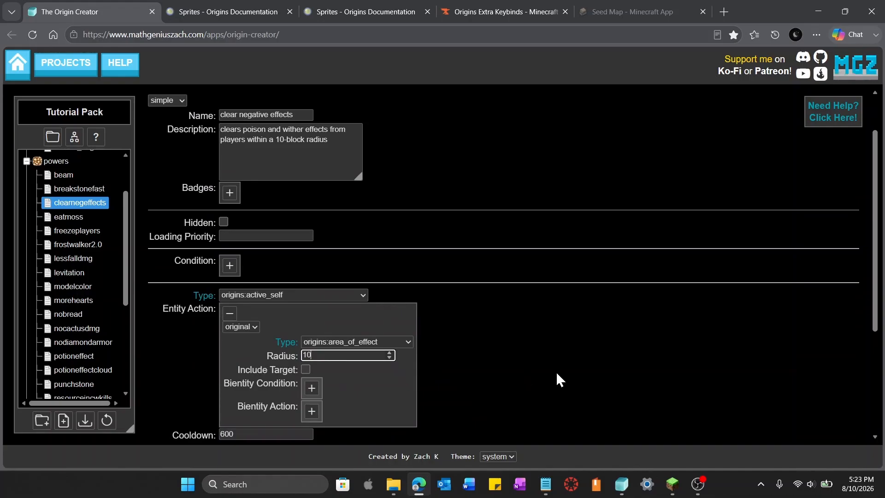
{"action": "left_click", "coordinate": [560, 380]}
Add a bientity condition of type origins:target_condition to the area of effect
{"action": "scroll", "coordinate": [488, 348], "scroll_direction": "down", "scroll_amount": 4}
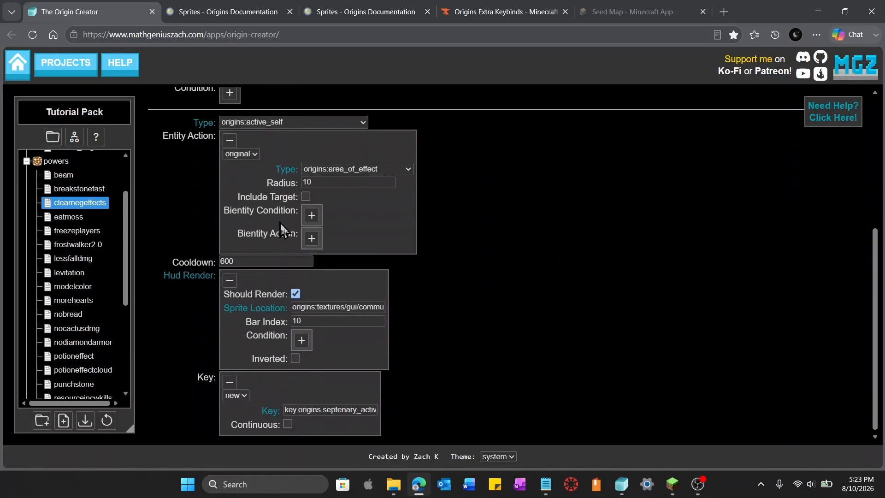
{"action": "scroll", "coordinate": [281, 222], "scroll_direction": "up", "scroll_amount": 1}
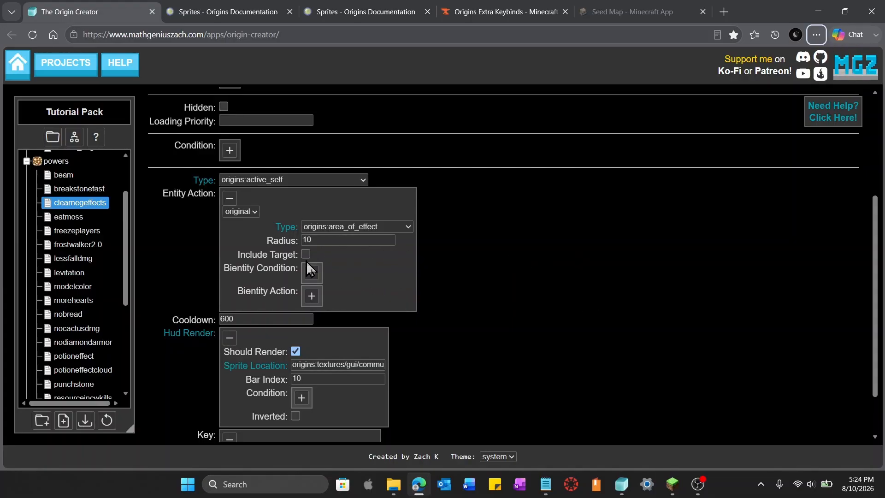
{"action": "mouse_move", "coordinate": [275, 267]}
{"action": "scroll", "coordinate": [434, 280], "scroll_direction": "up", "scroll_amount": 4}
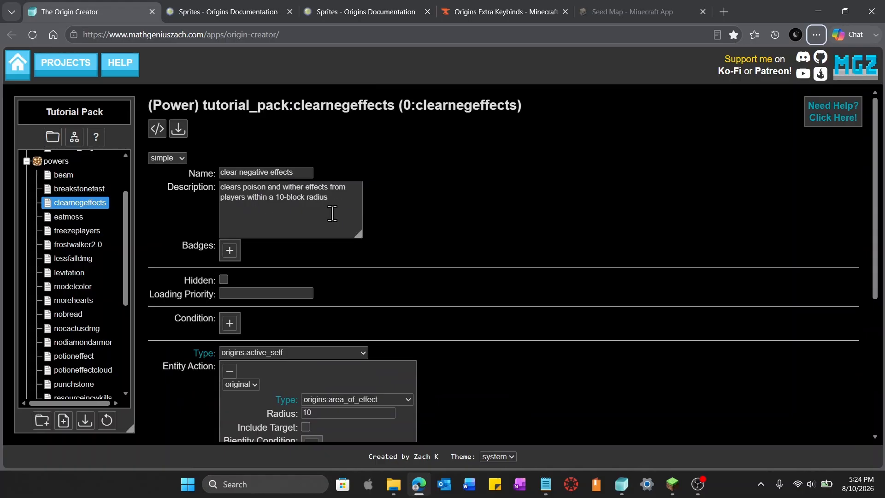
{"action": "scroll", "coordinate": [457, 260], "scroll_direction": "down", "scroll_amount": 5}
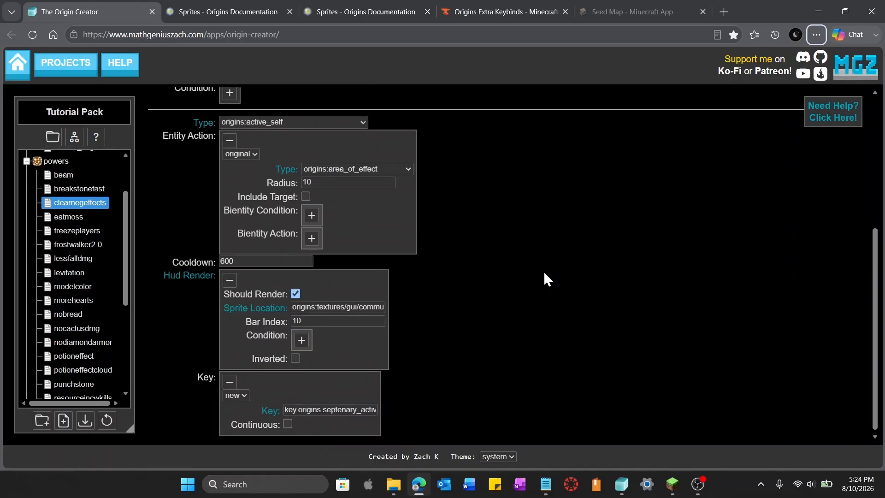
{"action": "left_click", "coordinate": [312, 216]}
{"action": "left_click", "coordinate": [450, 262]}
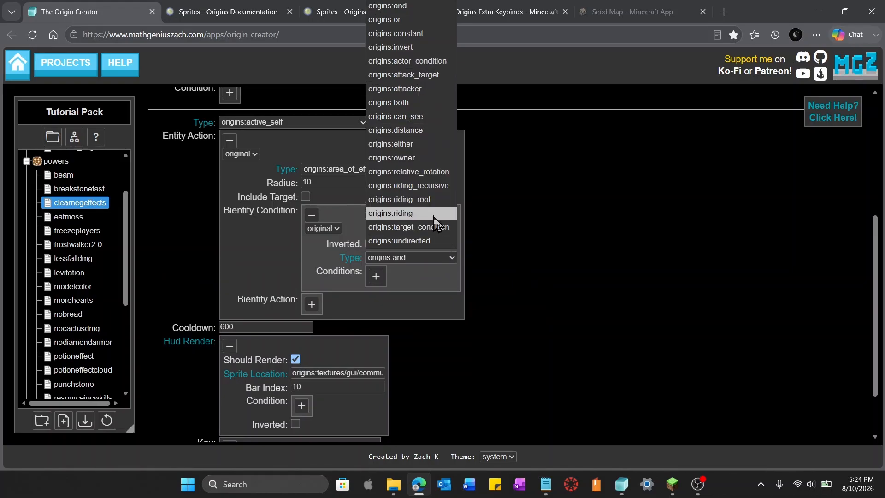
{"action": "left_click", "coordinate": [436, 228]}
{"action": "left_click", "coordinate": [436, 228]}
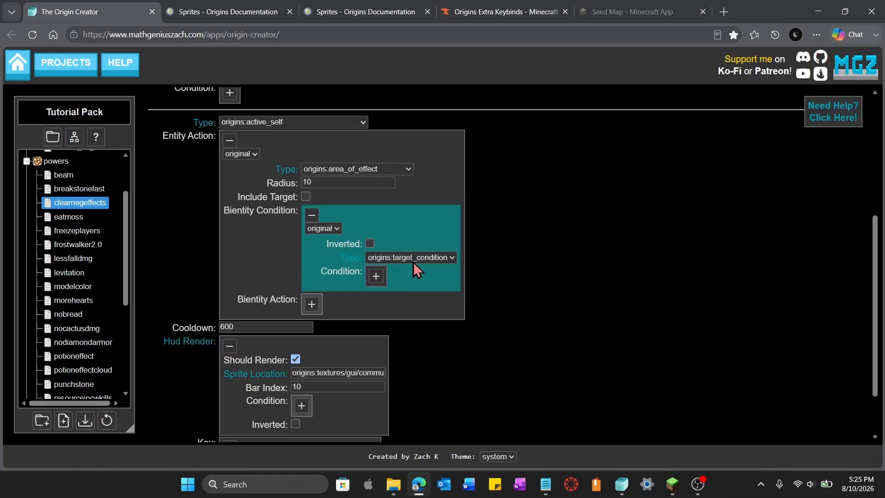
Give the target condition a condition of type origins:entity_type with entity type minecraft:player
{"action": "left_click", "coordinate": [380, 274]}
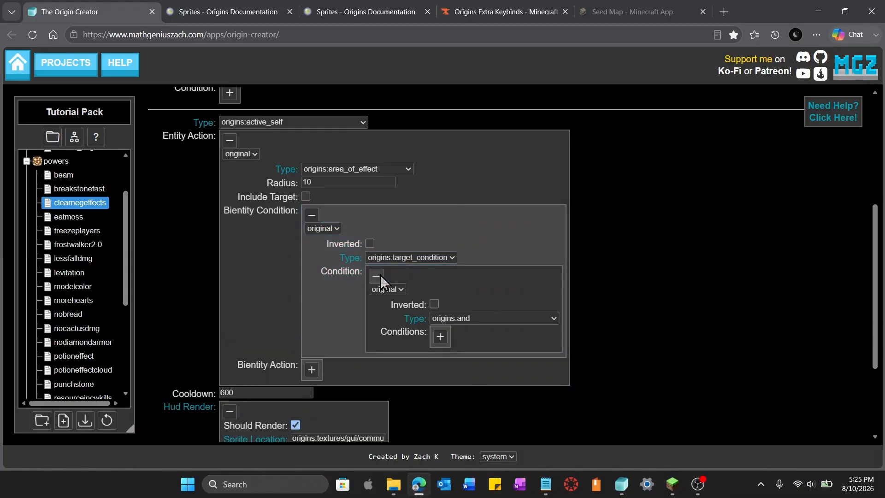
{"action": "left_click", "coordinate": [539, 320]}
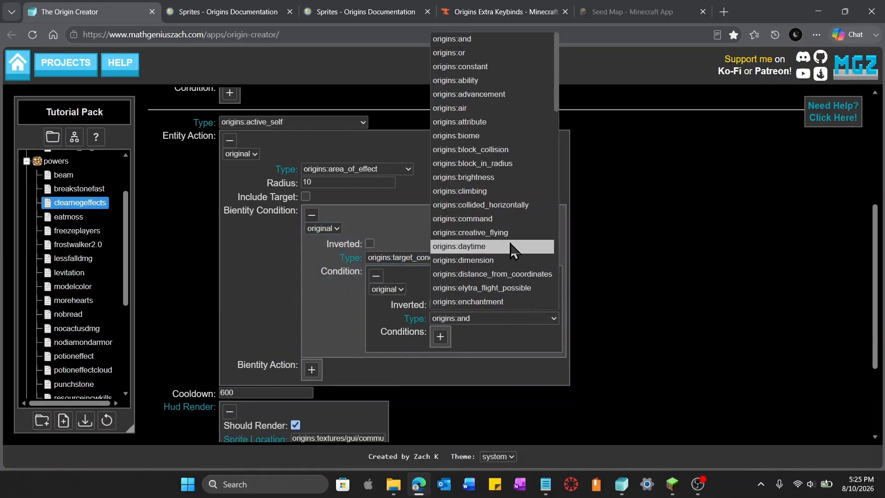
{"action": "scroll", "coordinate": [508, 263], "scroll_direction": "down", "scroll_amount": 1}
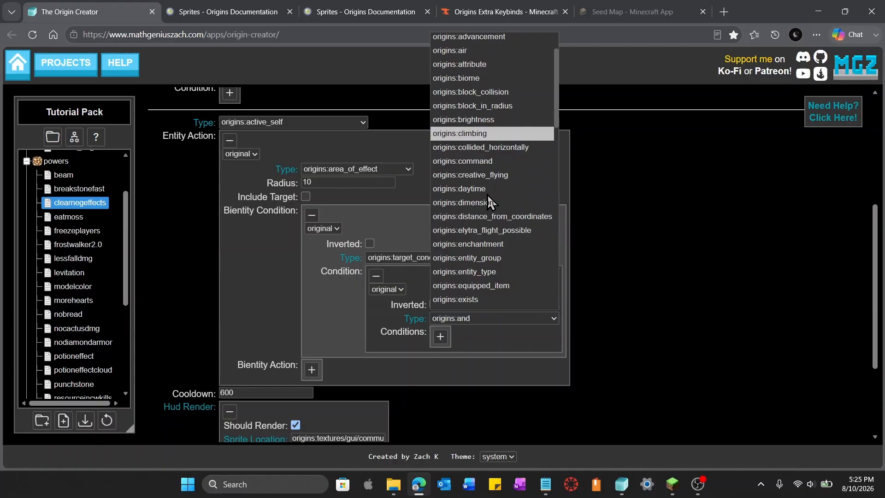
{"action": "left_click", "coordinate": [497, 273]}
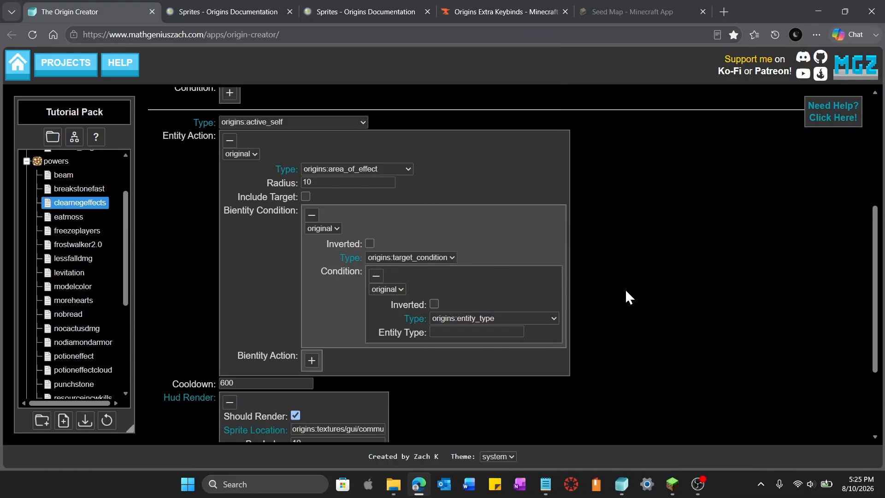
{"action": "left_click", "coordinate": [459, 331]}
{"action": "type", "text": "minecraft:"}
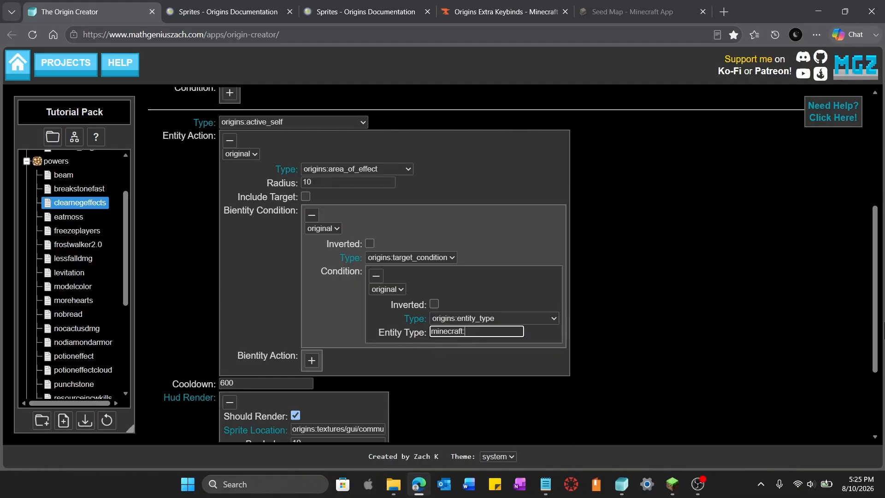
{"action": "type", "text": "player"}
{"action": "left_click", "coordinate": [685, 435]}
{"action": "scroll", "coordinate": [388, 281], "scroll_direction": "down", "scroll_amount": 1}
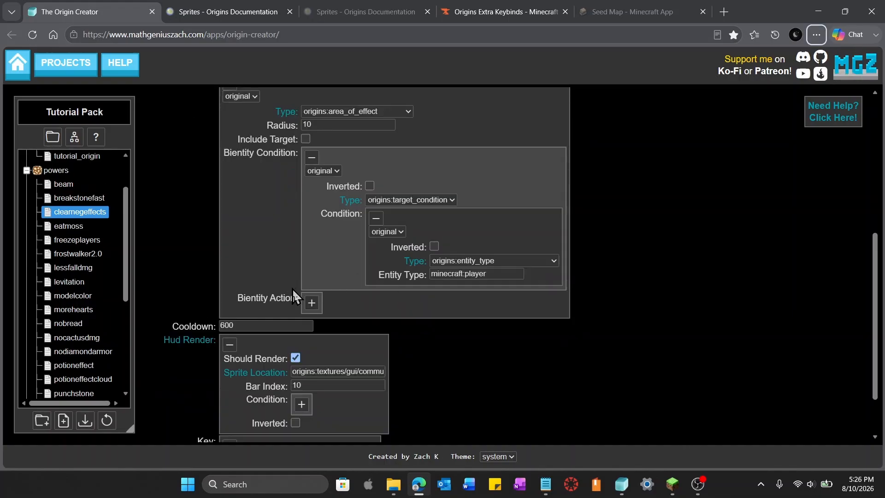
{"action": "scroll", "coordinate": [304, 299], "scroll_direction": "up", "scroll_amount": 1}
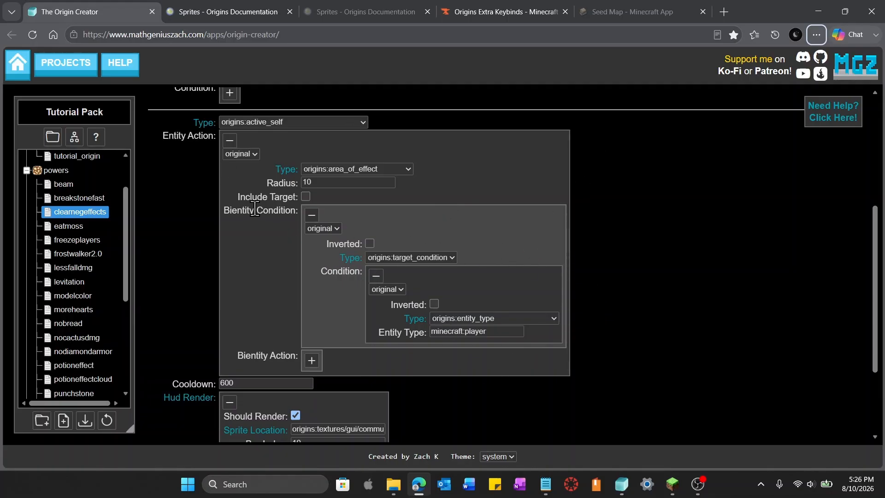
Add a bientity action to the area of effect and set its type to origins:target_action
{"action": "left_click", "coordinate": [308, 362]}
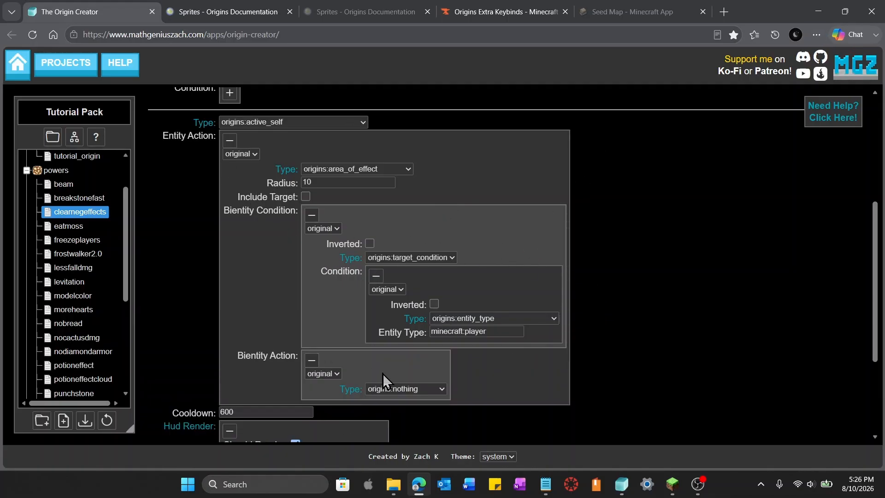
{"action": "scroll", "coordinate": [415, 355], "scroll_direction": "down", "scroll_amount": 2}
{"action": "left_click", "coordinate": [440, 277]}
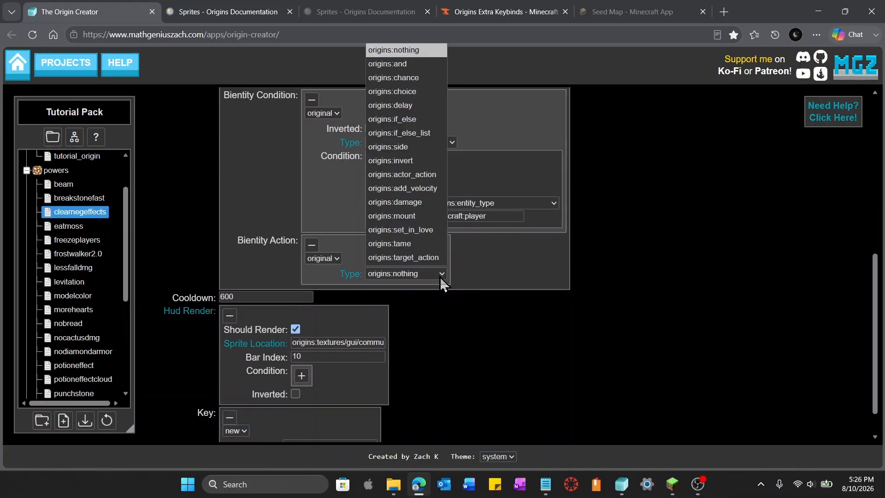
{"action": "left_click", "coordinate": [431, 258]}
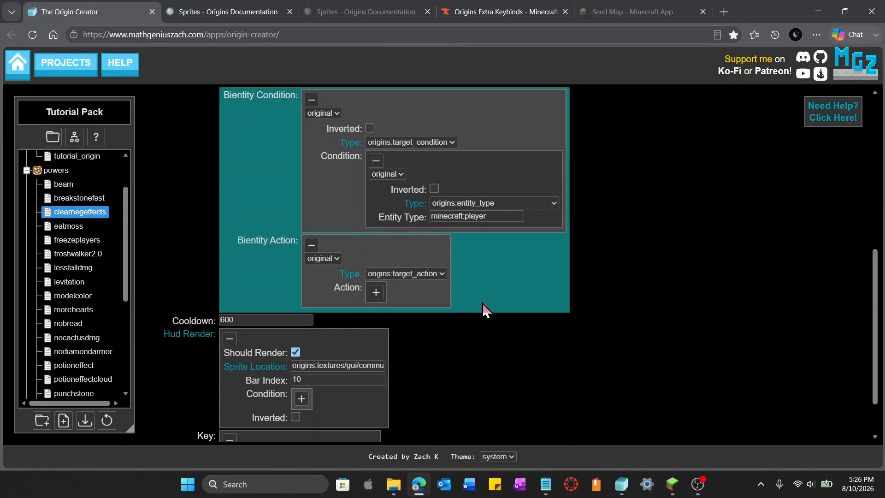
Add an action to the target action and set its type to origins:and
{"action": "scroll", "coordinate": [552, 359], "scroll_direction": "up", "scroll_amount": 1}
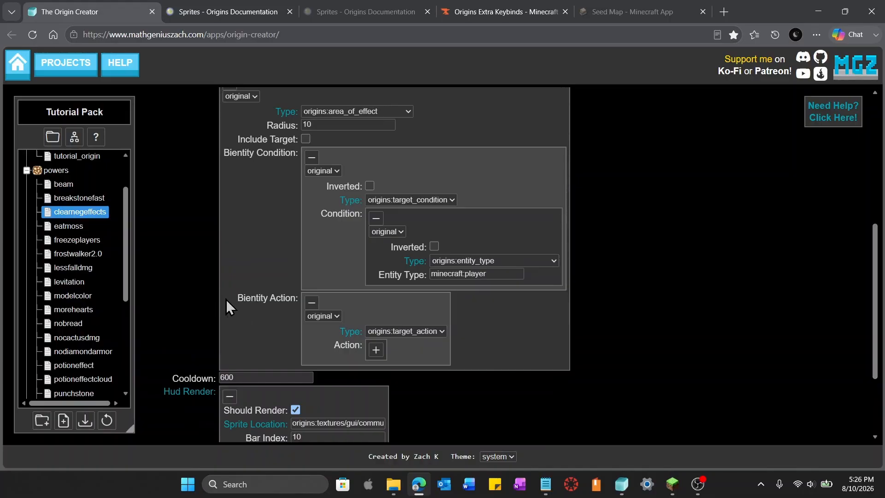
{"action": "left_click", "coordinate": [376, 350]}
{"action": "scroll", "coordinate": [374, 350], "scroll_direction": "up", "scroll_amount": 5}
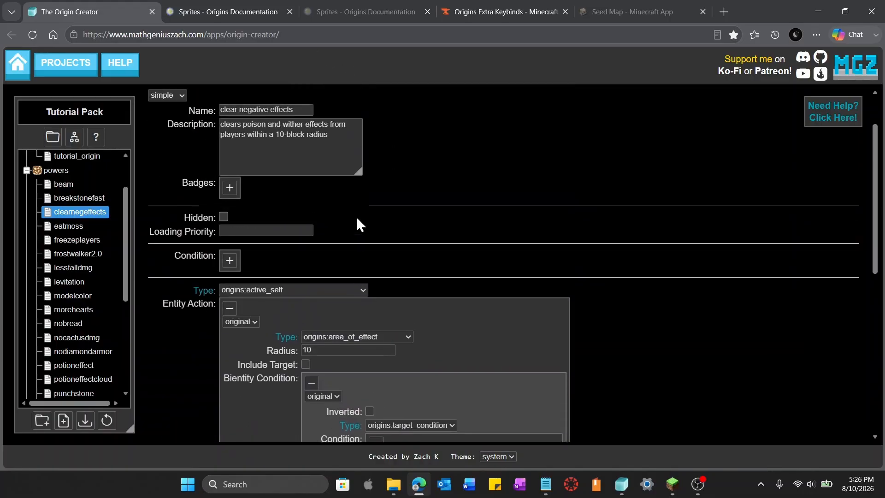
{"action": "scroll", "coordinate": [597, 344], "scroll_direction": "down", "scroll_amount": 10}
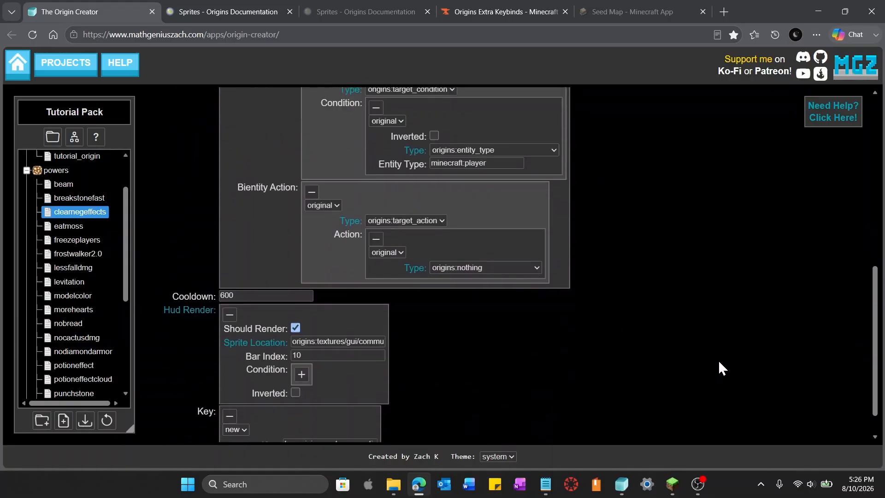
{"action": "left_click", "coordinate": [537, 264]}
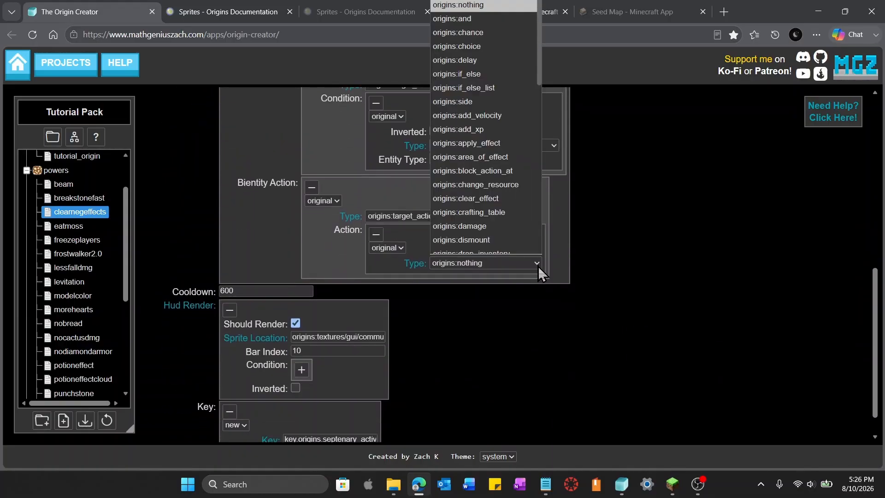
{"action": "left_click", "coordinate": [488, 17]}
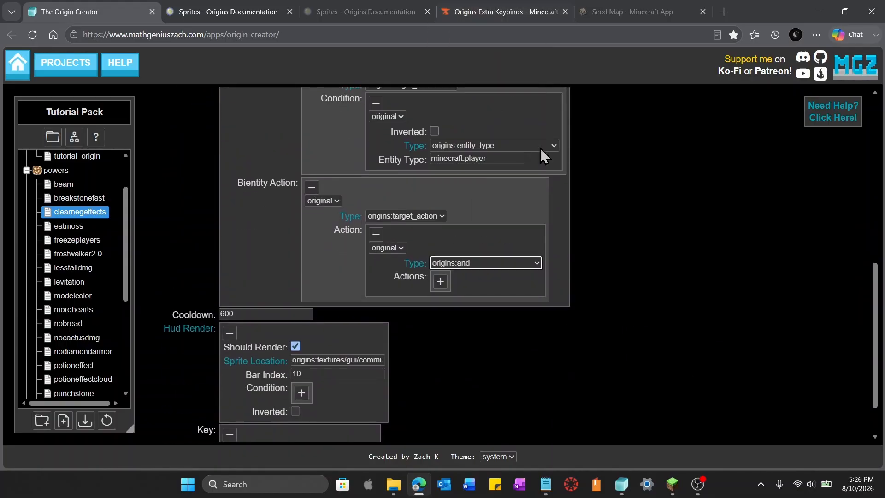
Add an origins:clear_effect action inside the and-list with effect minecraft:poison
{"action": "left_click", "coordinate": [441, 283]}
{"action": "left_click", "coordinate": [443, 298]}
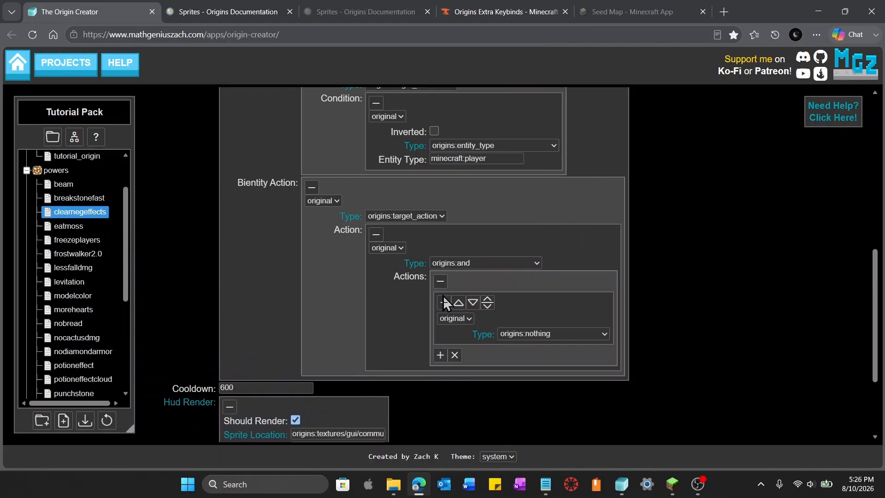
{"action": "left_click", "coordinate": [597, 334]}
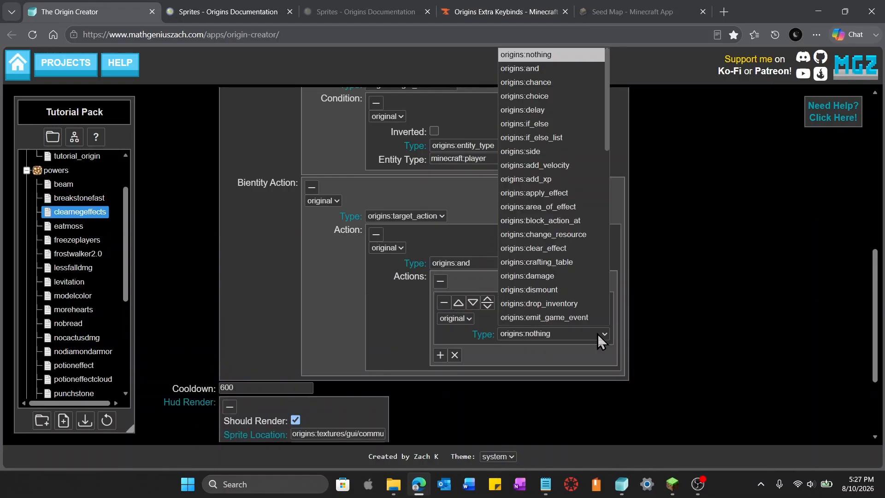
{"action": "scroll", "coordinate": [573, 308], "scroll_direction": "down", "scroll_amount": 1}
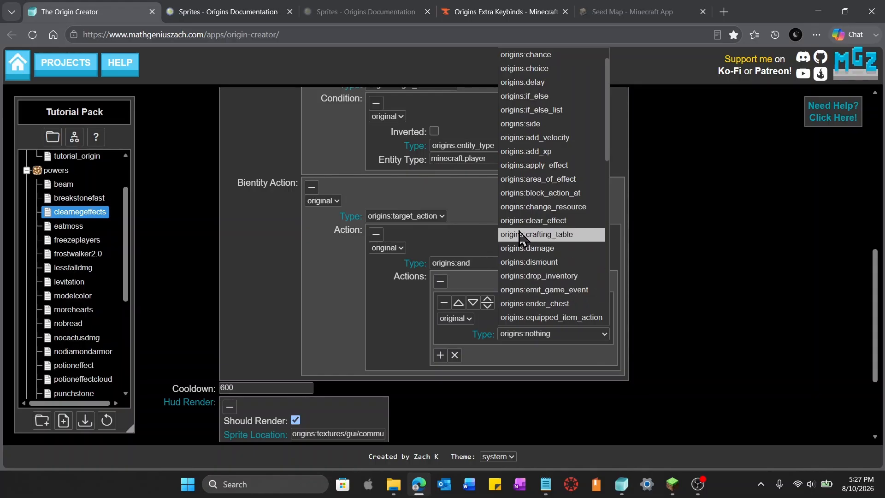
{"action": "left_click", "coordinate": [568, 224]}
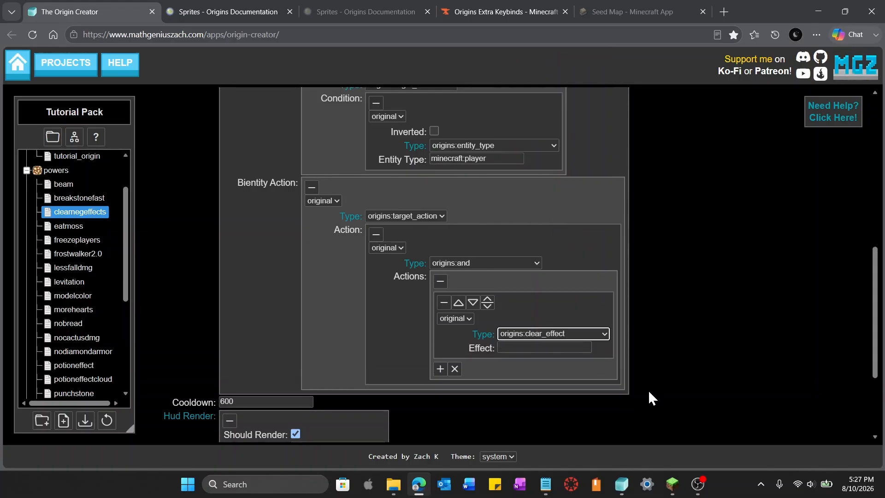
{"action": "left_click", "coordinate": [579, 347]}
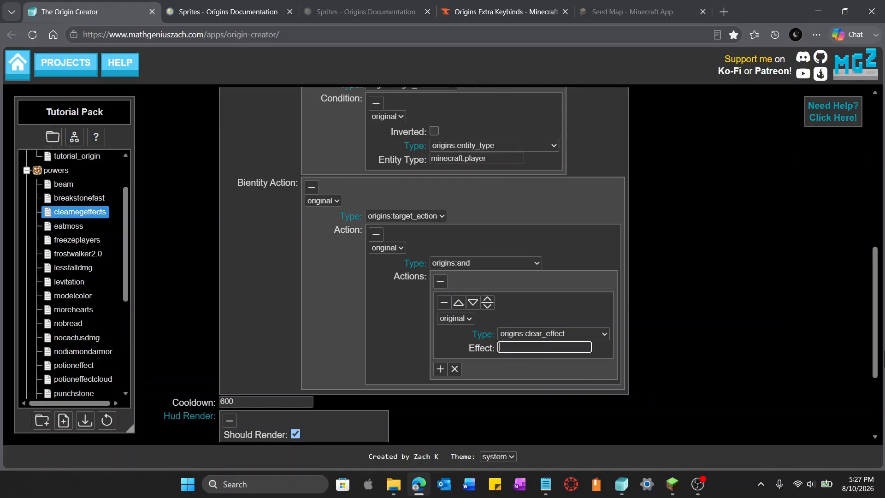
{"action": "scroll", "coordinate": [757, 269], "scroll_direction": "up", "scroll_amount": 5}
{"action": "scroll", "coordinate": [756, 270], "scroll_direction": "up", "scroll_amount": 3}
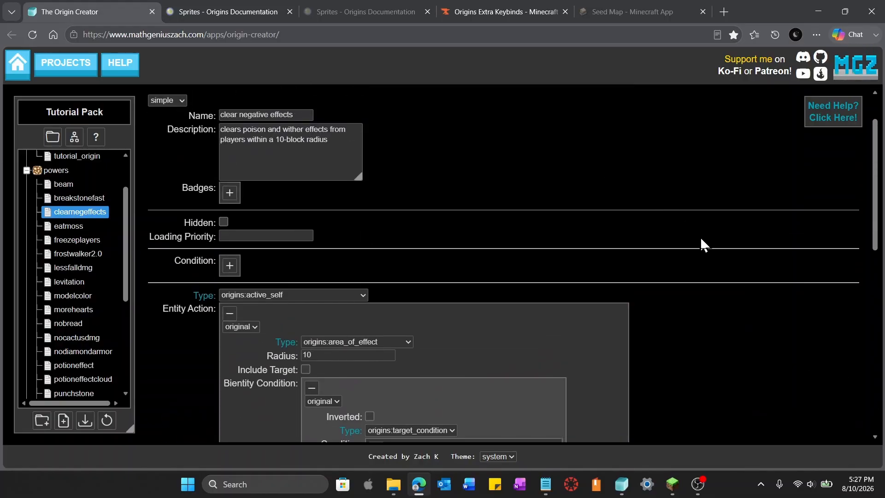
{"action": "scroll", "coordinate": [704, 242], "scroll_direction": "down", "scroll_amount": 10}
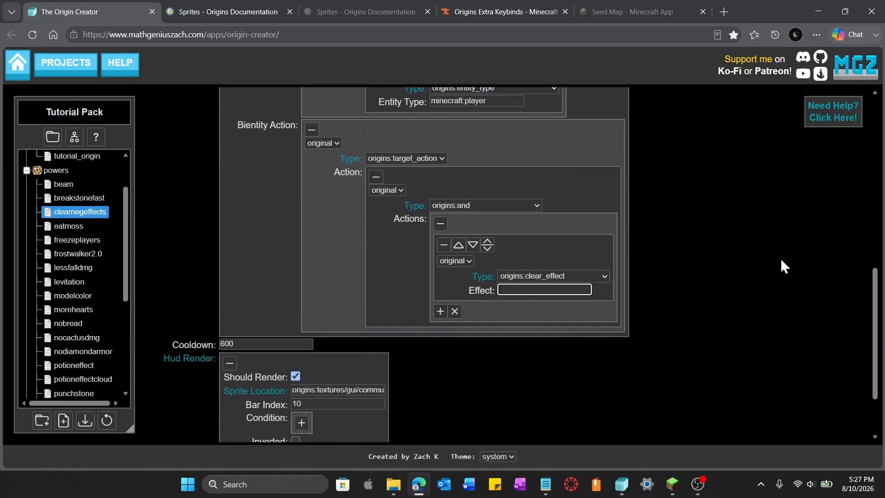
{"action": "type", "text": "mine"}
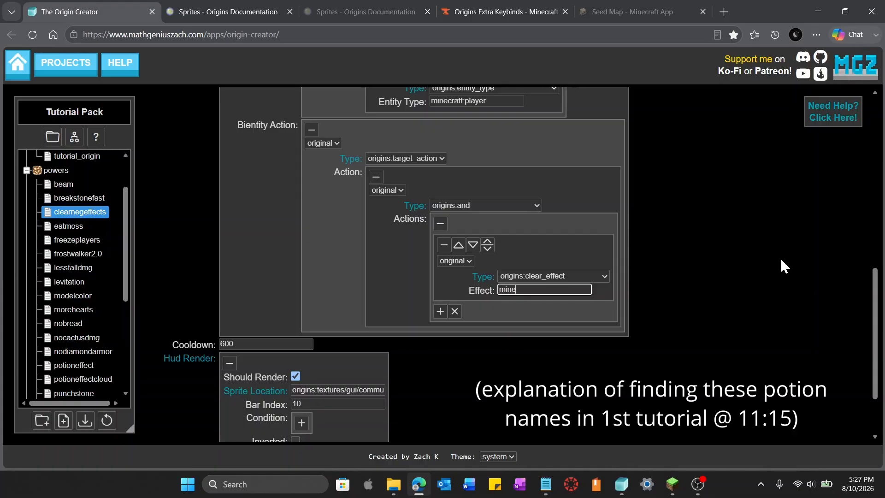
{"action": "type", "text": "craft:poison"}
Add a second origins:clear_effect action with effect minecraft:wither
{"action": "left_click", "coordinate": [441, 311]}
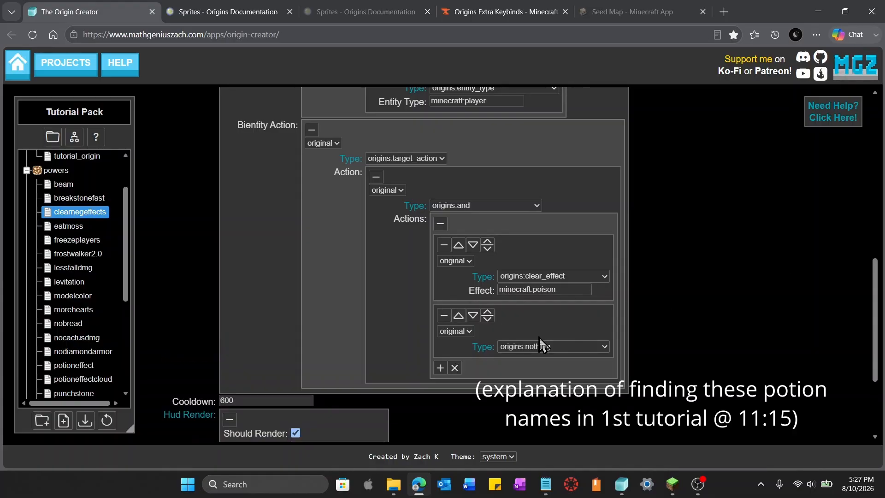
{"action": "left_click", "coordinate": [583, 345]}
{"action": "left_click", "coordinate": [565, 262]}
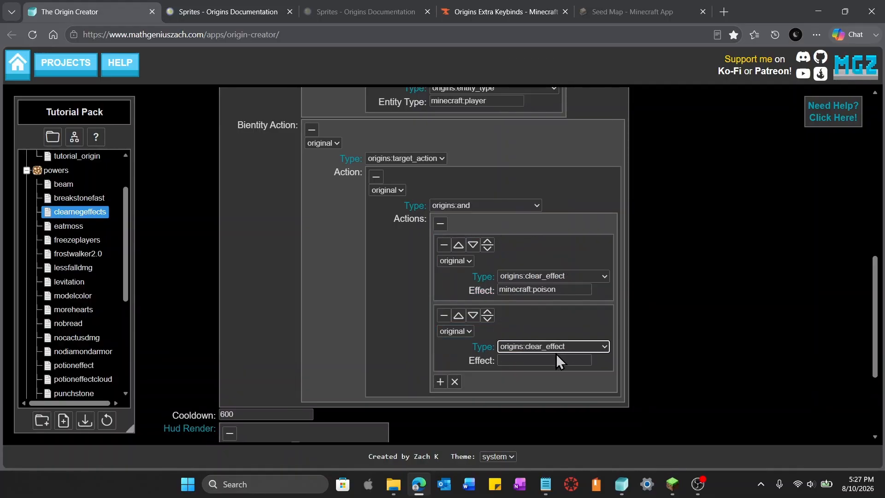
{"action": "left_click", "coordinate": [555, 361]}
{"action": "type", "text": "minecr"}
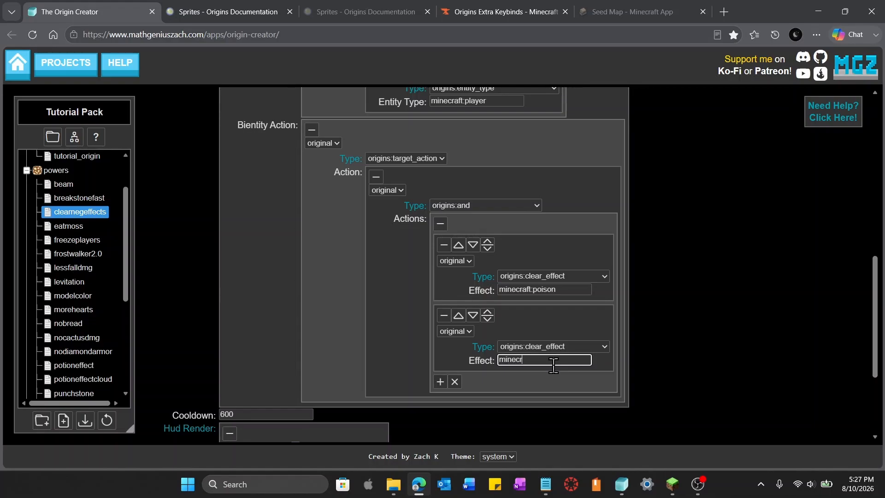
{"action": "type", "text": "aft:wither"}
{"action": "left_click", "coordinate": [682, 399]}
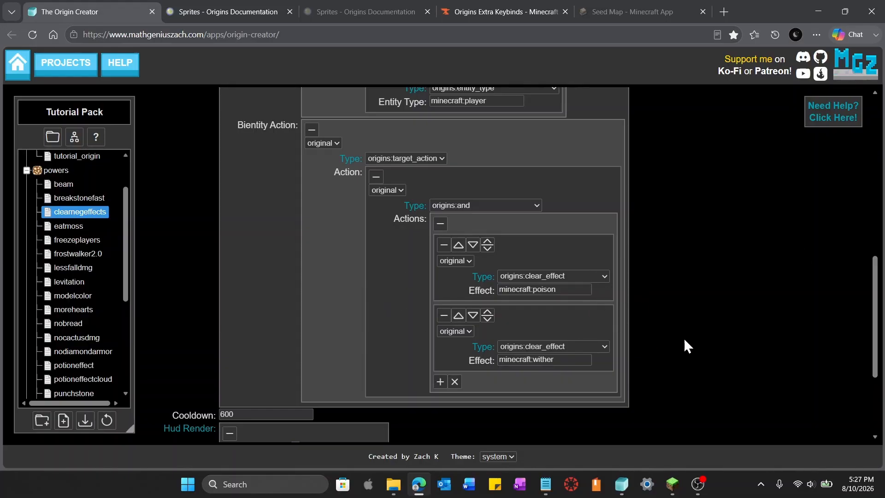
{"action": "scroll", "coordinate": [689, 346], "scroll_direction": "down", "scroll_amount": 3}
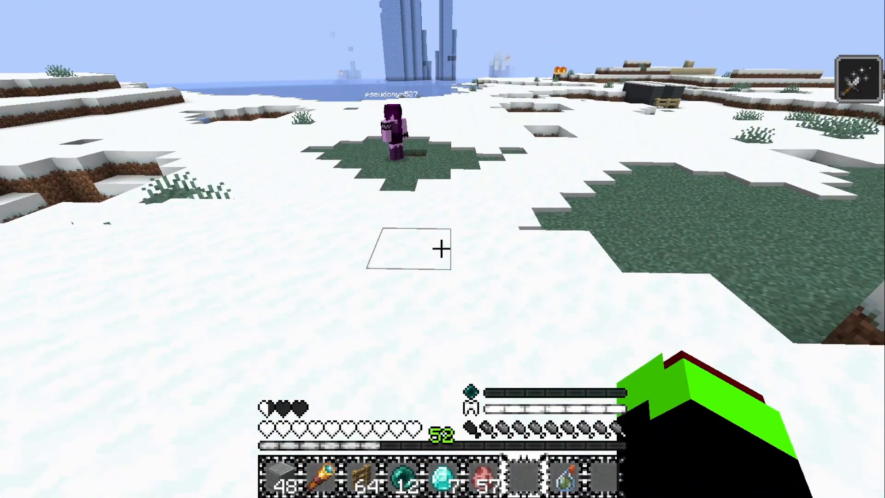
In Minecraft, open the origin screen and review the clear negative effects power's description and activation key
{"action": "key", "text": "o"}
{"action": "left_click_drag", "start_coordinate": [591, 181], "coordinate": [607, 344]}
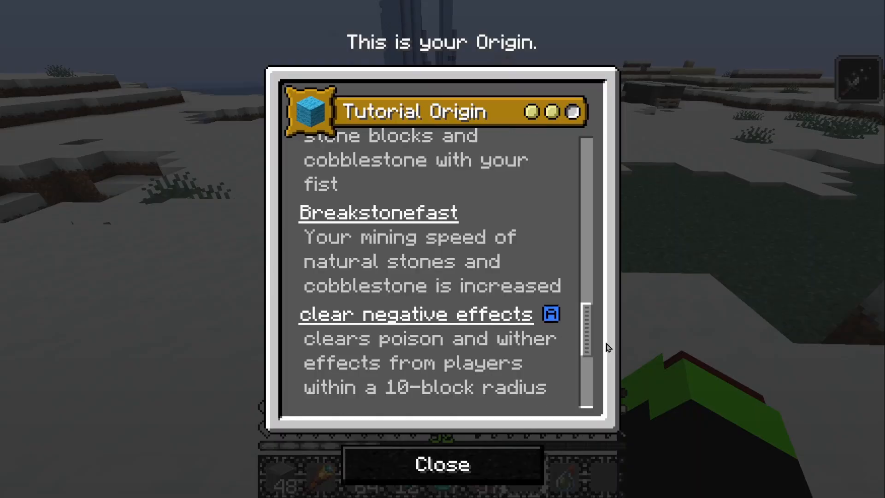
{"action": "mouse_move", "coordinate": [558, 314]}
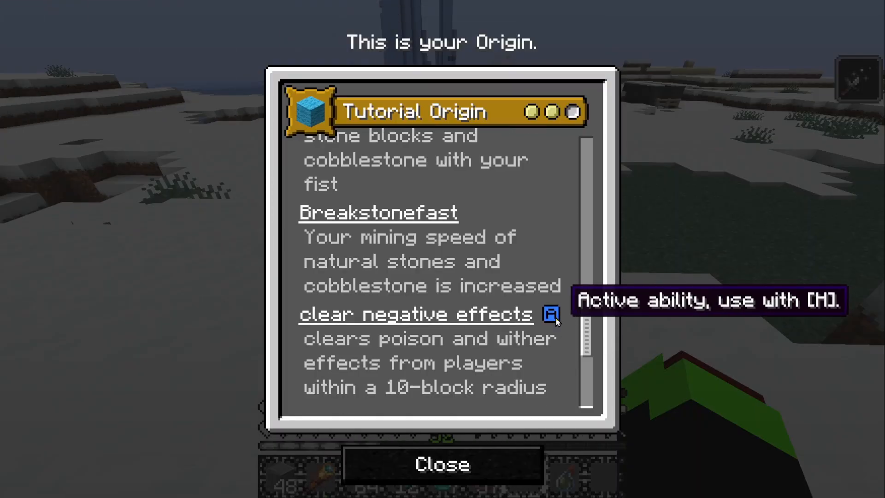
{"action": "left_click", "coordinate": [443, 464]}
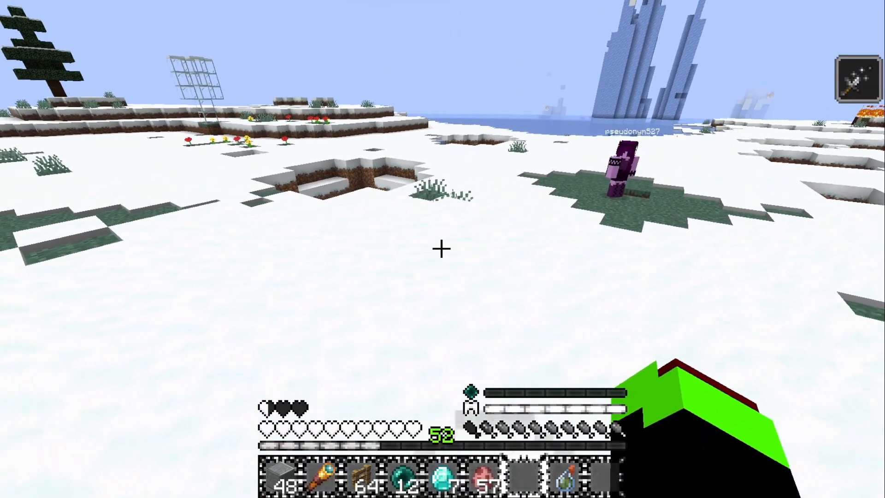
Walk up to the other player and throw a Splash Potion of Poison at them
{"action": "key", "text": "w"}
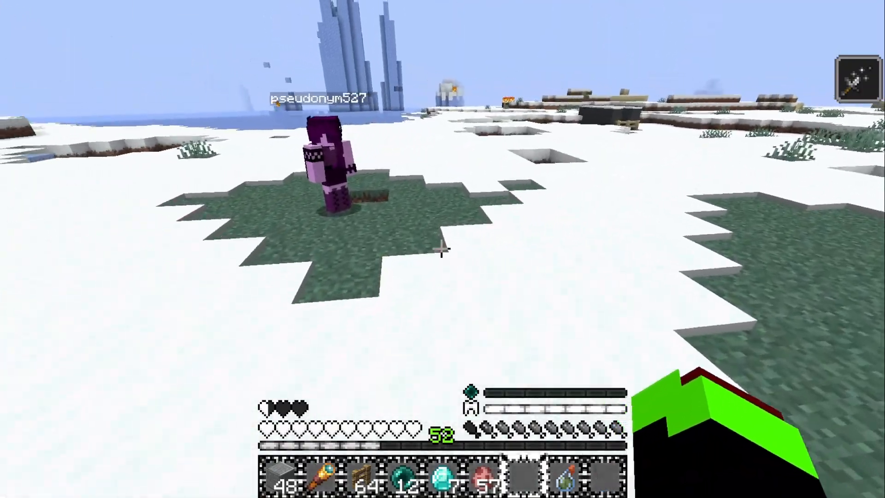
{"action": "key", "text": "w"}
{"action": "key", "text": "a"}
{"action": "key", "text": "d"}
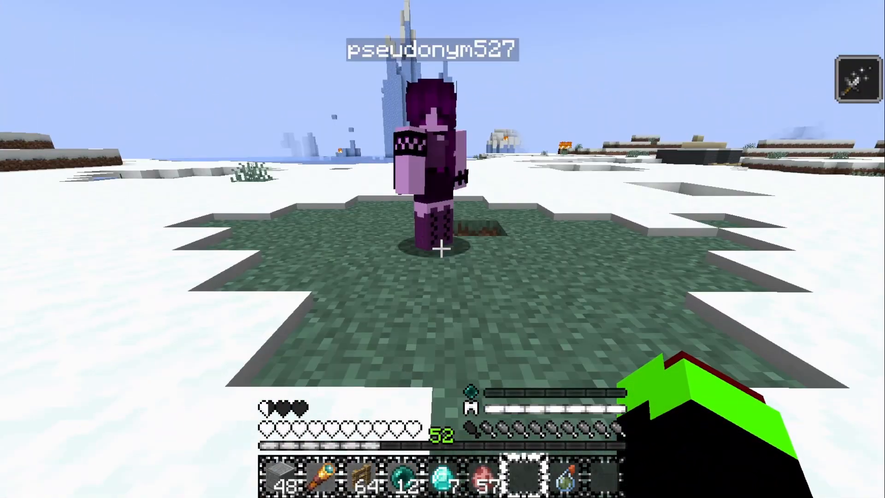
{"action": "key", "text": "a"}
{"action": "key", "text": "8"}
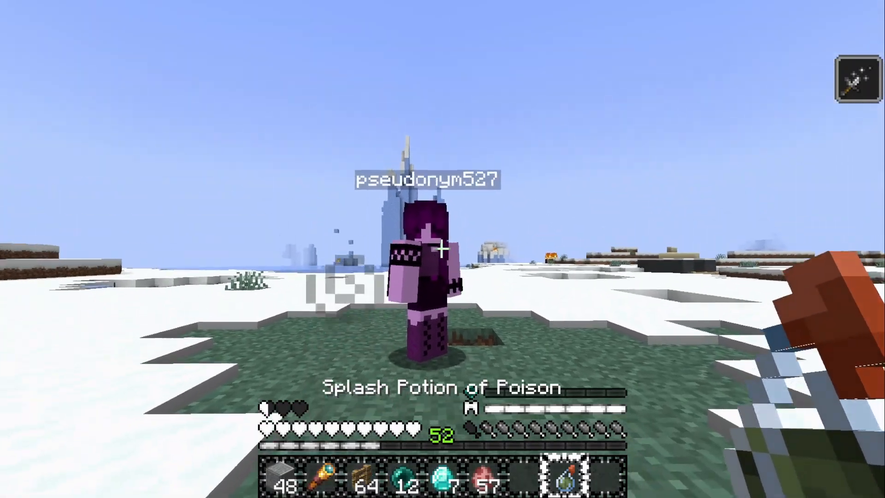
{"action": "right_click", "coordinate": [443, 249]}
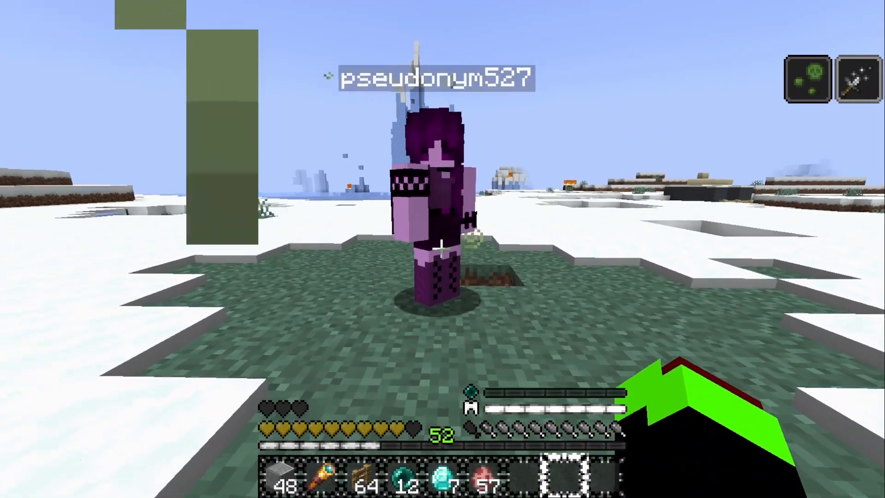
Circle around the poisoned player, switching camera perspectives to watch them
{"action": "left_click", "coordinate": [442, 249]}
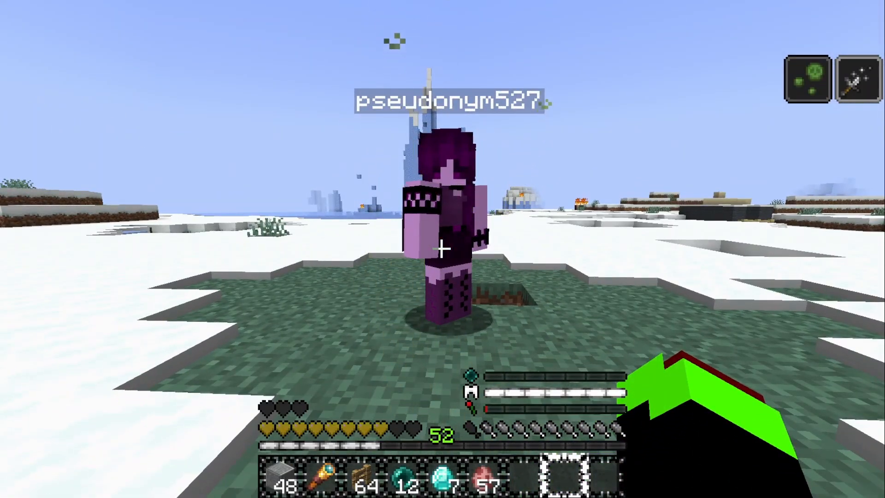
{"action": "key", "text": "a"}
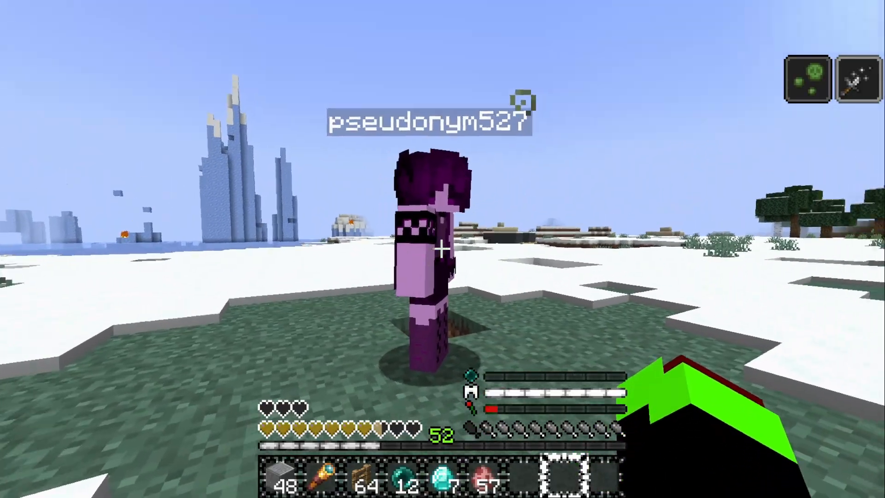
{"action": "key", "text": "a"}
{"action": "key", "text": "d"}
{"action": "key", "text": "w"}
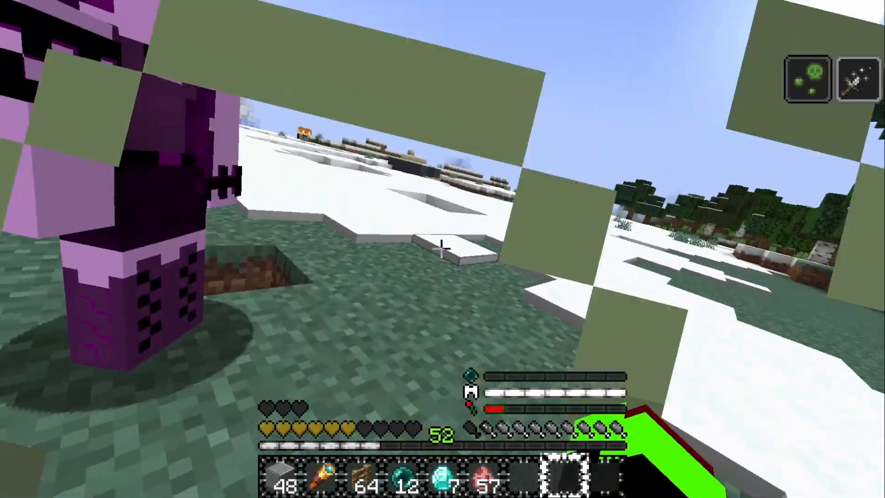
{"action": "key", "text": "F5"}
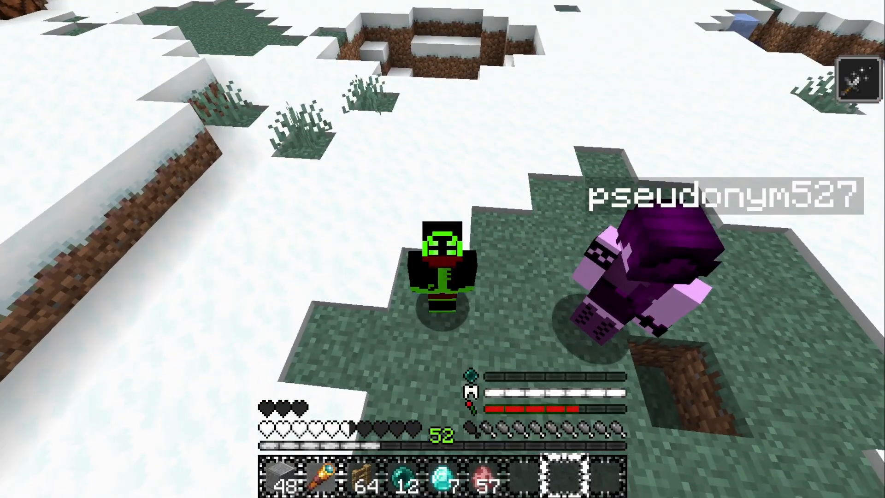
{"action": "key", "text": "F5"}
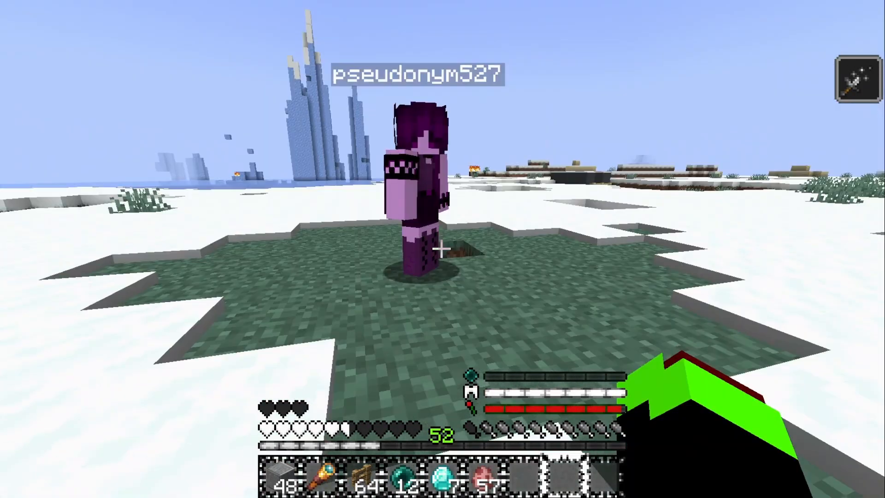
{"action": "key", "text": "F5"}
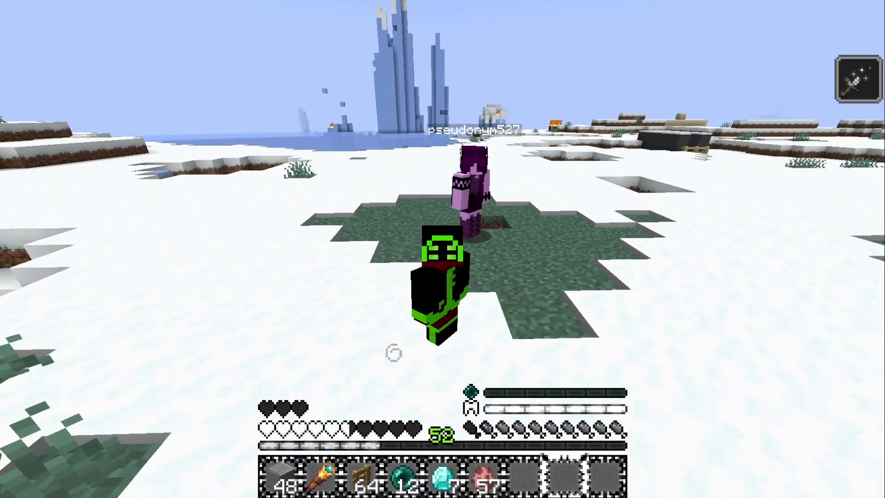
Rerun the effect command to give the other player minecraft:wither for 30 seconds
{"action": "key", "text": "slash"}
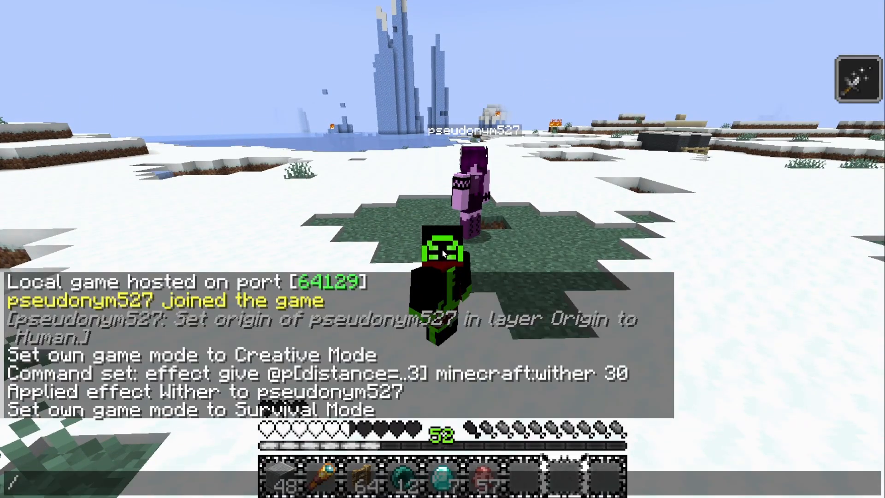
{"action": "key", "text": "Up"}
{"action": "key", "text": "BackSpace"}
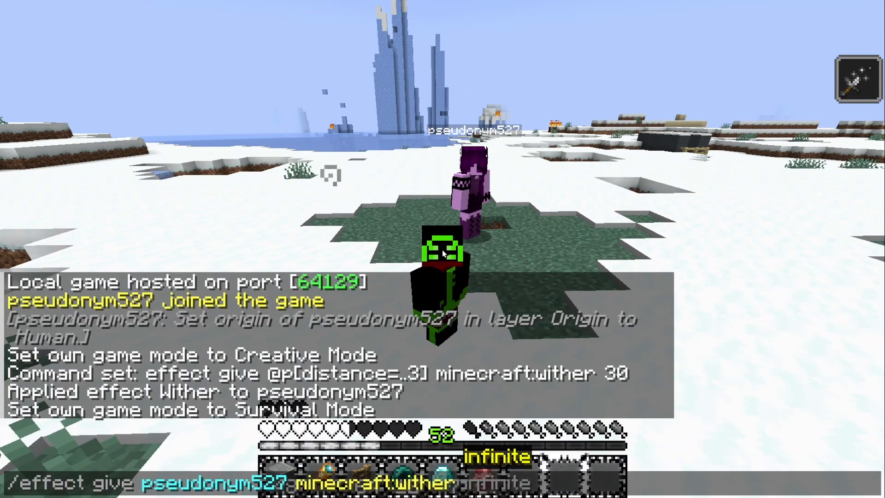
{"action": "type", "text": "30"}
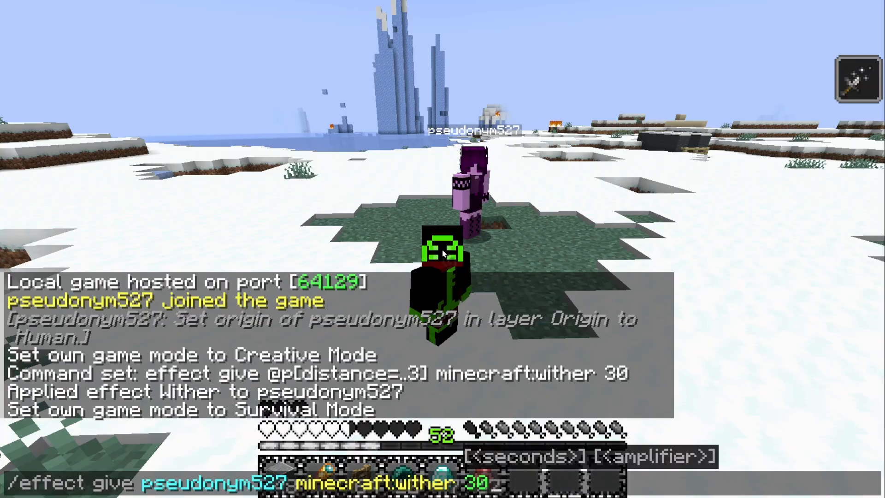
{"action": "key", "text": "Return"}
Activate the clear negative effects power beside the other player and walk away
{"action": "key", "text": "s"}
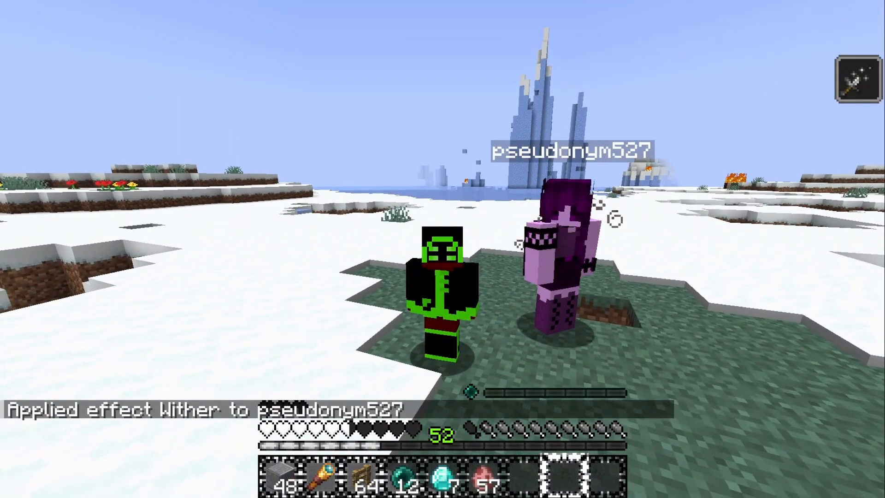
{"action": "key", "text": "g"}
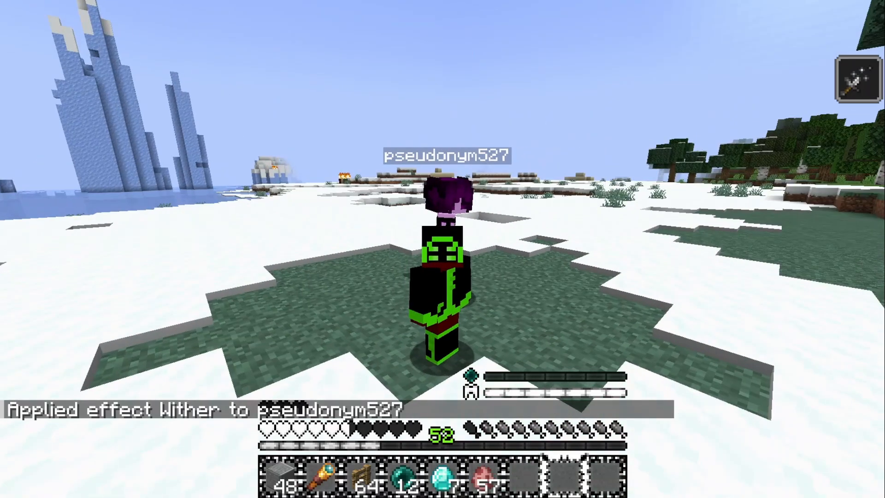
{"action": "key", "text": "w"}
{"action": "key", "text": "d"}
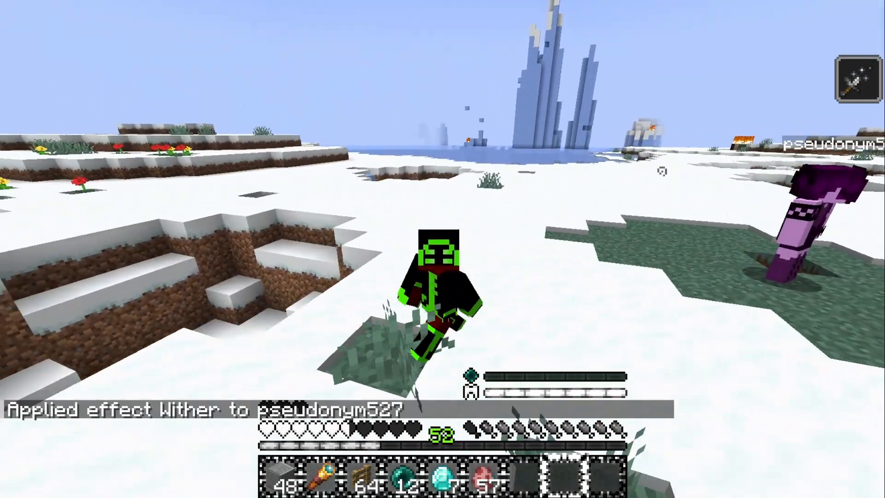
{"action": "key", "text": "a"}
{"action": "key", "text": "d"}
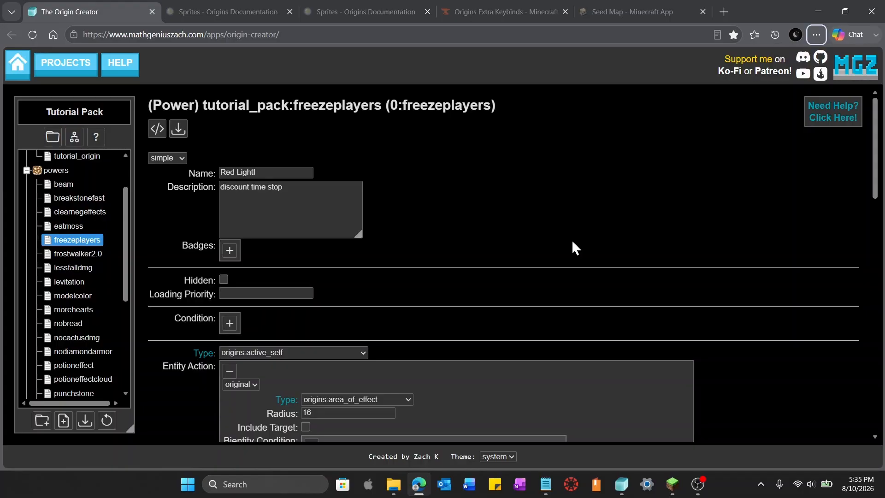
In the freezeplayers power, add an action inside the bientity target action and set its type to origins:apply_effect
{"action": "scroll", "coordinate": [581, 272], "scroll_direction": "down", "scroll_amount": 3}
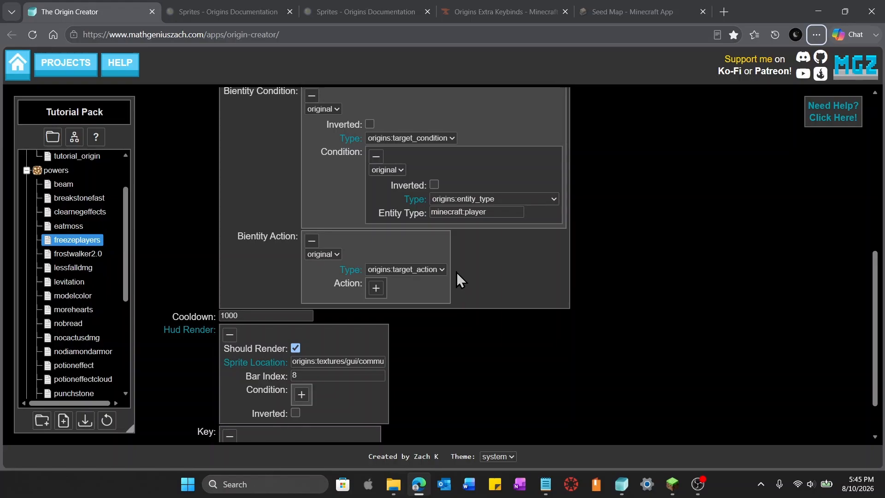
{"action": "left_click", "coordinate": [377, 290]}
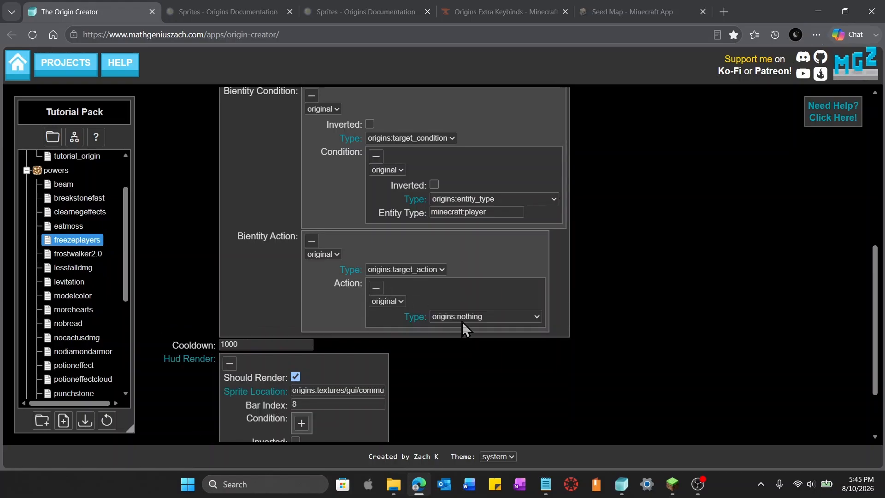
{"action": "left_click", "coordinate": [466, 322]}
{"action": "scroll", "coordinate": [475, 267], "scroll_direction": "down", "scroll_amount": 1}
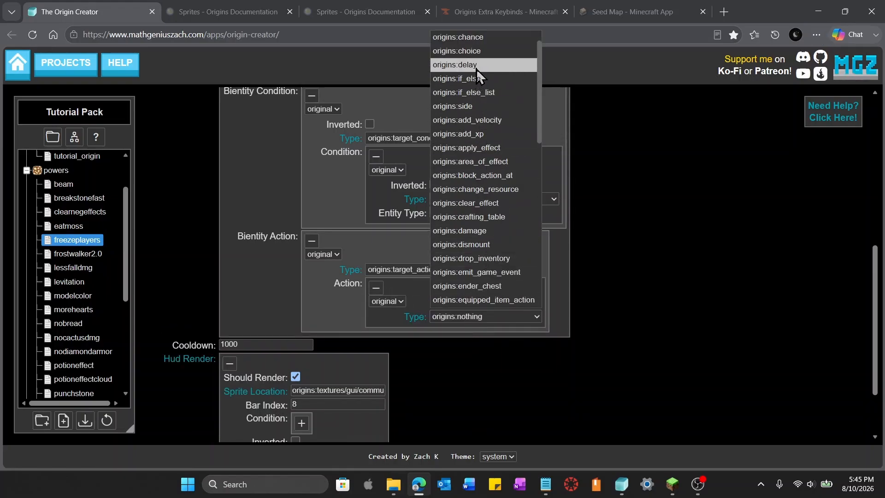
{"action": "left_click", "coordinate": [514, 148]}
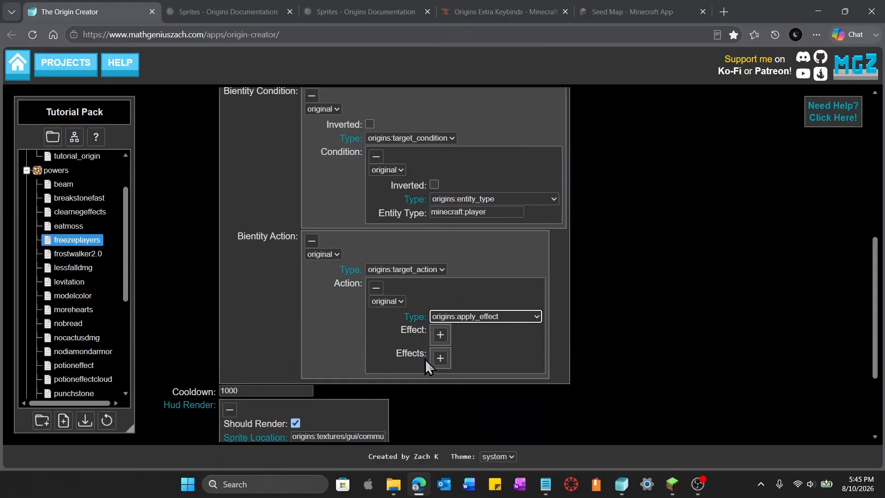
Add an entry to the apply_effect's effects list with effect minecraft:slowness
{"action": "mouse_move", "coordinate": [405, 355]}
{"action": "left_click", "coordinate": [441, 358]}
{"action": "left_click", "coordinate": [440, 381]}
{"action": "scroll", "coordinate": [613, 366], "scroll_direction": "down", "scroll_amount": 2}
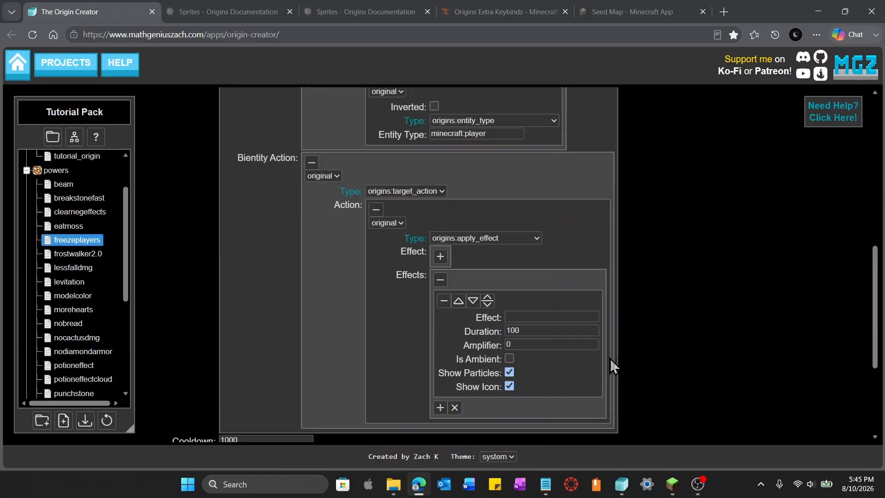
{"action": "scroll", "coordinate": [613, 366], "scroll_direction": "down", "scroll_amount": 3}
{"action": "scroll", "coordinate": [545, 281], "scroll_direction": "up", "scroll_amount": 2}
{"action": "left_click", "coordinate": [546, 280]}
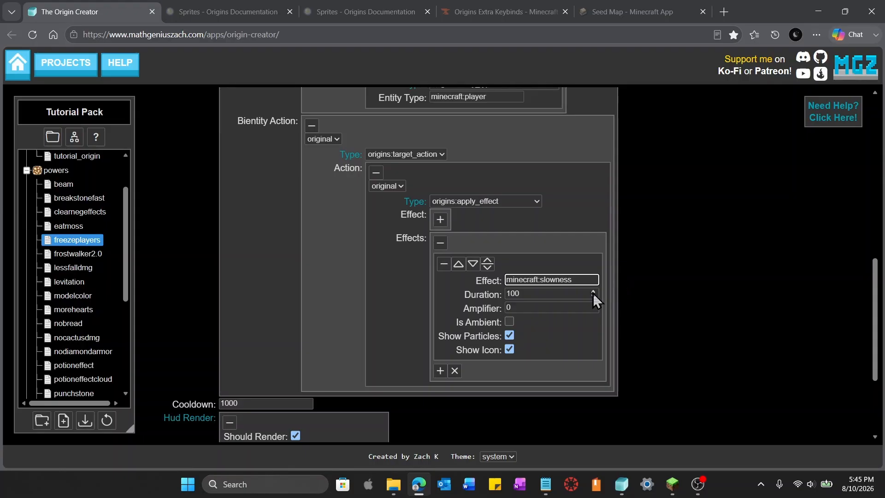
Set the slowness duration to 300 and amplifier to 9, and turn off its particles and icon
{"action": "left_click", "coordinate": [593, 292]}
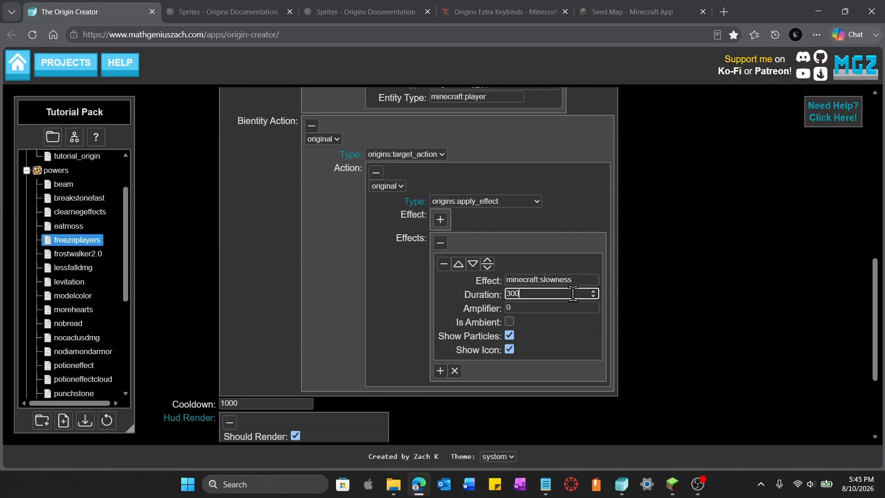
{"action": "left_click", "coordinate": [563, 308]}
{"action": "type", "text": "9"}
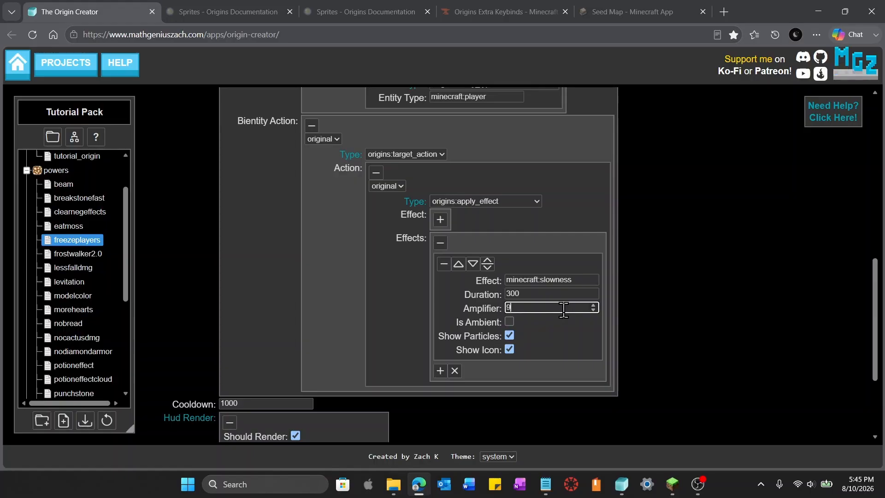
{"action": "left_click", "coordinate": [509, 336]}
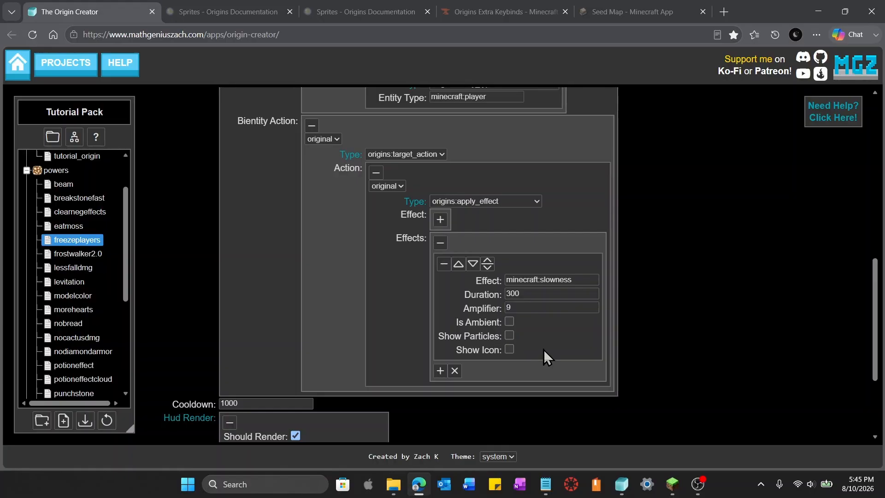
Add a second effect entry with effect minecraft:mining_fatigue
{"action": "left_click", "coordinate": [440, 370]}
{"action": "scroll", "coordinate": [544, 355], "scroll_direction": "down", "scroll_amount": 1}
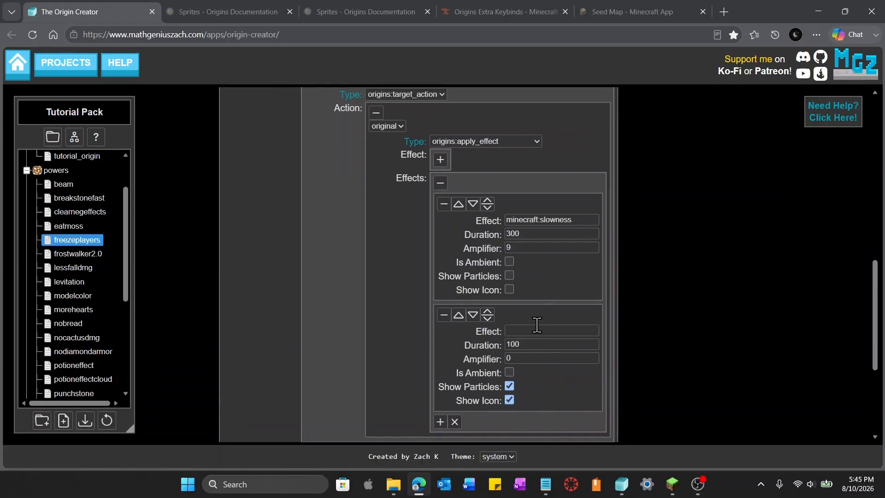
{"action": "left_click", "coordinate": [535, 330]}
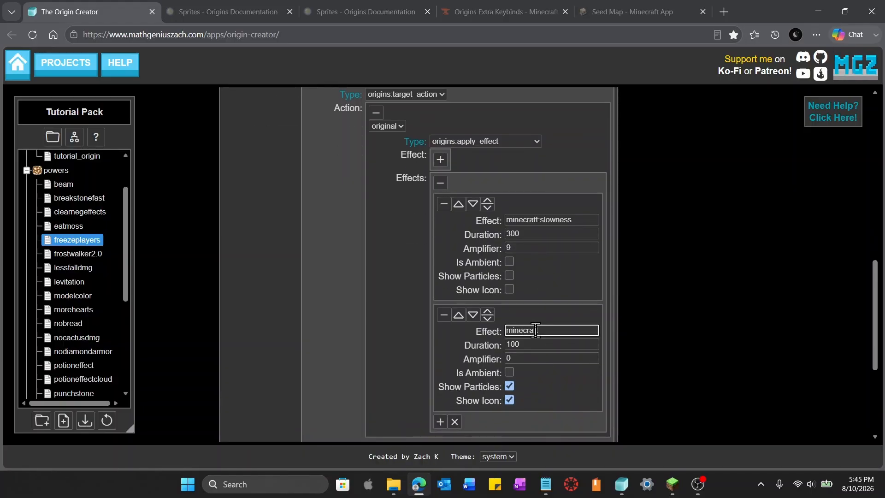
{"action": "type", "text": "minecraft:mining_fatigue"}
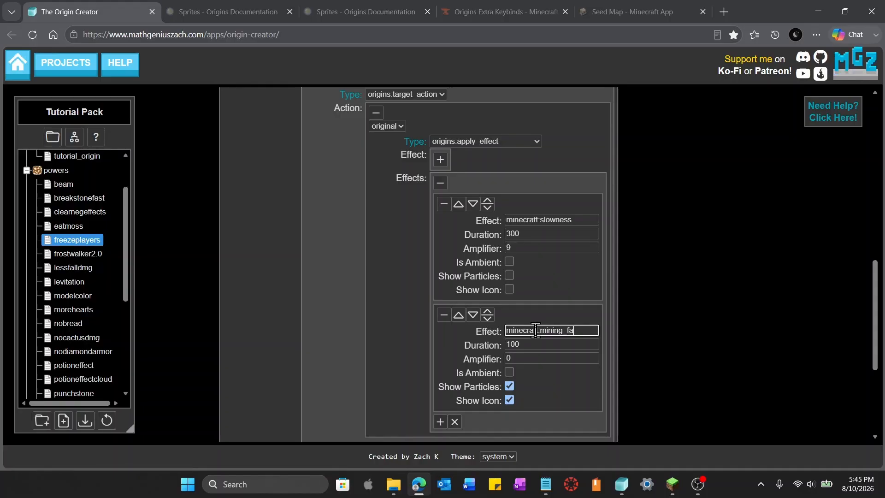
Set mining fatigue's duration to 300 and amplifier to 255, and turn off its particles and icon
{"action": "left_click", "coordinate": [565, 344]}
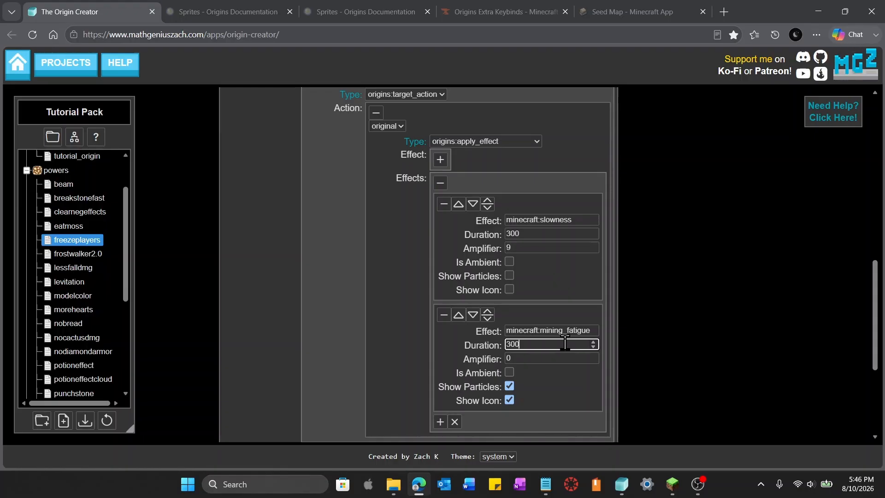
{"action": "left_click", "coordinate": [515, 358]}
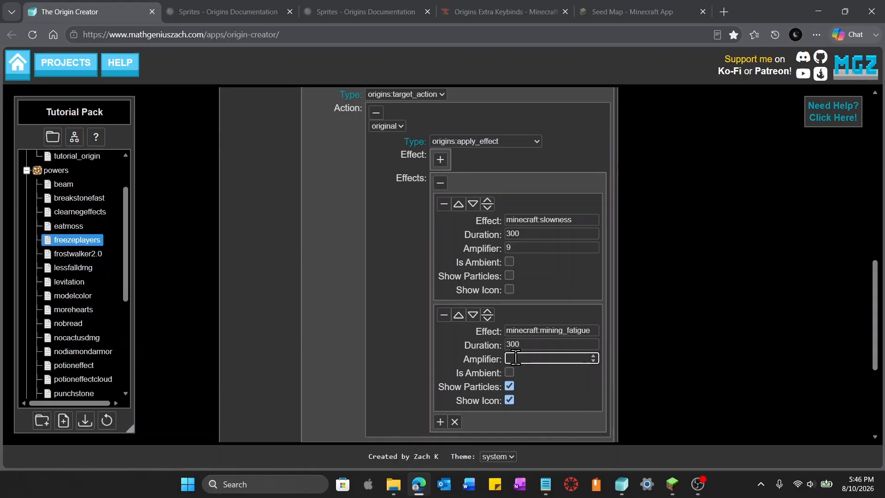
{"action": "type", "text": "255"}
{"action": "left_click", "coordinate": [509, 386]}
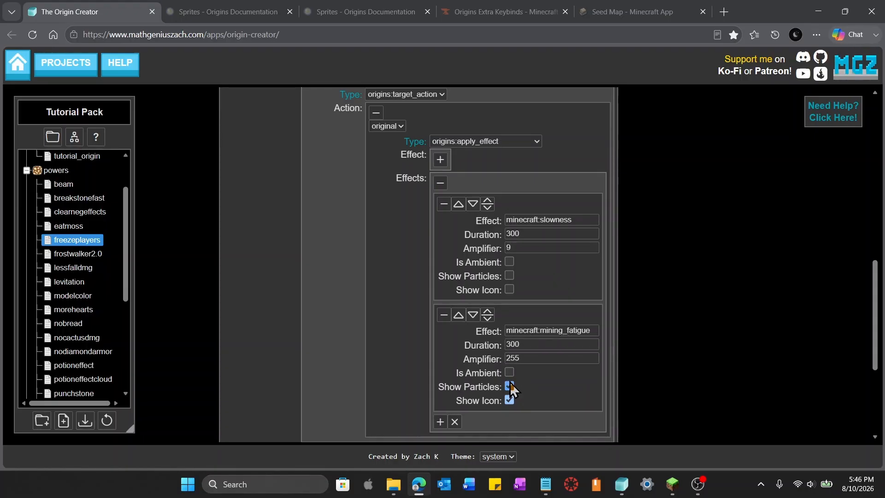
{"action": "left_click", "coordinate": [509, 400]}
Add a third effect entry with effect minecraft:weakness
{"action": "scroll", "coordinate": [444, 371], "scroll_direction": "down", "scroll_amount": 1}
{"action": "left_click", "coordinate": [440, 366]}
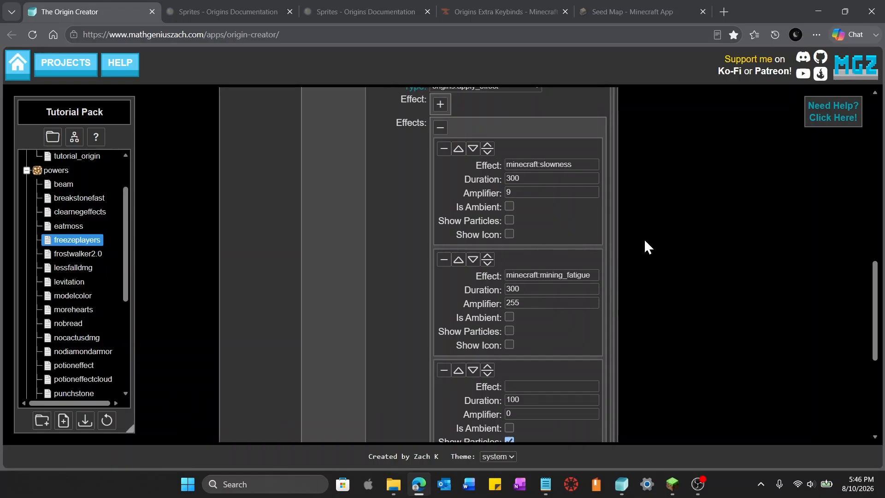
{"action": "scroll", "coordinate": [595, 247], "scroll_direction": "down", "scroll_amount": 1}
{"action": "left_click", "coordinate": [542, 331]}
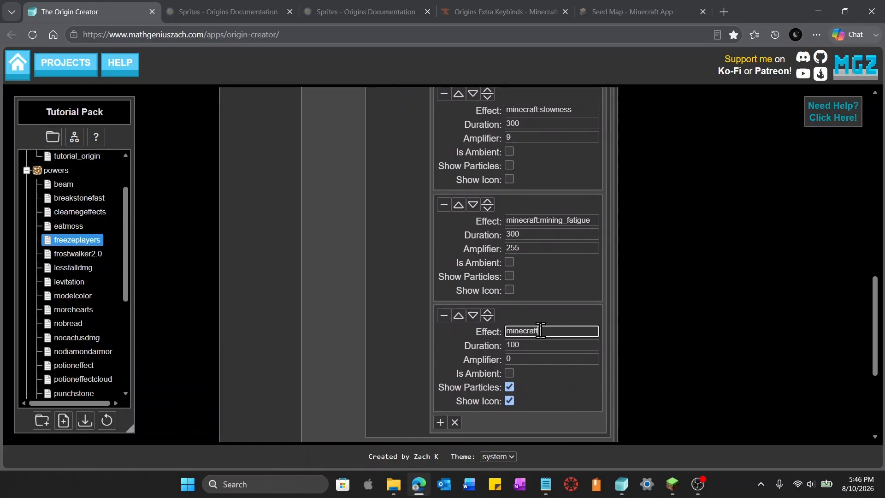
{"action": "type", "text": "minecraft:wekaness"}
{"action": "key", "text": "BackSpace"}
{"action": "key", "text": "BackSpace"}
{"action": "key", "text": "BackSpace"}
{"action": "key", "text": "BackSpace"}
{"action": "key", "text": "BackSpace"}
{"action": "key", "text": "BackSpace"}
{"action": "type", "text": "ak"}
Set weakness's duration to 300 and amplifier to 9, and turn off its particles and icon
{"action": "left_click", "coordinate": [542, 345]}
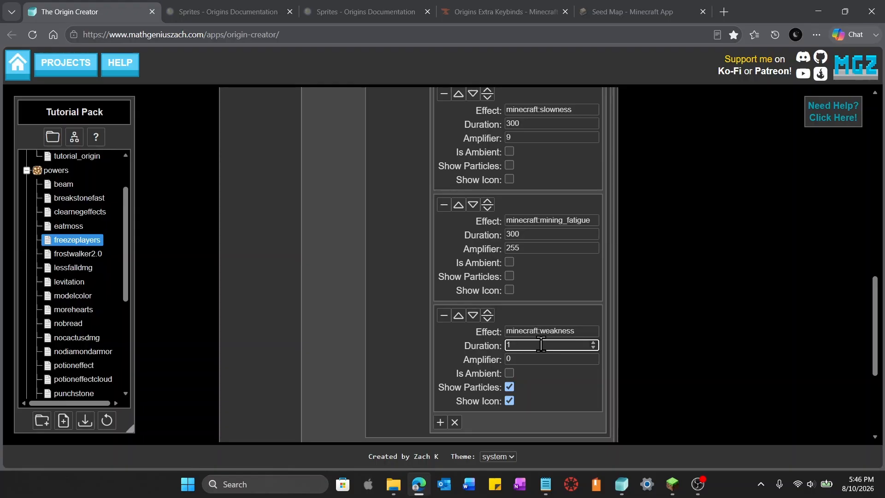
{"action": "key", "text": "BackSpace"}
{"action": "type", "text": "300"}
{"action": "left_click", "coordinate": [533, 363]}
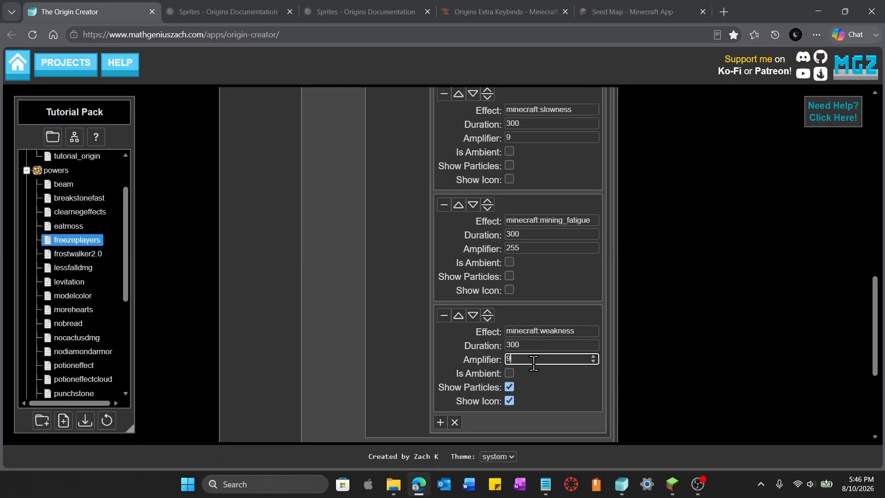
{"action": "left_click", "coordinate": [510, 387]}
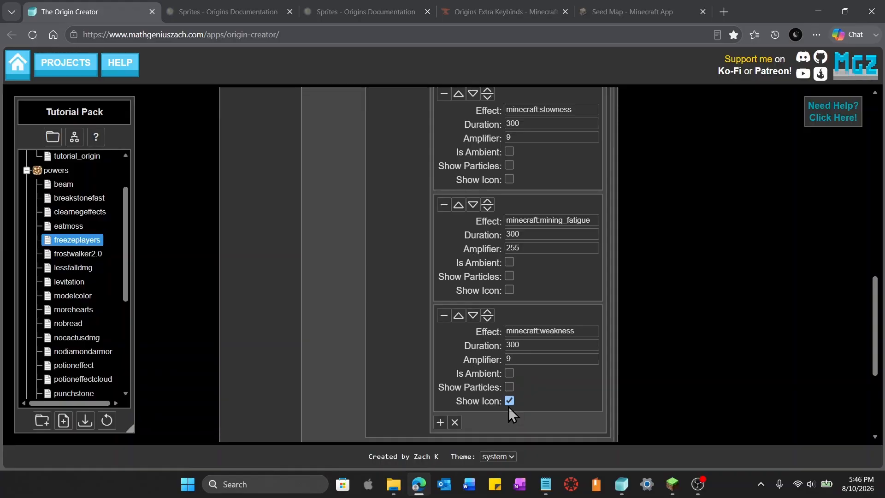
{"action": "left_click", "coordinate": [510, 401]}
{"action": "scroll", "coordinate": [706, 340], "scroll_direction": "up", "scroll_amount": 1}
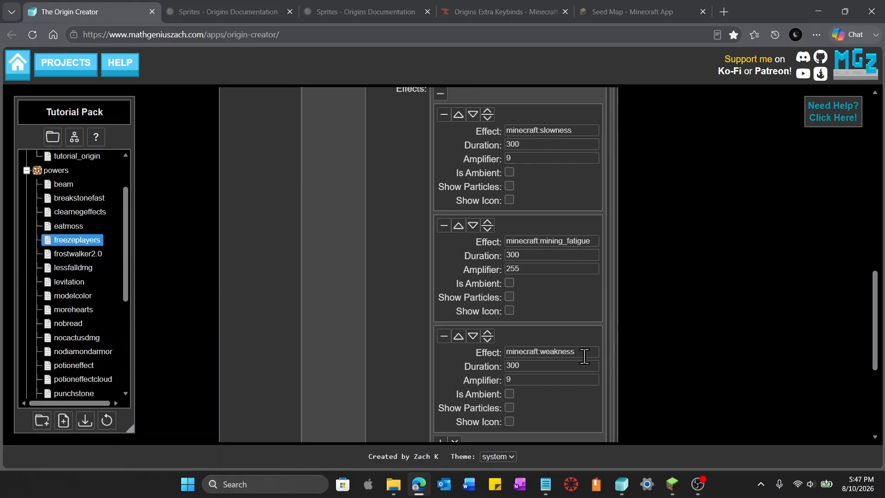
{"action": "scroll", "coordinate": [659, 328], "scroll_direction": "down", "scroll_amount": 2}
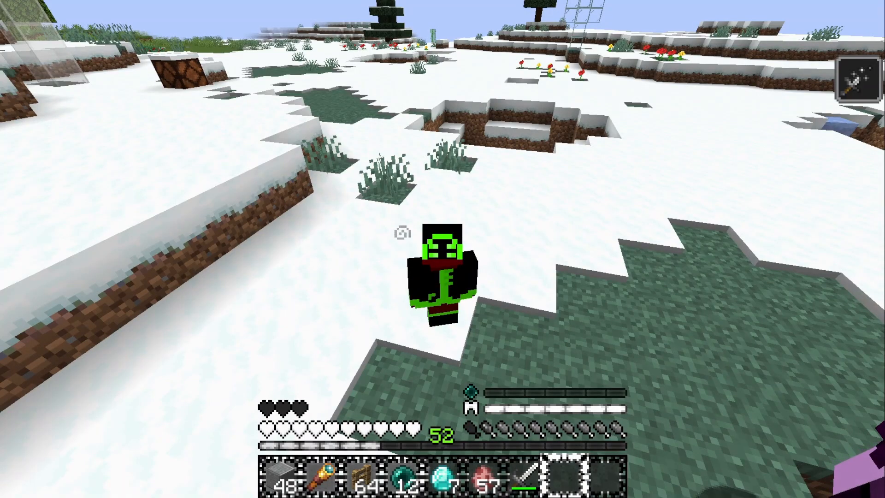
Review the Tutorial Origin's power list on the in-game origin screen, then close it
{"action": "key", "text": "o"}
{"action": "left_click_drag", "start_coordinate": [588, 192], "coordinate": [618, 407]}
{"action": "mouse_move", "coordinate": [416, 371]}
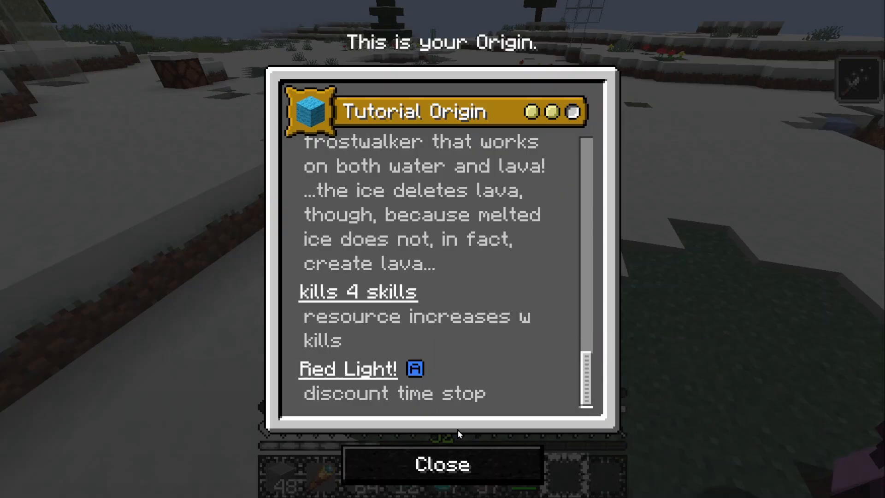
{"action": "left_click", "coordinate": [443, 464]}
{"action": "key", "text": "s"}
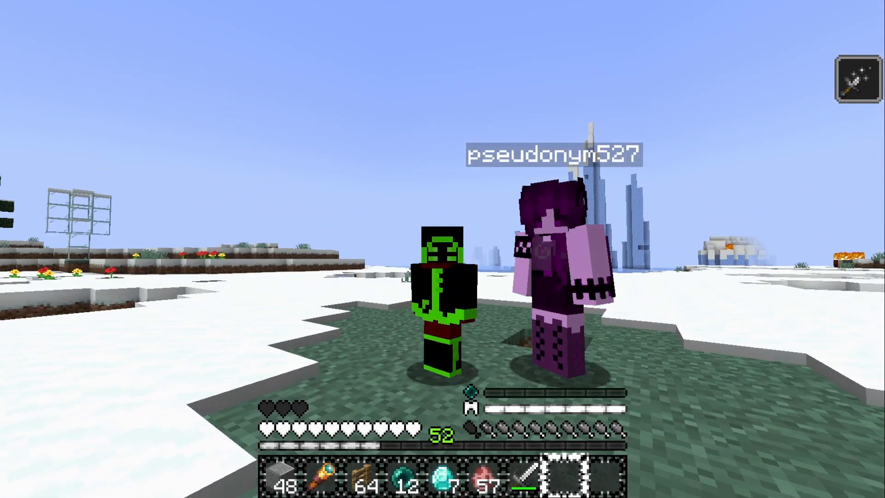
{"action": "key", "text": "w"}
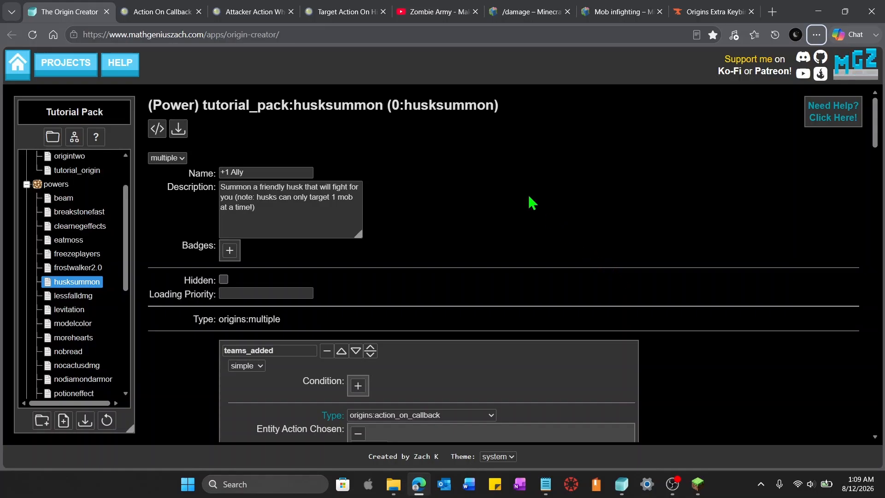
Browse the reference tabs on the Zombie Army video, the /damage command and mob infighting behaviour
{"action": "left_click", "coordinate": [429, 9]}
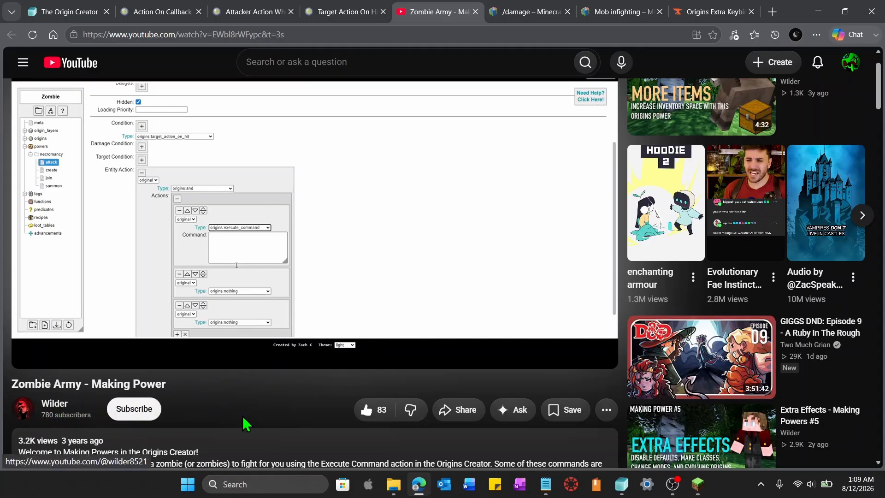
{"action": "key", "text": "alt"}
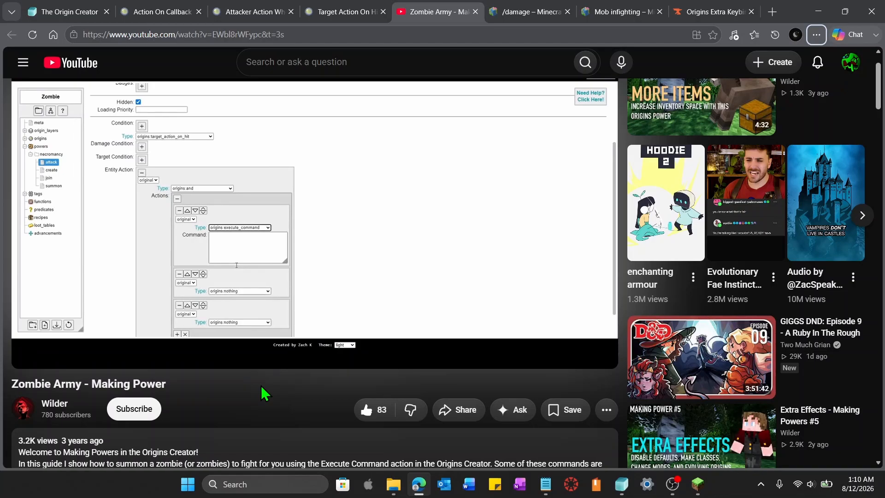
{"action": "left_click", "coordinate": [547, 22]}
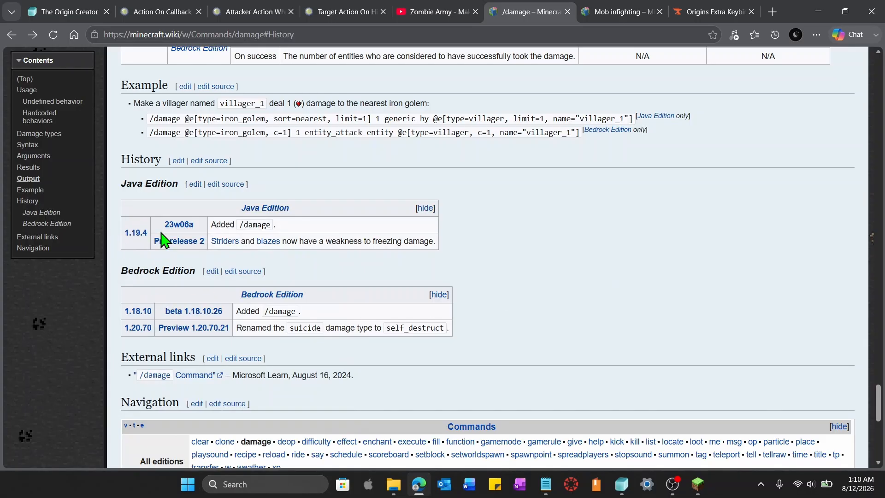
{"action": "key", "text": "alt"}
{"action": "left_click", "coordinate": [623, 8]}
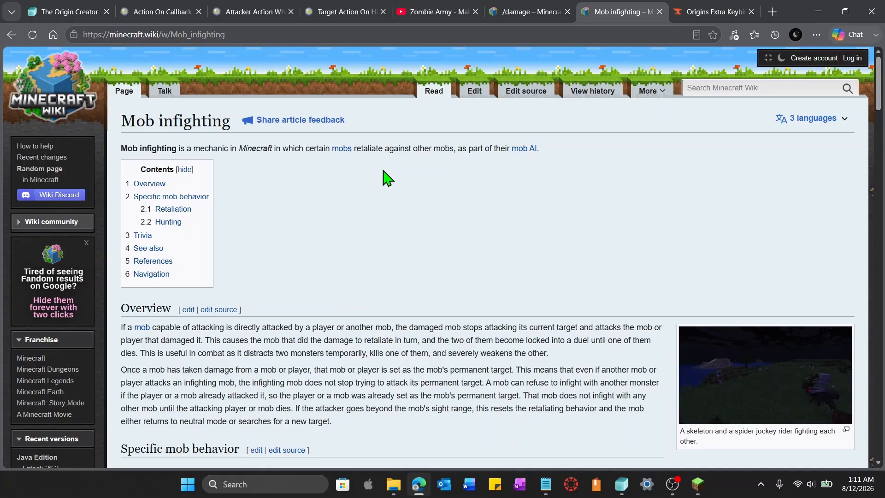
{"action": "key", "text": "alt"}
{"action": "scroll", "coordinate": [375, 304], "scroll_direction": "down", "scroll_amount": 3}
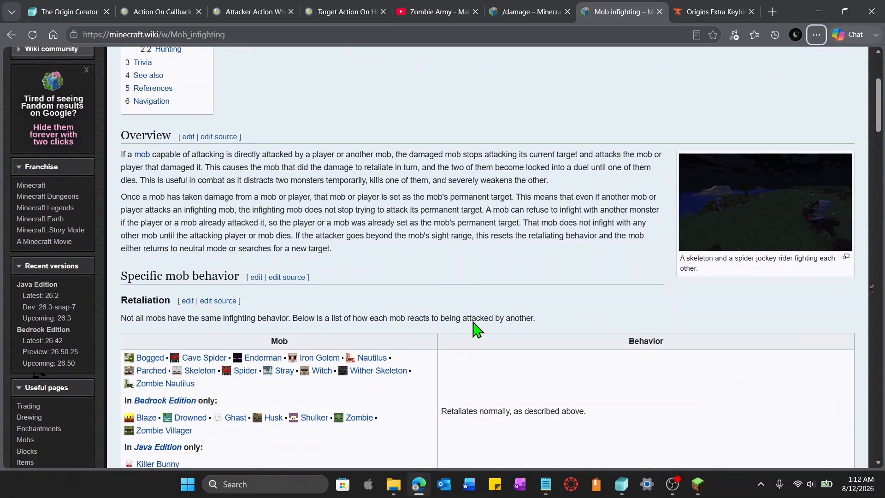
{"action": "scroll", "coordinate": [422, 396], "scroll_direction": "down", "scroll_amount": 3}
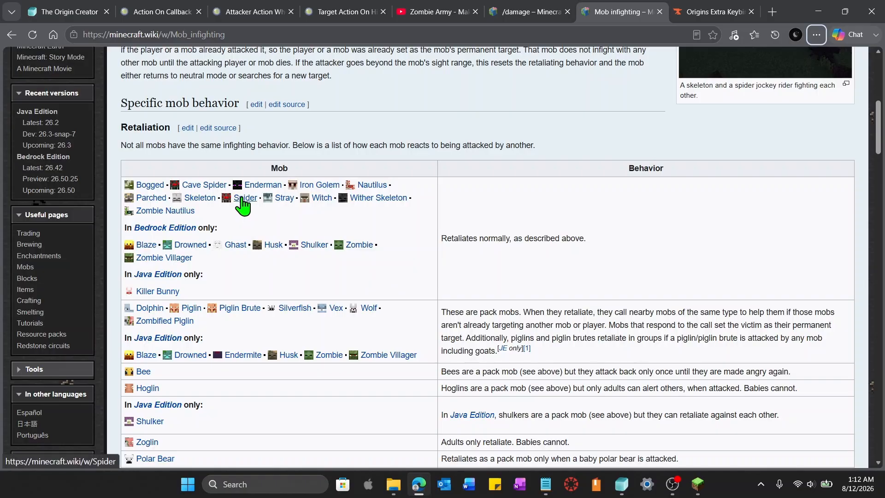
{"action": "mouse_move", "coordinate": [241, 200]}
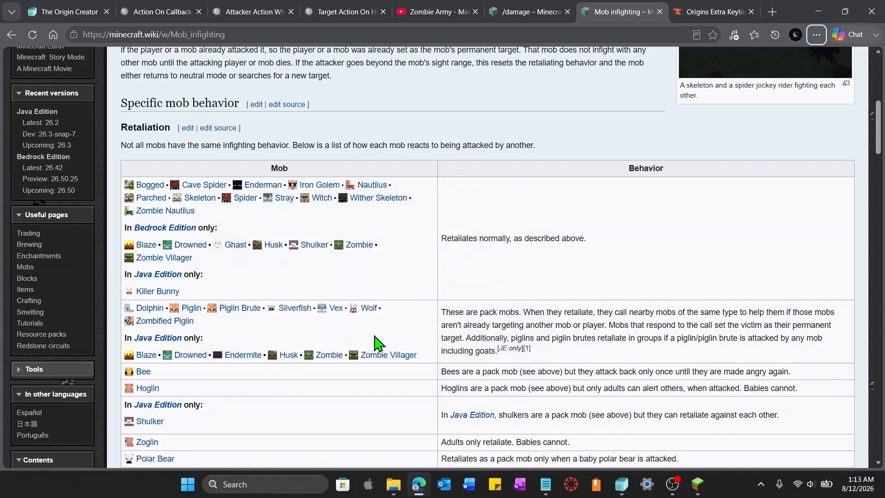
{"action": "scroll", "coordinate": [278, 333], "scroll_direction": "down", "scroll_amount": 1}
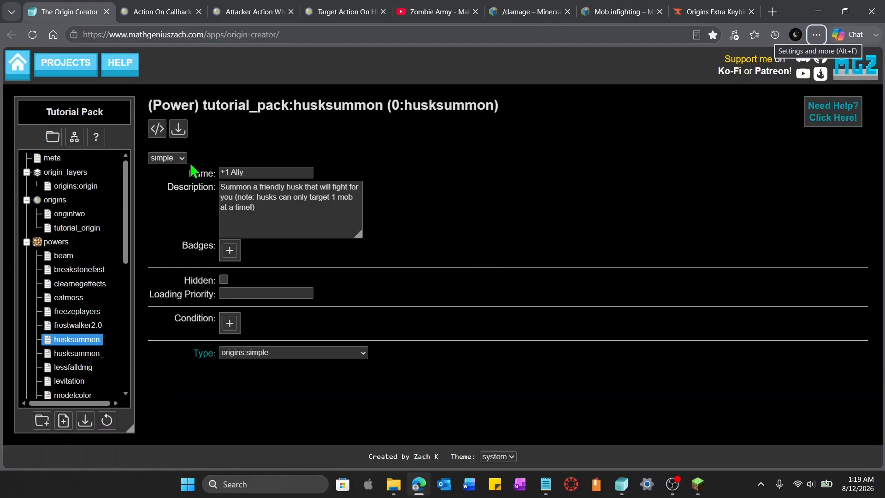
Switch the husksummon power to multiple and add a first sub-power entry
{"action": "left_click", "coordinate": [183, 158]}
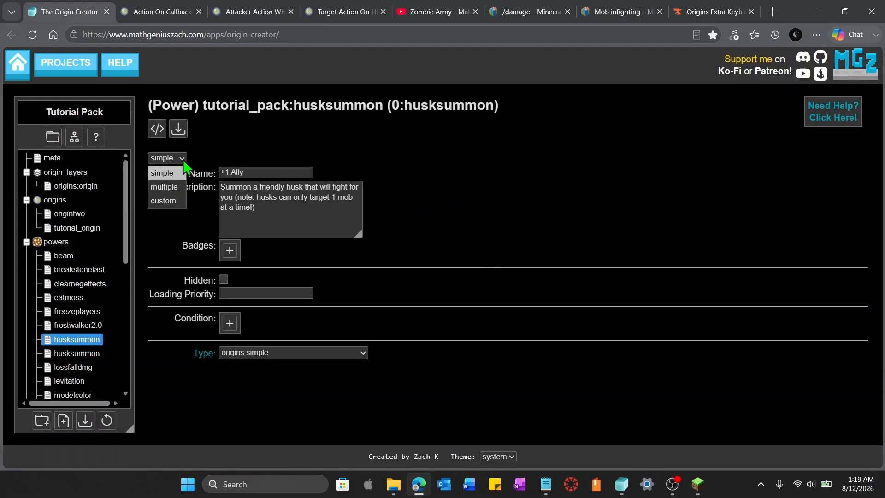
{"action": "left_click", "coordinate": [176, 190]}
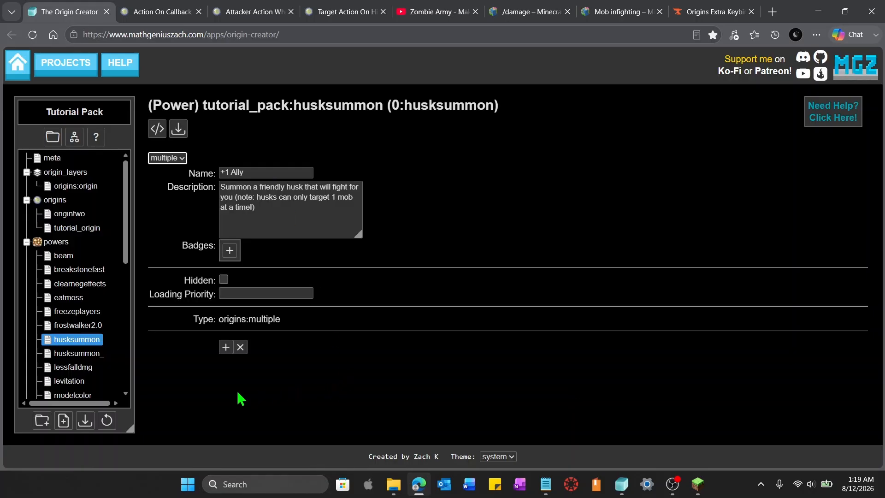
{"action": "left_click", "coordinate": [226, 347]}
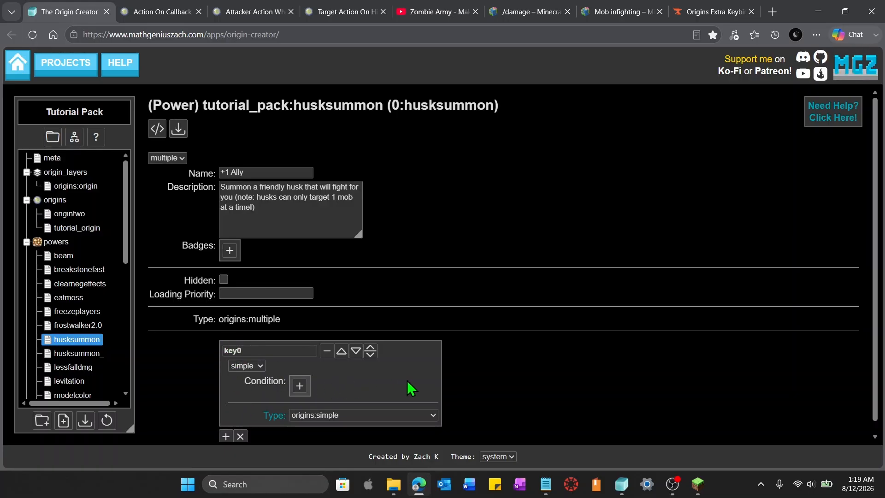
Set the sub-power's type to origins:action_on_callback
{"action": "scroll", "coordinate": [412, 390], "scroll_direction": "down", "scroll_amount": 1}
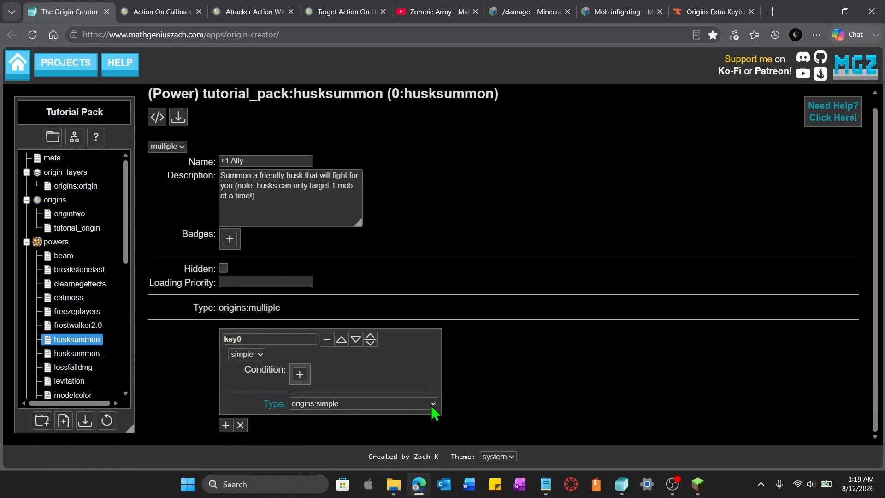
{"action": "left_click", "coordinate": [433, 404]}
{"action": "scroll", "coordinate": [425, 346], "scroll_direction": "down", "scroll_amount": 1}
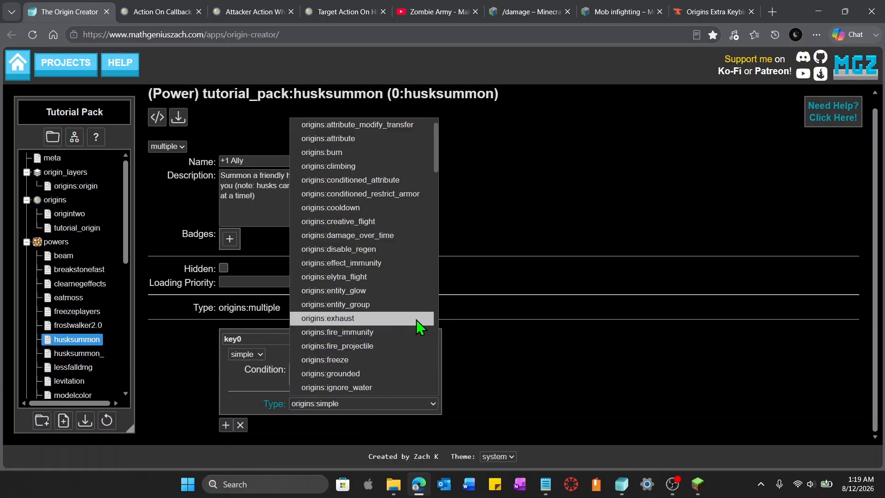
{"action": "scroll", "coordinate": [416, 319], "scroll_direction": "down", "scroll_amount": 20}
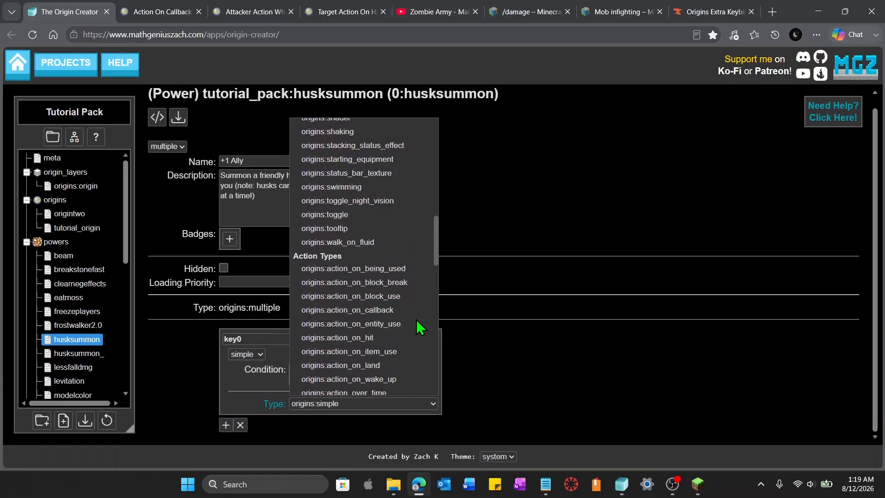
{"action": "left_click", "coordinate": [355, 253]}
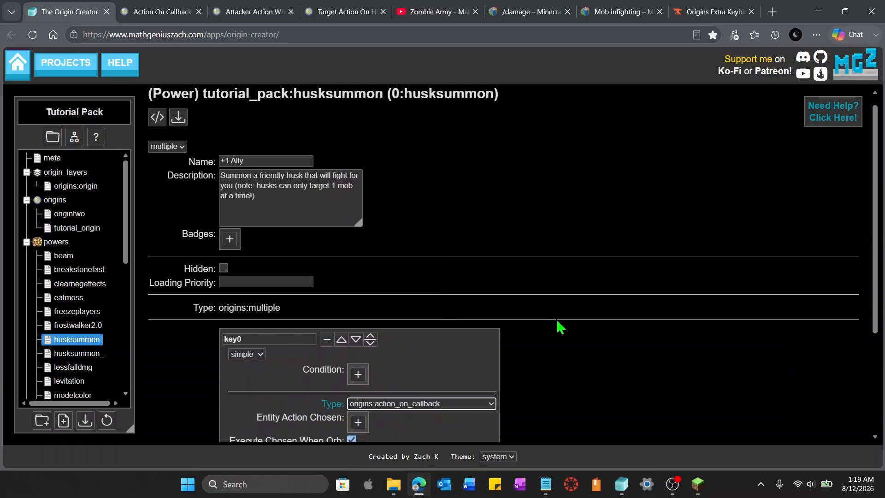
Read the Action On Callback documentation and the Entity Action Chosen field description
{"action": "scroll", "coordinate": [558, 329], "scroll_direction": "down", "scroll_amount": 3}
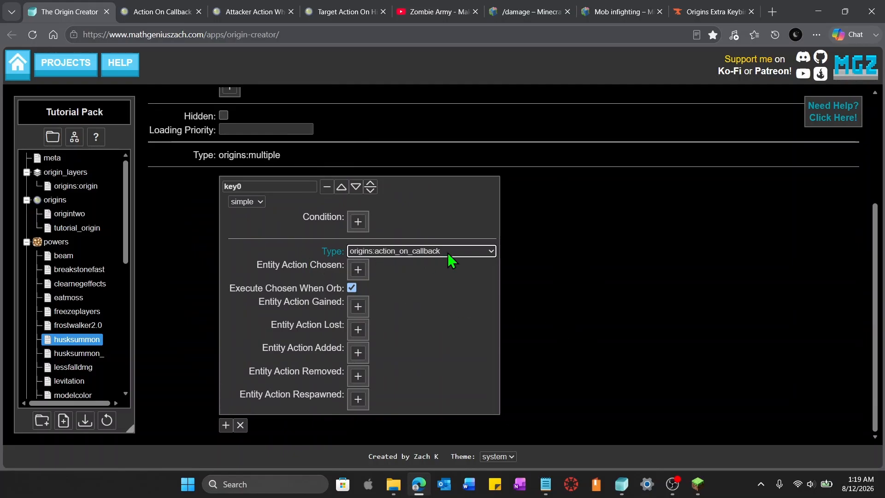
{"action": "left_click", "coordinate": [166, 12]}
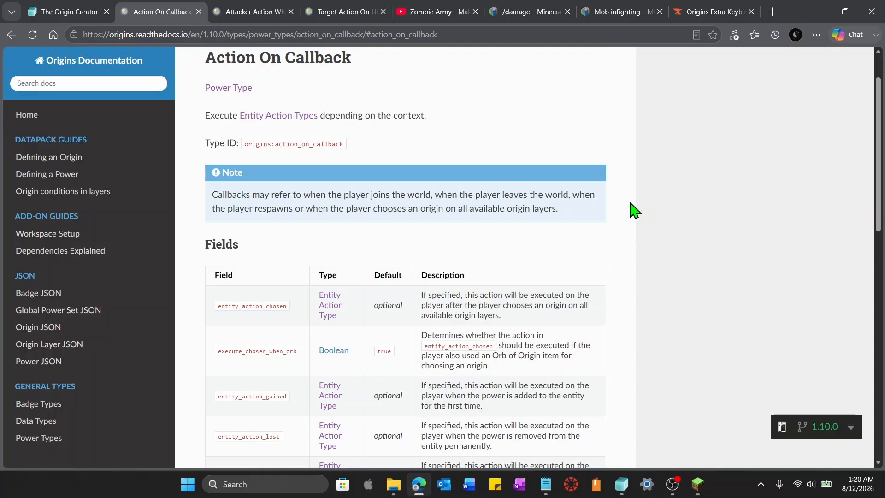
{"action": "scroll", "coordinate": [530, 295], "scroll_direction": "down", "scroll_amount": 2}
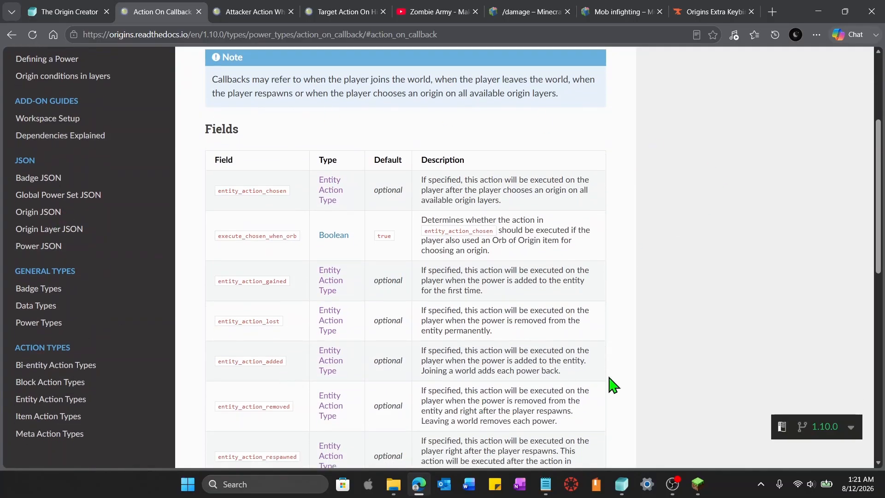
{"action": "scroll", "coordinate": [688, 383], "scroll_direction": "up", "scroll_amount": 2}
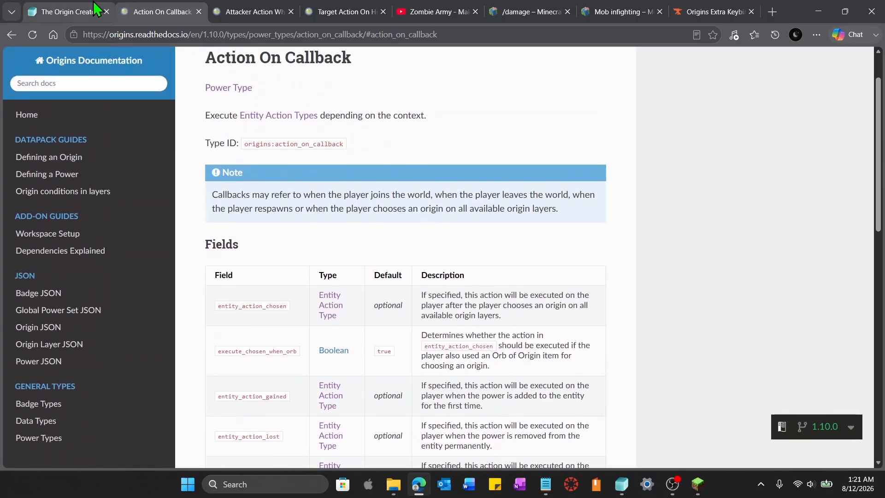
{"action": "left_click", "coordinate": [95, 9]}
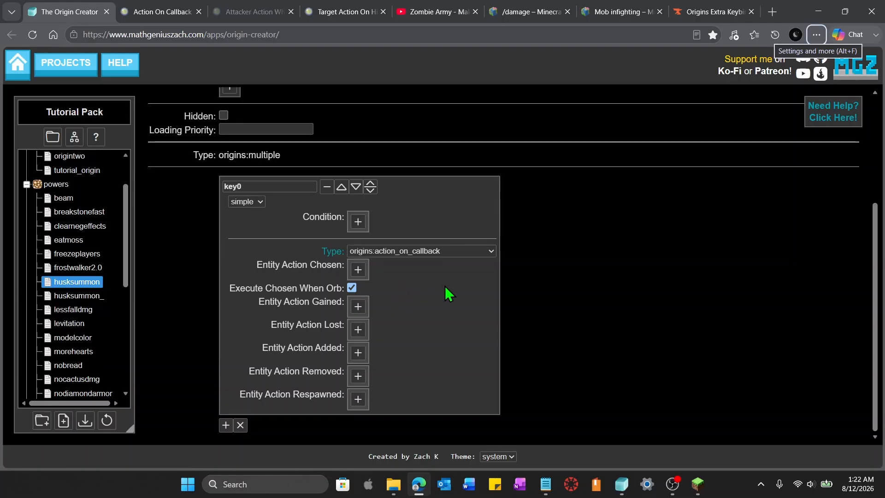
{"action": "mouse_move", "coordinate": [328, 273]}
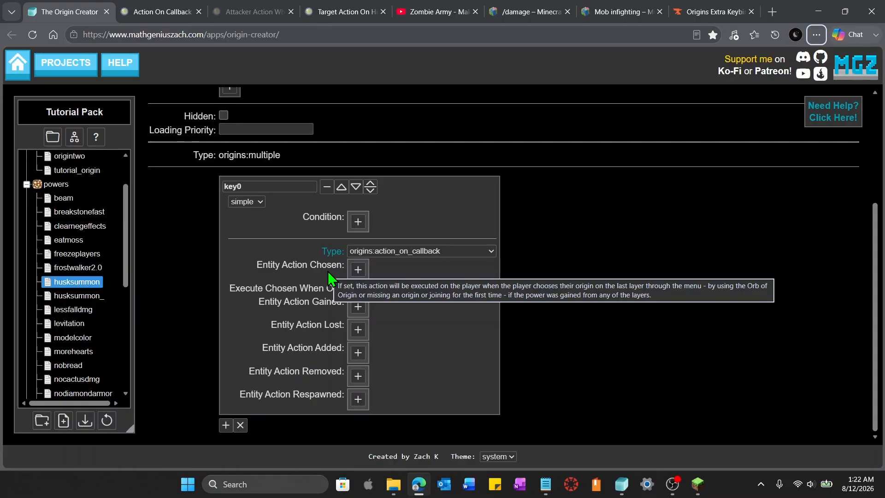
Add an Entity Action Chosen action of type origins:and
{"action": "left_click", "coordinate": [352, 288]}
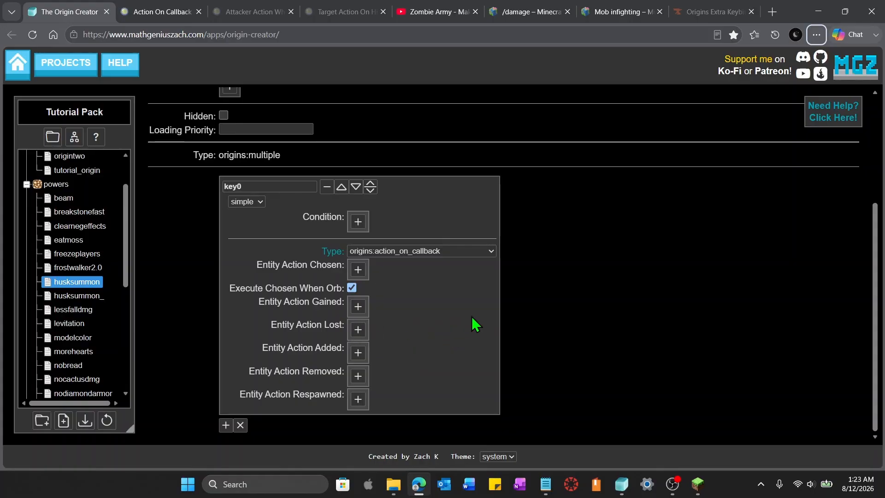
{"action": "left_click", "coordinate": [358, 270]}
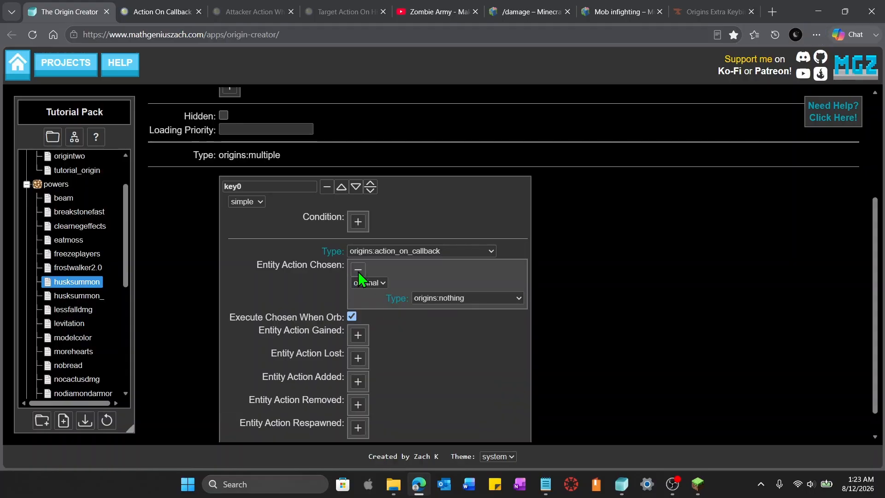
{"action": "left_click", "coordinate": [496, 299]}
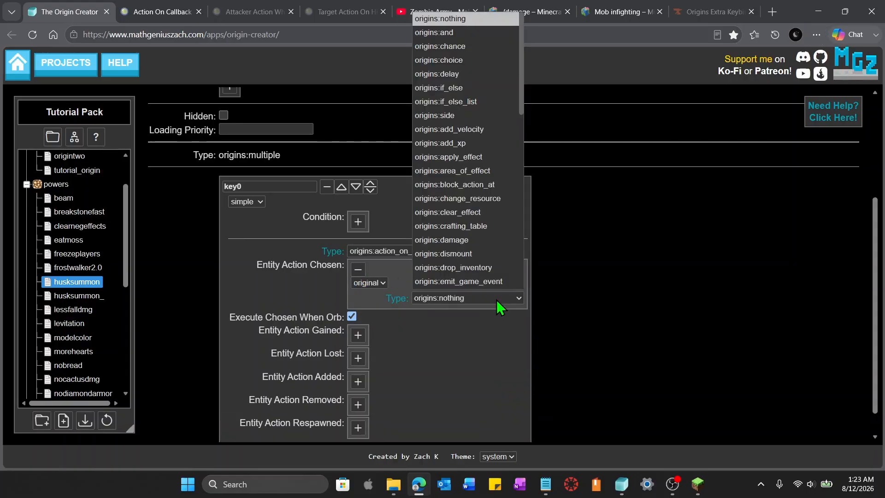
{"action": "left_click", "coordinate": [472, 40]}
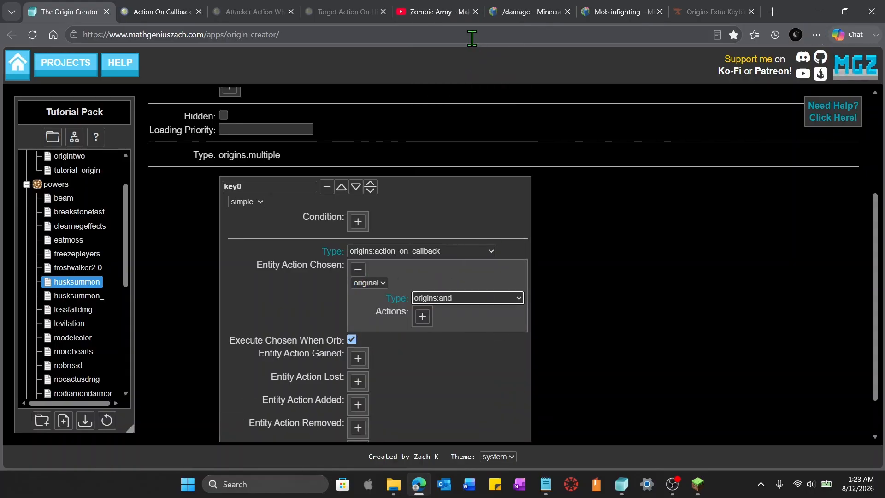
Add a first action inside the and action and set its type to origins:execute_command
{"action": "left_click", "coordinate": [422, 317]}
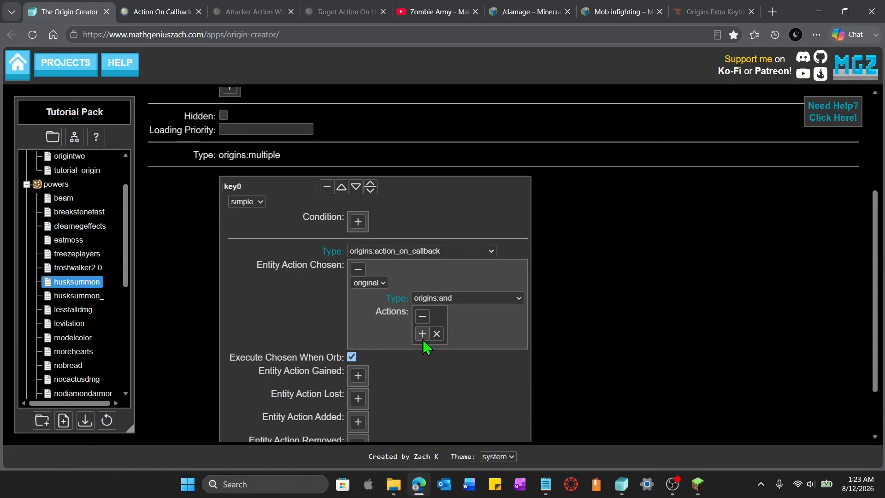
{"action": "left_click", "coordinate": [423, 339]}
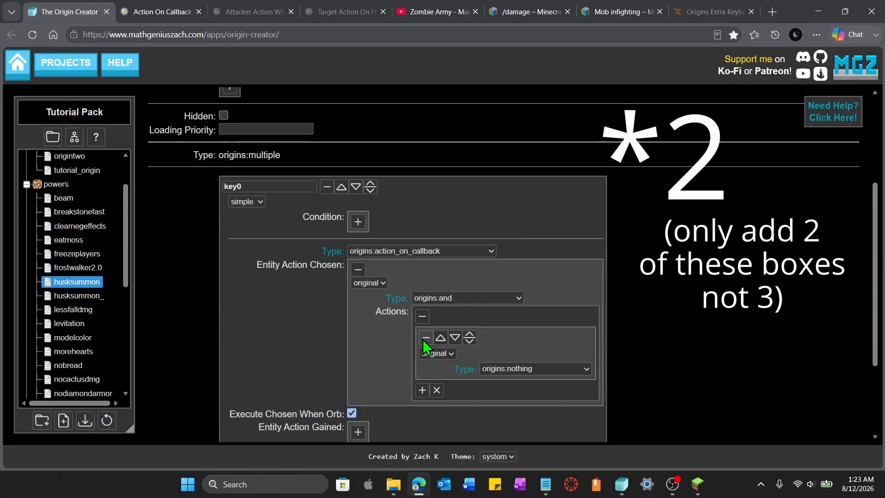
{"action": "left_click", "coordinate": [549, 372]}
{"action": "scroll", "coordinate": [556, 299], "scroll_direction": "down", "scroll_amount": 1}
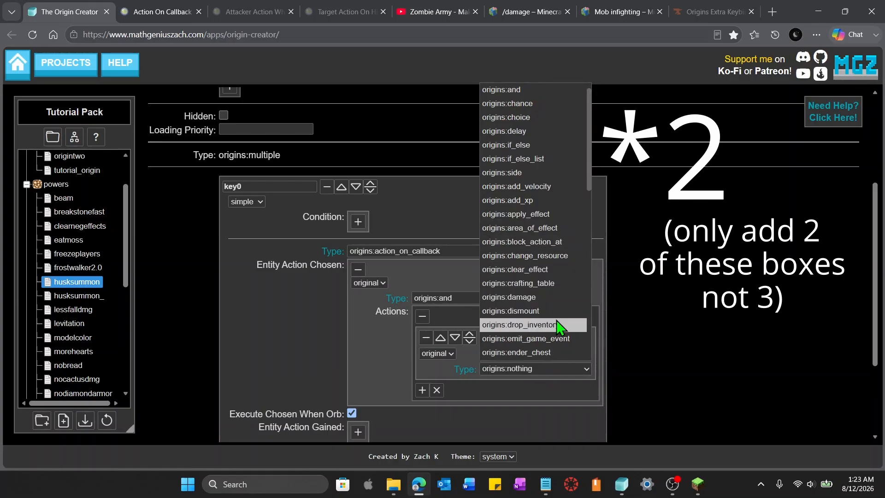
{"action": "scroll", "coordinate": [560, 331], "scroll_direction": "down", "scroll_amount": 1}
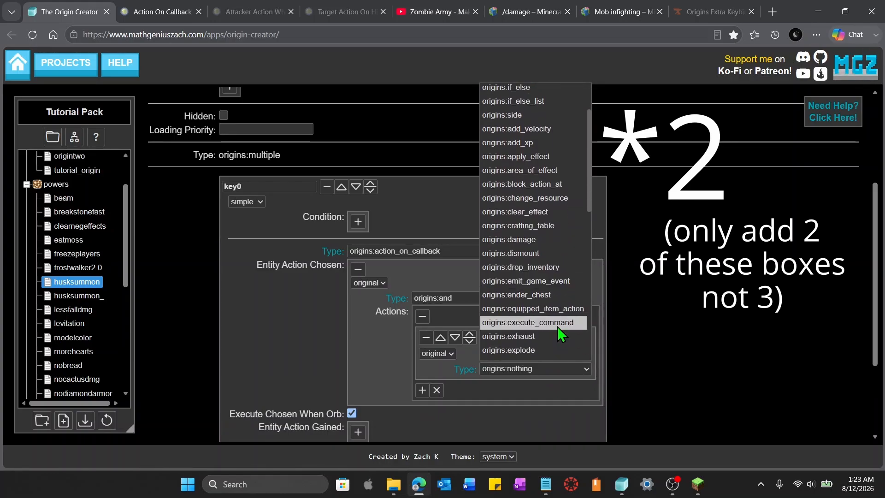
{"action": "left_click", "coordinate": [559, 325]}
Add a second action inside the and action and set its type to origins:execute_command
{"action": "scroll", "coordinate": [563, 336], "scroll_direction": "down", "scroll_amount": 4}
{"action": "left_click", "coordinate": [423, 263]}
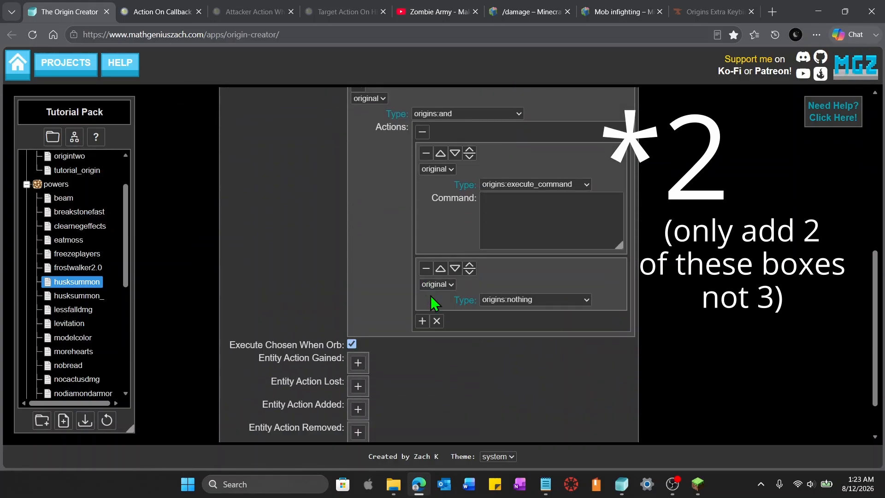
{"action": "left_click", "coordinate": [422, 321]}
{"action": "left_click", "coordinate": [581, 300]}
{"action": "scroll", "coordinate": [563, 267], "scroll_direction": "down", "scroll_amount": 1}
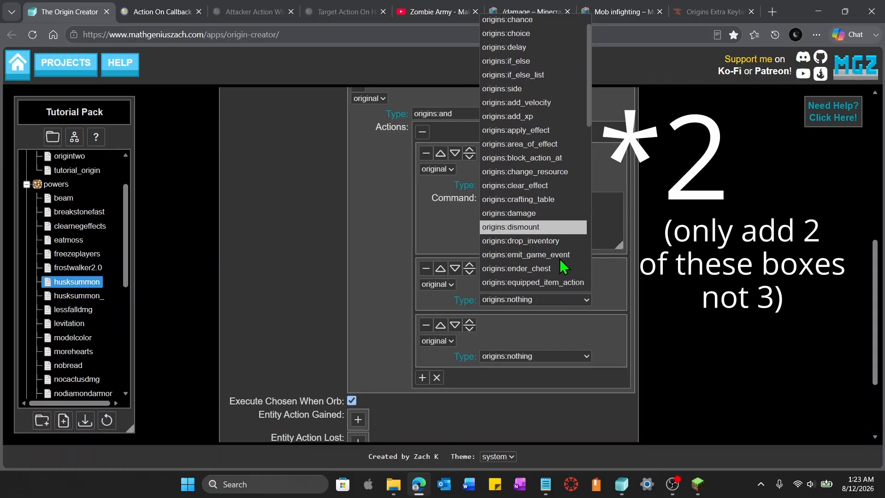
{"action": "left_click", "coordinate": [549, 267]}
{"action": "scroll", "coordinate": [546, 335], "scroll_direction": "up", "scroll_amount": 2}
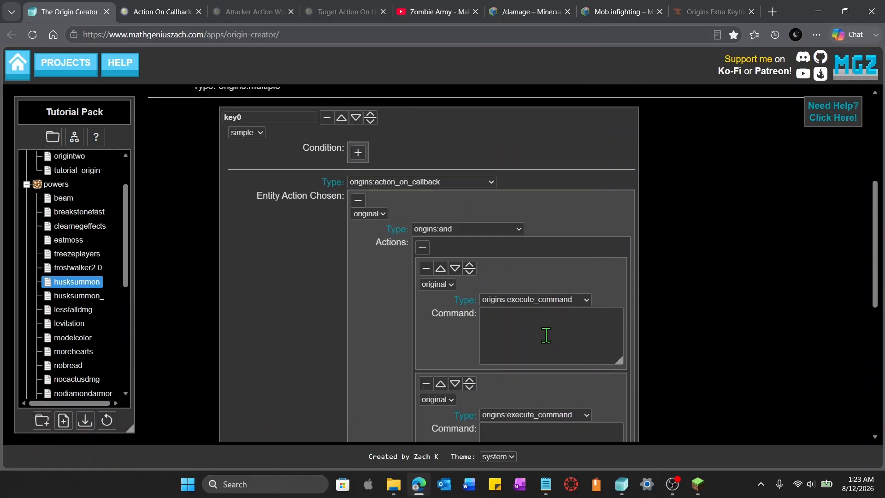
Set the first execute_command action's command to /team add tutorial_team
{"action": "left_click", "coordinate": [546, 335]}
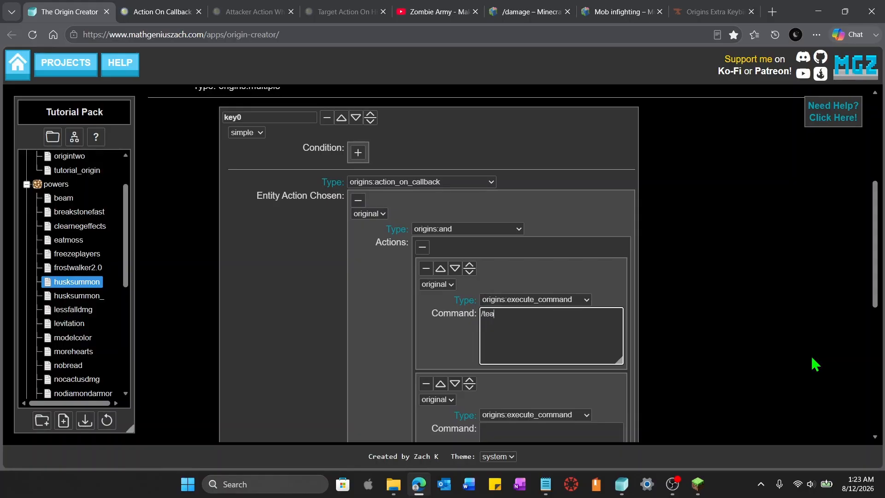
{"action": "type", "text": "/team add tutorial_team"}
{"action": "scroll", "coordinate": [591, 295], "scroll_direction": "down", "scroll_amount": 3}
{"action": "key", "text": "alt"}
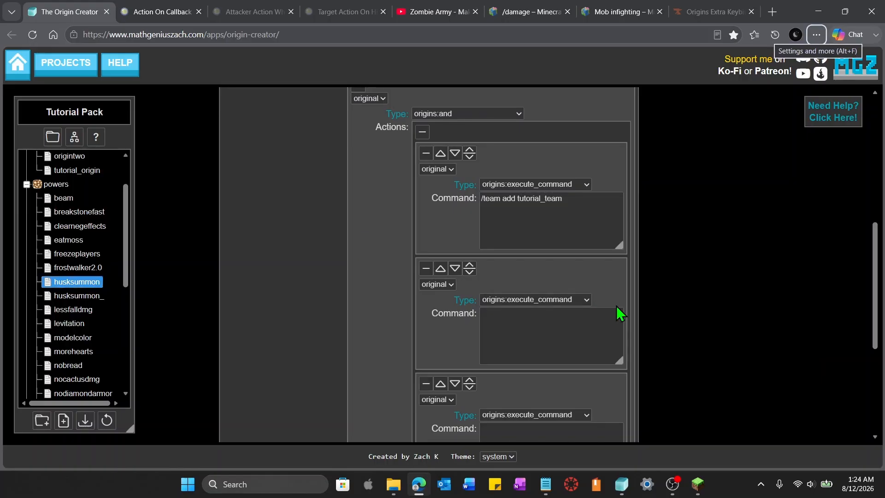
{"action": "key", "text": "alt+Tab"}
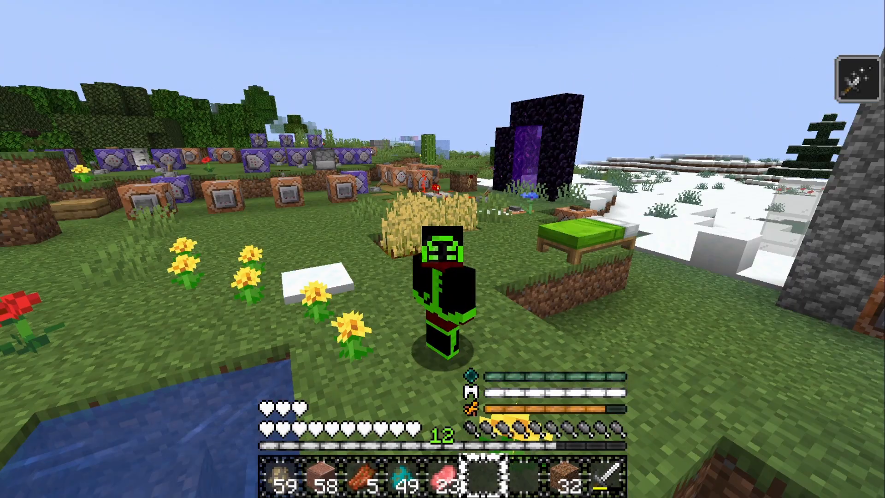
{"action": "key", "text": "w"}
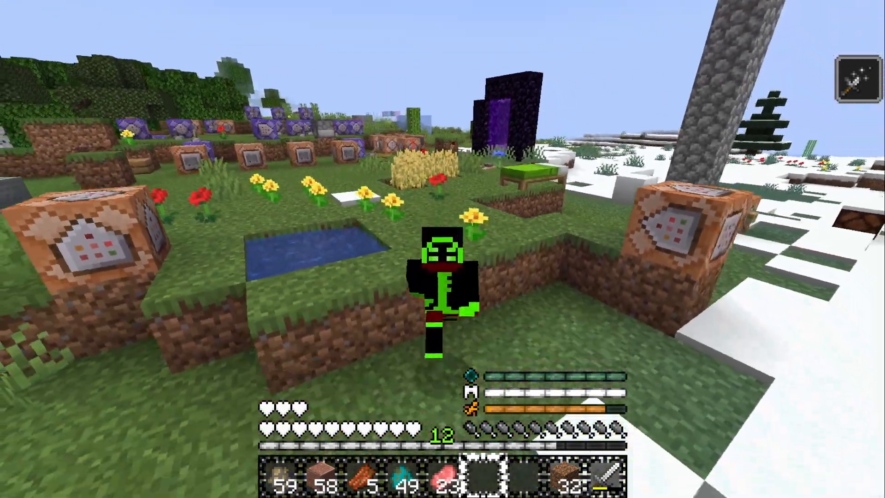
{"action": "key", "text": "w"}
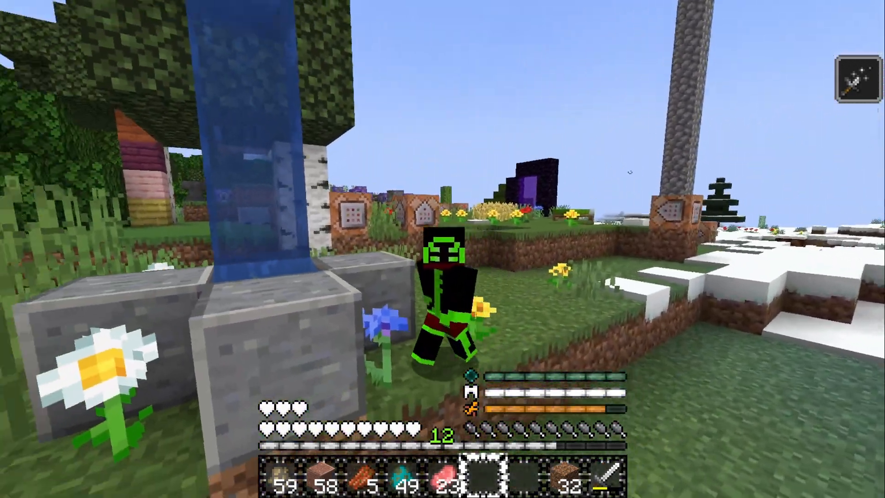
{"action": "key", "text": "w"}
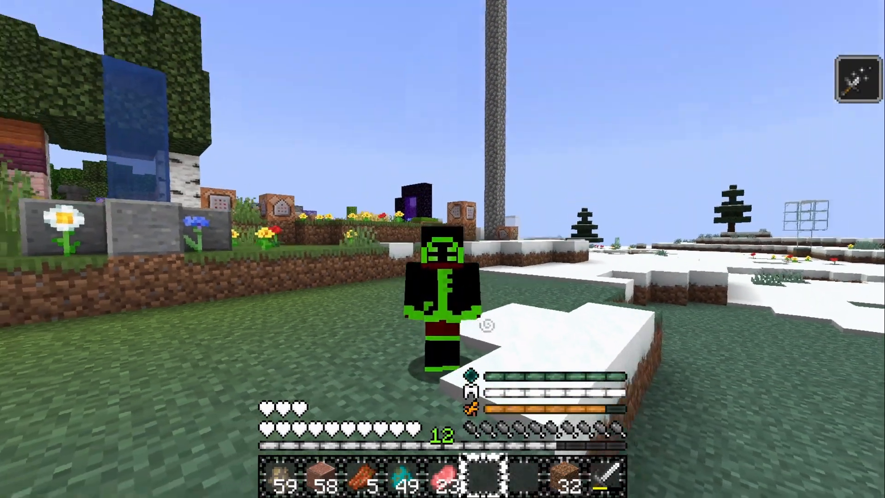
{"action": "key", "text": "w"}
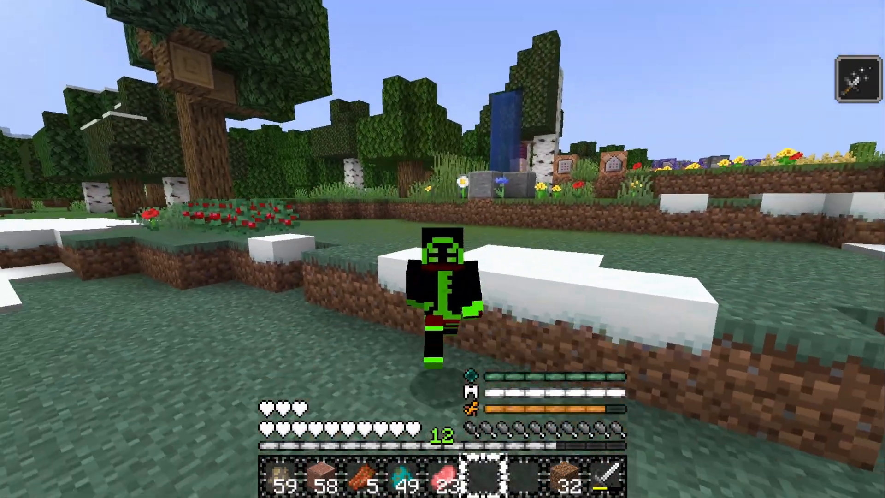
{"action": "key", "text": "w"}
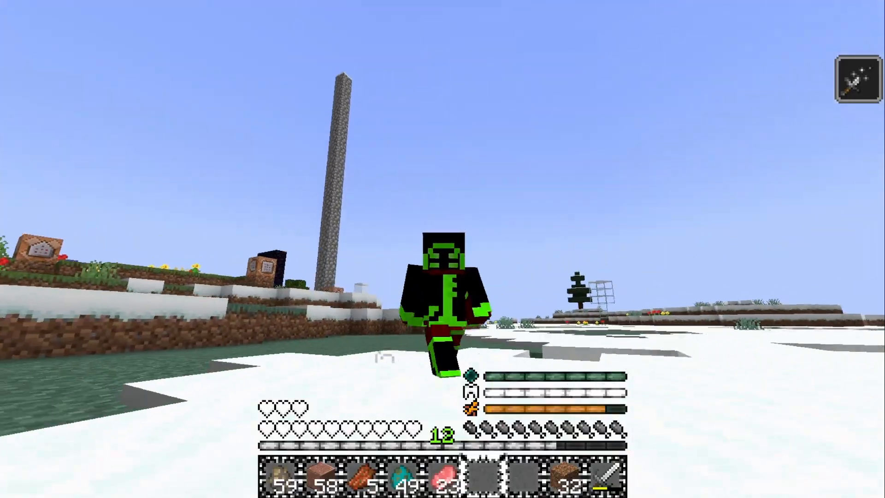
{"action": "key", "text": "w"}
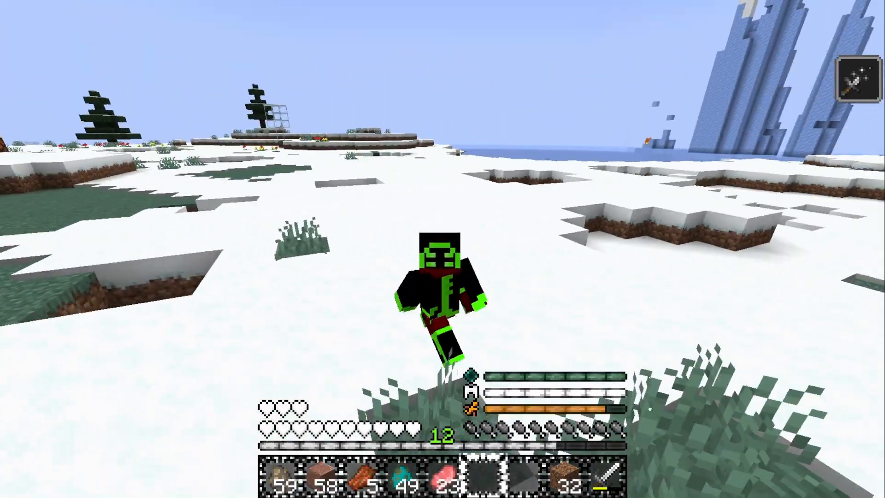
{"action": "key", "text": "w"}
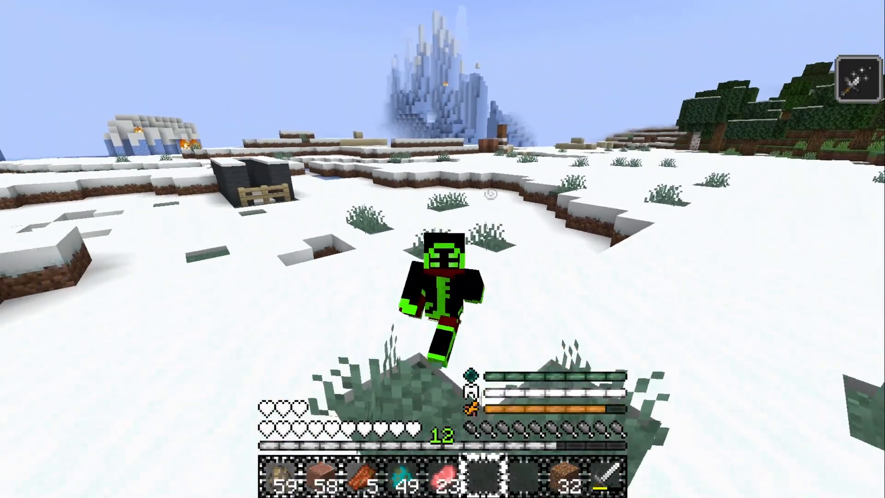
{"action": "key", "text": "w"}
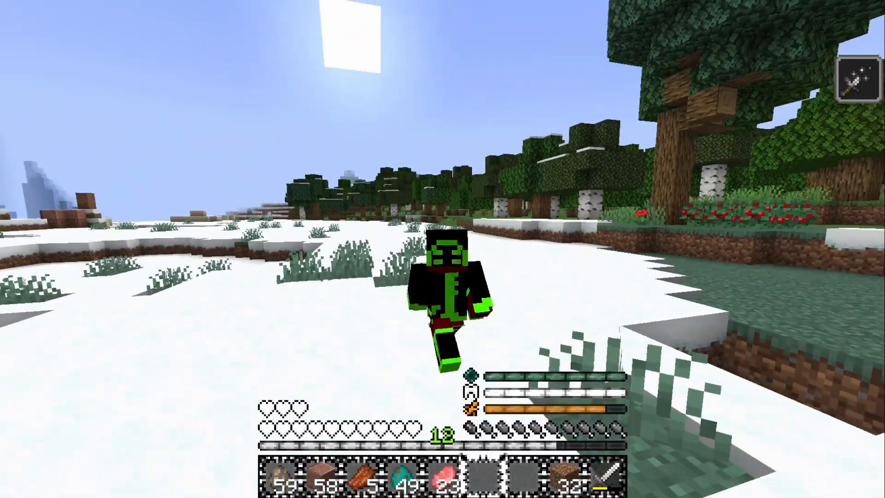
{"action": "key", "text": "w"}
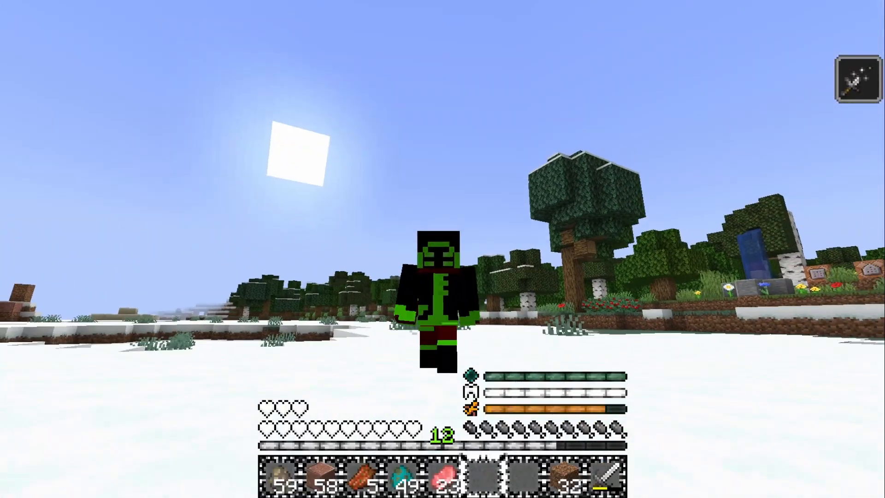
{"action": "key", "text": "w"}
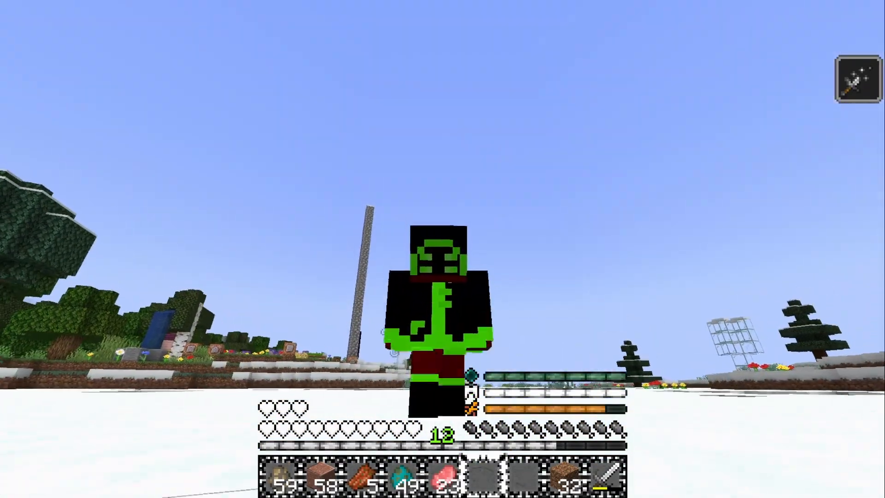
{"action": "key", "text": "w"}
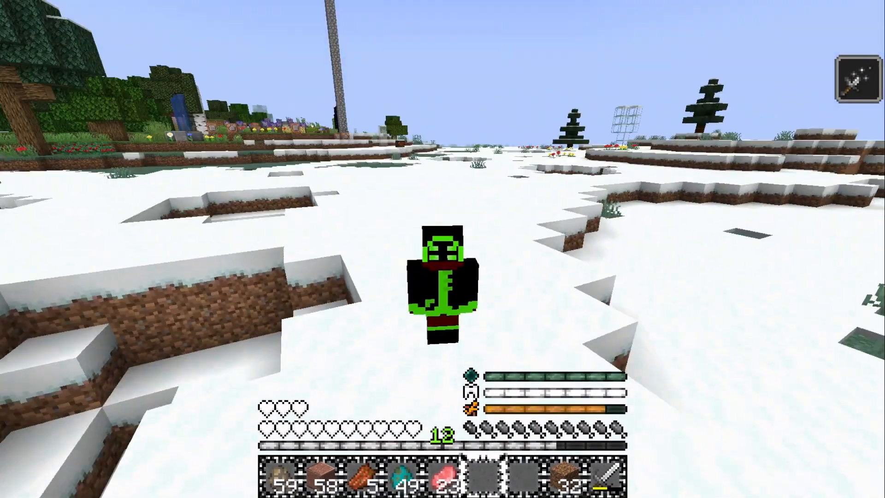
{"action": "key", "text": "w"}
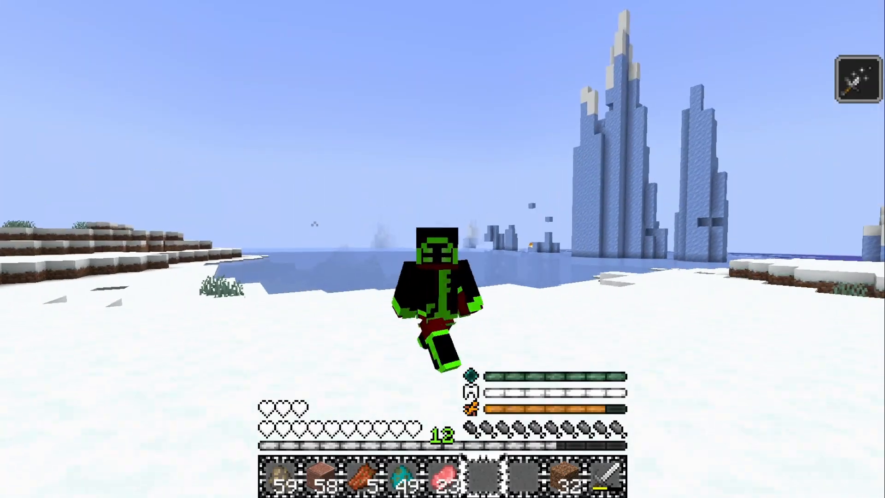
{"action": "key", "text": "space"}
{"action": "key", "text": "w"}
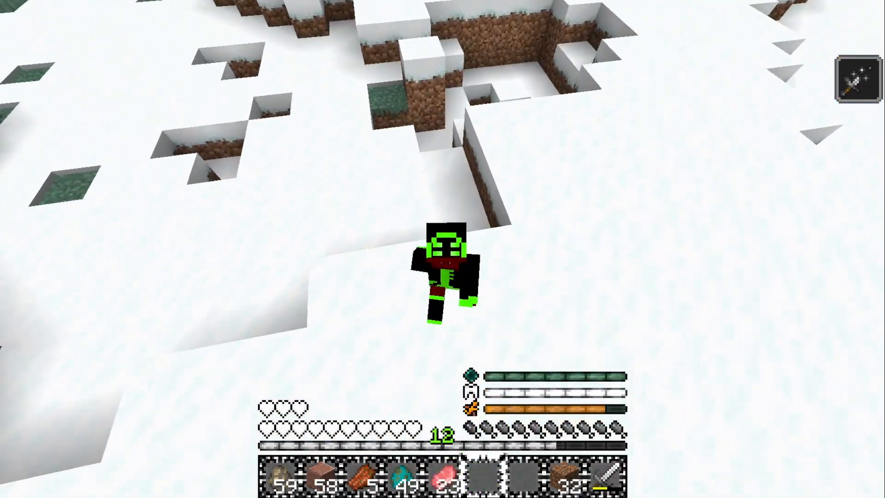
{"action": "key", "text": "w"}
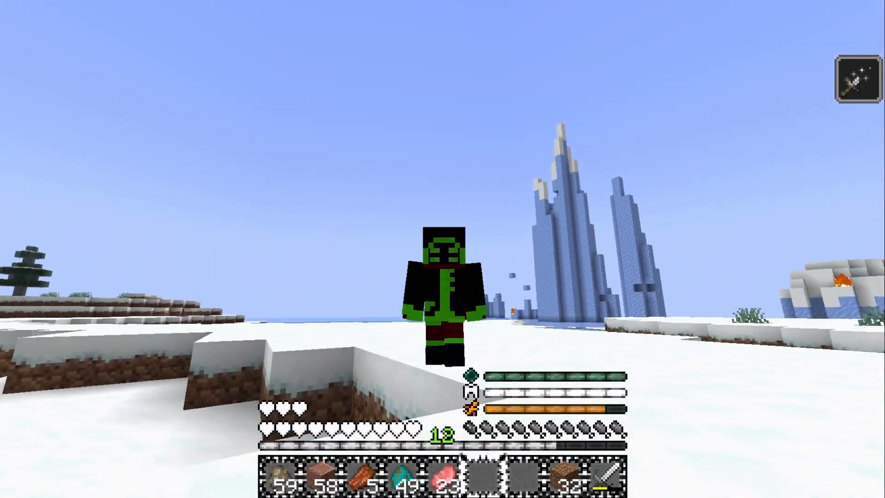
{"action": "key", "text": "w"}
{"action": "key", "text": "w"}
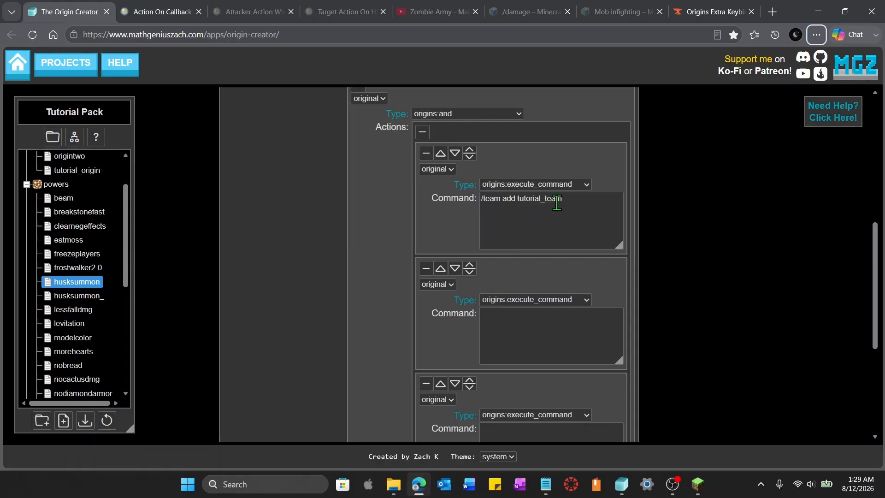
Set the second execute_command action's command to /team join tutorial_team
{"action": "left_click", "coordinate": [584, 332]}
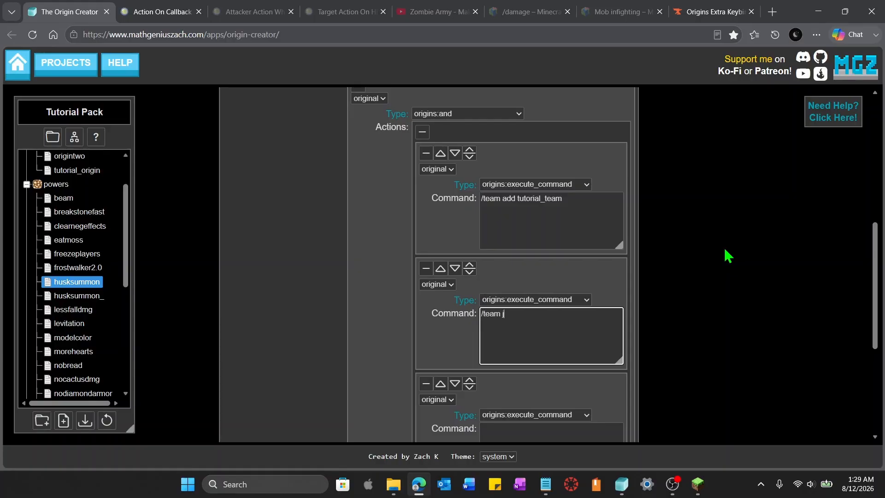
{"action": "type", "text": "/team join tutorial_team"}
{"action": "left_click", "coordinate": [729, 256]}
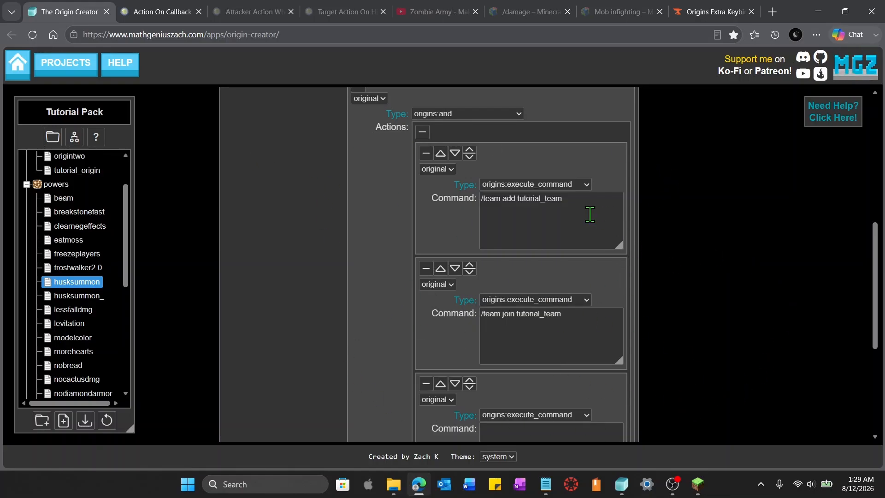
Add an Entity Action Lost action of type origins:execute_command with the command /team leave @s
{"action": "scroll", "coordinate": [709, 319], "scroll_direction": "down", "scroll_amount": 6}
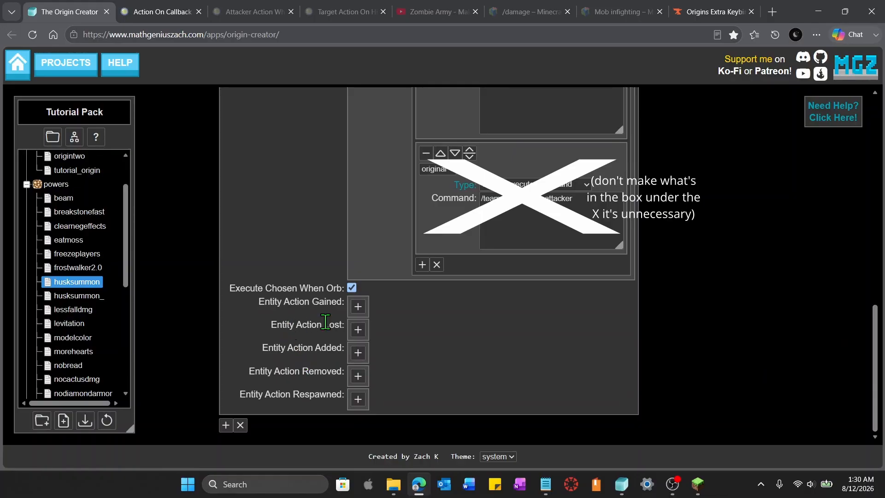
{"action": "left_click", "coordinate": [359, 329]}
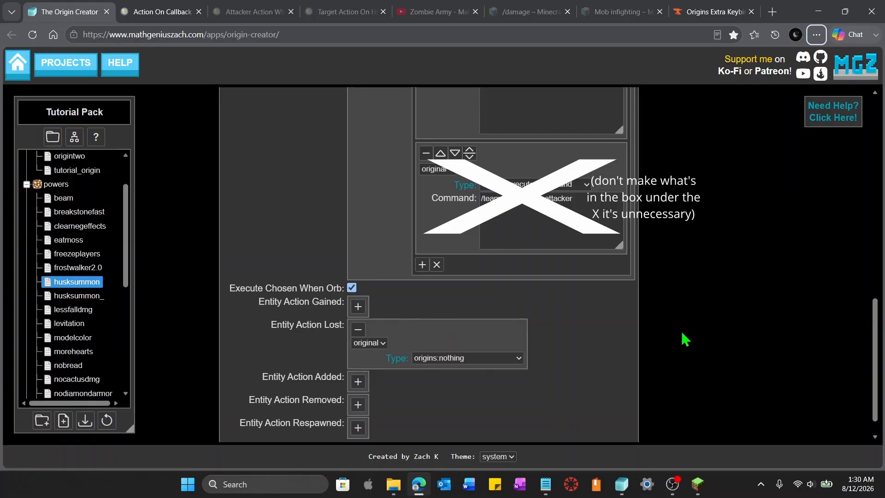
{"action": "scroll", "coordinate": [686, 336], "scroll_direction": "up", "scroll_amount": 3}
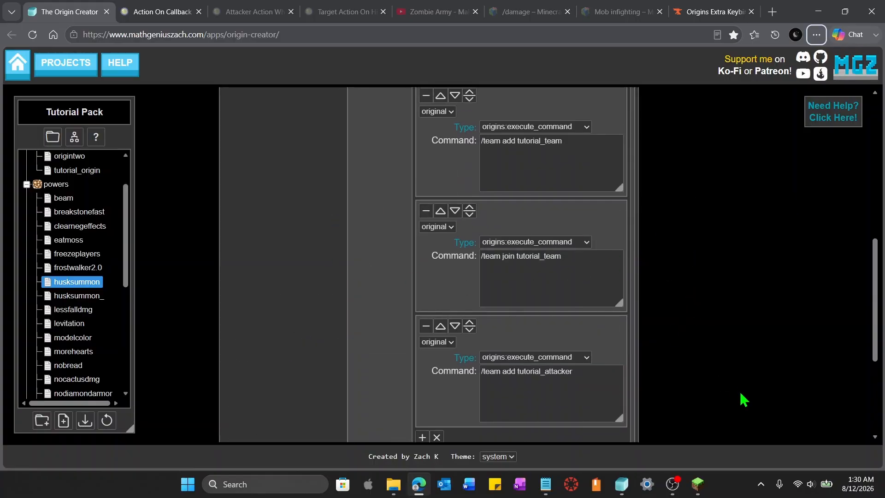
{"action": "scroll", "coordinate": [741, 394], "scroll_direction": "down", "scroll_amount": 4}
{"action": "left_click", "coordinate": [503, 331]}
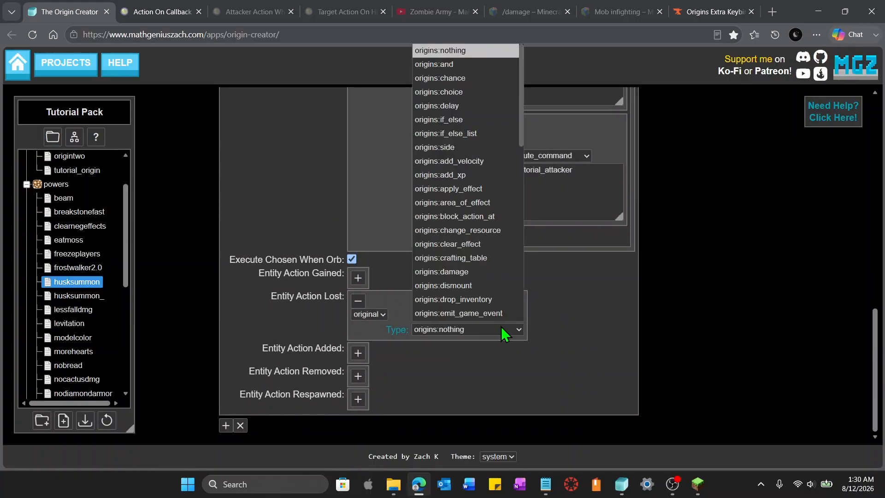
{"action": "scroll", "coordinate": [499, 304], "scroll_direction": "down", "scroll_amount": 1}
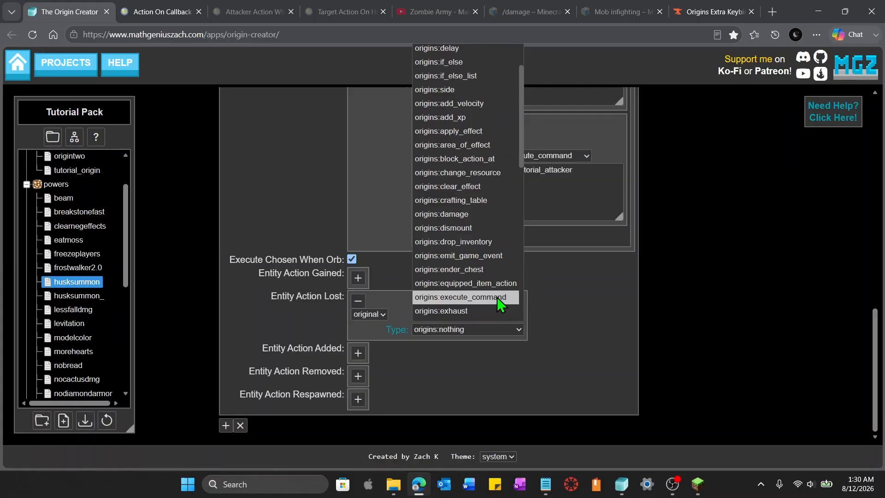
{"action": "left_click", "coordinate": [497, 298]}
{"action": "left_click", "coordinate": [514, 369]}
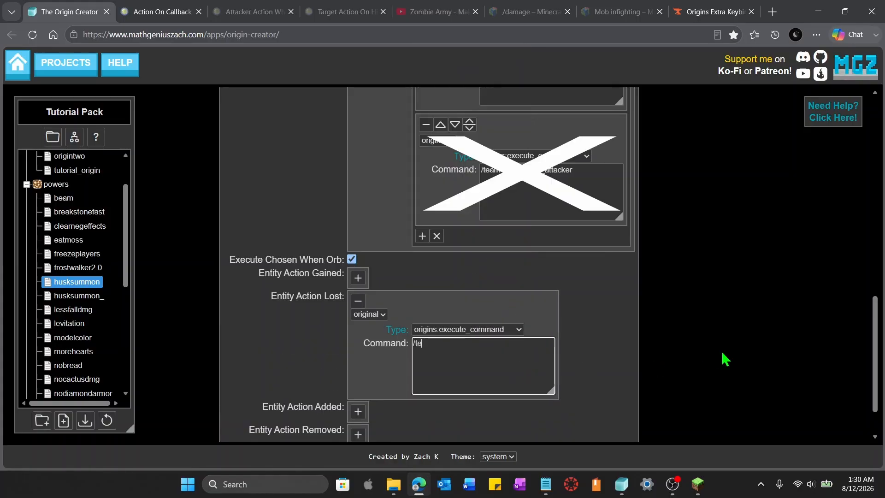
{"action": "type", "text": "/team leave"}
{"action": "scroll", "coordinate": [543, 293], "scroll_direction": "down", "scroll_amount": 1}
{"action": "type", "text": "@s"}
{"action": "left_click", "coordinate": [681, 309]}
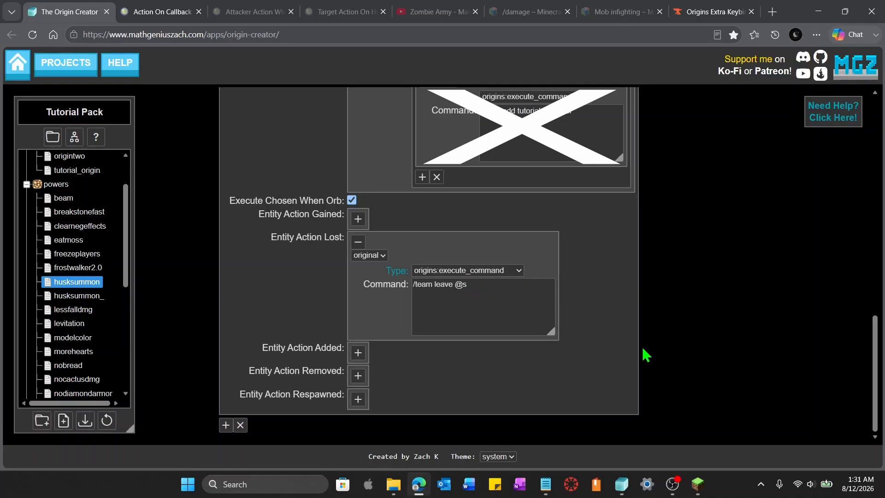
Add a second sub-power key1 to the multiple power and set its type to origins:active_self
{"action": "key", "text": "alt"}
{"action": "scroll", "coordinate": [674, 375], "scroll_direction": "up", "scroll_amount": 15}
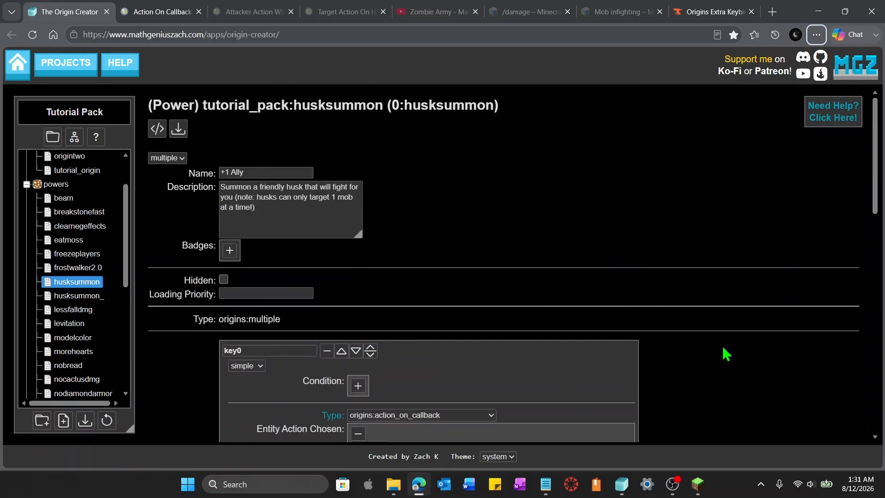
{"action": "scroll", "coordinate": [756, 343], "scroll_direction": "down", "scroll_amount": 10}
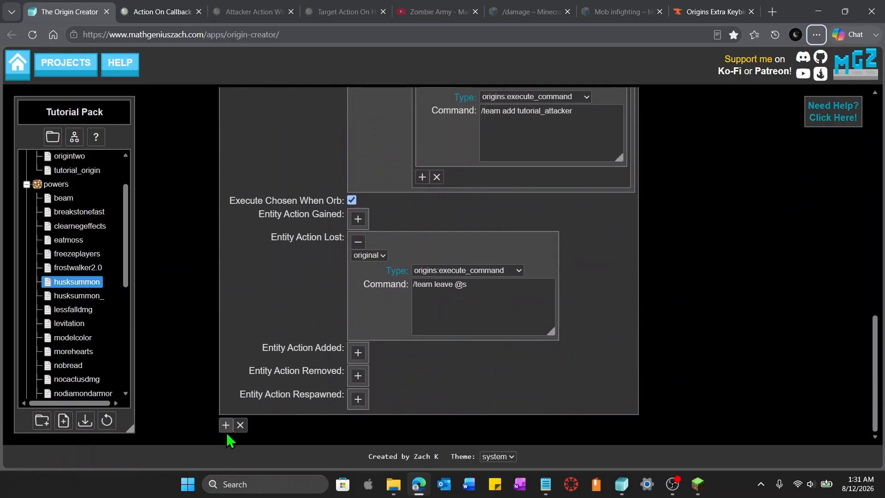
{"action": "left_click", "coordinate": [226, 424]}
{"action": "scroll", "coordinate": [540, 426], "scroll_direction": "down", "scroll_amount": 2}
{"action": "left_click", "coordinate": [433, 404]}
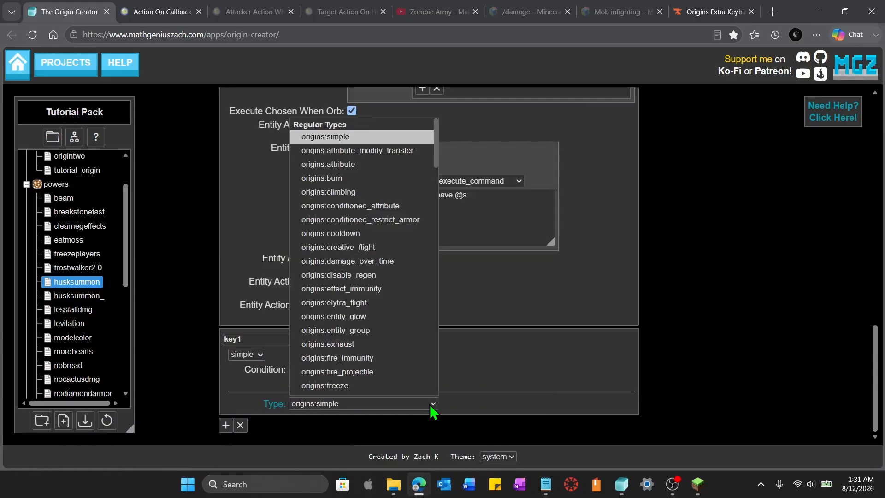
{"action": "scroll", "coordinate": [405, 332], "scroll_direction": "down", "scroll_amount": 10}
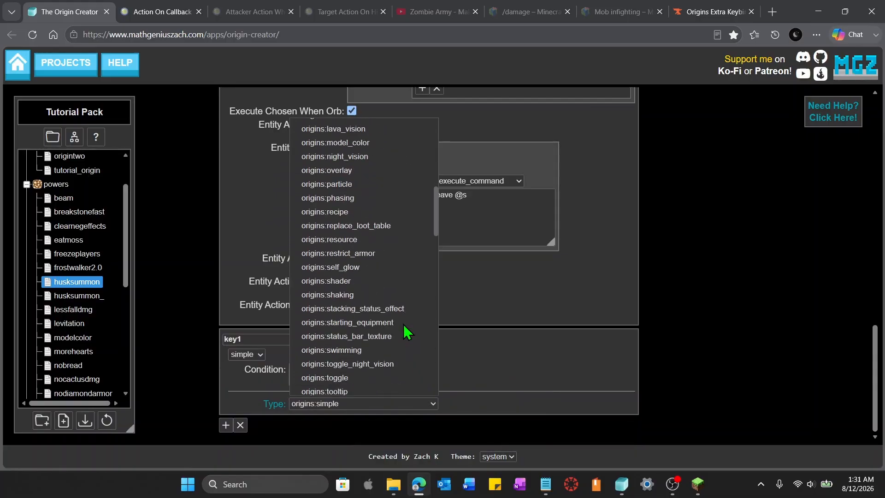
{"action": "scroll", "coordinate": [404, 334], "scroll_direction": "down", "scroll_amount": 5}
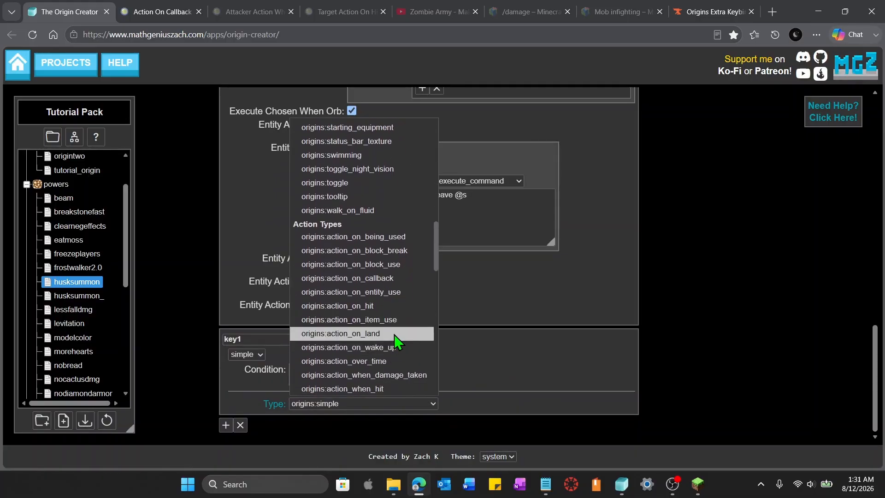
{"action": "left_click", "coordinate": [384, 287]}
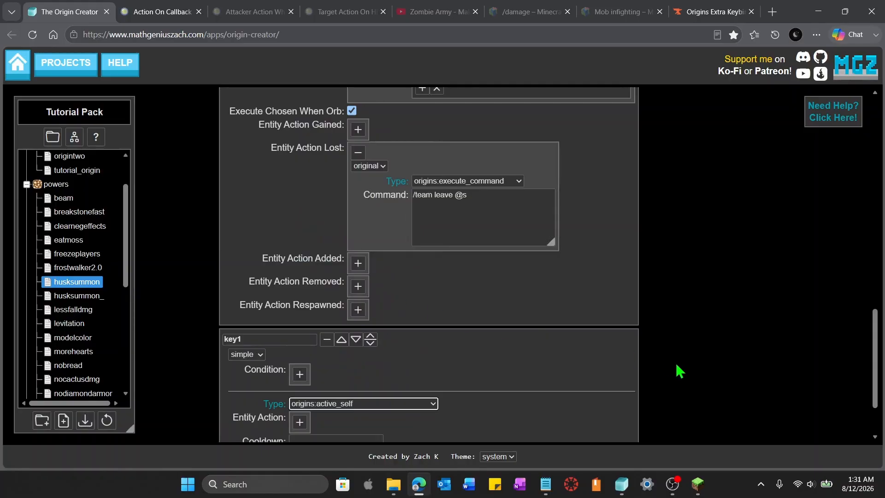
{"action": "scroll", "coordinate": [680, 371], "scroll_direction": "down", "scroll_amount": 2}
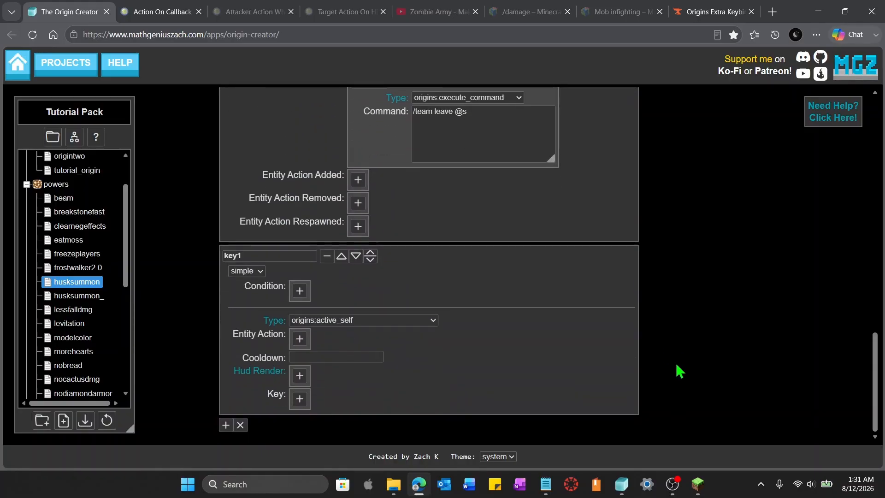
Set key1's key to key.origins.nonary_active, pasted from the Origins Extra Keybinds page
{"action": "left_click", "coordinate": [699, 13]}
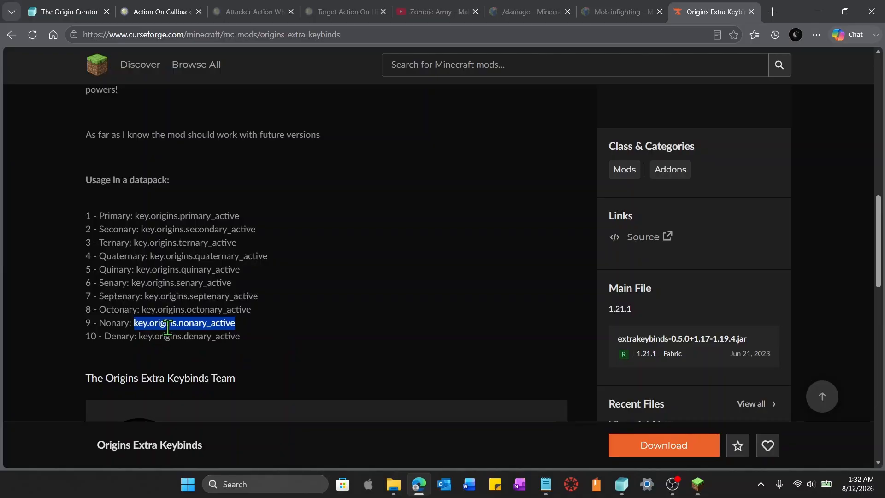
{"action": "left_click", "coordinate": [69, 8]}
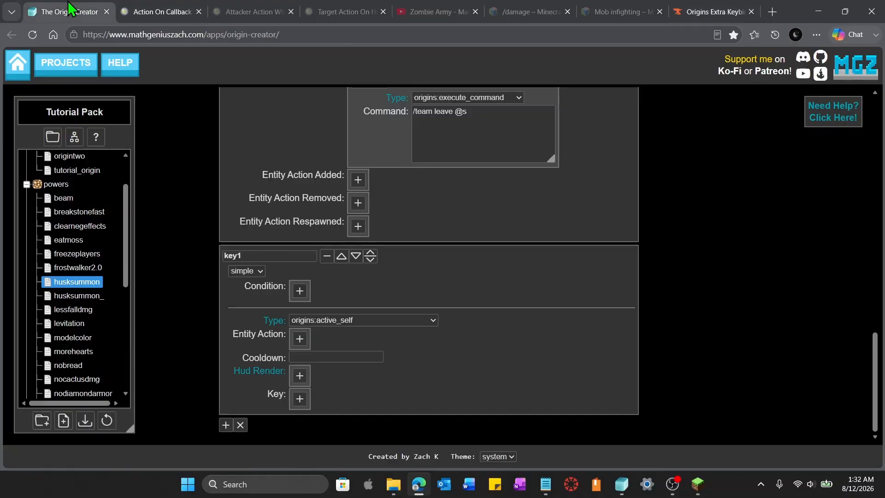
{"action": "left_click", "coordinate": [299, 399]}
{"action": "left_click", "coordinate": [397, 426]}
{"action": "type", "text": "key.origins.nonary_active"}
{"action": "scroll", "coordinate": [499, 366], "scroll_direction": "down", "scroll_amount": 1}
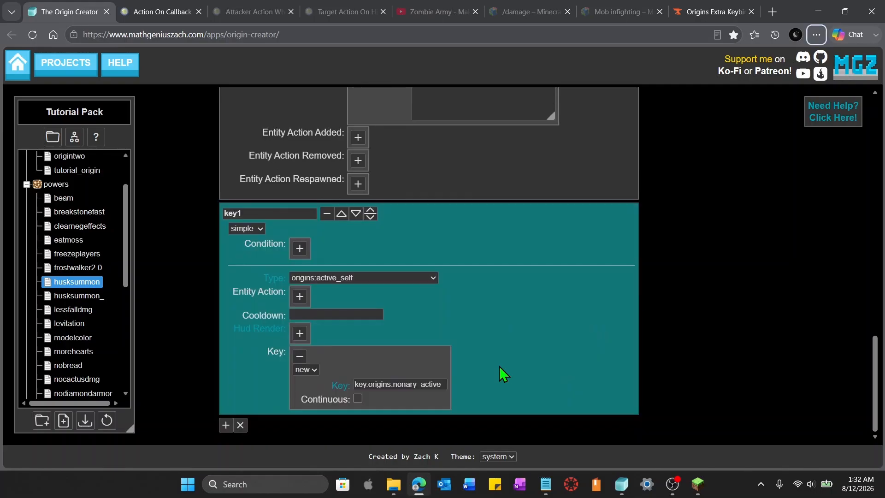
Set key1's cooldown to 1000
{"action": "left_click", "coordinate": [337, 314]}
{"action": "type", "text": "1"}
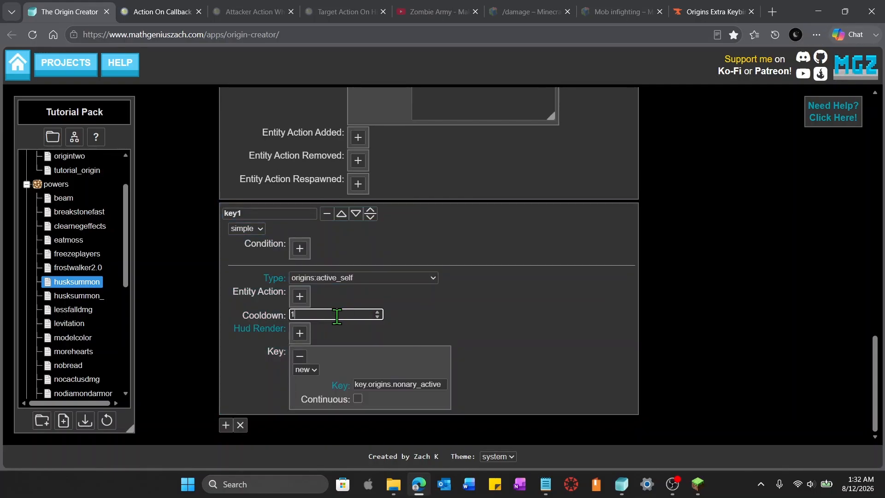
{"action": "type", "text": "000"}
Add a HUD render to key1 with sprite location origins:textures/gui/community/huang/resource_bar_02.png and bar index 4
{"action": "left_click", "coordinate": [300, 333]}
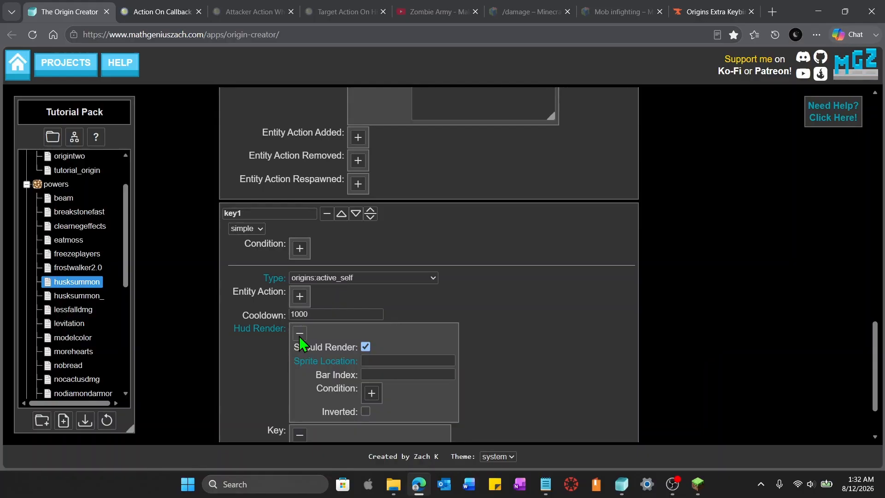
{"action": "left_click", "coordinate": [314, 364]}
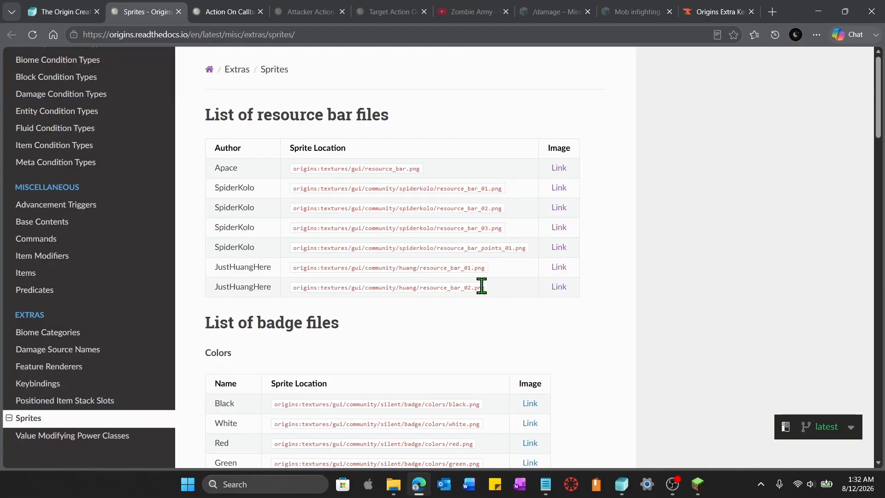
{"action": "left_click_drag", "start_coordinate": [482, 287], "coordinate": [283, 299]}
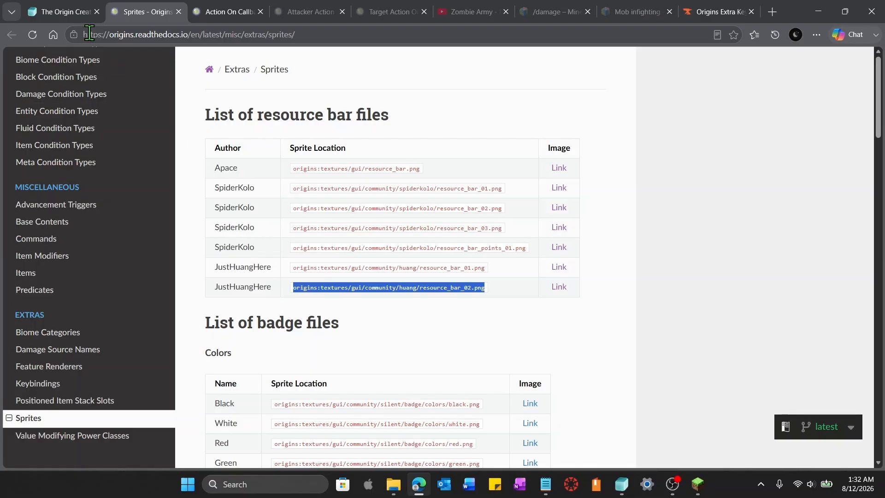
{"action": "left_click", "coordinate": [63, 12]}
{"action": "left_click", "coordinate": [412, 361]}
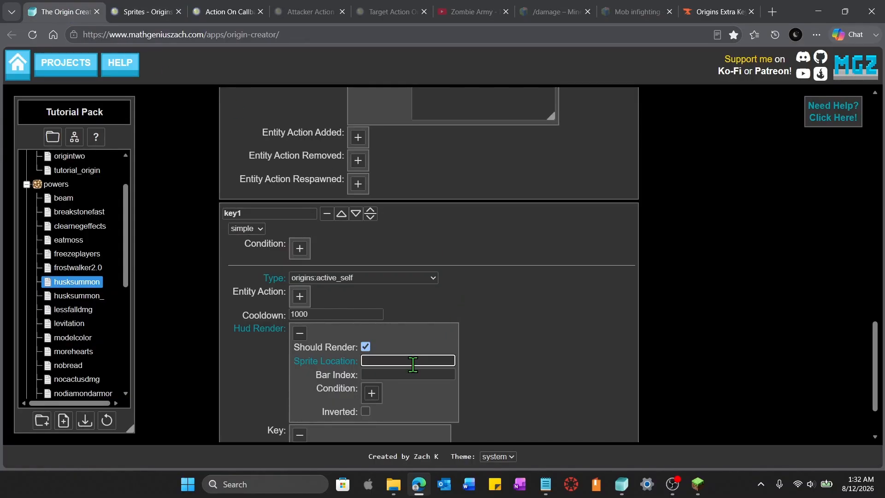
{"action": "key", "text": "ctrl+v"}
{"action": "left_click", "coordinate": [409, 375]}
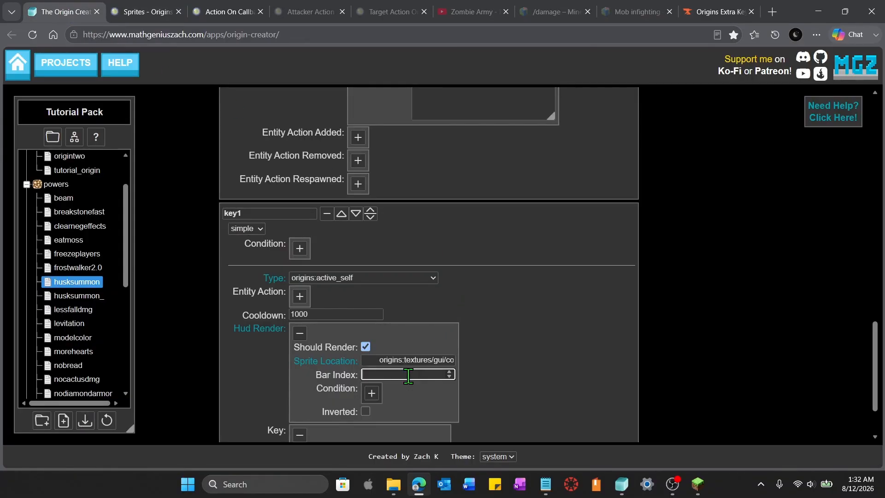
{"action": "left_click", "coordinate": [376, 361]}
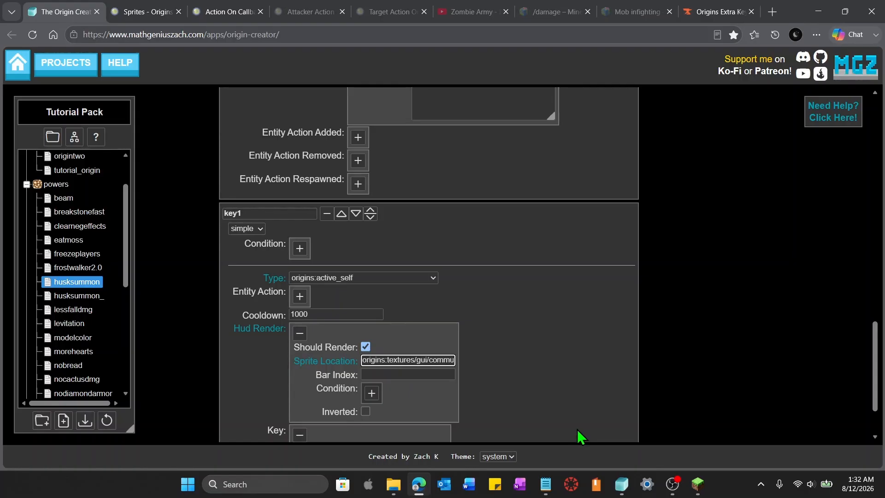
{"action": "left_click", "coordinate": [425, 375]}
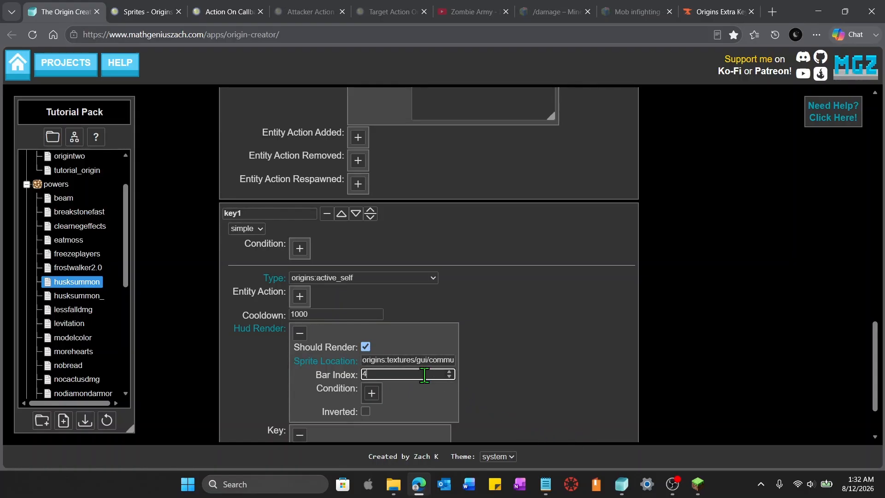
{"action": "type", "text": "4"}
{"action": "left_click", "coordinate": [683, 350]}
{"action": "scroll", "coordinate": [600, 351], "scroll_direction": "down", "scroll_amount": 2}
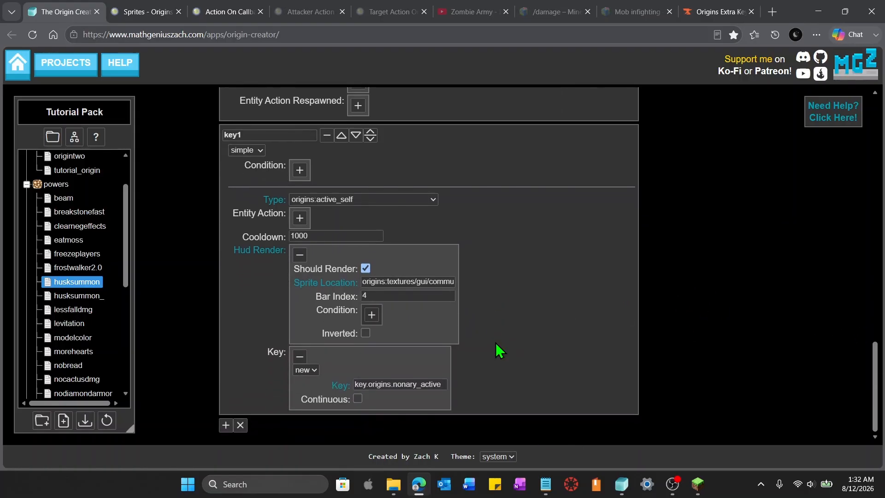
Give key1 an origins:execute_command entity action and begin its command with /summon minecraft:husk
{"action": "left_click", "coordinate": [301, 217]}
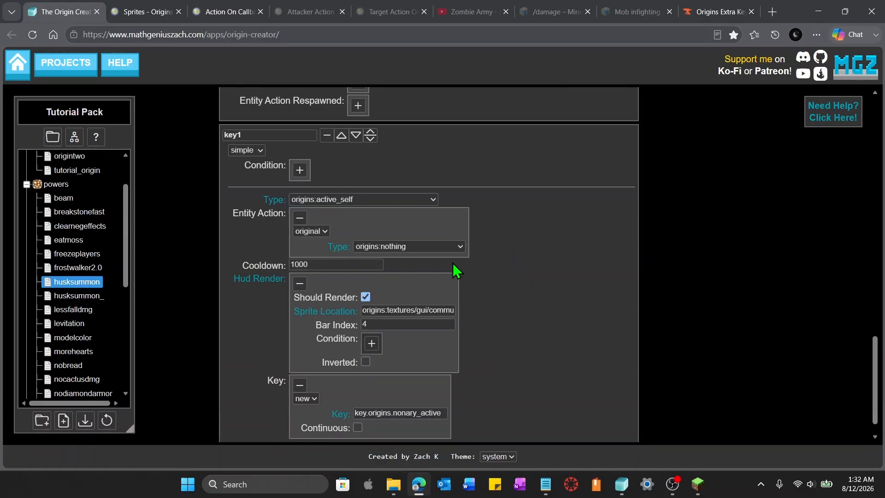
{"action": "left_click", "coordinate": [457, 248]}
{"action": "scroll", "coordinate": [460, 207], "scroll_direction": "down", "scroll_amount": 3}
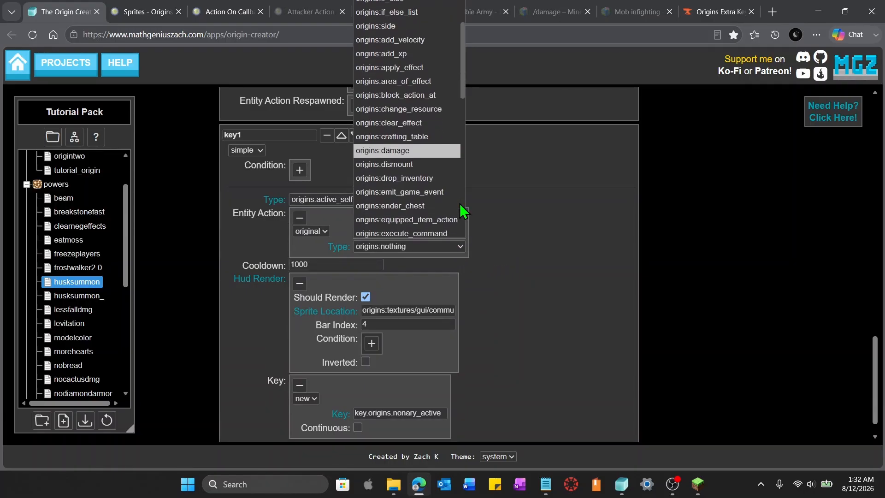
{"action": "left_click", "coordinate": [422, 174]}
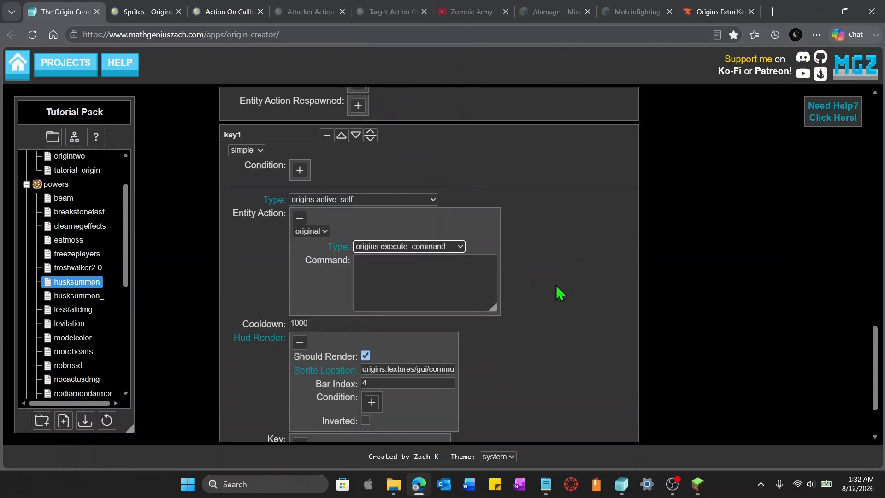
{"action": "left_click", "coordinate": [433, 283]}
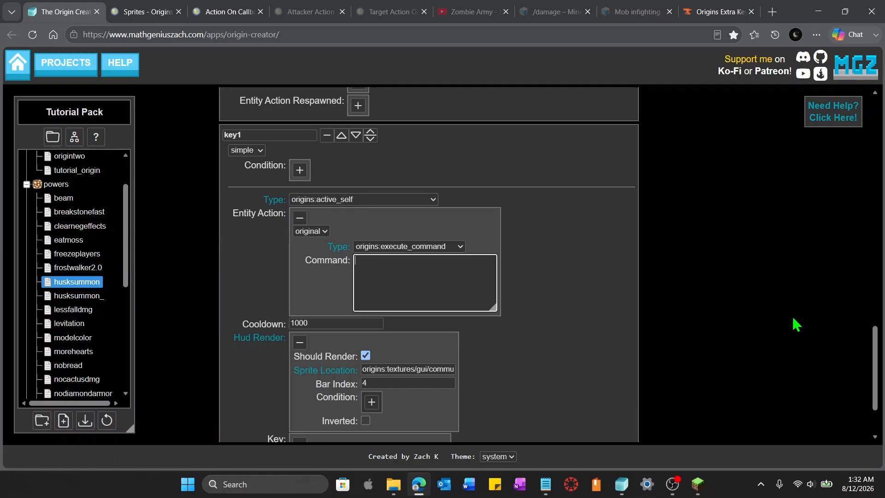
{"action": "type", "text": "/summon "}
{"action": "type", "text": "hs"}
{"action": "type", "text": "sk"}
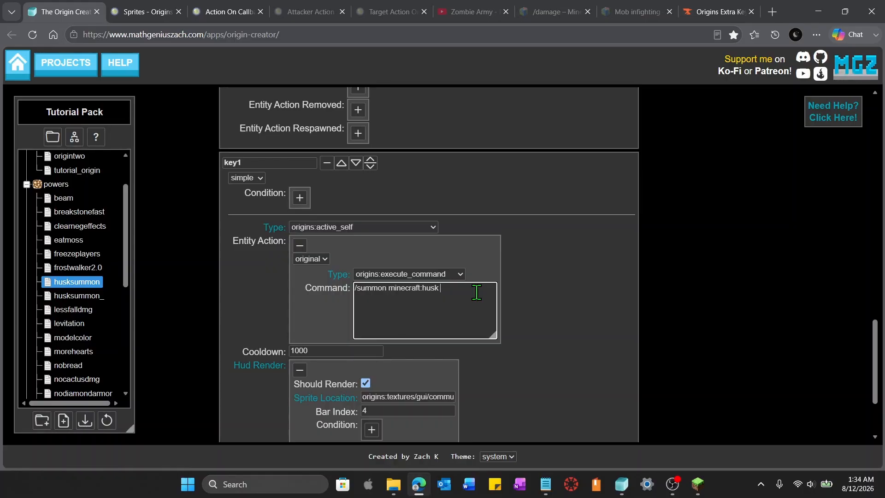
Complete key1's command as /summon minecraft:husk ~ ~ ~ {Team:"tutorial_team"}
{"action": "scroll", "coordinate": [626, 374], "scroll_direction": "up", "scroll_amount": 15}
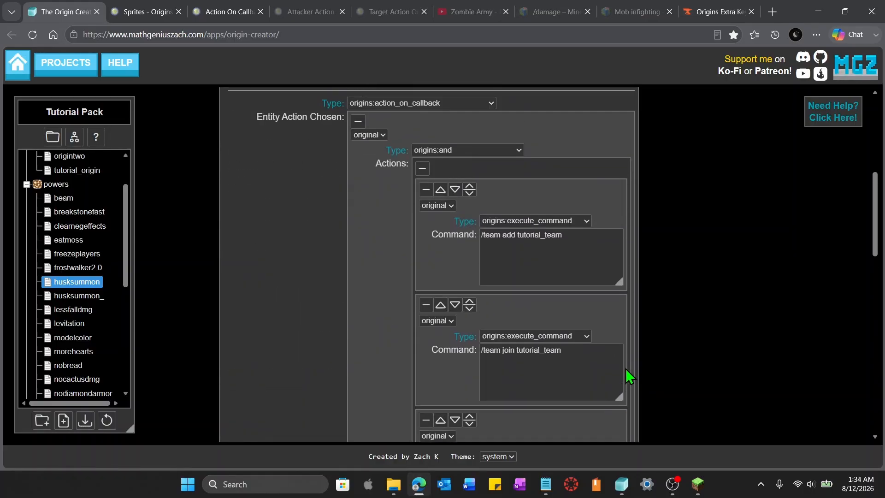
{"action": "scroll", "coordinate": [807, 348], "scroll_direction": "down", "scroll_amount": 15}
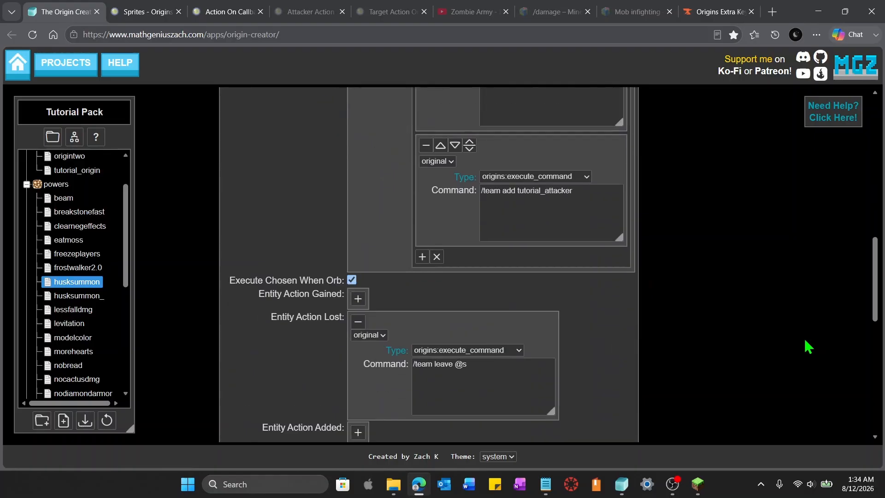
{"action": "scroll", "coordinate": [808, 346], "scroll_direction": "down", "scroll_amount": 3}
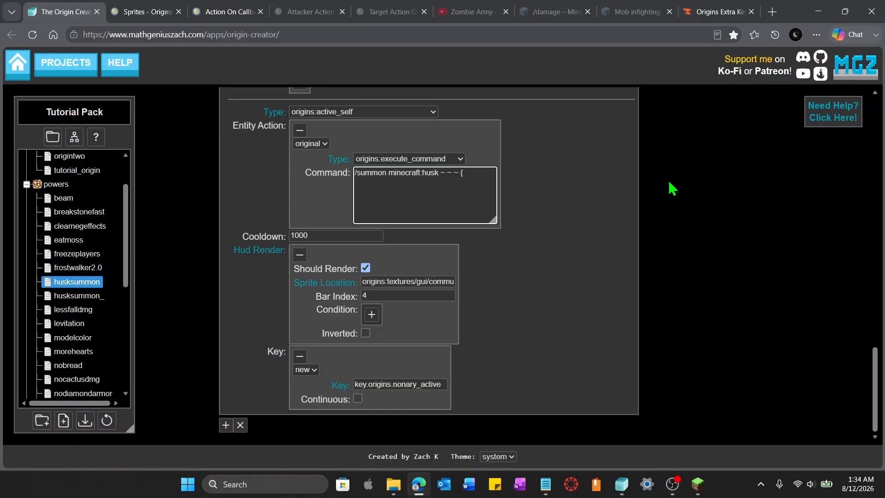
{"action": "type", "text": "eam:\"tutorial_team"}
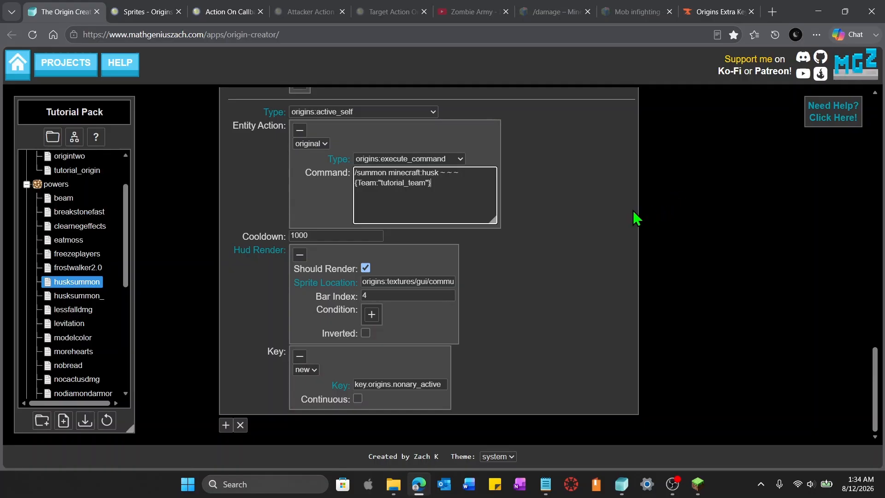
{"action": "left_click", "coordinate": [606, 215]}
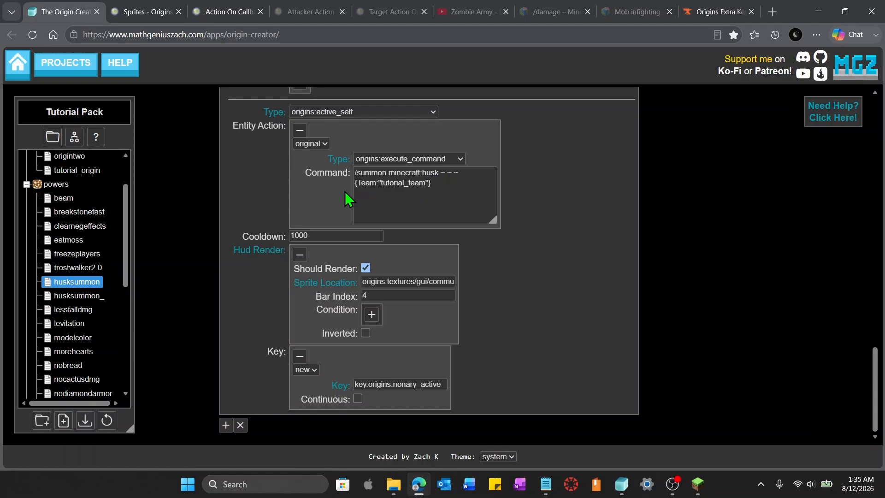
Add a third sub-power key2 to the multiple power with type origins:attacker_action_when_hit
{"action": "key", "text": "alt"}
{"action": "left_click", "coordinate": [226, 427]}
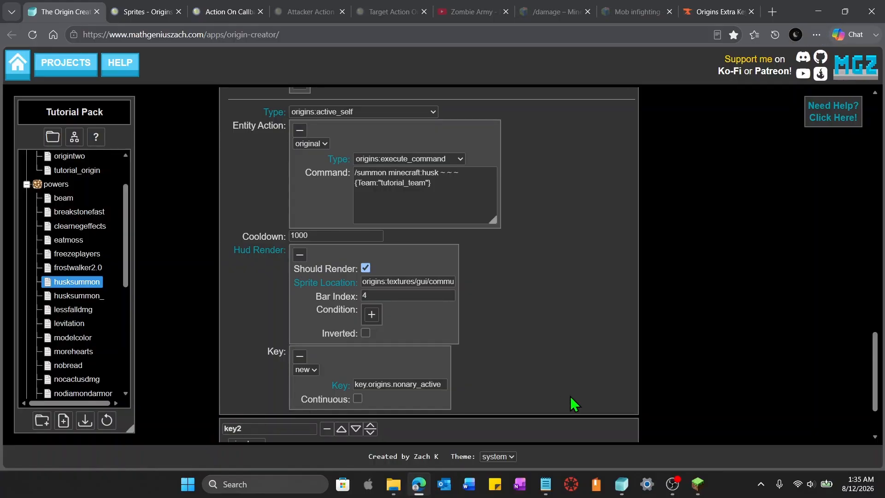
{"action": "scroll", "coordinate": [573, 405], "scroll_direction": "down", "scroll_amount": 2}
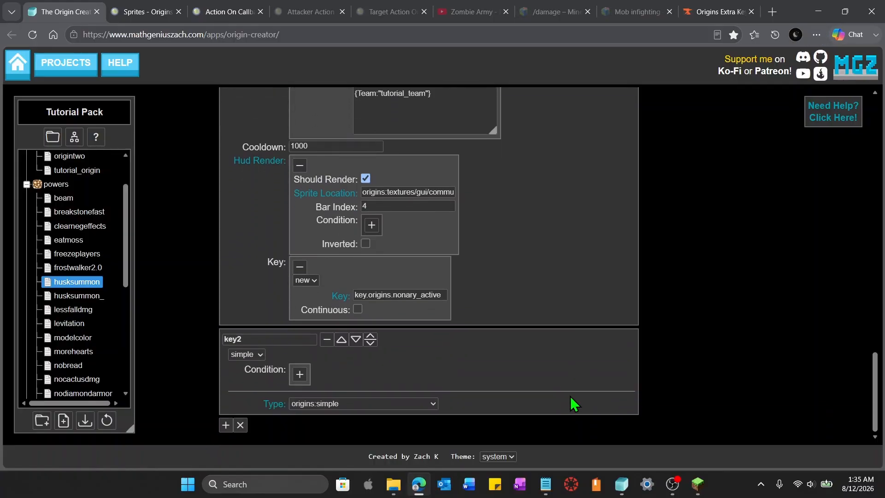
{"action": "left_click", "coordinate": [429, 406]}
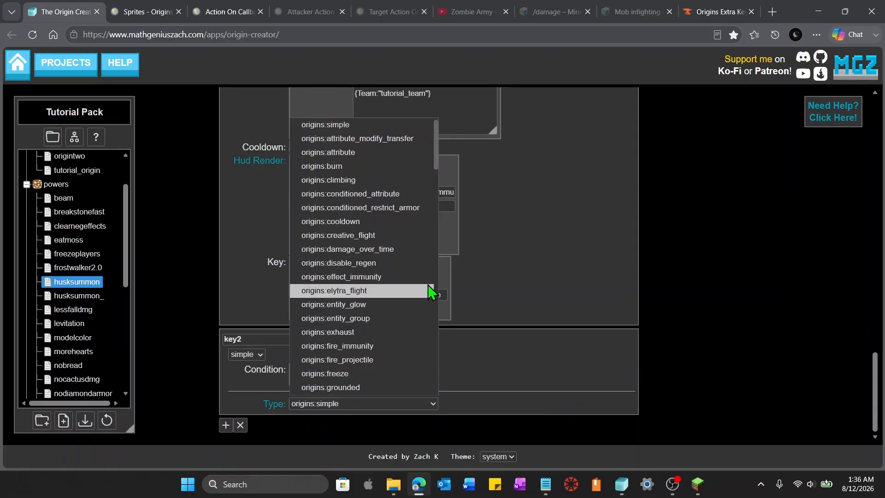
{"action": "scroll", "coordinate": [410, 284], "scroll_direction": "down", "scroll_amount": 20}
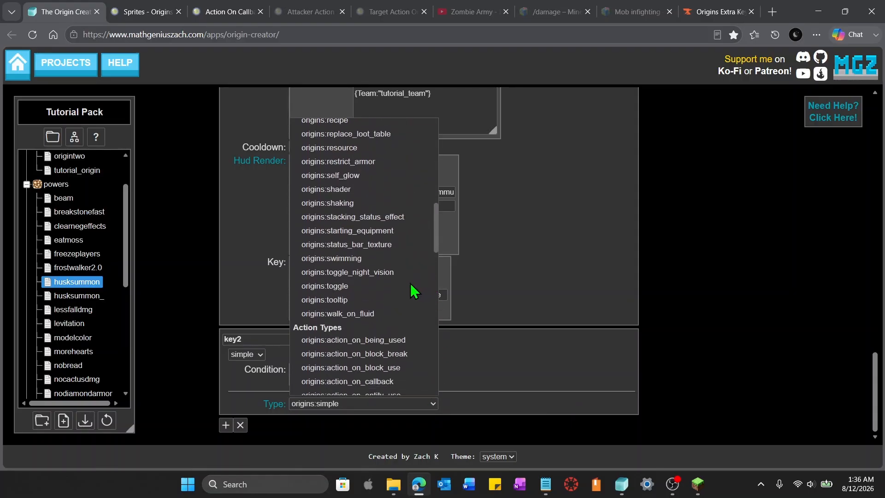
{"action": "scroll", "coordinate": [351, 307], "scroll_direction": "down", "scroll_amount": 3}
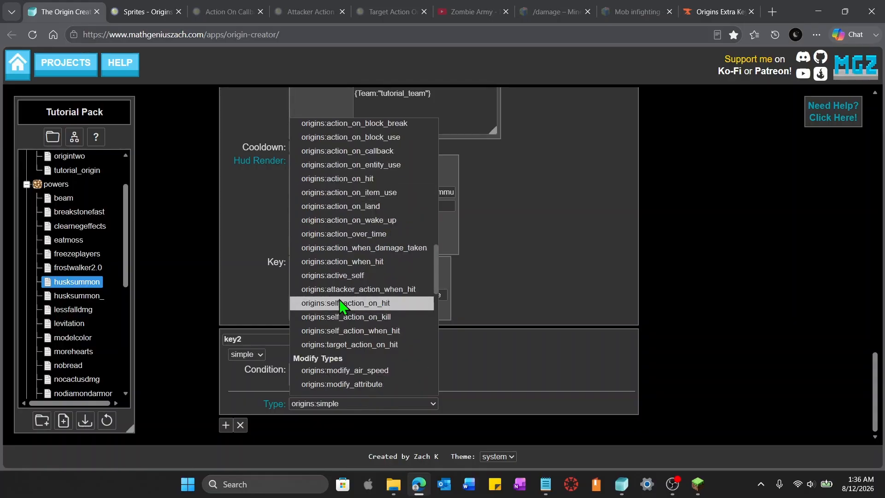
{"action": "left_click", "coordinate": [376, 292]}
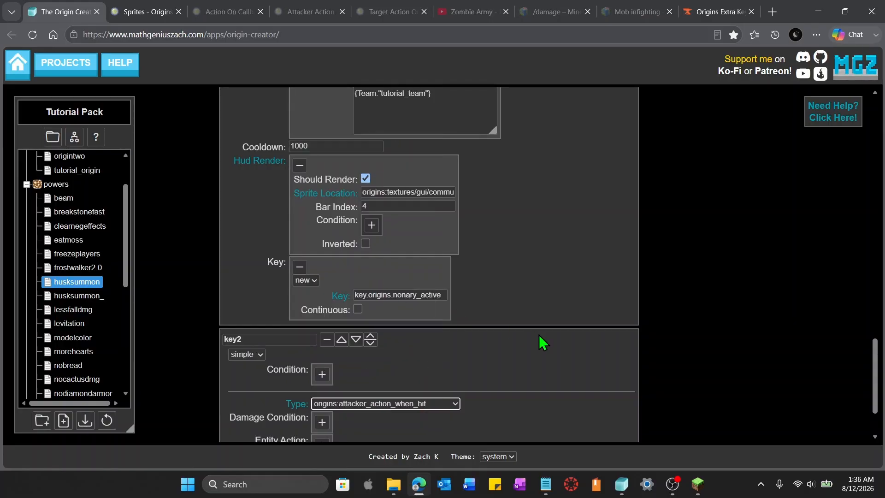
{"action": "scroll", "coordinate": [553, 343], "scroll_direction": "down", "scroll_amount": 1}
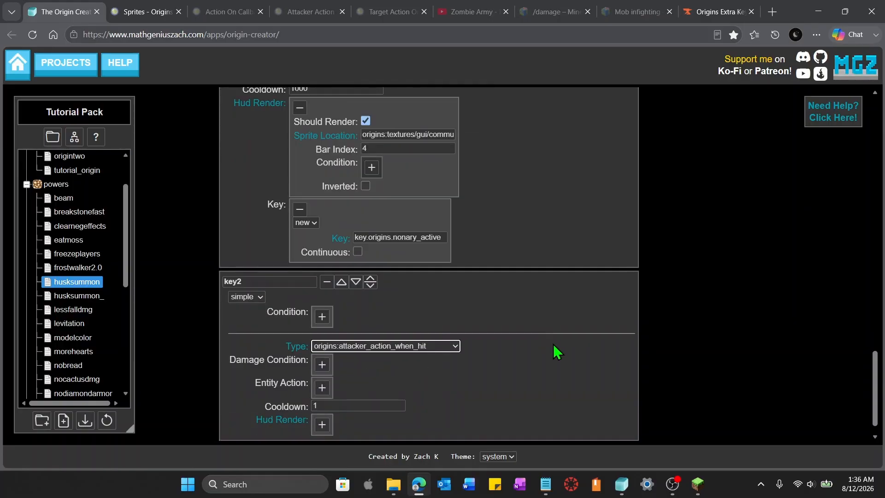
Give key2 an origins:execute_command entity action and start its command with /damage
{"action": "left_click", "coordinate": [313, 9]}
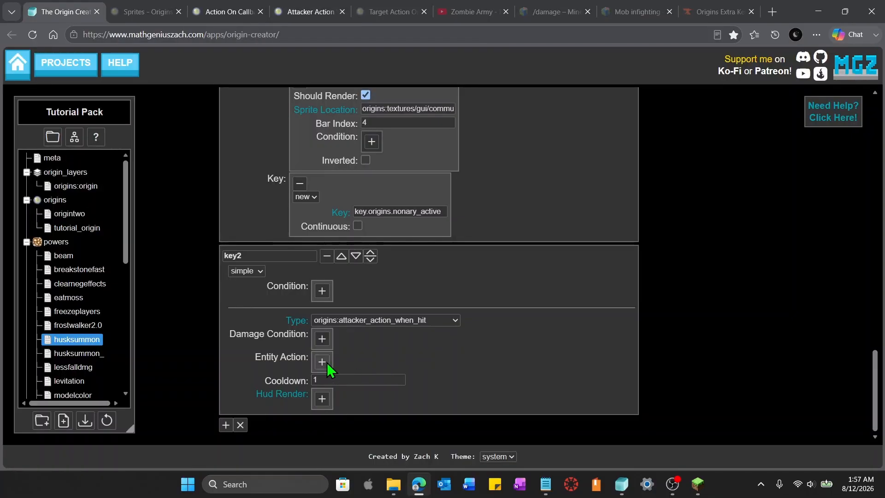
{"action": "left_click", "coordinate": [327, 362]}
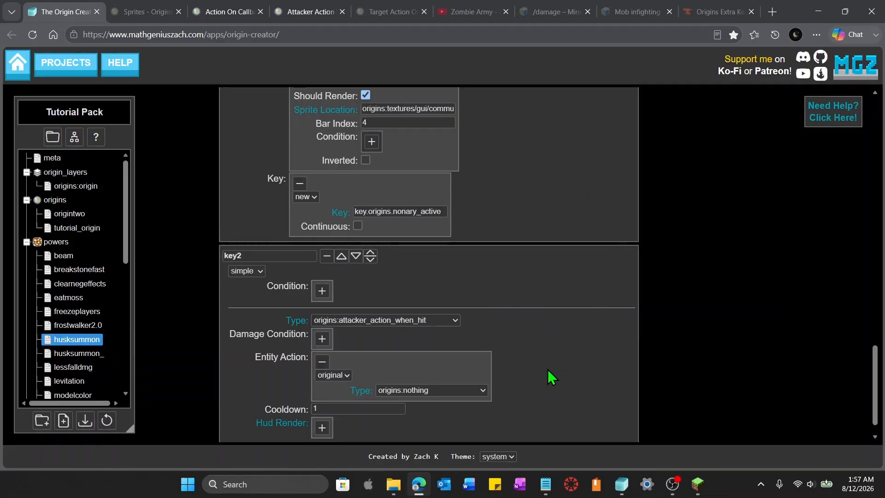
{"action": "left_click", "coordinate": [480, 390]}
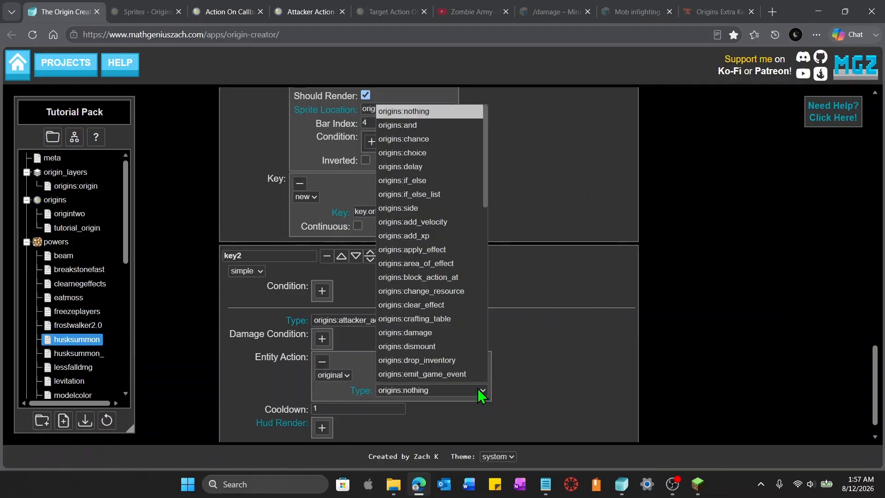
{"action": "scroll", "coordinate": [472, 338], "scroll_direction": "down", "scroll_amount": 2}
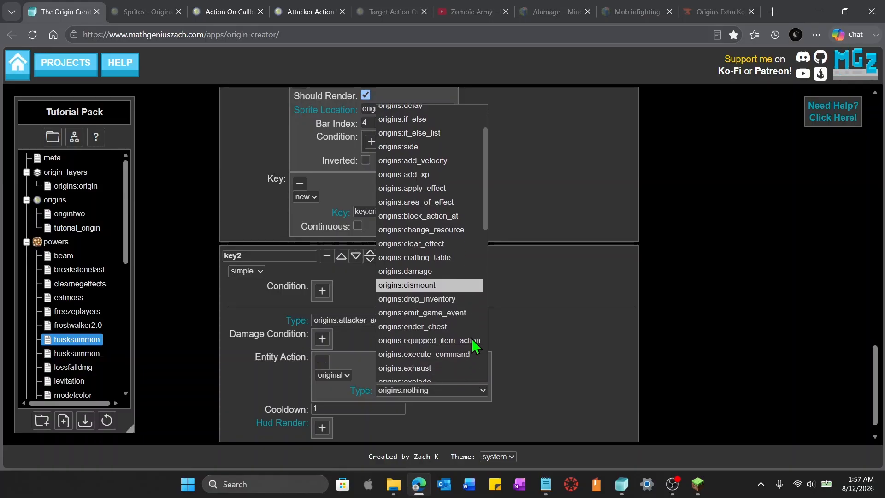
{"action": "left_click", "coordinate": [466, 350]}
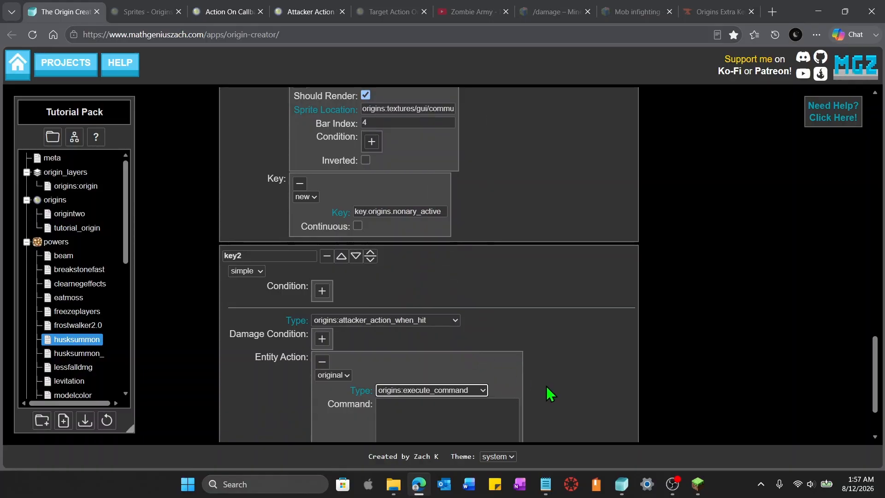
{"action": "left_click", "coordinate": [464, 417]}
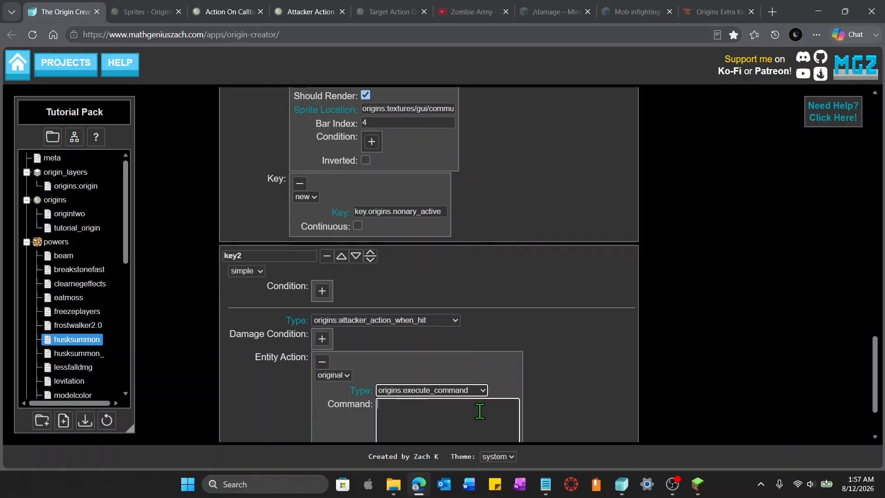
{"action": "type", "text": "a"}
{"action": "type", "text": "ag"}
{"action": "type", "text": "e"}
{"action": "key", "text": "alt+Tab"}
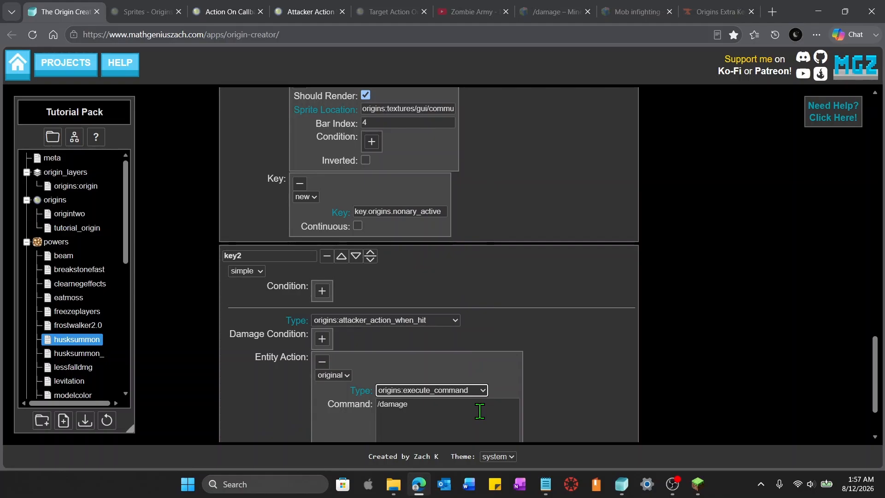
{"action": "left_click", "coordinate": [480, 411]}
{"action": "left_click", "coordinate": [470, 413]}
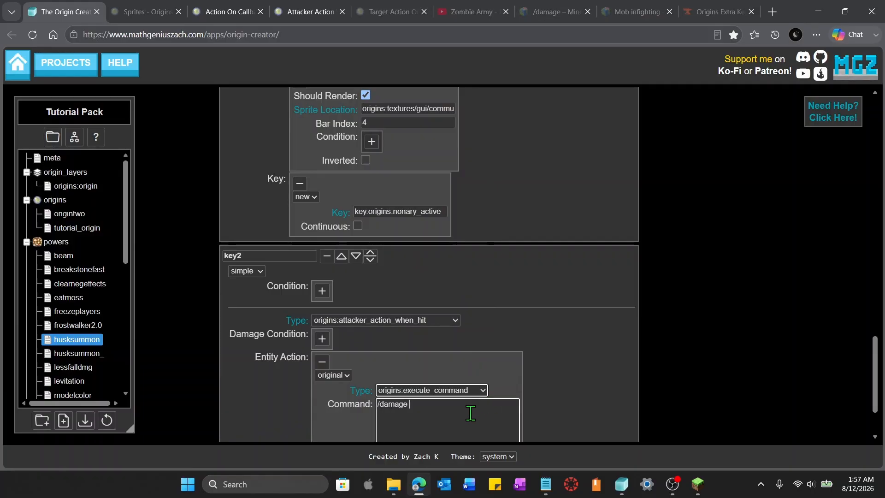
Extend key2's damage command with the target @e[type=husk,team=tutorial_team,limit=1,sort=nearest
{"action": "type", "text": "@e"}
{"action": "type", "text": "[type=husk,team=tutorial_team"}
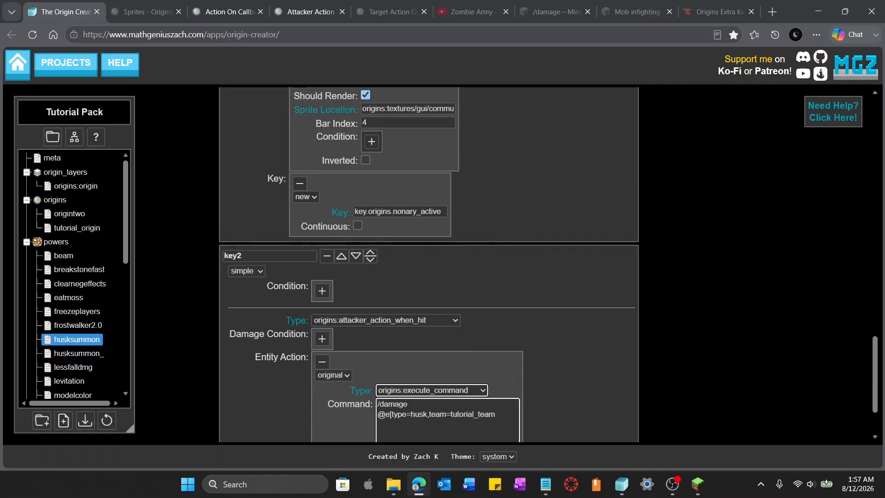
{"action": "type", "text": ",limit=1"}
{"action": "type", "text": ",sort=nearest"}
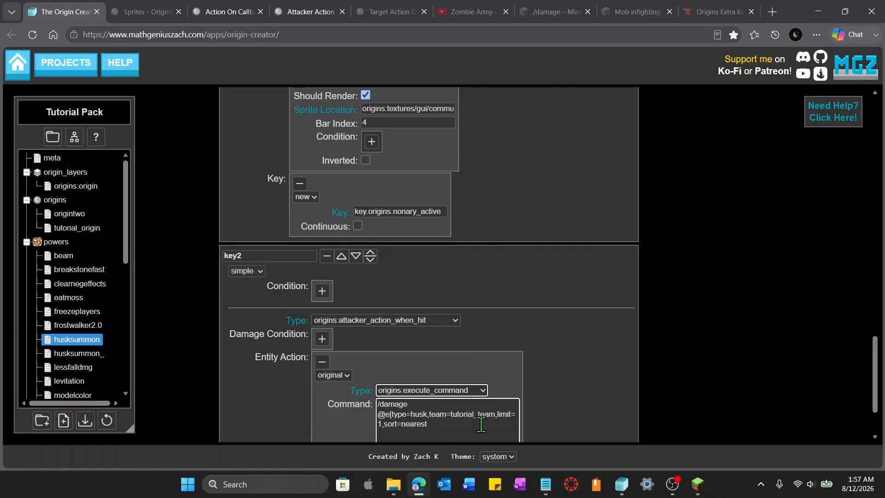
Complete key2's command as /damage @e[type=husk,team=tutorial_team,limit=1,sort=nearest] 0 minecraft:explosion by @s
{"action": "type", "text": "]"}
{"action": "left_click", "coordinate": [452, 428]}
{"action": "type", "text": "0"}
{"action": "key", "text": "alt+Tab"}
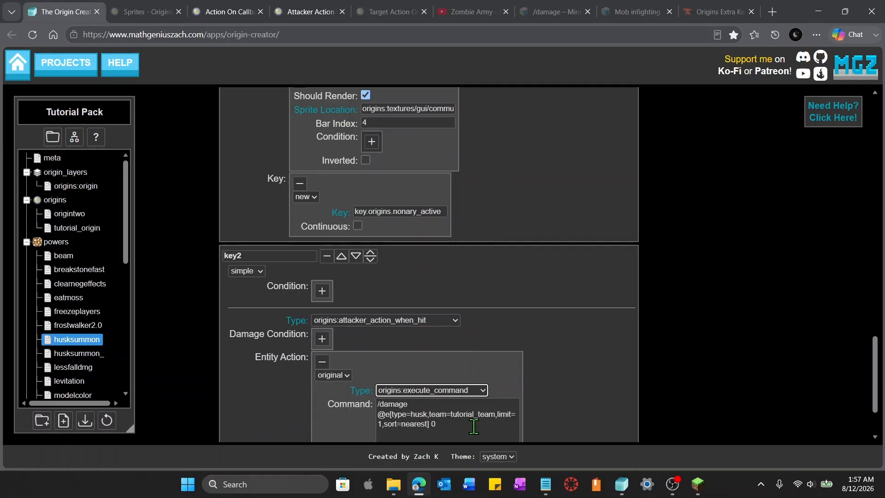
{"action": "left_click", "coordinate": [473, 426]}
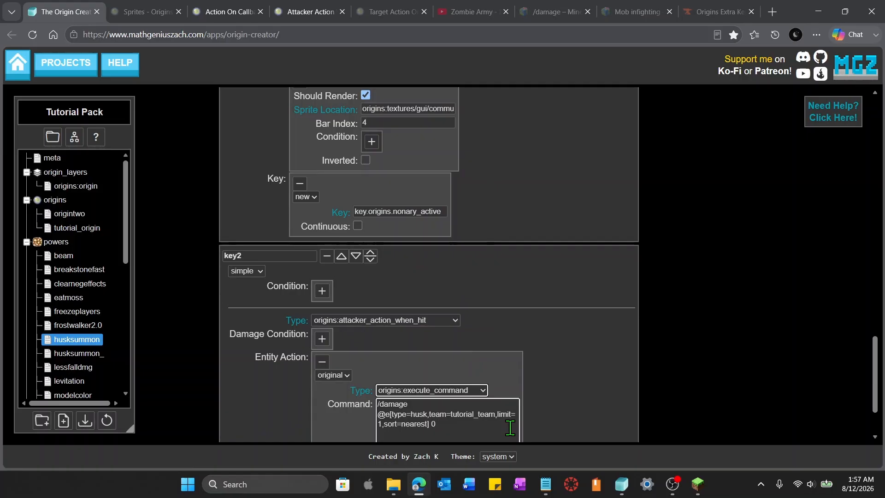
{"action": "type", "text": "minecraft:explosion"}
{"action": "type", "text": "by @"}
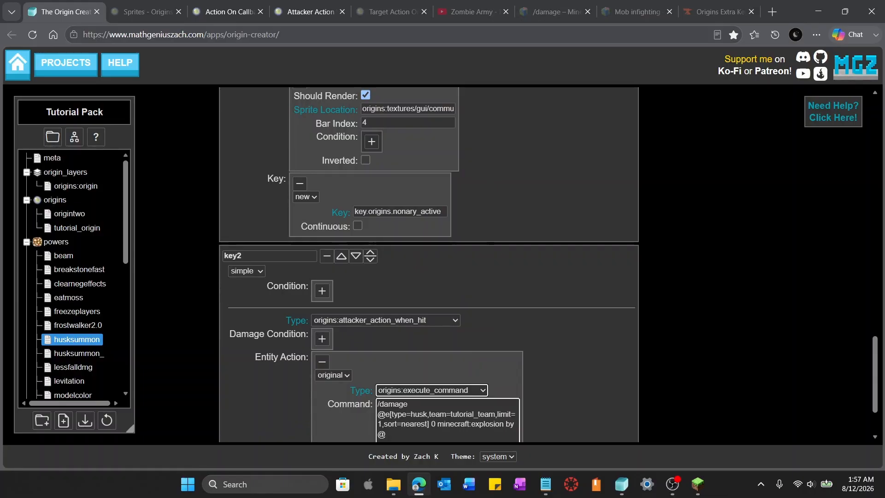
{"action": "type", "text": "s"}
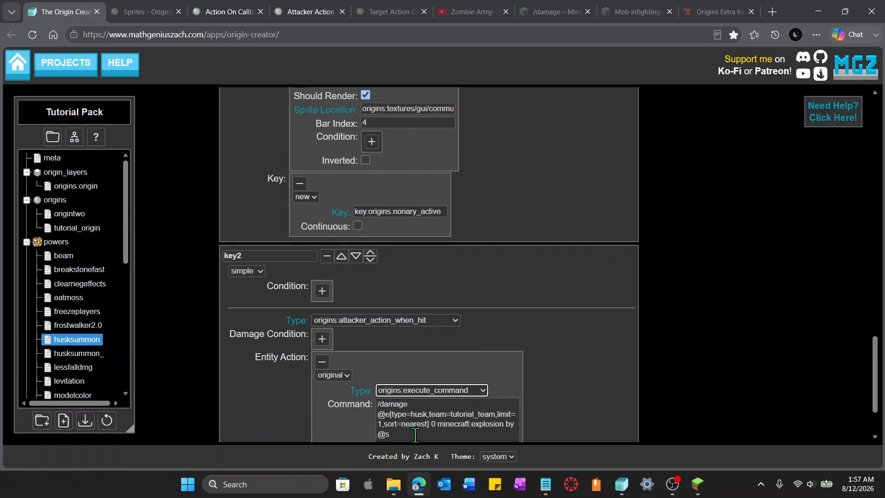
Add a fourth sub-power key3 with type origins:target_action_on_hit and review that power type's documentation
{"action": "scroll", "coordinate": [548, 355], "scroll_direction": "down", "scroll_amount": 2}
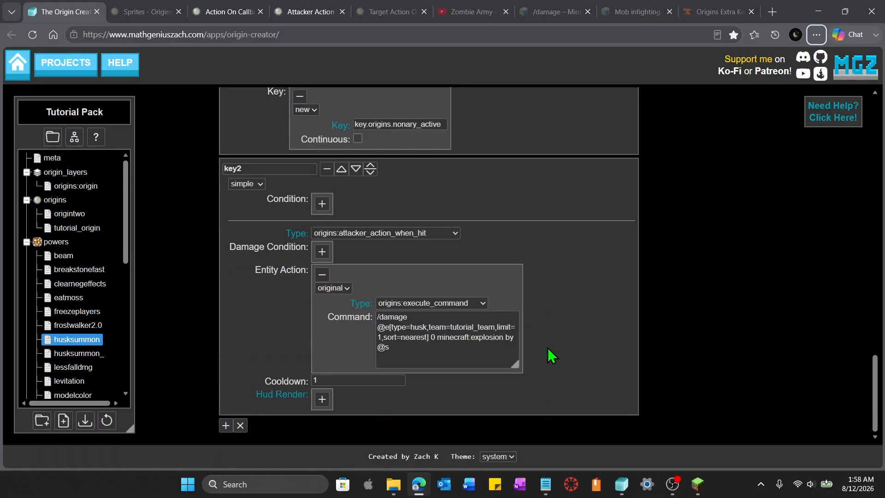
{"action": "left_click", "coordinate": [226, 425]}
{"action": "scroll", "coordinate": [460, 411], "scroll_direction": "down", "scroll_amount": 2}
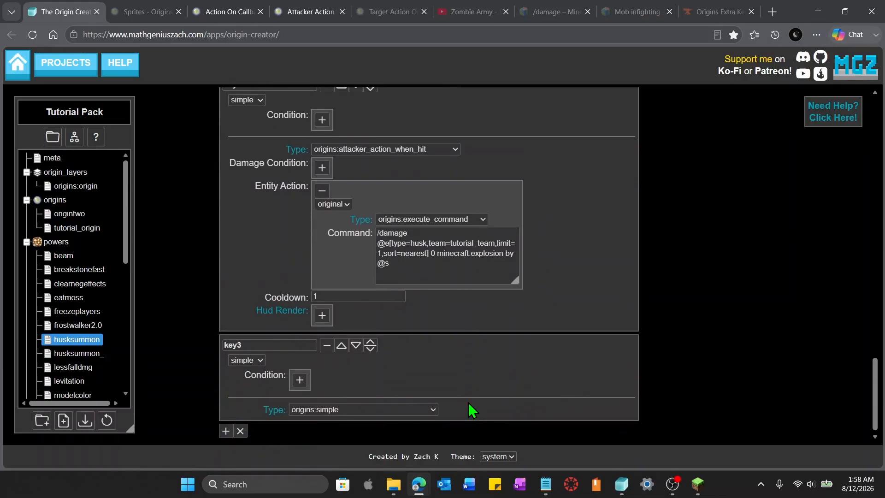
{"action": "left_click", "coordinate": [421, 404]}
{"action": "scroll", "coordinate": [415, 369], "scroll_direction": "down", "scroll_amount": 1}
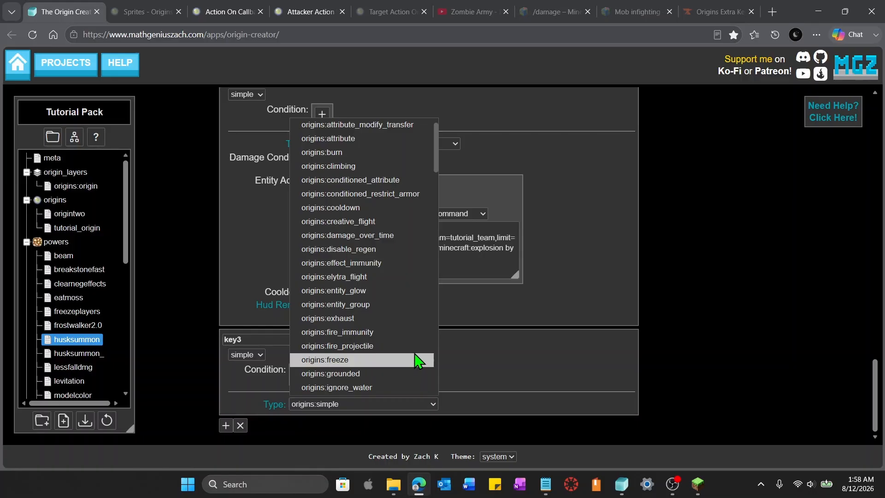
{"action": "scroll", "coordinate": [387, 308], "scroll_direction": "down", "scroll_amount": 12}
{"action": "scroll", "coordinate": [387, 308], "scroll_direction": "down", "scroll_amount": 4}
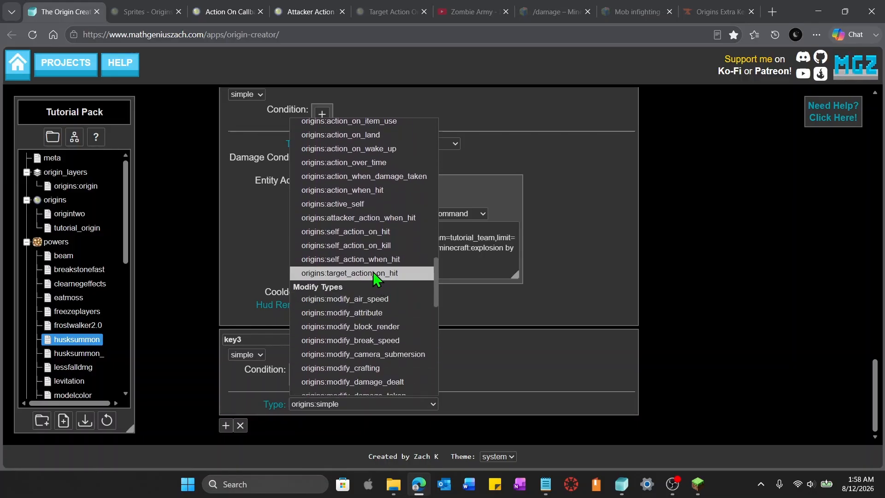
{"action": "left_click", "coordinate": [375, 273]}
{"action": "left_click", "coordinate": [382, 11]}
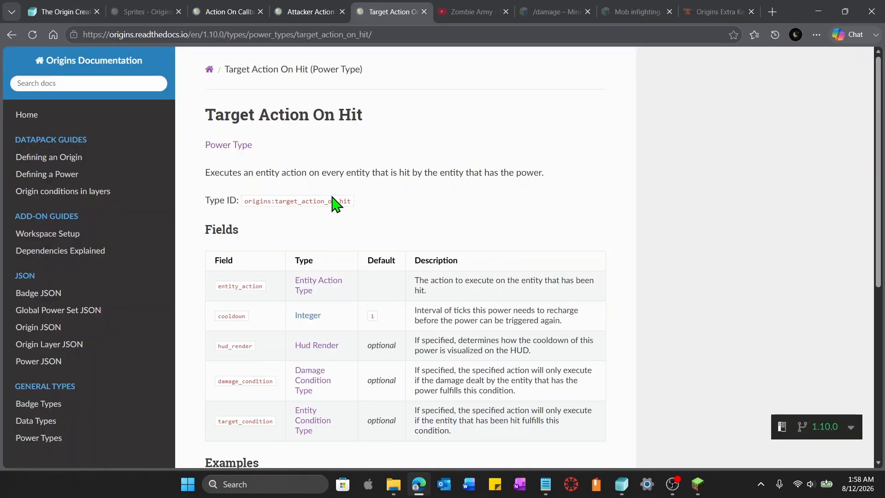
{"action": "left_click", "coordinate": [74, 9]}
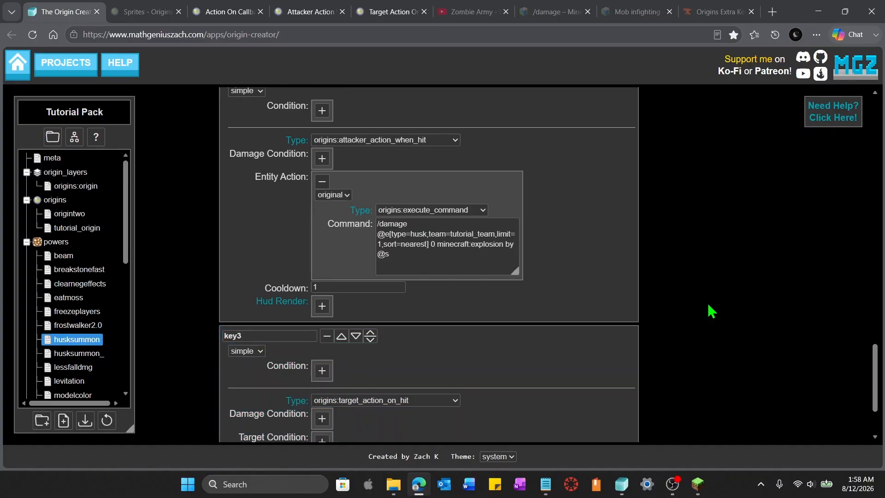
Add an entity action to key3 and paste a copy of key2's execute_command damage action into it
{"action": "scroll", "coordinate": [488, 362], "scroll_direction": "down", "scroll_amount": 2}
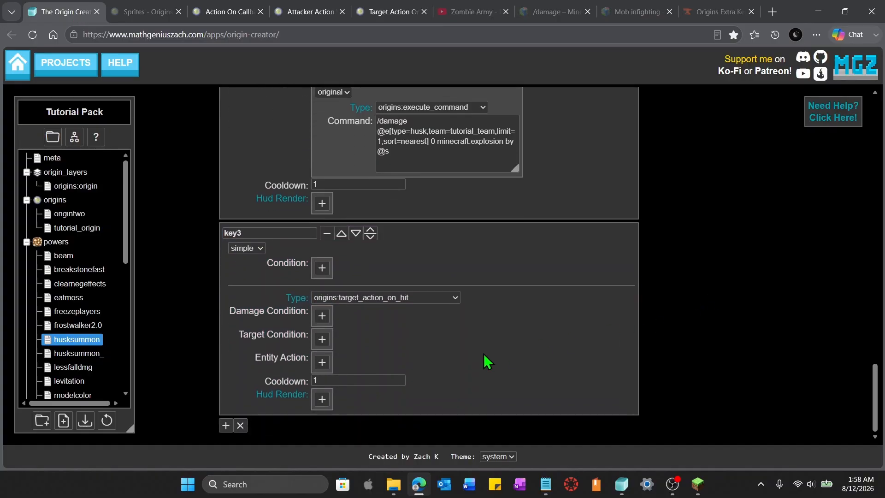
{"action": "left_click", "coordinate": [323, 363]}
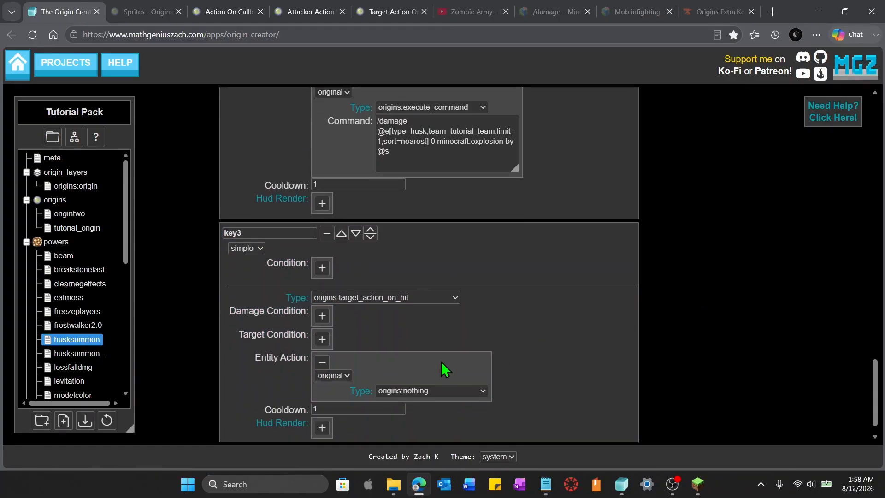
{"action": "scroll", "coordinate": [496, 364], "scroll_direction": "up", "scroll_amount": 3}
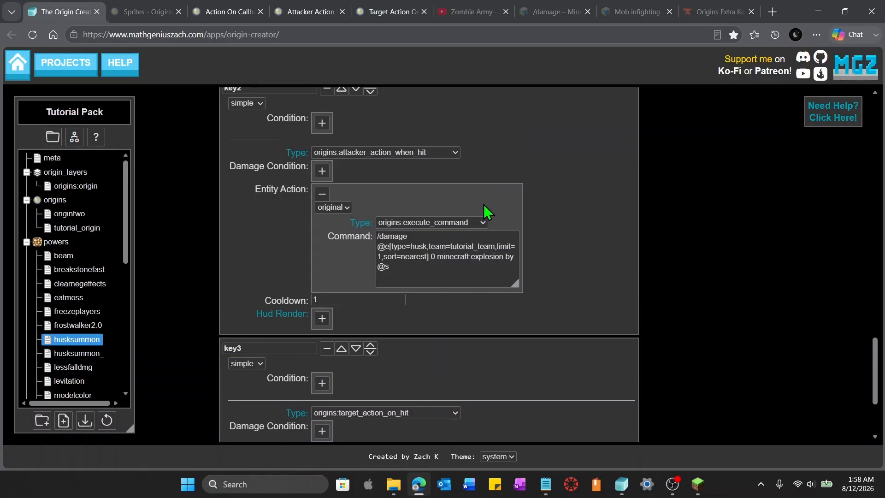
{"action": "left_click", "coordinate": [487, 197]}
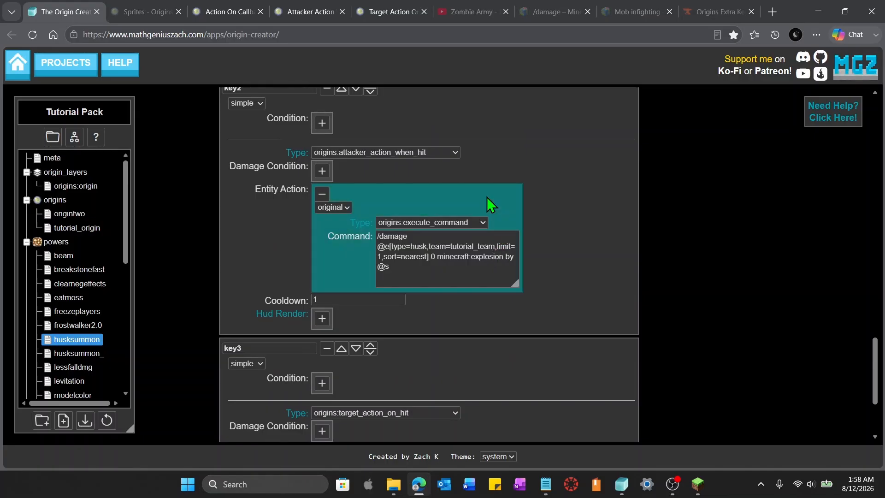
{"action": "left_click", "coordinate": [487, 198]}
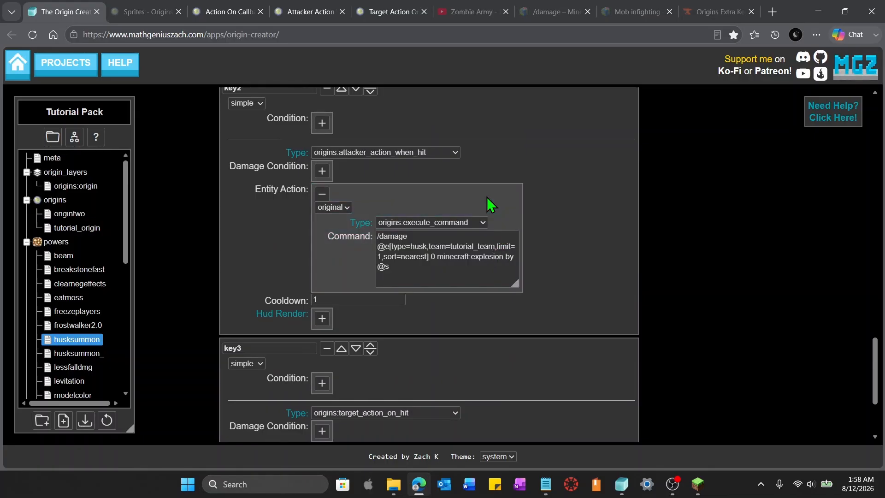
{"action": "scroll", "coordinate": [490, 213], "scroll_direction": "down", "scroll_amount": 3}
{"action": "left_click", "coordinate": [449, 343]}
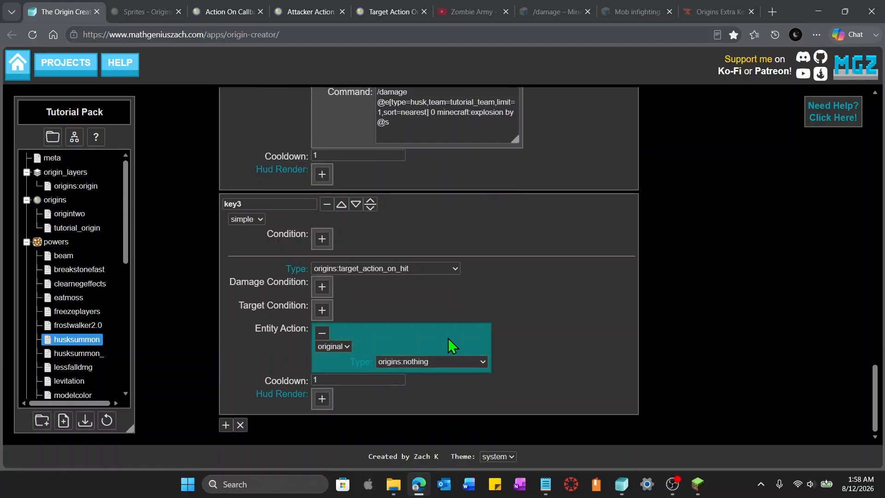
{"action": "key", "text": "ctrl+v"}
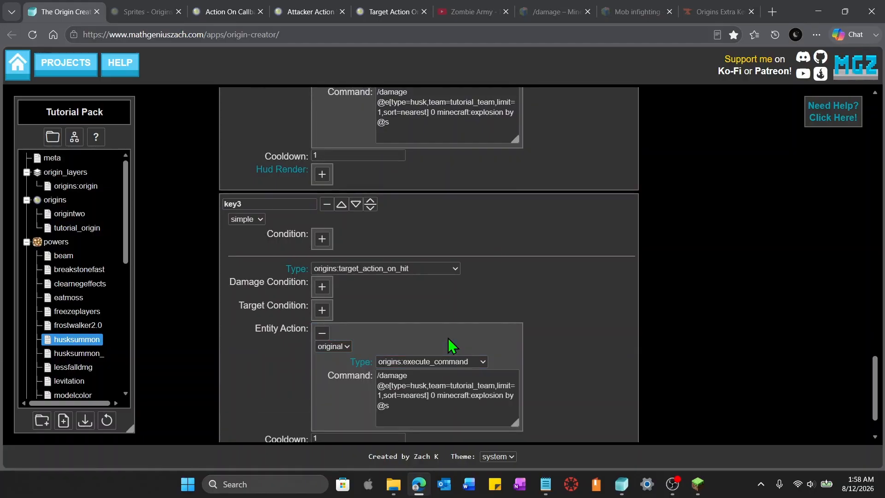
{"action": "scroll", "coordinate": [599, 336], "scroll_direction": "down", "scroll_amount": 1}
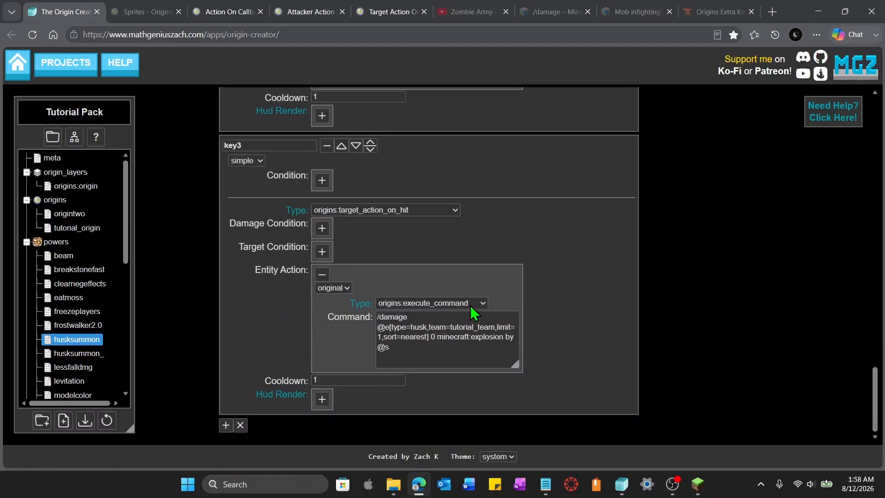
{"action": "scroll", "coordinate": [474, 295], "scroll_direction": "up", "scroll_amount": 5}
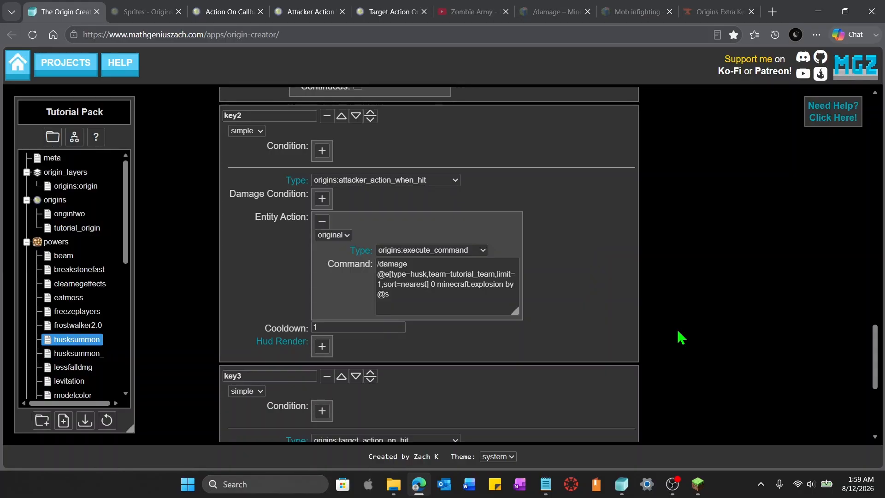
{"action": "scroll", "coordinate": [455, 301], "scroll_direction": "down", "scroll_amount": 3}
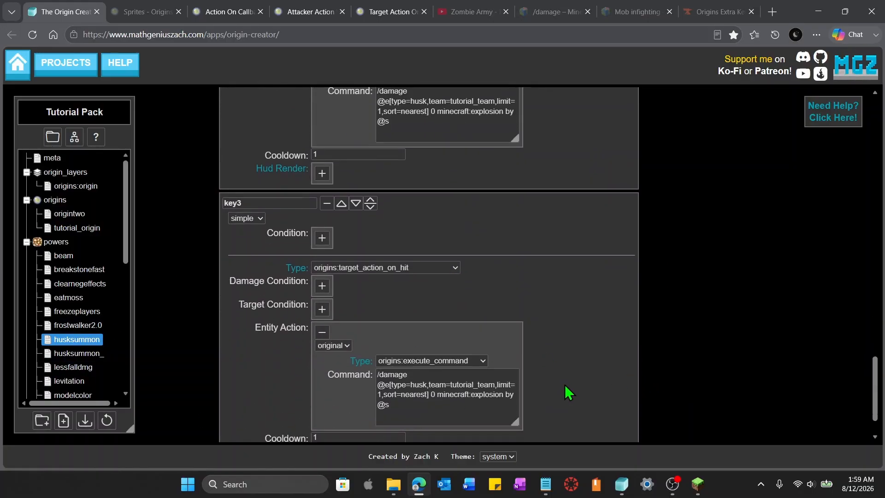
{"action": "scroll", "coordinate": [569, 392], "scroll_direction": "down", "scroll_amount": 1}
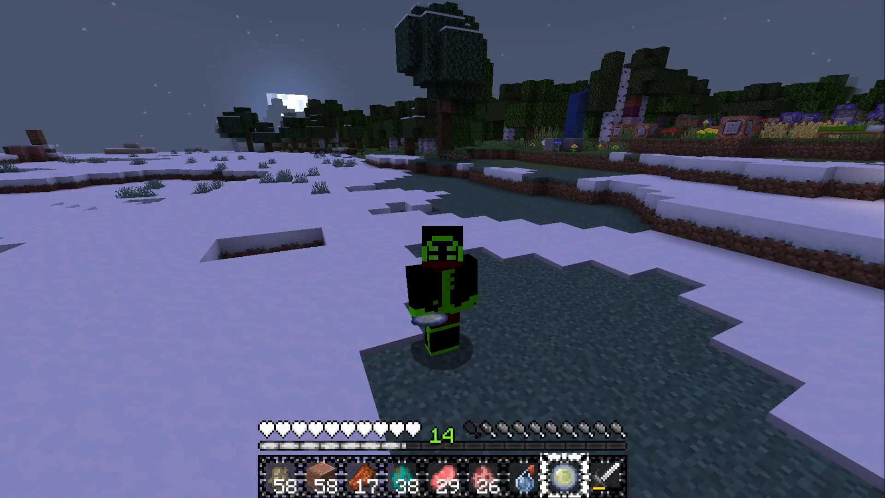
In Minecraft, list the existing teams with /team list
{"action": "type", "text": "/team list"}
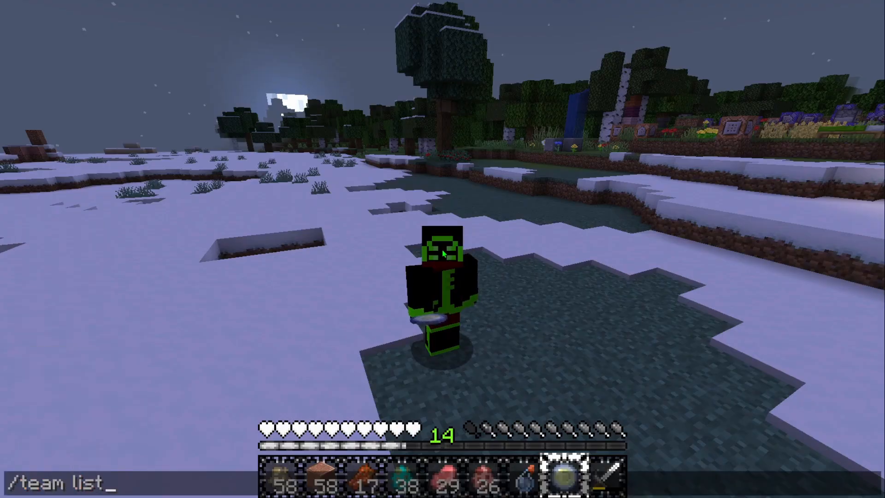
{"action": "key", "text": "Return"}
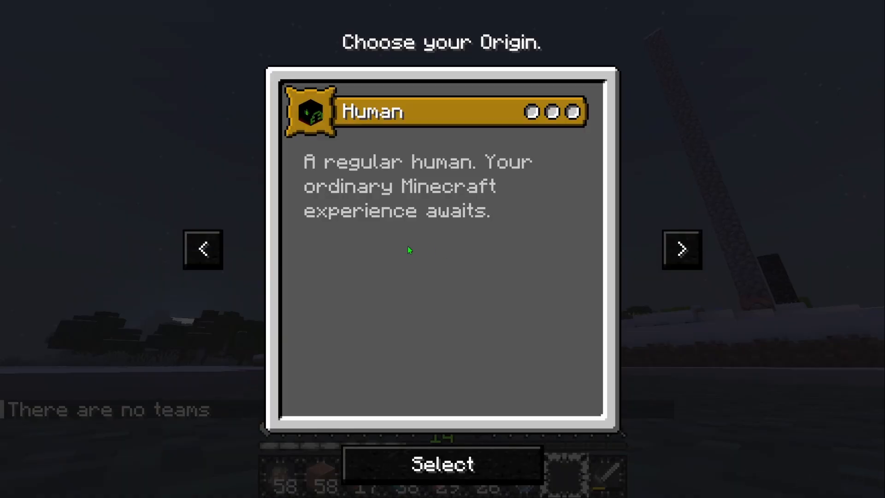
Browse the origin selection screen and select an origin
{"action": "left_click", "coordinate": [211, 250]}
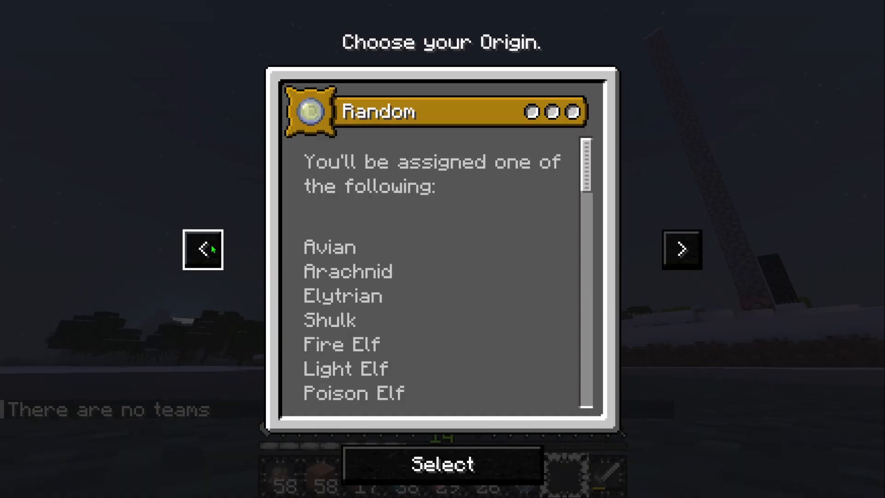
{"action": "left_click", "coordinate": [212, 250]}
{"action": "left_click", "coordinate": [212, 249]}
{"action": "left_click", "coordinate": [213, 249]}
{"action": "left_click", "coordinate": [213, 250]}
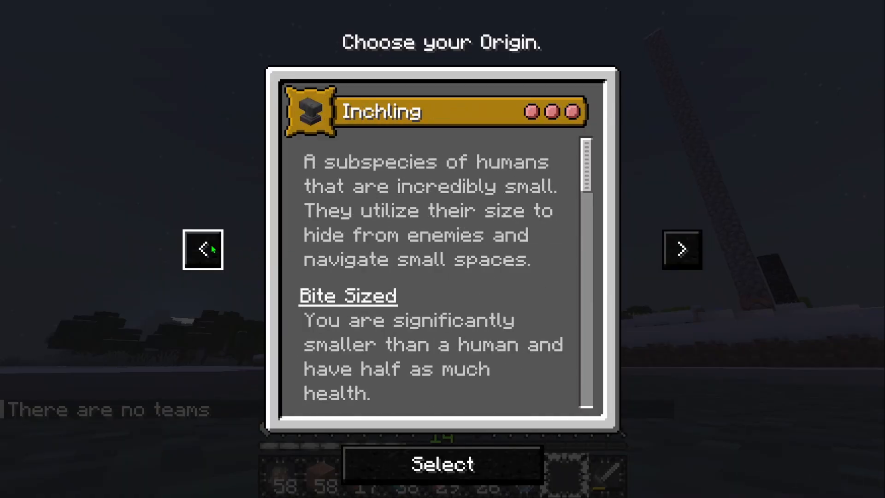
{"action": "left_click", "coordinate": [212, 250]}
{"action": "left_click", "coordinate": [473, 446]}
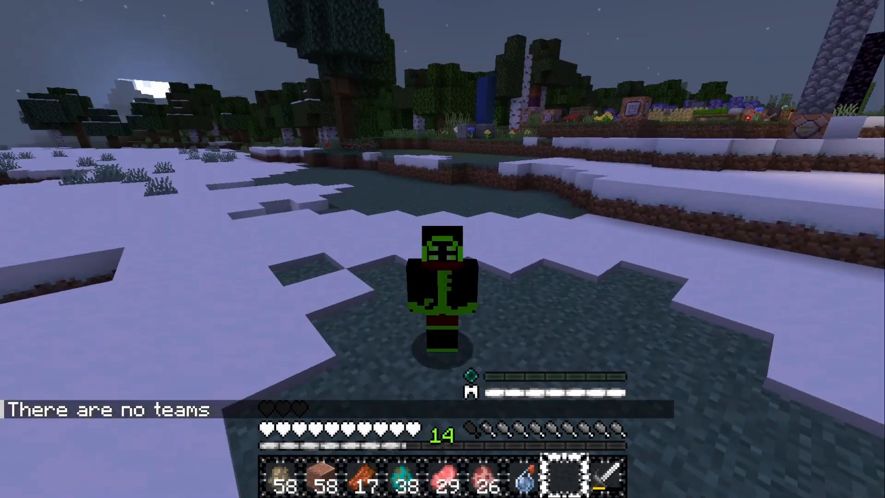
List the teams again, then list the members of tutorial_team
{"action": "type", "text": "/team l"}
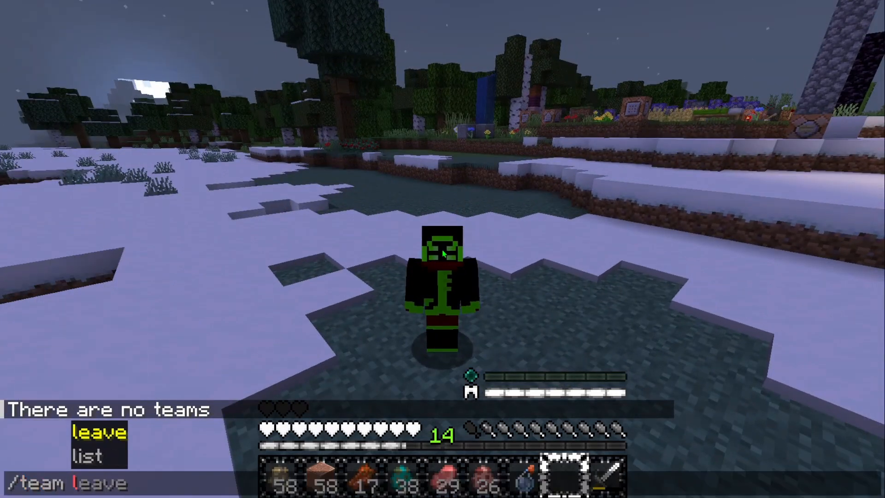
{"action": "type", "text": "ist"}
{"action": "key", "text": "Return"}
{"action": "key", "text": "w"}
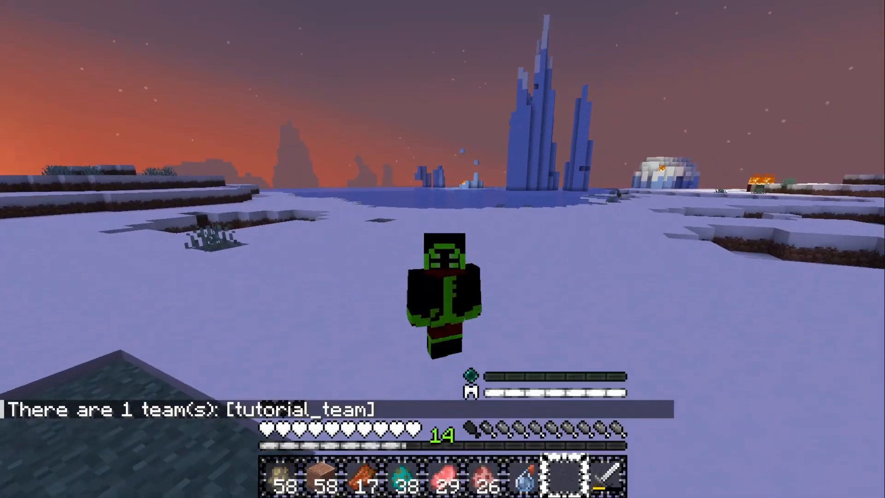
{"action": "type", "text": "/team "}
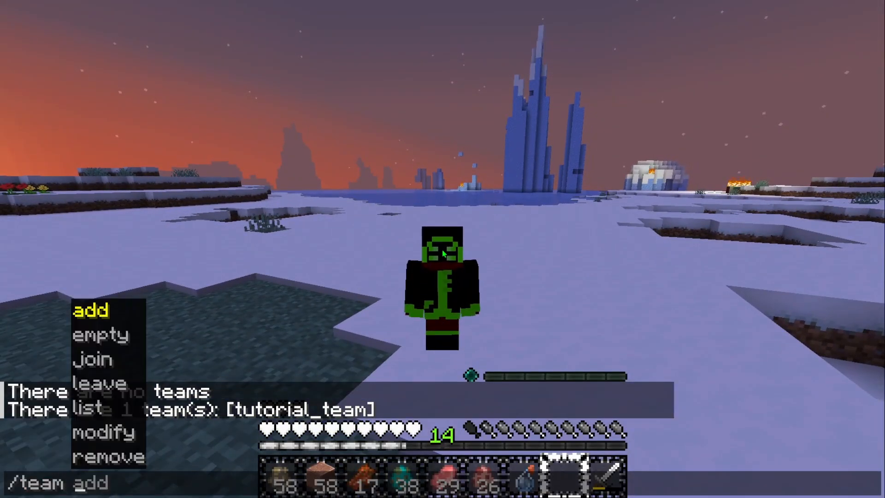
{"action": "type", "text": "list tutorial_team"}
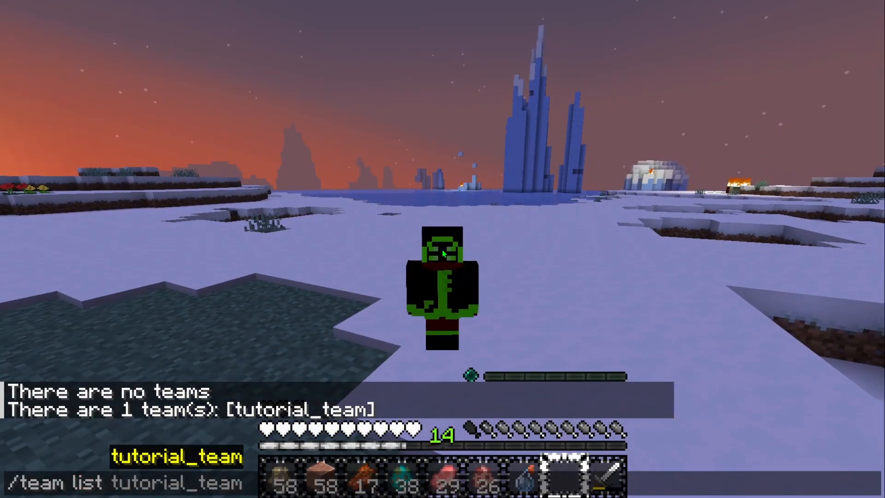
{"action": "key", "text": "Tab"}
{"action": "key", "text": "Return"}
Move around in the world to test the husk-summoning power with the summoned husk
{"action": "key", "text": "w"}
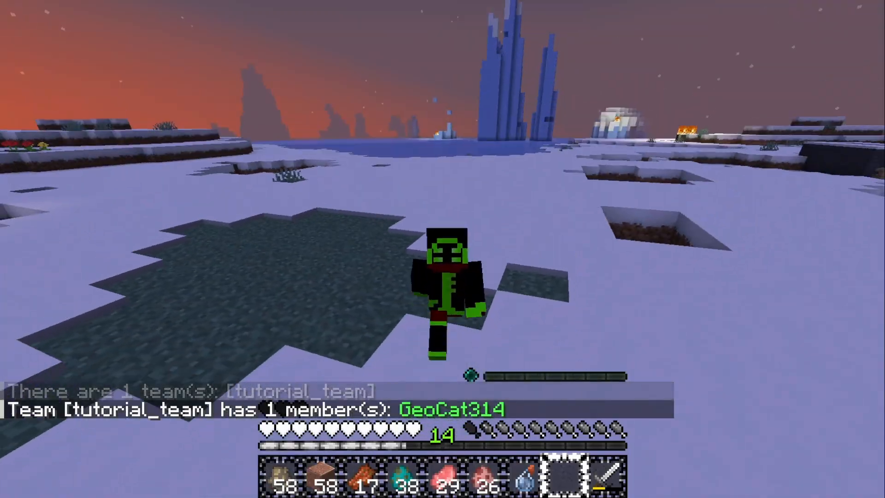
{"action": "key", "text": "w"}
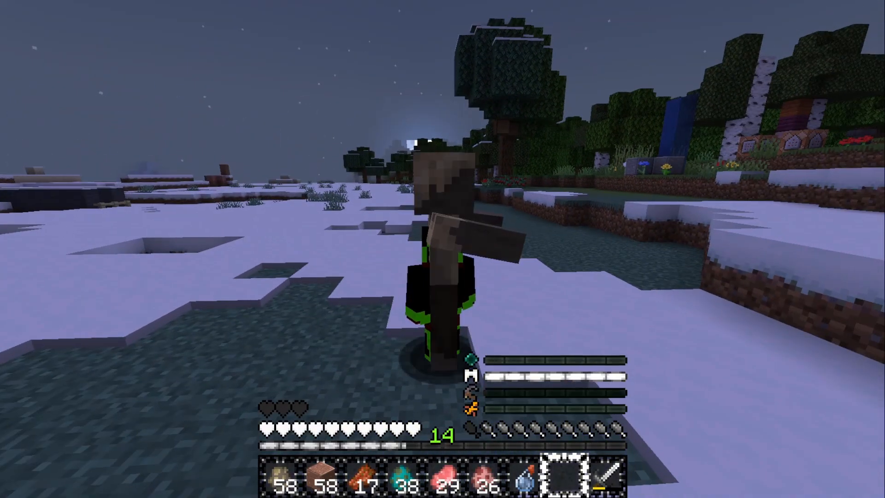
{"action": "key", "text": "a"}
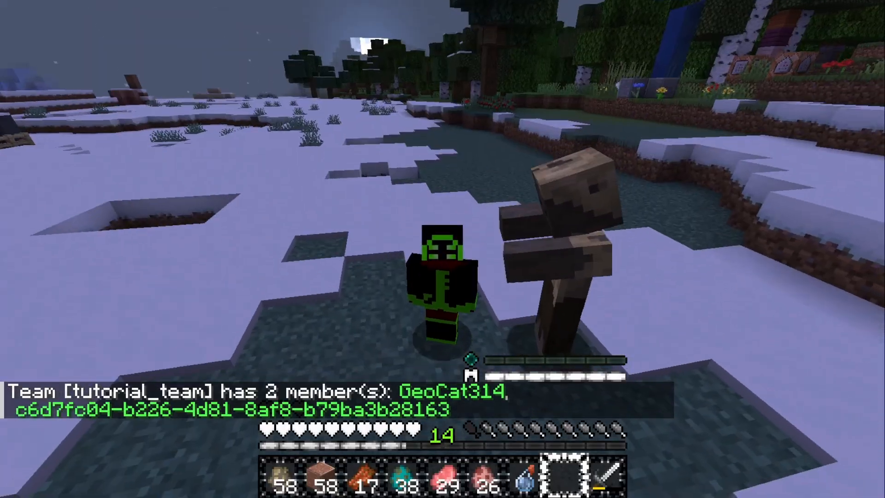
Walk around the summoned husk in third-person view and across the snowy field to test its behaviour
{"action": "key", "text": "s"}
{"action": "key", "text": "w"}
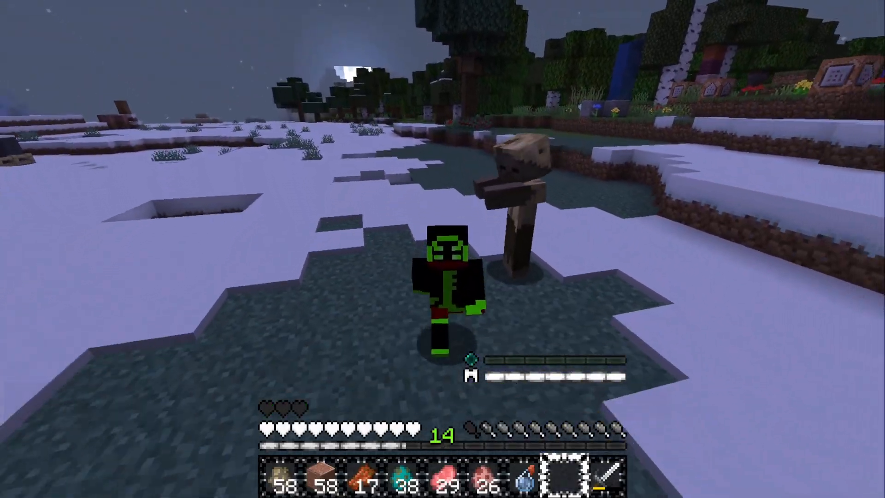
{"action": "key", "text": "a"}
{"action": "key", "text": "d"}
{"action": "key", "text": "s"}
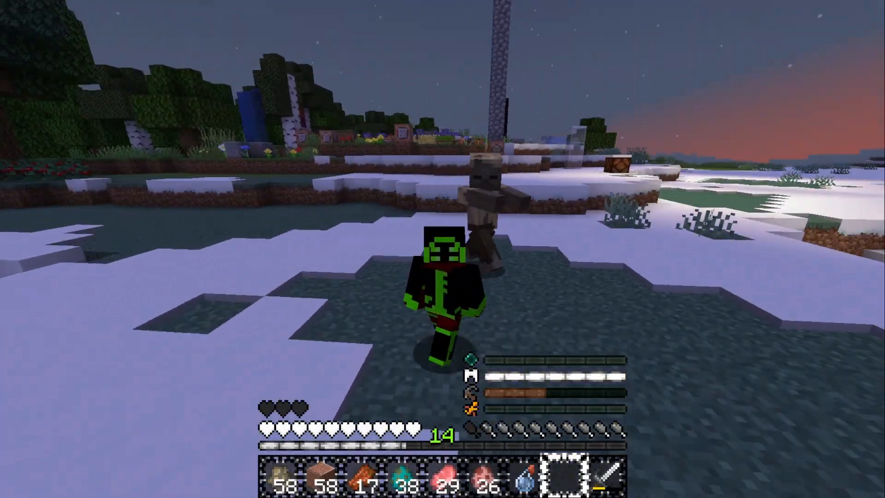
{"action": "key", "text": "F5"}
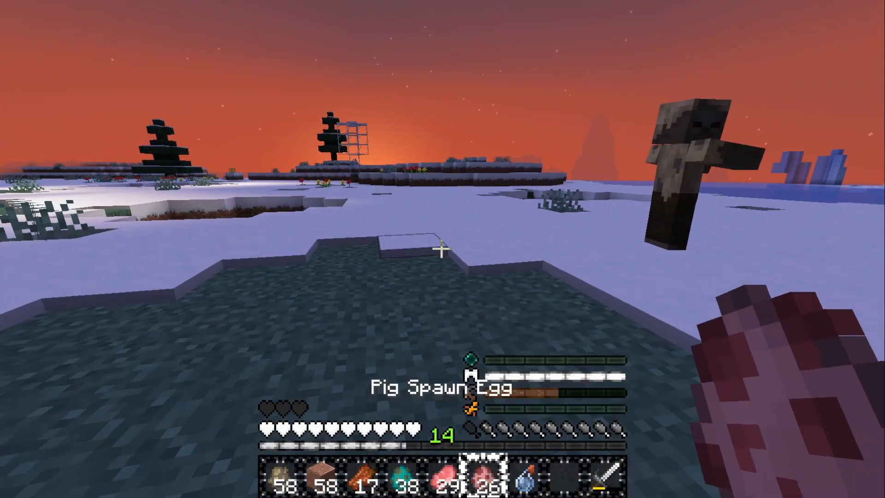
{"action": "key", "text": "w"}
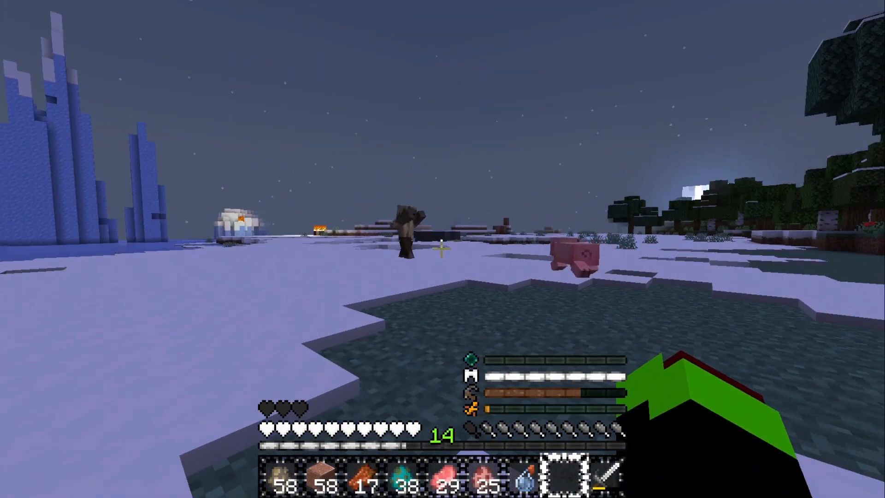
{"action": "key", "text": "w"}
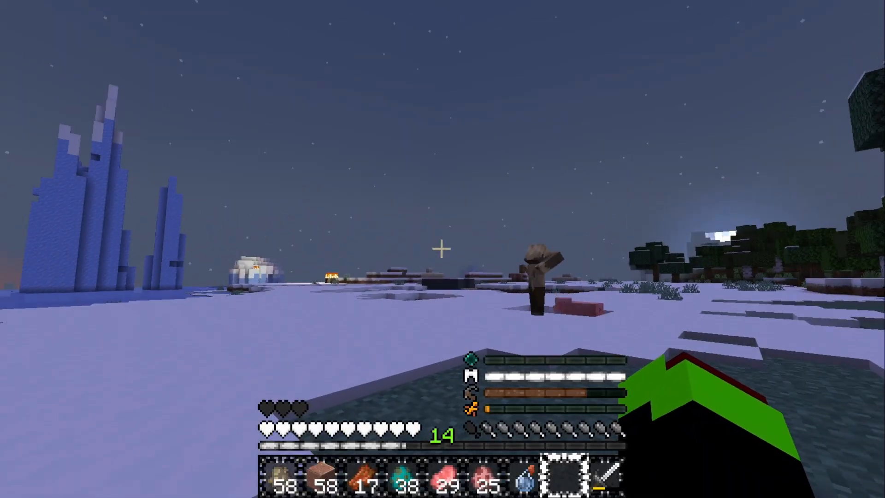
{"action": "key", "text": "w"}
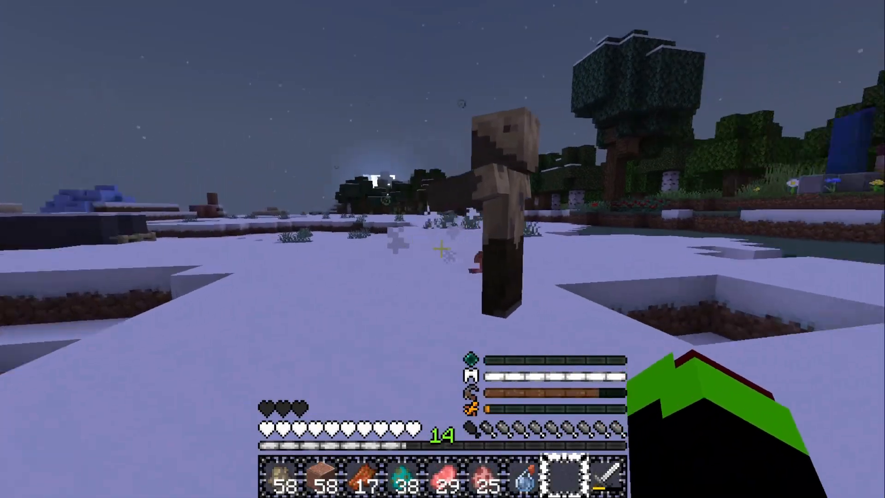
Spawn a zombie beside the husk with the zombie spawn egg and back away from it
{"action": "key", "text": "4"}
{"action": "right_click", "coordinate": [441, 249]}
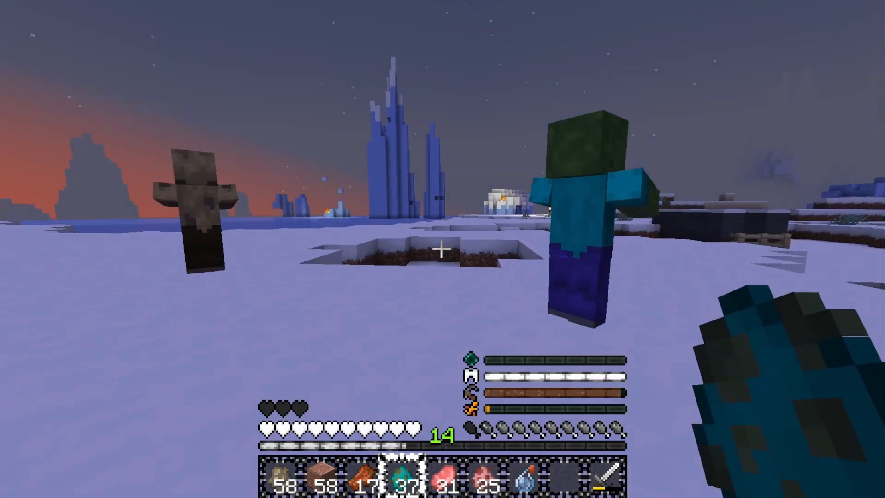
{"action": "key", "text": "5"}
{"action": "key", "text": "s"}
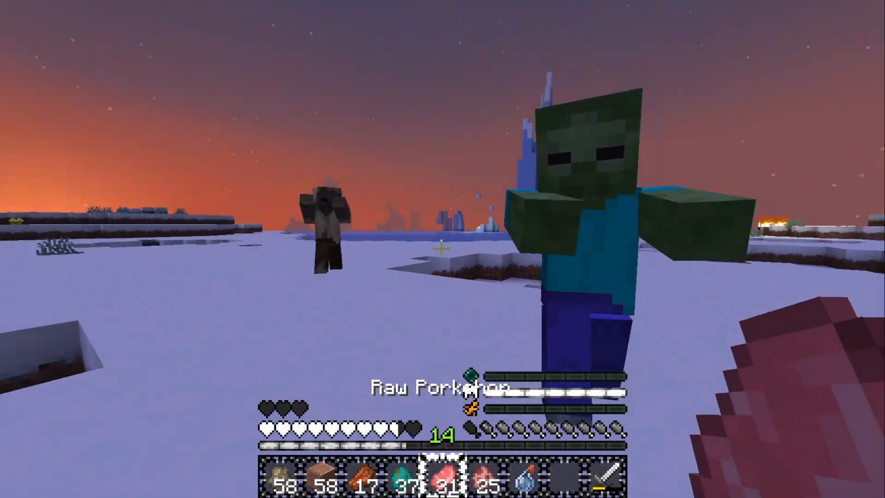
{"action": "key", "text": "s"}
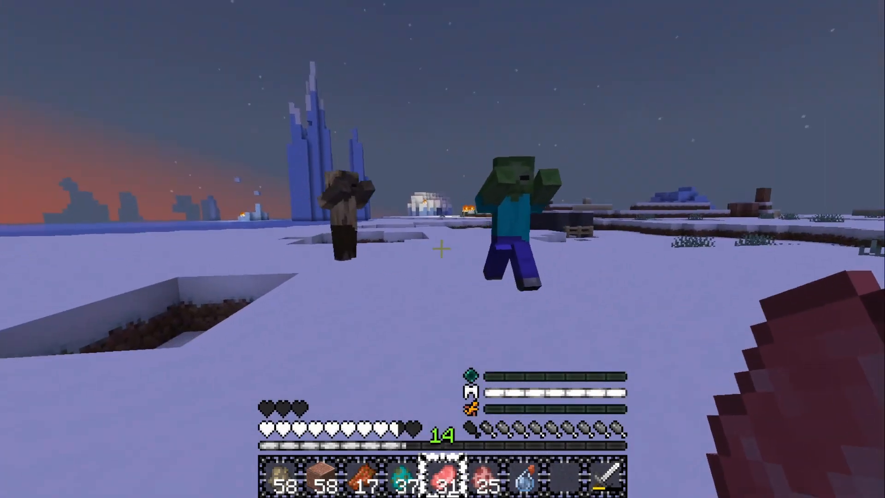
{"action": "key", "text": "w"}
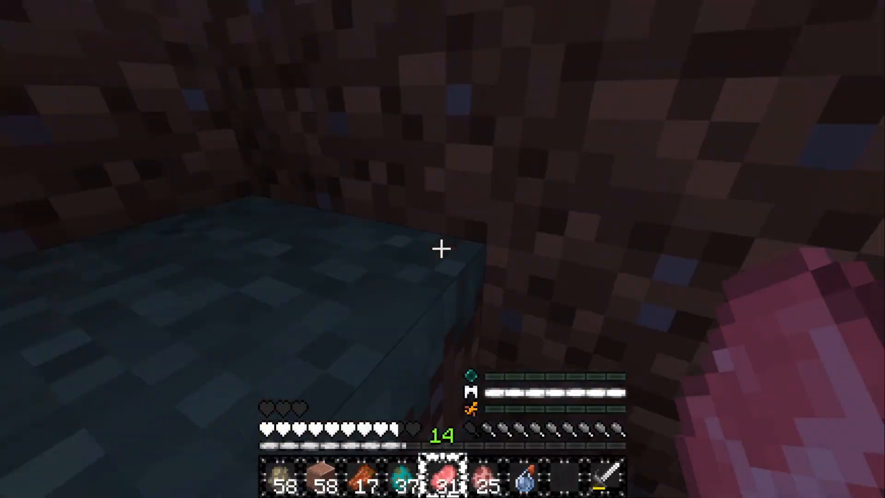
{"action": "key", "text": "space"}
{"action": "key", "text": "s"}
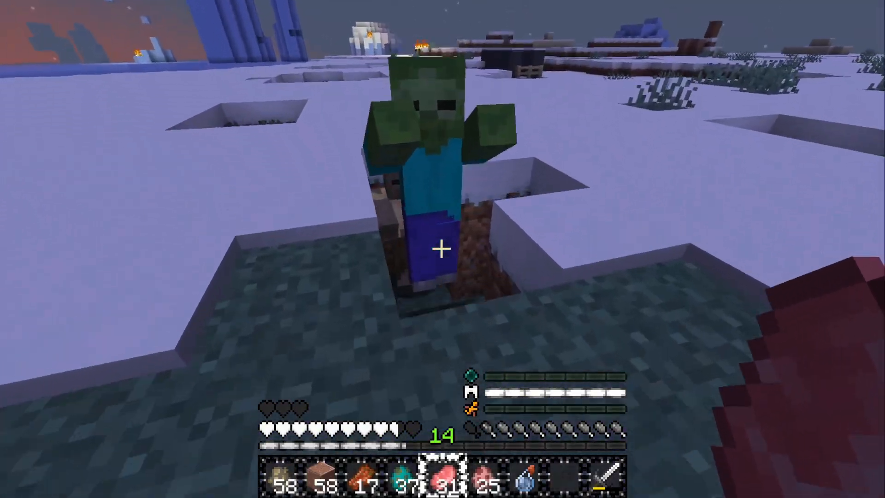
Throw a Splash Potion of Slowness at the zombie
{"action": "key", "text": "7"}
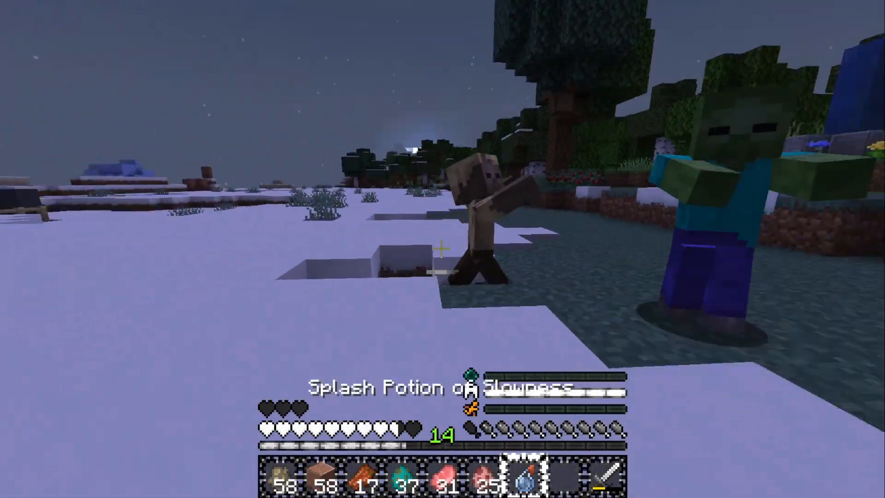
{"action": "right_click", "coordinate": [442, 249]}
{"action": "key", "text": "s"}
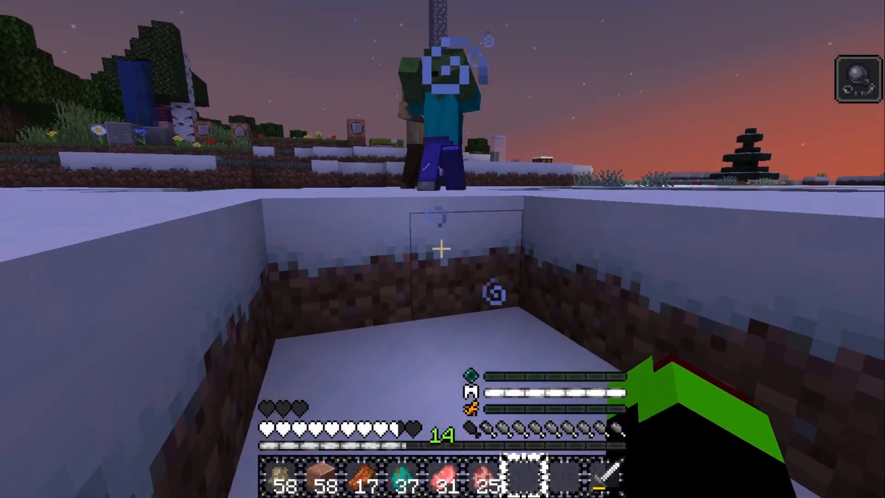
{"action": "key", "text": "s"}
Attack the zombie repeatedly with an empty hand to trigger the husk's hit commands
{"action": "key", "text": "space"}
{"action": "left_click", "coordinate": [442, 249]}
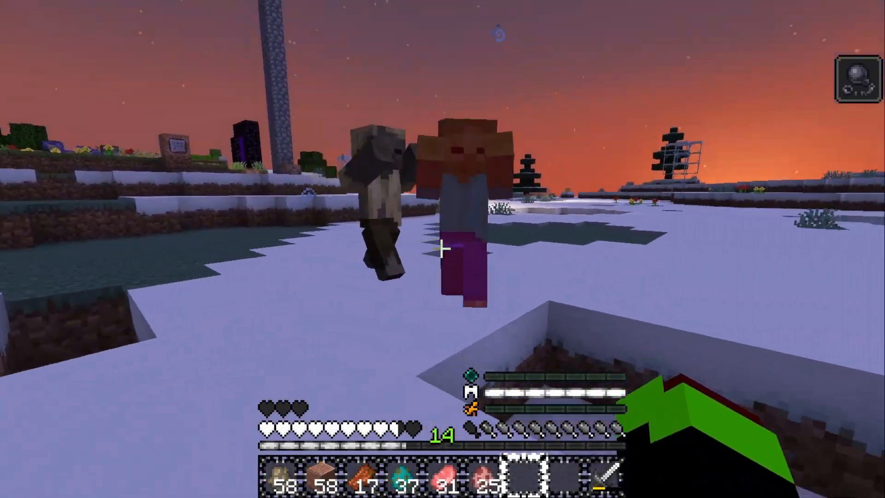
{"action": "left_click", "coordinate": [442, 249]}
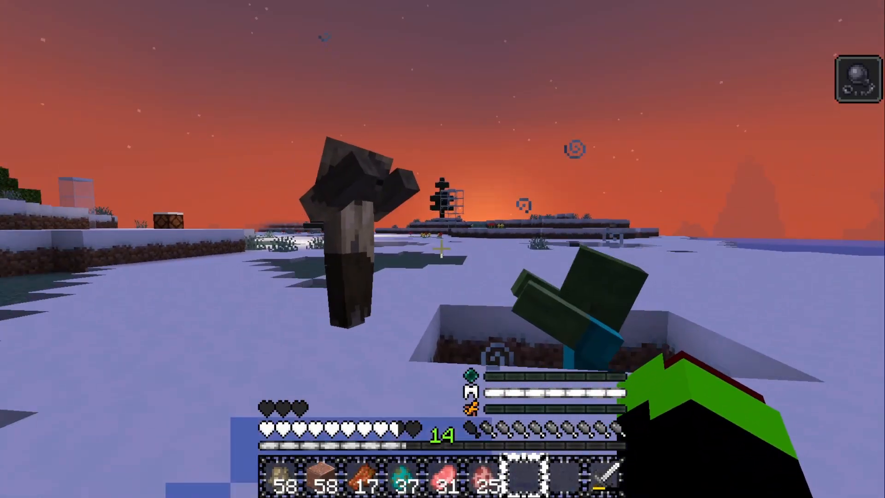
{"action": "left_click", "coordinate": [441, 249]}
{"action": "left_click", "coordinate": [441, 249]}
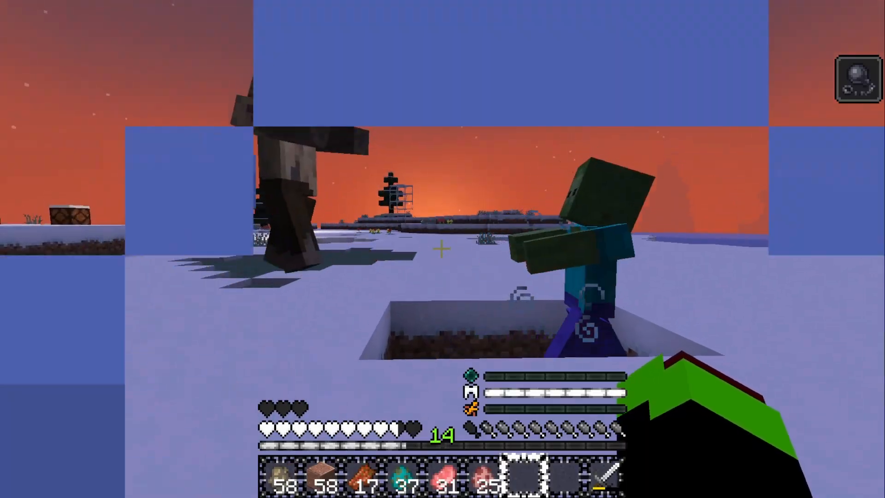
{"action": "left_click", "coordinate": [441, 249]}
{"action": "left_click", "coordinate": [442, 249]}
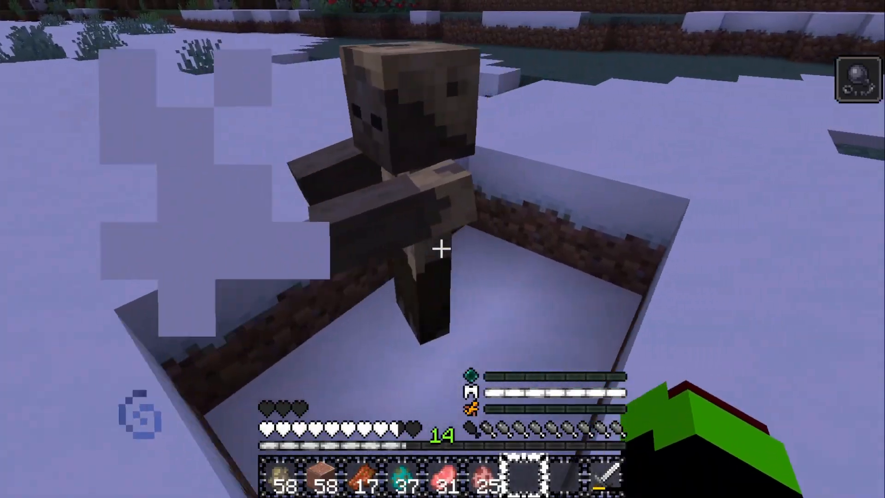
Spawn pigs near the husk with the Pig Spawn Egg
{"action": "key", "text": "F5"}
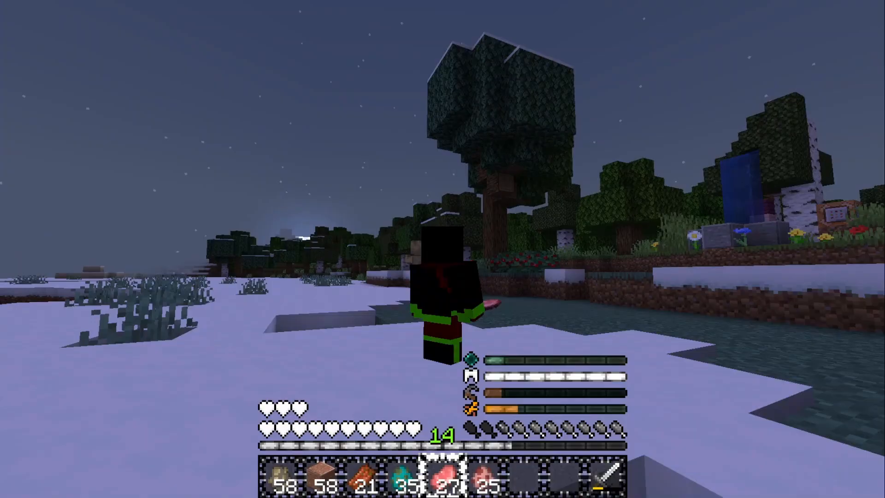
{"action": "key", "text": "F5"}
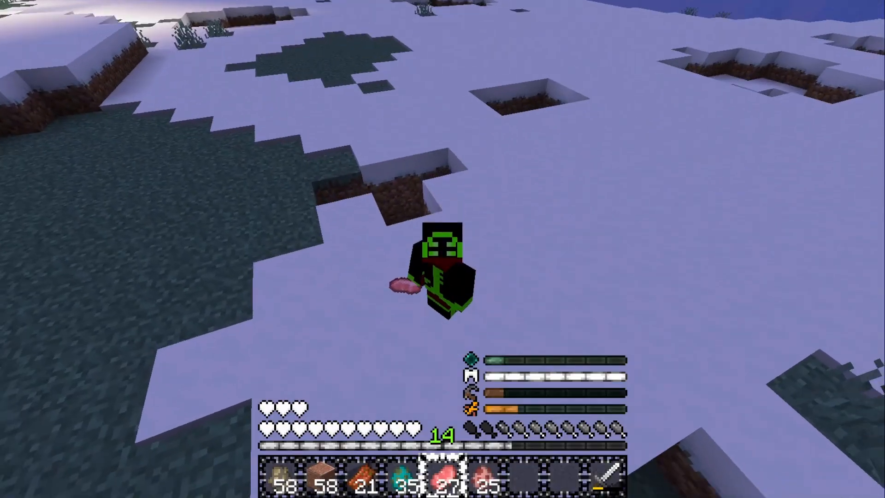
{"action": "key", "text": "F5"}
{"action": "key", "text": "F5"}
{"action": "key", "text": "F5"}
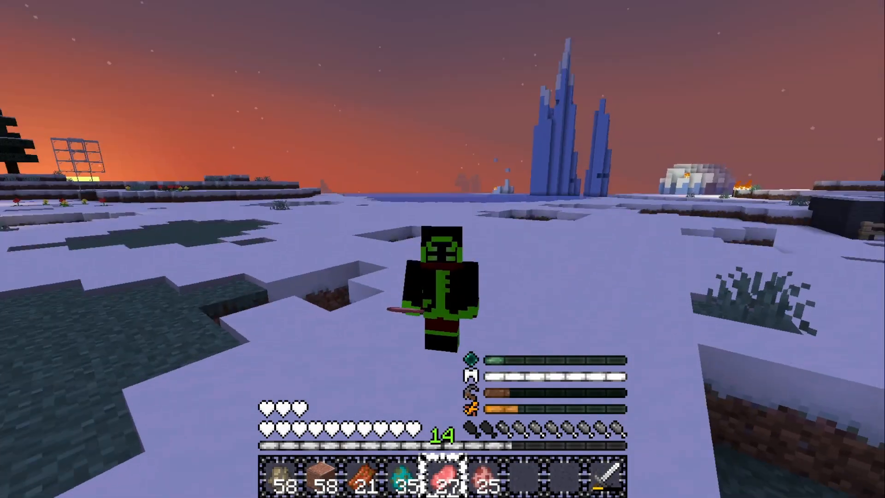
{"action": "key", "text": "6"}
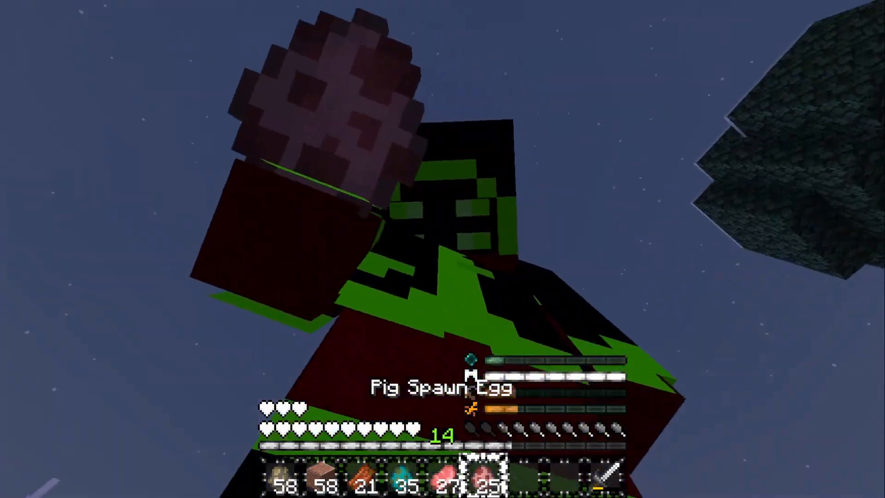
{"action": "right_click", "coordinate": [442, 249]}
{"action": "right_click", "coordinate": [442, 249]}
{"action": "right_click", "coordinate": [442, 249]}
{"action": "right_click", "coordinate": [443, 249]}
{"action": "right_click", "coordinate": [443, 249]}
{"action": "key", "text": "F5"}
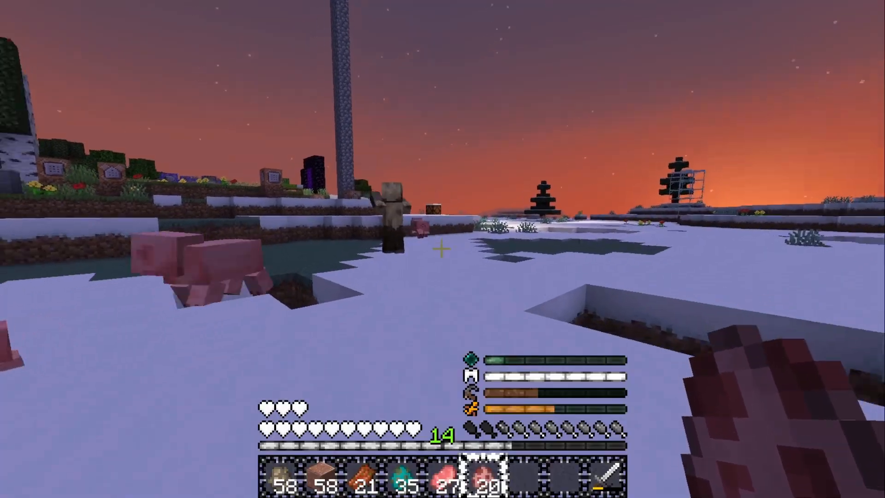
Hit a pig with an empty hand and follow the husk across the field
{"action": "scroll", "coordinate": [441, 249], "scroll_direction": "down", "scroll_amount": 1}
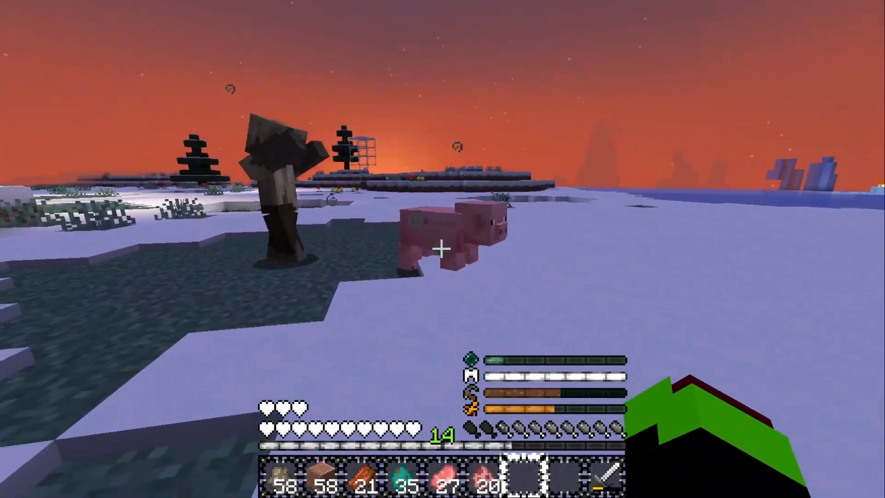
{"action": "left_click", "coordinate": [441, 249]}
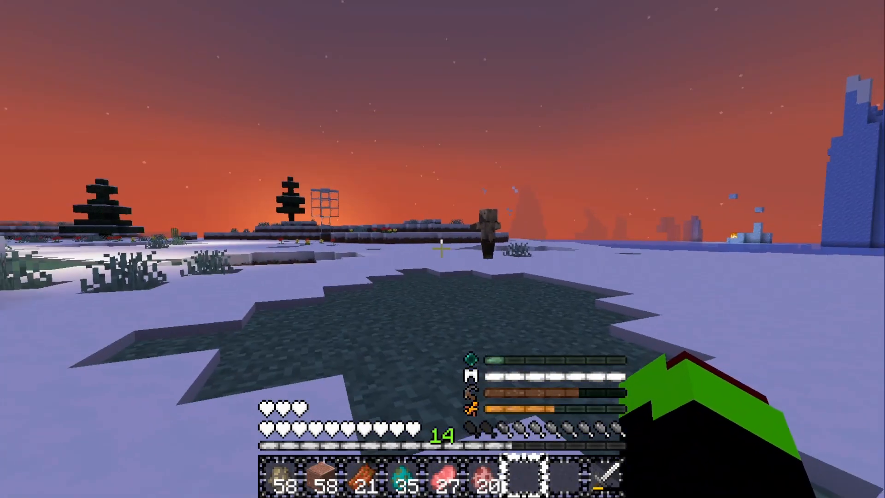
{"action": "key", "text": "w"}
{"action": "key", "text": "w"}
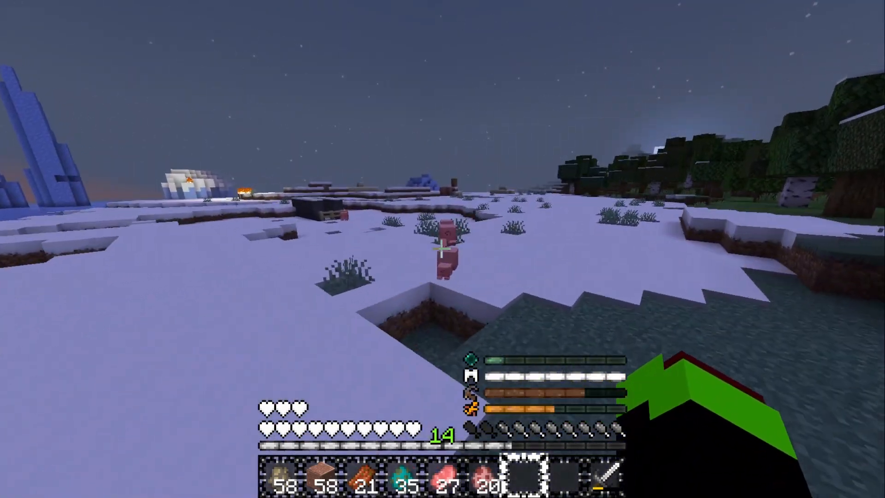
{"action": "key", "text": "w"}
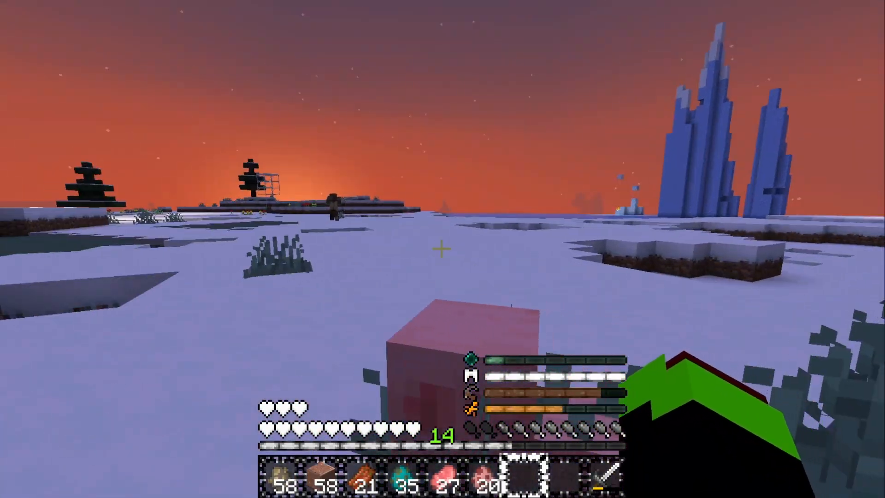
Switch to the Origin Creator and set the resourceincwkills power's mode to multiple
{"action": "key", "text": "alt+Tab"}
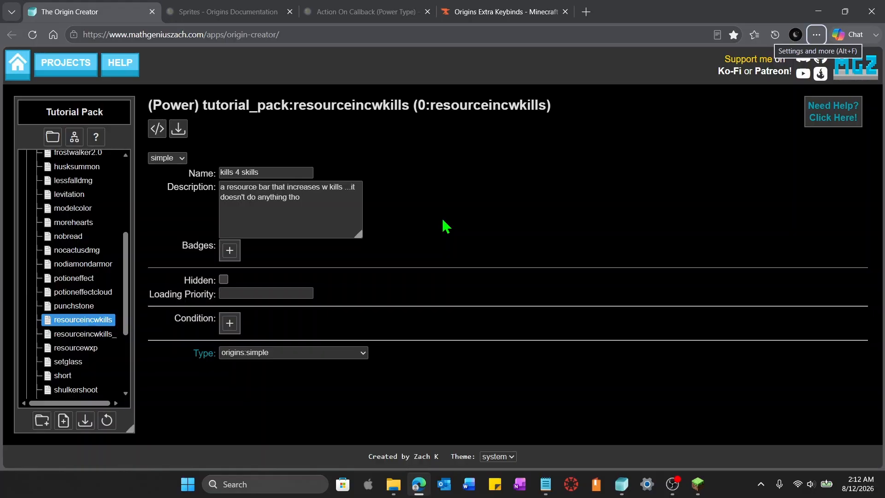
{"action": "left_click", "coordinate": [182, 158]}
{"action": "left_click", "coordinate": [181, 188]}
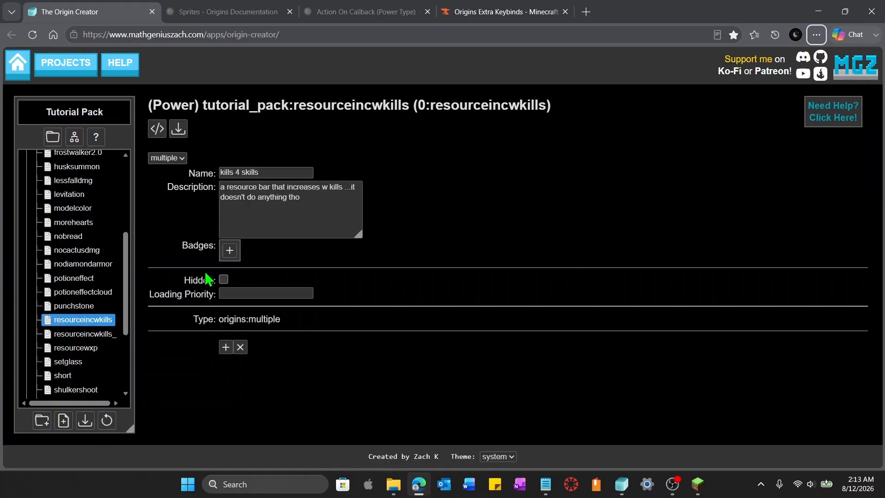
Examine the leresource, tall and totallyhuman powers in the HaBDaC Origins project
{"action": "scroll", "coordinate": [103, 266], "scroll_direction": "up", "scroll_amount": 4}
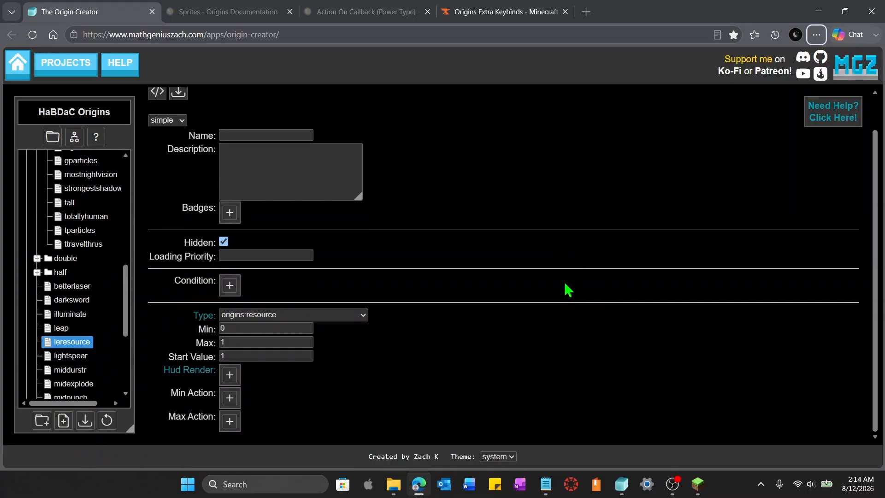
{"action": "scroll", "coordinate": [494, 300], "scroll_direction": "up", "scroll_amount": 1}
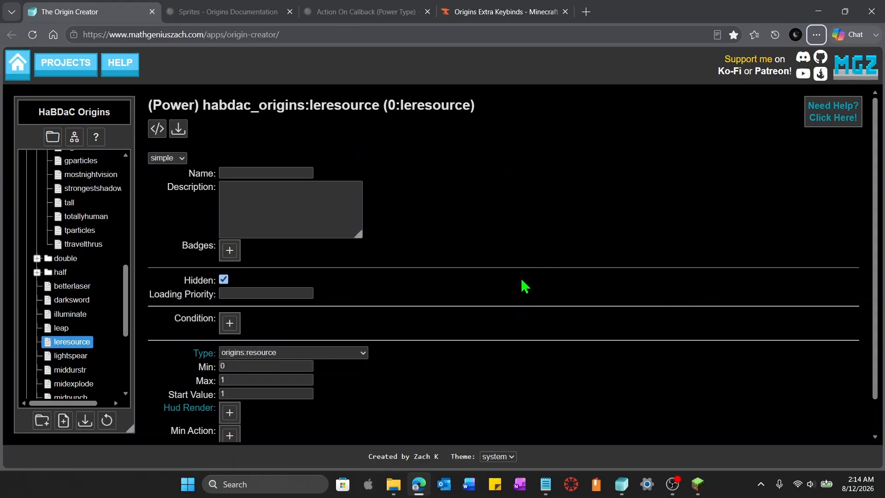
{"action": "scroll", "coordinate": [523, 282], "scroll_direction": "down", "scroll_amount": 1}
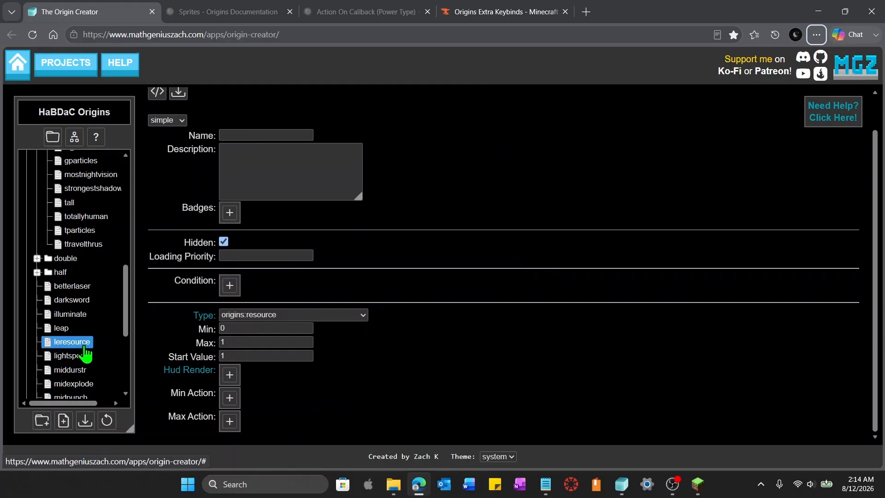
{"action": "left_click", "coordinate": [71, 205]}
{"action": "scroll", "coordinate": [555, 325], "scroll_direction": "down", "scroll_amount": 1}
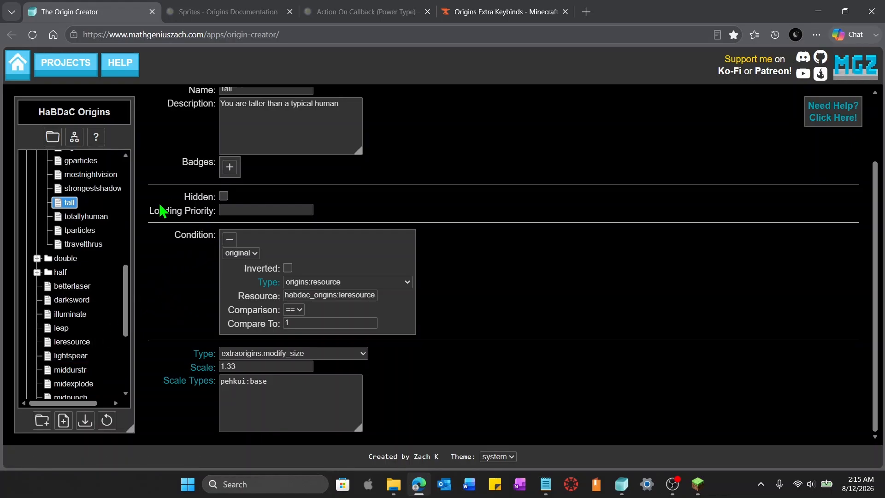
{"action": "left_click", "coordinate": [92, 217]}
{"action": "scroll", "coordinate": [329, 302], "scroll_direction": "down", "scroll_amount": 3}
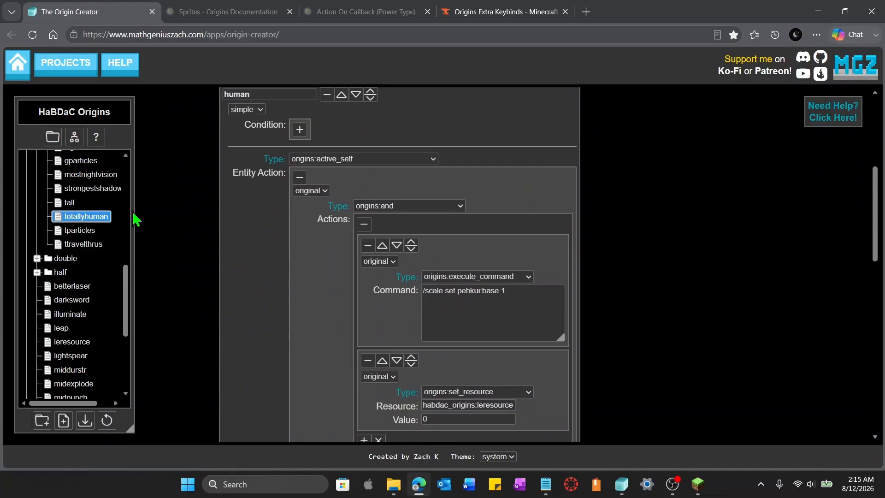
{"action": "scroll", "coordinate": [283, 369], "scroll_direction": "up", "scroll_amount": 3}
{"action": "left_click", "coordinate": [71, 204]}
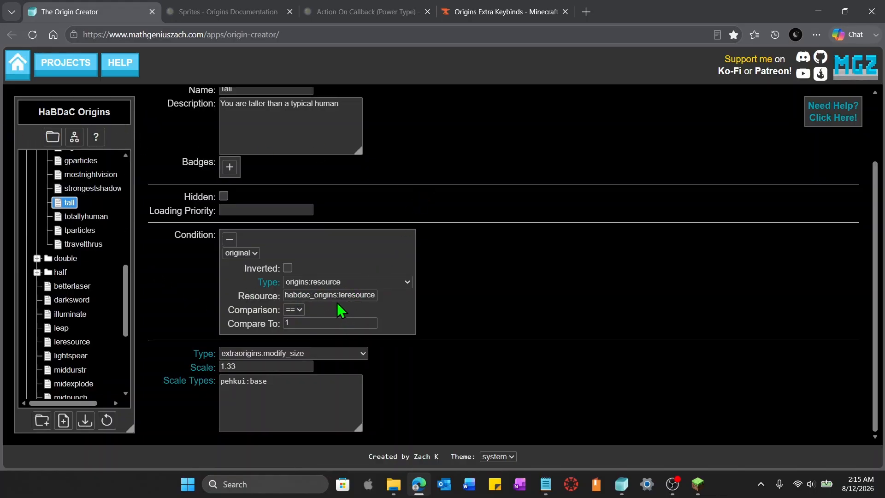
{"action": "scroll", "coordinate": [90, 308], "scroll_direction": "down", "scroll_amount": 1}
{"action": "scroll", "coordinate": [90, 308], "scroll_direction": "down", "scroll_amount": 1}
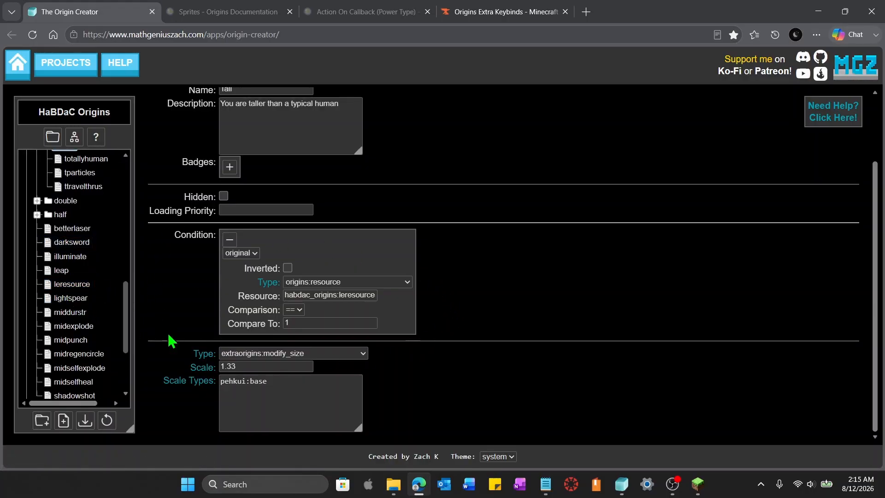
Switch to the Tutorial Pack save slot and open the resourceincwkills power
{"action": "left_click", "coordinate": [84, 286]}
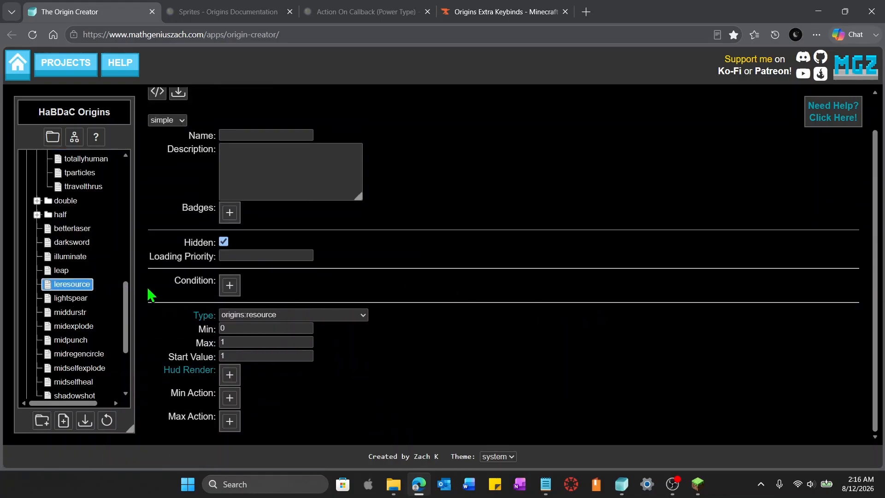
{"action": "left_click", "coordinate": [59, 136]}
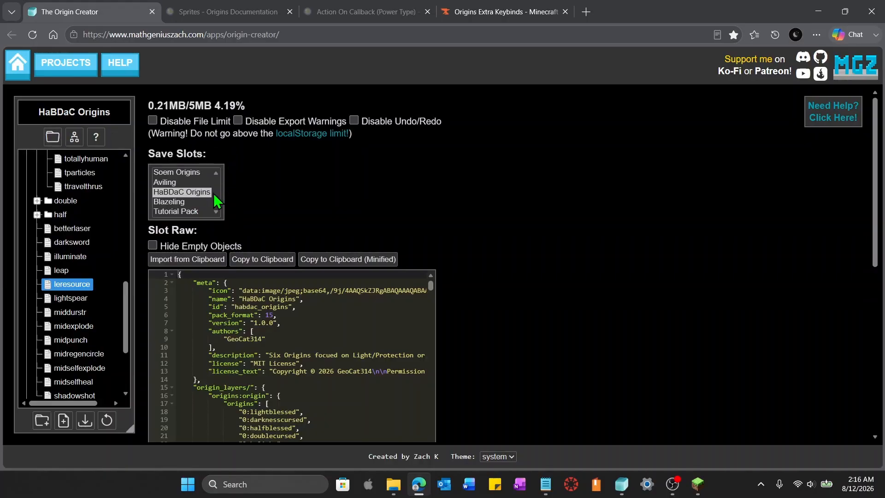
{"action": "left_click", "coordinate": [193, 211]}
{"action": "left_click", "coordinate": [27, 242]}
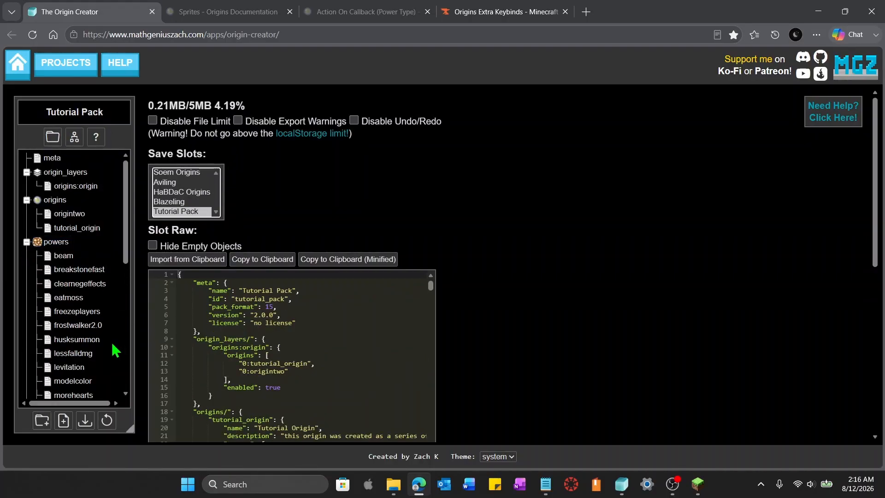
{"action": "scroll", "coordinate": [59, 348], "scroll_direction": "down", "scroll_amount": 2}
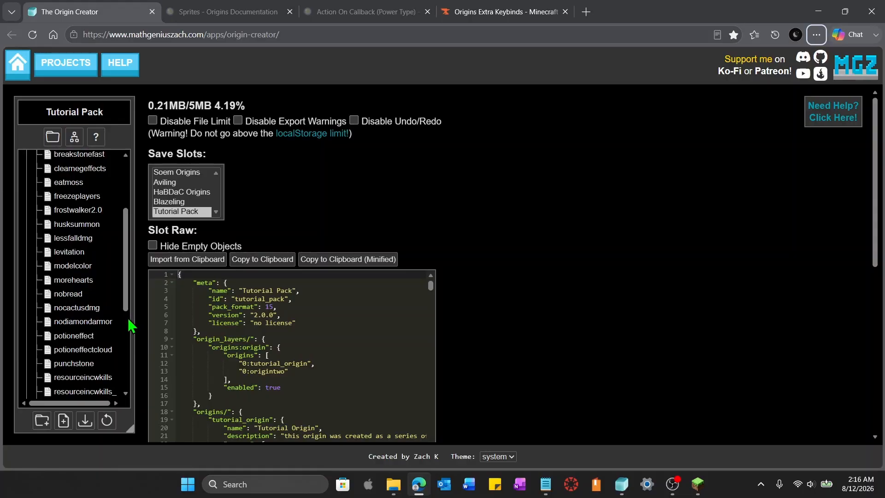
{"action": "left_click", "coordinate": [109, 378]}
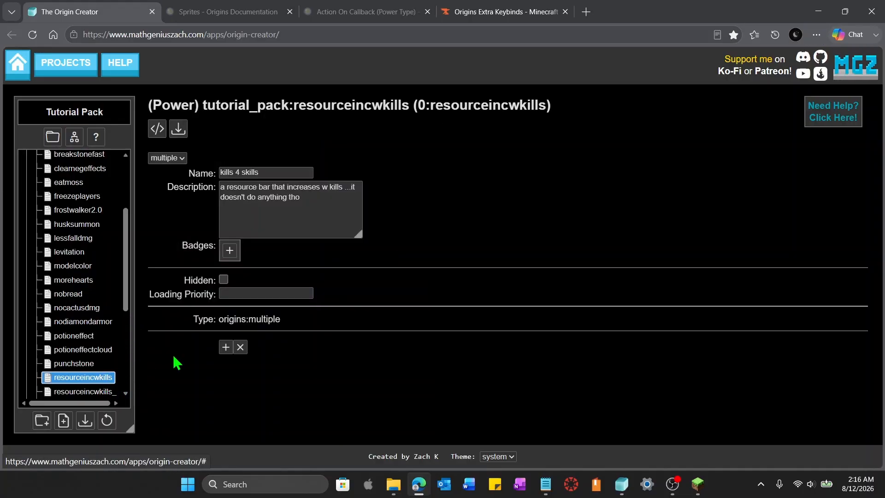
Add a sub-power to the multiple power and name it resource
{"action": "left_click", "coordinate": [240, 372]}
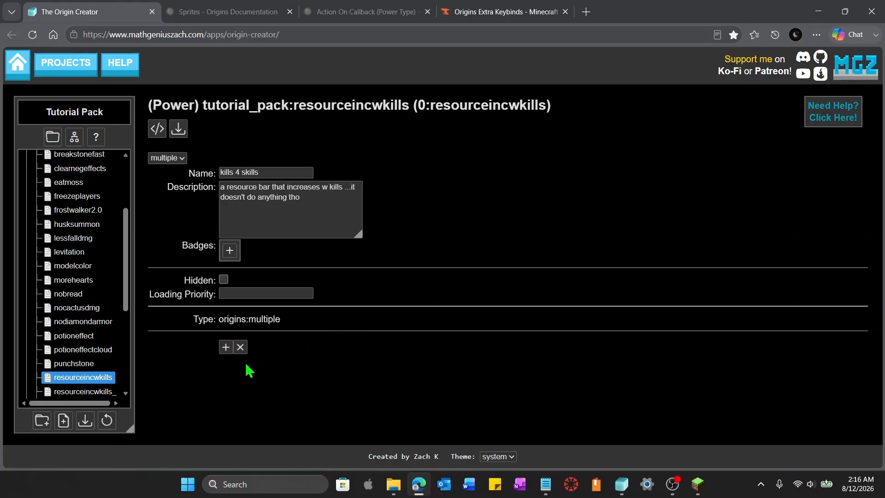
{"action": "left_click", "coordinate": [225, 347]}
{"action": "scroll", "coordinate": [529, 344], "scroll_direction": "down", "scroll_amount": 1}
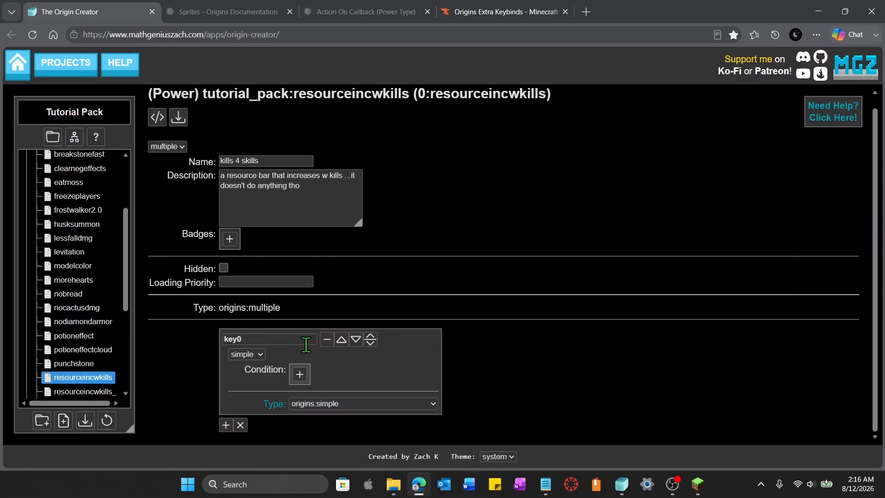
{"action": "left_click_drag", "start_coordinate": [287, 341], "coordinate": [211, 356]}
{"action": "type", "text": "resource"}
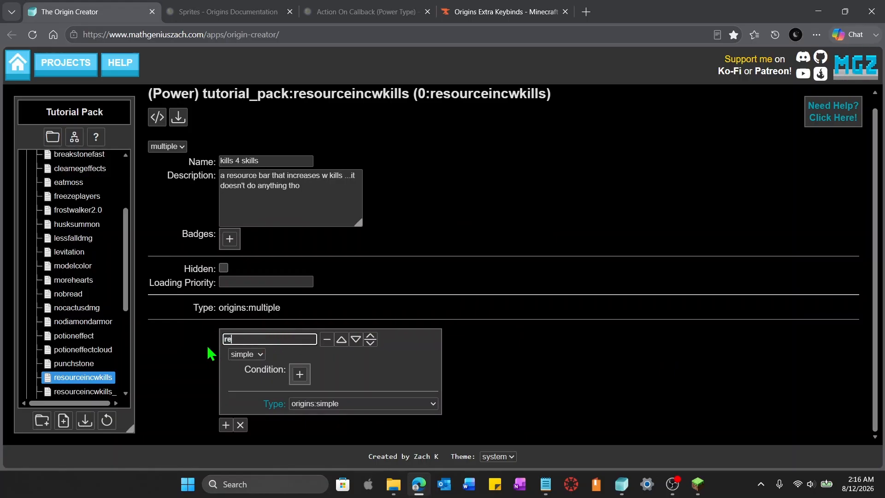
{"action": "left_click", "coordinate": [665, 425]}
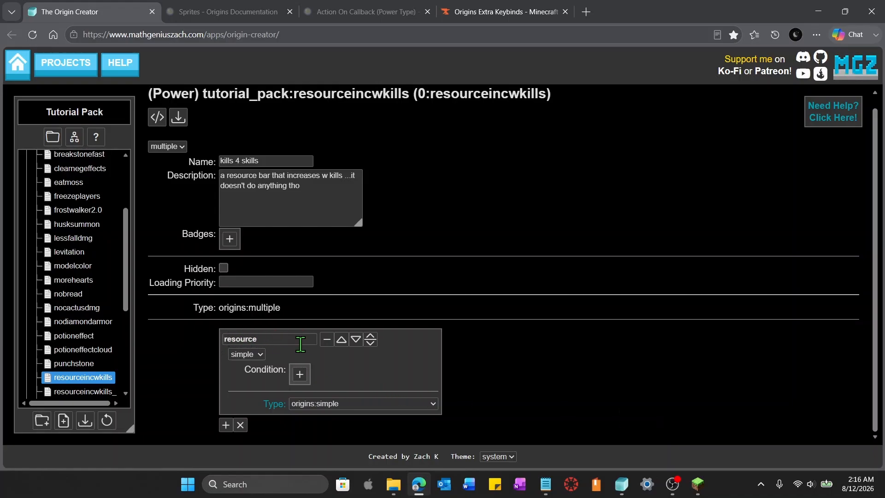
Set the resource sub-power's type to origins:resource with min 0, max 12 and start value 0
{"action": "left_click", "coordinate": [433, 404]}
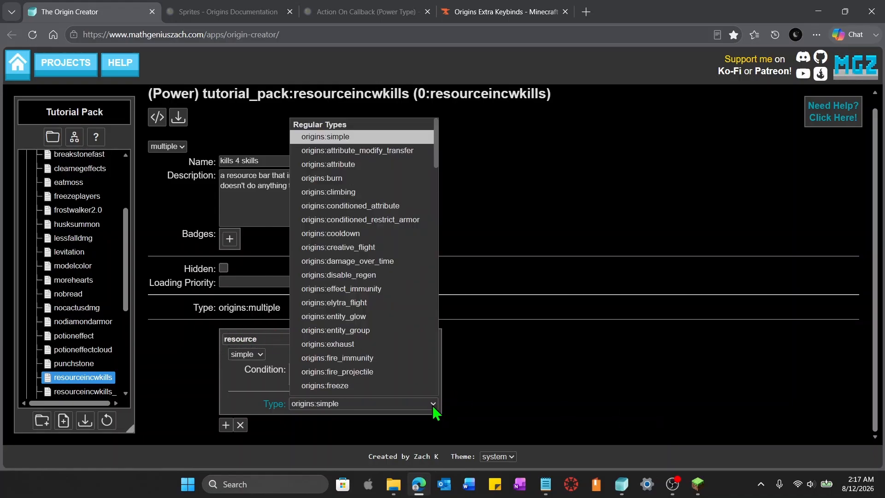
{"action": "scroll", "coordinate": [413, 350], "scroll_direction": "down", "scroll_amount": 6}
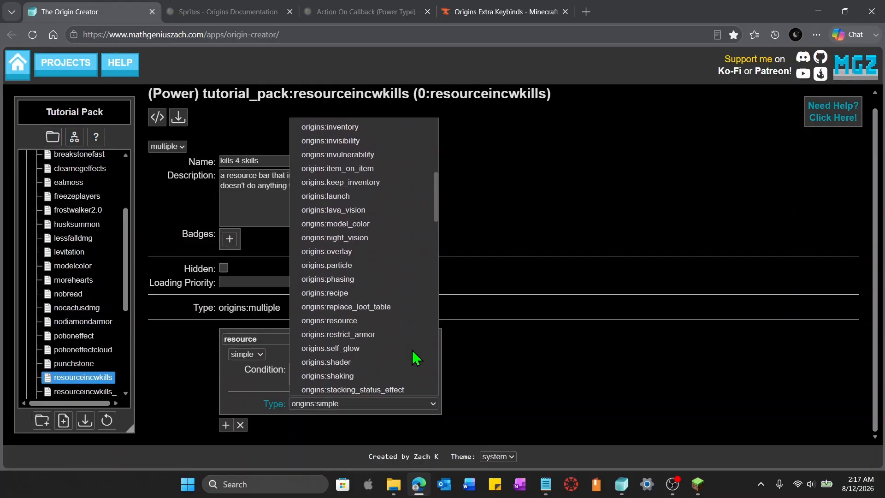
{"action": "left_click", "coordinate": [369, 323]}
{"action": "scroll", "coordinate": [480, 332], "scroll_direction": "down", "scroll_amount": 2}
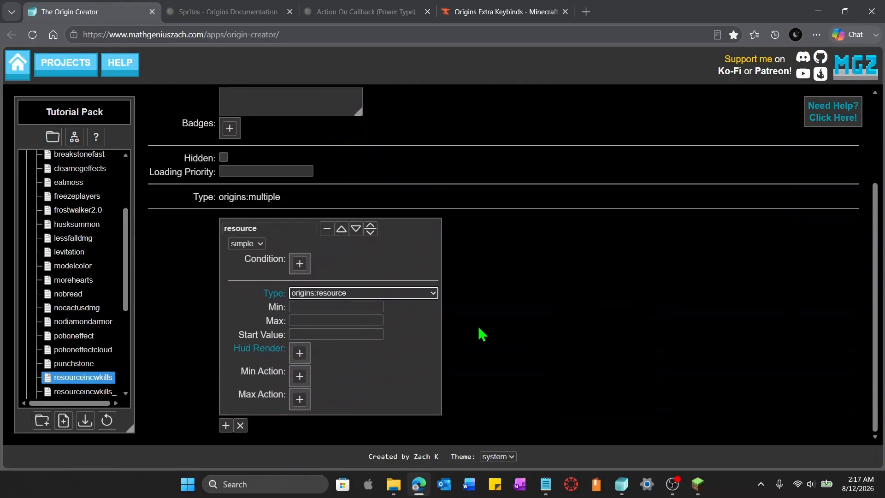
{"action": "left_click", "coordinate": [366, 308]}
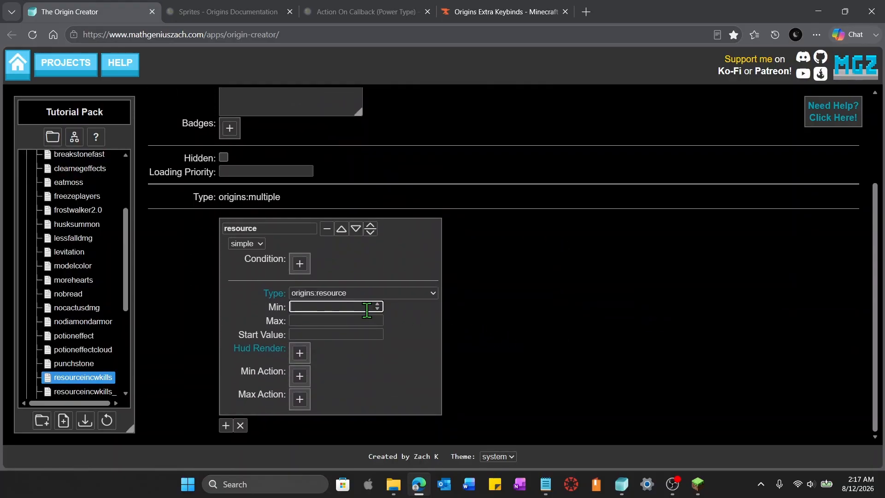
{"action": "type", "text": "0"}
{"action": "left_click", "coordinate": [358, 321]}
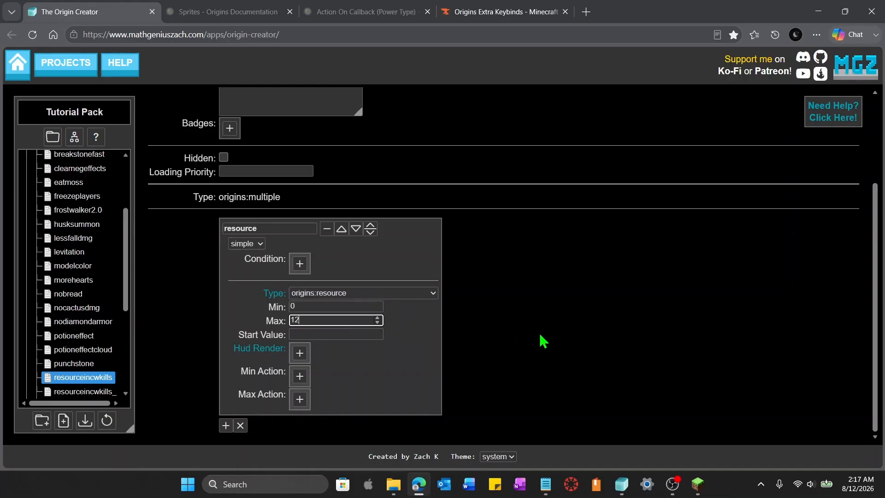
{"action": "left_click", "coordinate": [367, 334]}
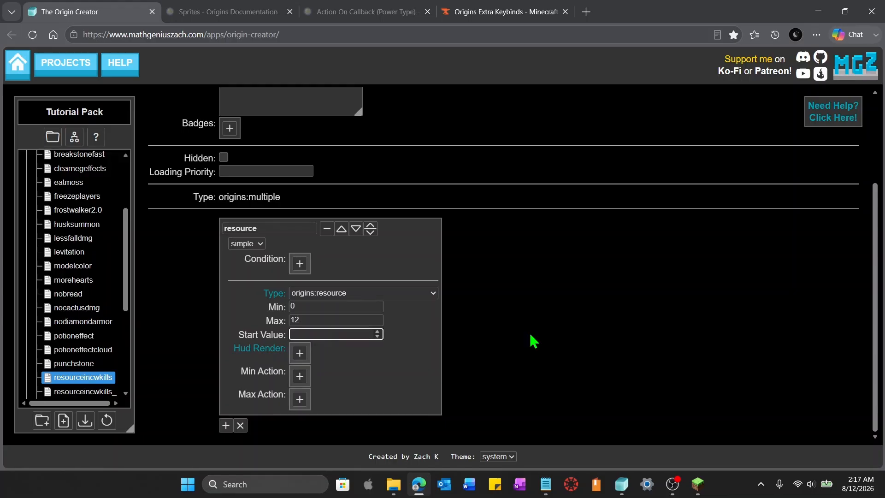
{"action": "left_click", "coordinate": [572, 340]}
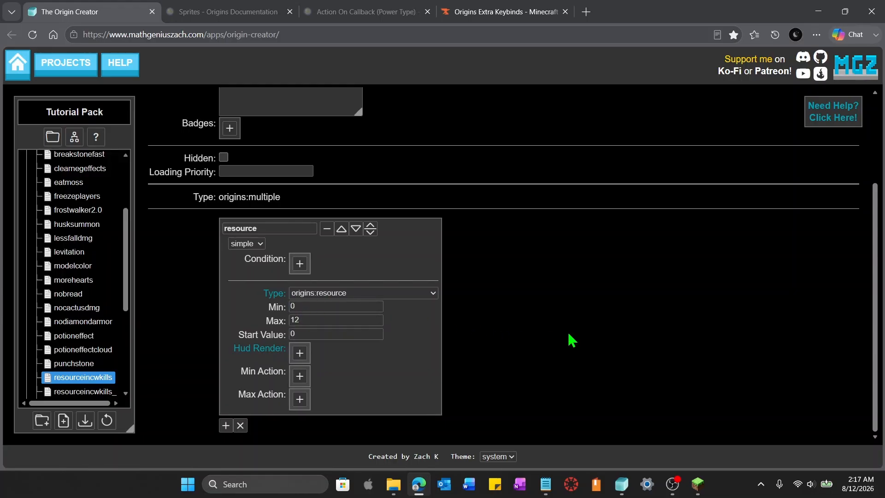
Enable a HUD render for the resource and copy the origins:textures/gui/resource_bar.png sprite location from the Sprites documentation
{"action": "left_click", "coordinate": [300, 354]}
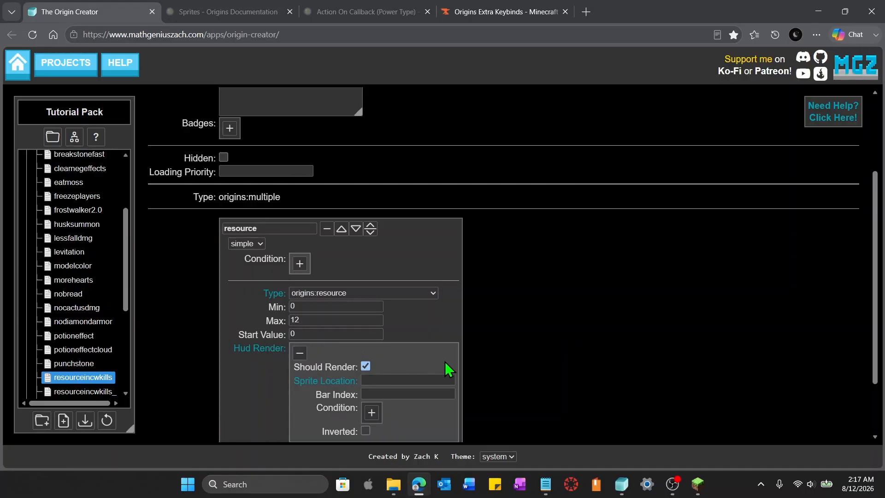
{"action": "scroll", "coordinate": [447, 369], "scroll_direction": "down", "scroll_amount": 2}
{"action": "left_click", "coordinate": [228, 13]}
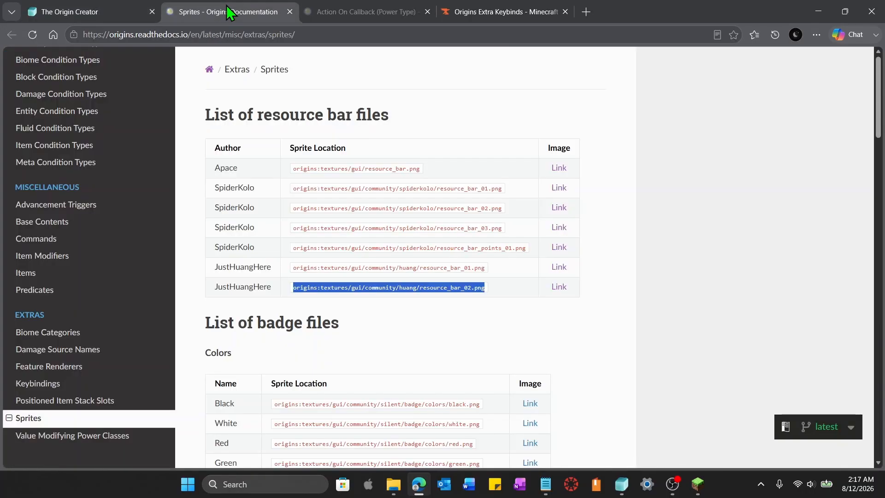
{"action": "left_click", "coordinate": [551, 287]}
{"action": "left_click_drag", "start_coordinate": [422, 168], "coordinate": [279, 189]}
{"action": "key", "text": "ctrl+c"}
Paste the sprite location into the HUD render and set its bar index to 6
{"action": "left_click", "coordinate": [92, 11]}
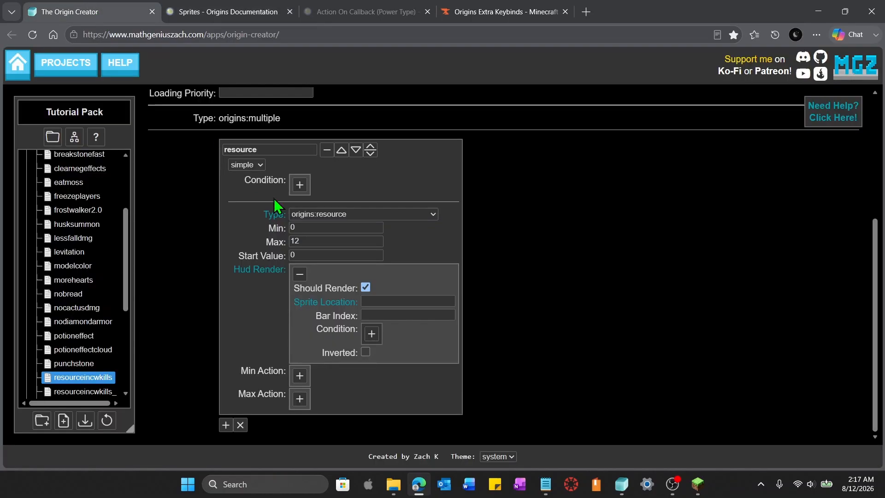
{"action": "left_click", "coordinate": [381, 300]}
{"action": "key", "text": "ctrl+v"}
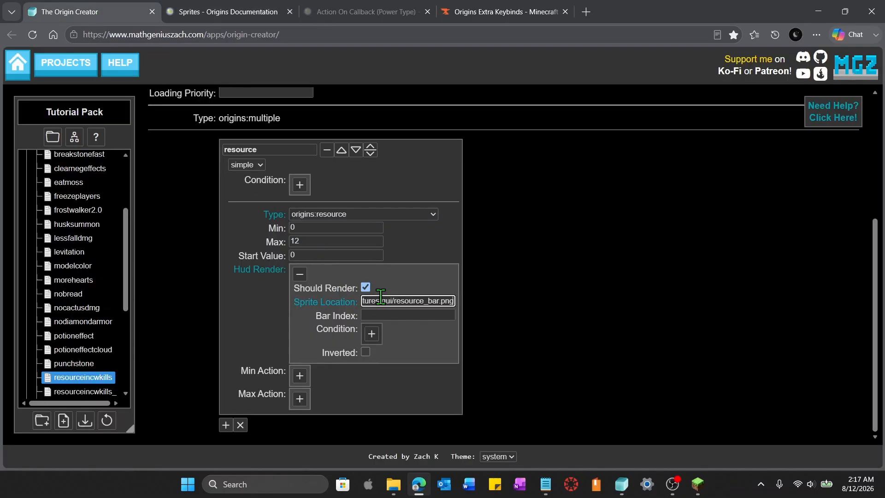
{"action": "left_click", "coordinate": [390, 316]}
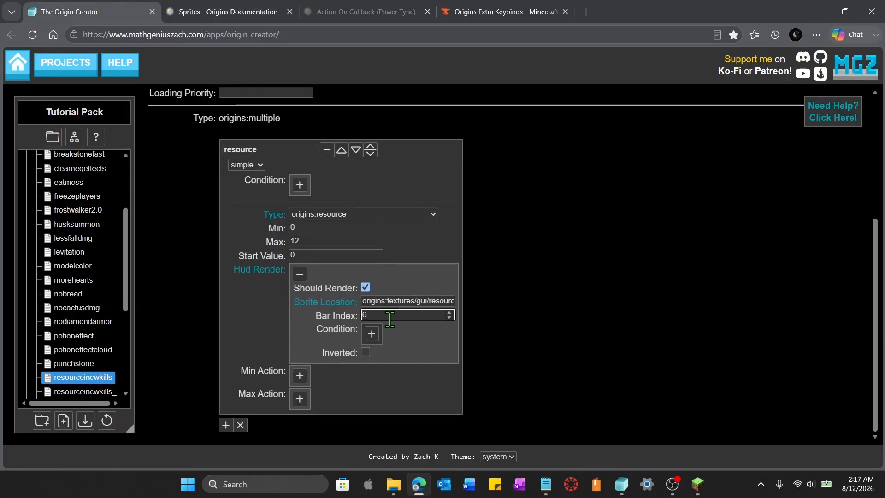
{"action": "key", "text": "alt"}
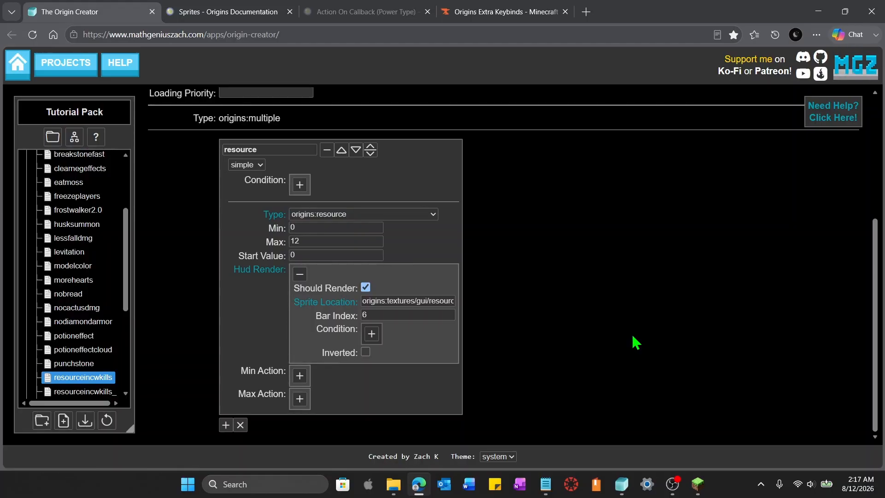
Add a second sub-power and set its type to origins:self_action_on_kill
{"action": "left_click", "coordinate": [226, 425]}
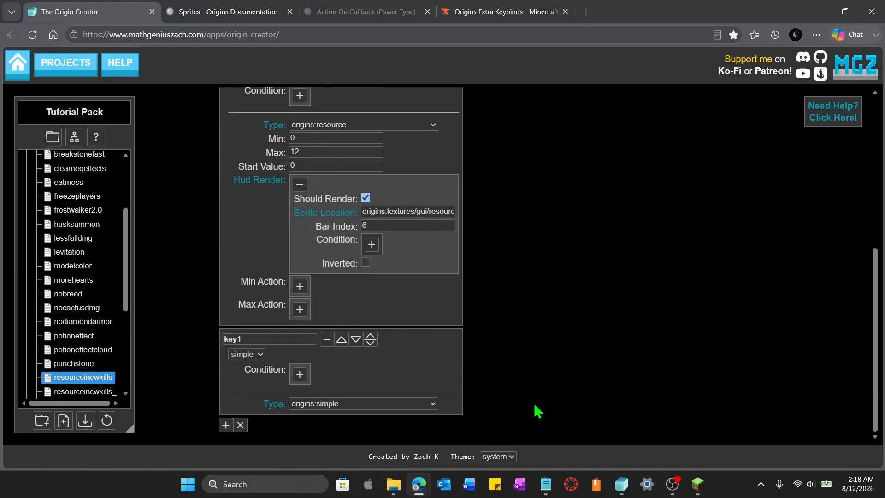
{"action": "left_click", "coordinate": [434, 404]}
{"action": "scroll", "coordinate": [369, 282], "scroll_direction": "down", "scroll_amount": 5}
{"action": "scroll", "coordinate": [369, 282], "scroll_direction": "down", "scroll_amount": 8}
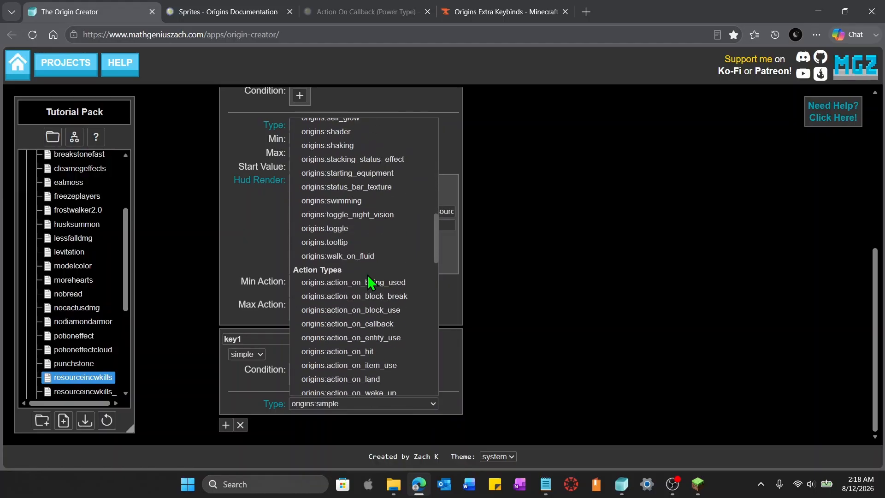
{"action": "scroll", "coordinate": [404, 367], "scroll_direction": "down", "scroll_amount": 3}
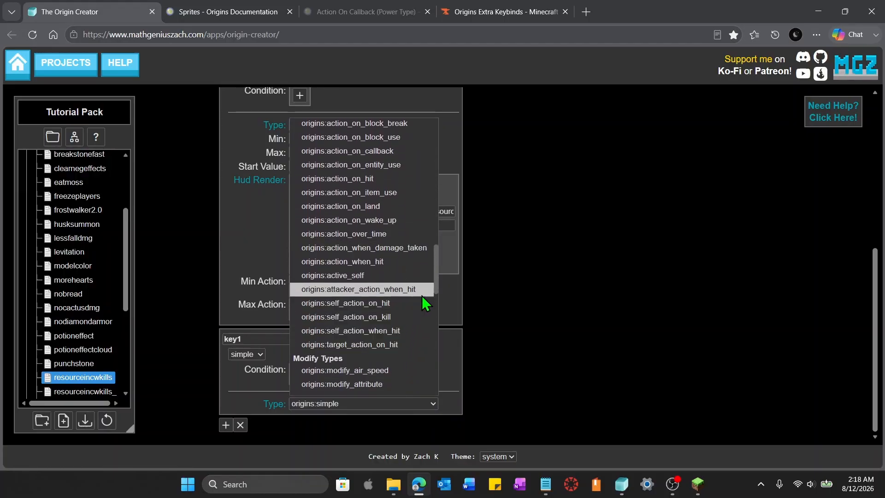
{"action": "left_click", "coordinate": [407, 322]}
{"action": "scroll", "coordinate": [498, 353], "scroll_direction": "down", "scroll_amount": 2}
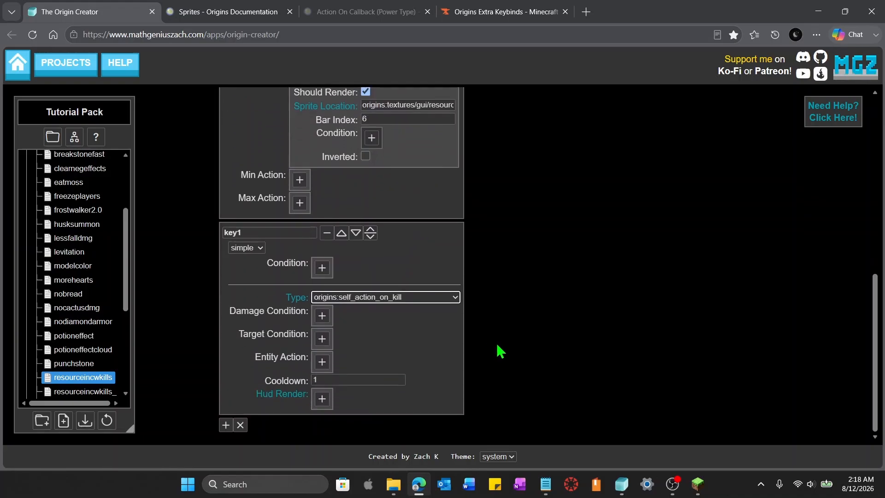
Consult the Self Action On Kill documentation and add an origins:modify_resource entity action to the kill sub-power
{"action": "left_click", "coordinate": [368, 10]}
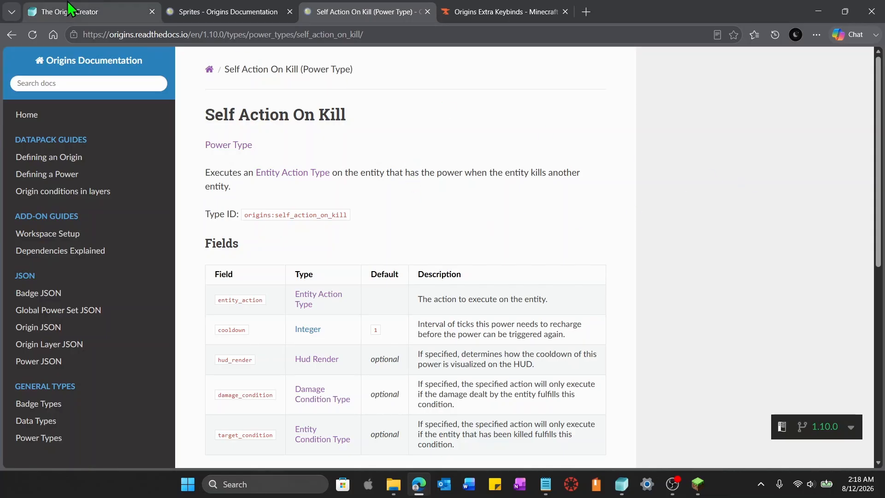
{"action": "left_click", "coordinate": [81, 10]}
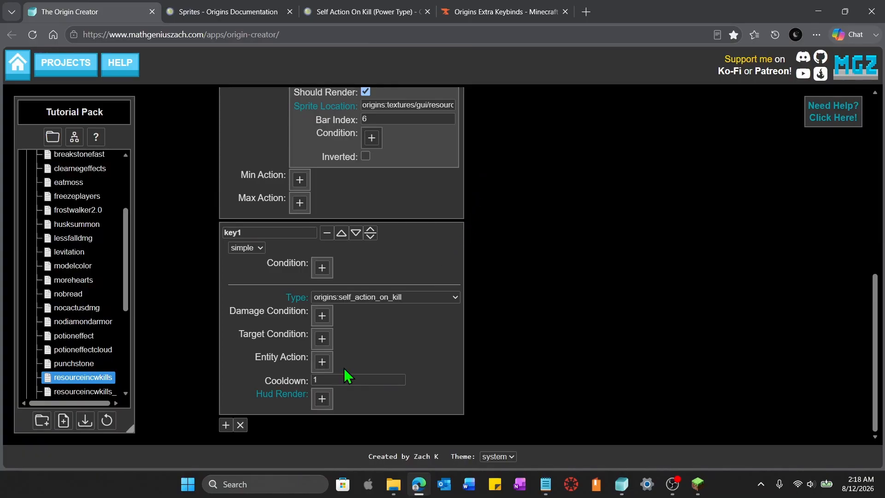
{"action": "scroll", "coordinate": [451, 358], "scroll_direction": "up", "scroll_amount": 1}
{"action": "scroll", "coordinate": [451, 357], "scroll_direction": "up", "scroll_amount": 5}
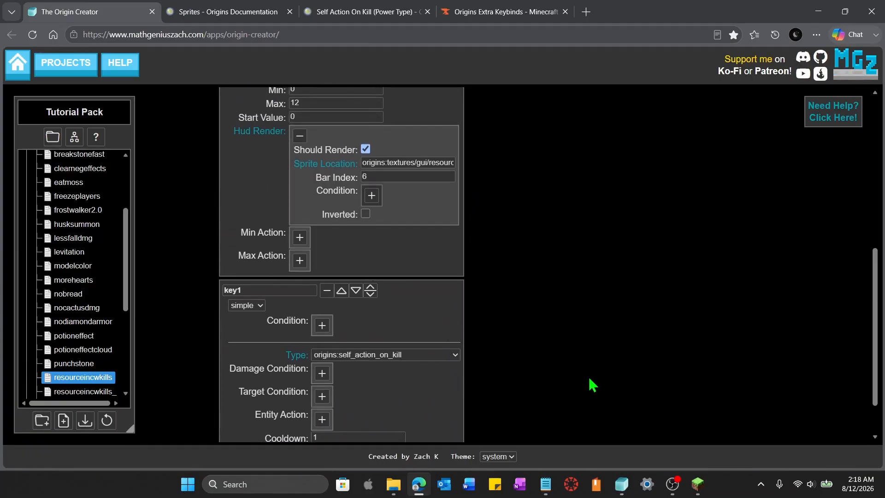
{"action": "scroll", "coordinate": [457, 290], "scroll_direction": "down", "scroll_amount": 5}
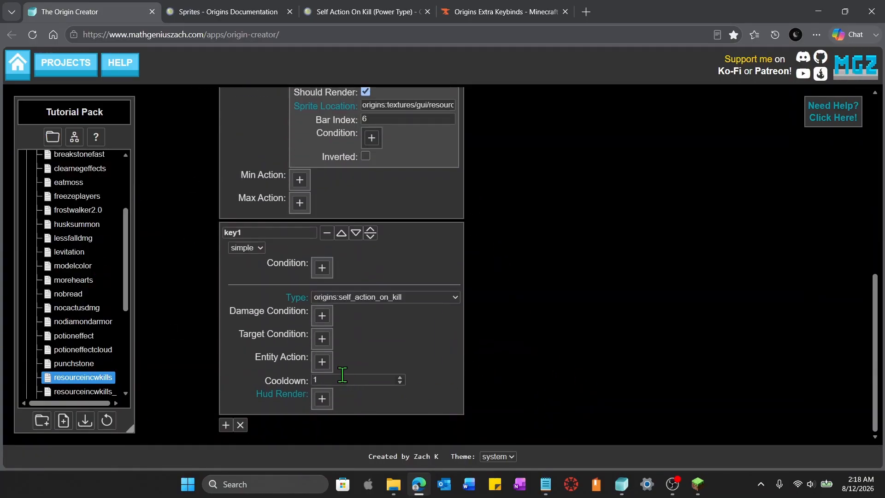
{"action": "left_click", "coordinate": [322, 361]}
{"action": "left_click", "coordinate": [483, 390]}
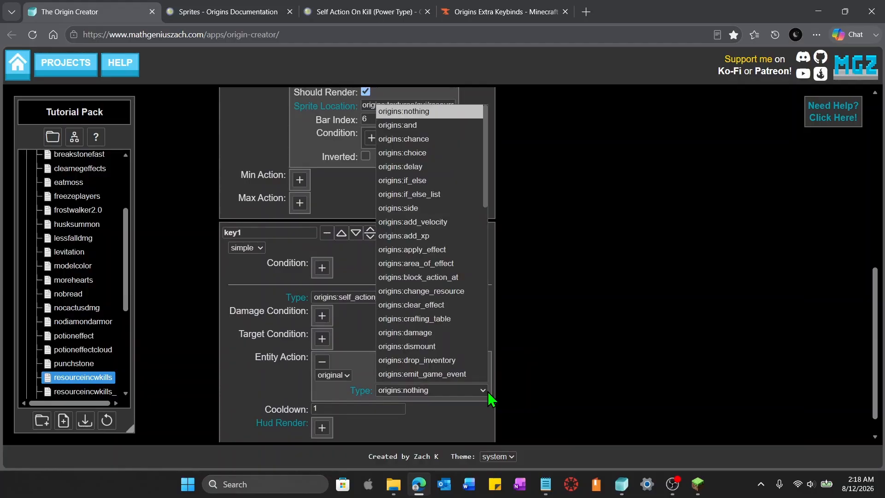
{"action": "scroll", "coordinate": [478, 350], "scroll_direction": "down", "scroll_amount": 3}
{"action": "scroll", "coordinate": [478, 353], "scroll_direction": "down", "scroll_amount": 5}
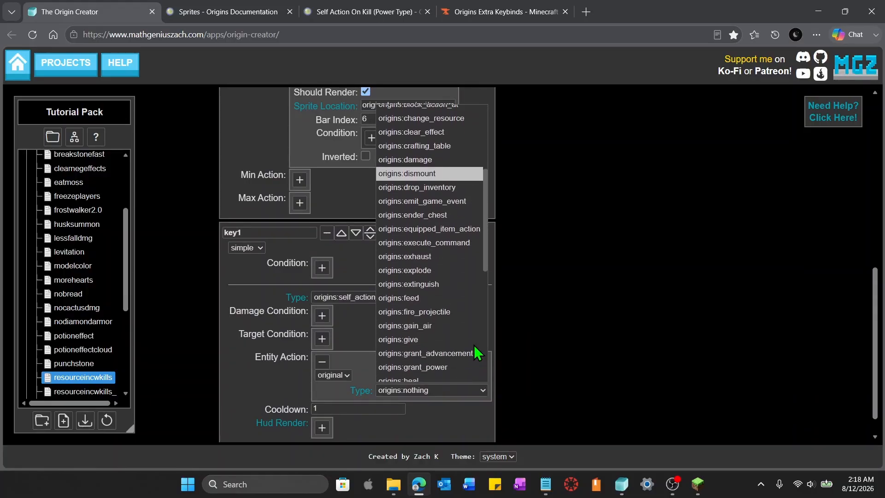
{"action": "scroll", "coordinate": [478, 351], "scroll_direction": "down", "scroll_amount": 2}
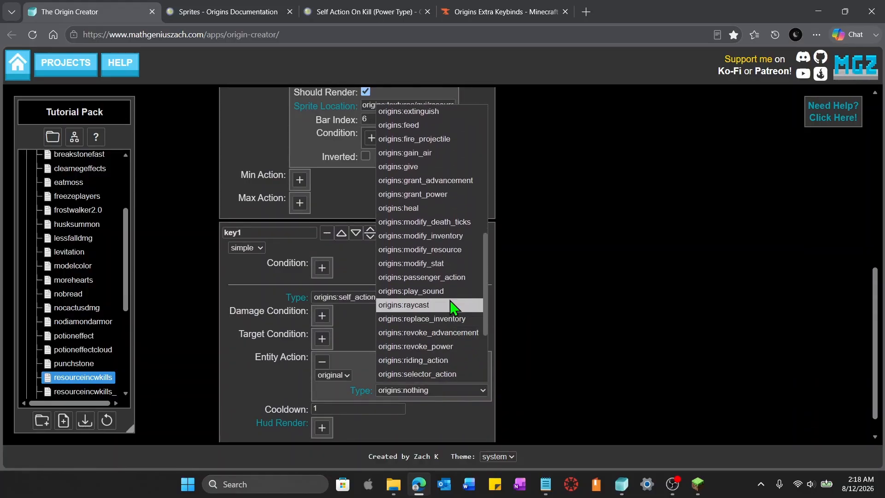
{"action": "left_click", "coordinate": [443, 253]}
Set the kill action's type to origins:modify_resource and its resource to *:*_resource
{"action": "scroll", "coordinate": [507, 355], "scroll_direction": "down", "scroll_amount": 1}
{"action": "left_click", "coordinate": [417, 340]}
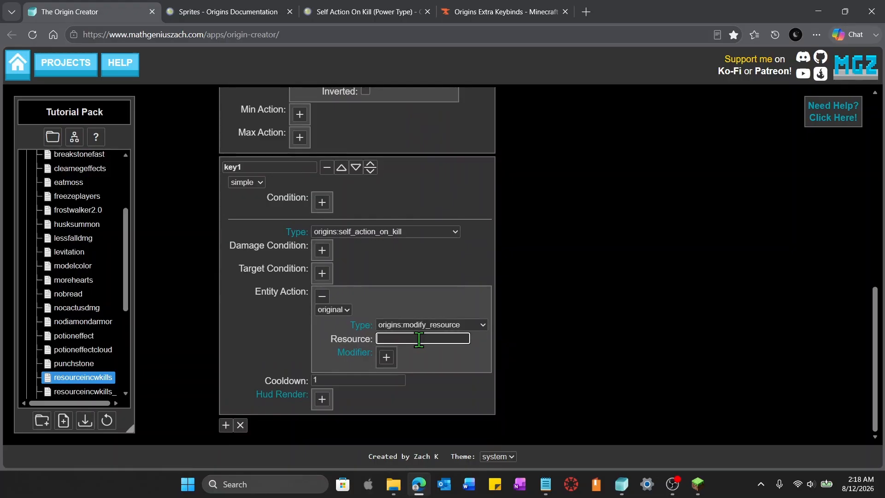
{"action": "scroll", "coordinate": [547, 352], "scroll_direction": "up", "scroll_amount": 3}
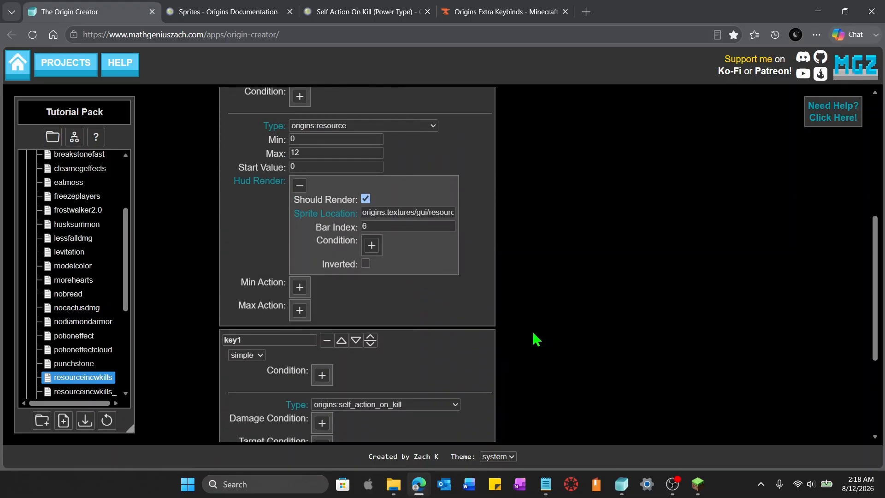
{"action": "scroll", "coordinate": [535, 336], "scroll_direction": "down", "scroll_amount": 2}
{"action": "scroll", "coordinate": [535, 336], "scroll_direction": "up", "scroll_amount": 3}
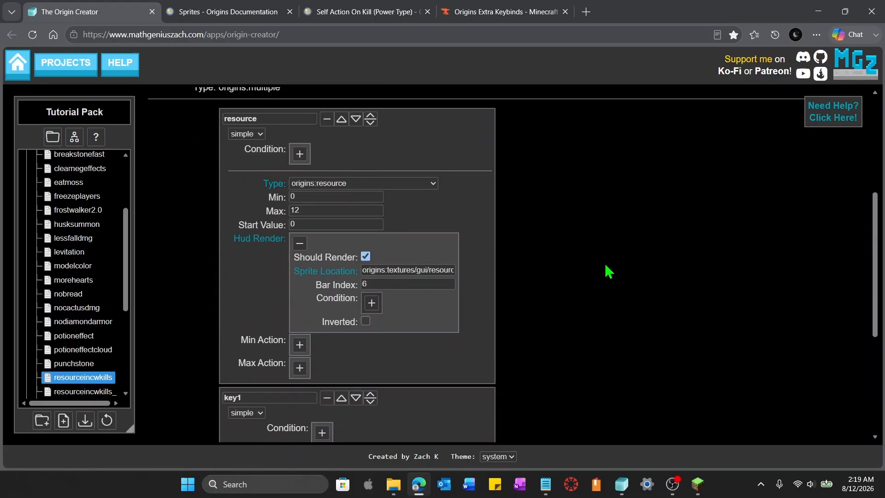
{"action": "scroll", "coordinate": [606, 270], "scroll_direction": "down", "scroll_amount": 3}
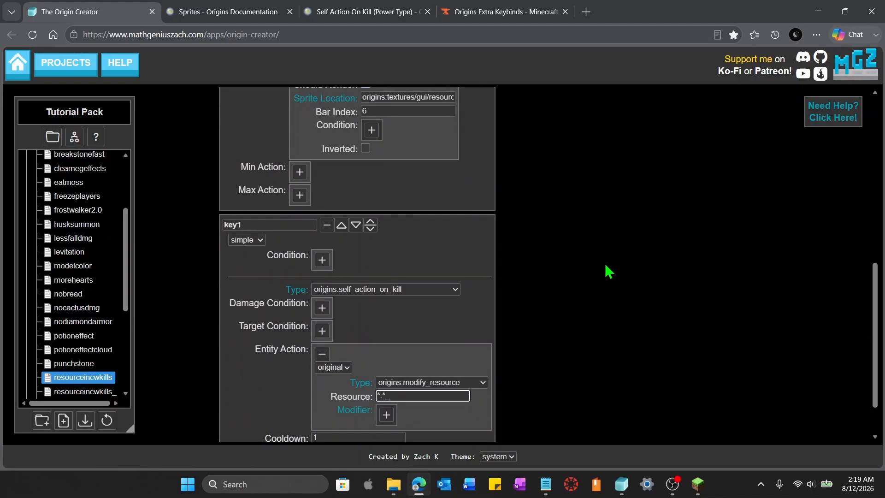
{"action": "scroll", "coordinate": [607, 271], "scroll_direction": "up", "scroll_amount": 5}
{"action": "scroll", "coordinate": [548, 266], "scroll_direction": "down", "scroll_amount": 6}
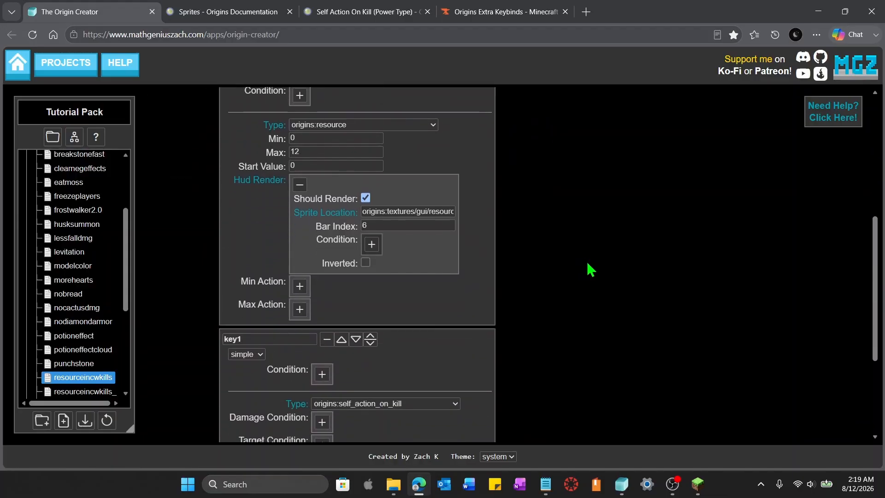
{"action": "type", "text": "resso"}
{"action": "key", "text": "BackSpace"}
{"action": "key", "text": "BackSpace"}
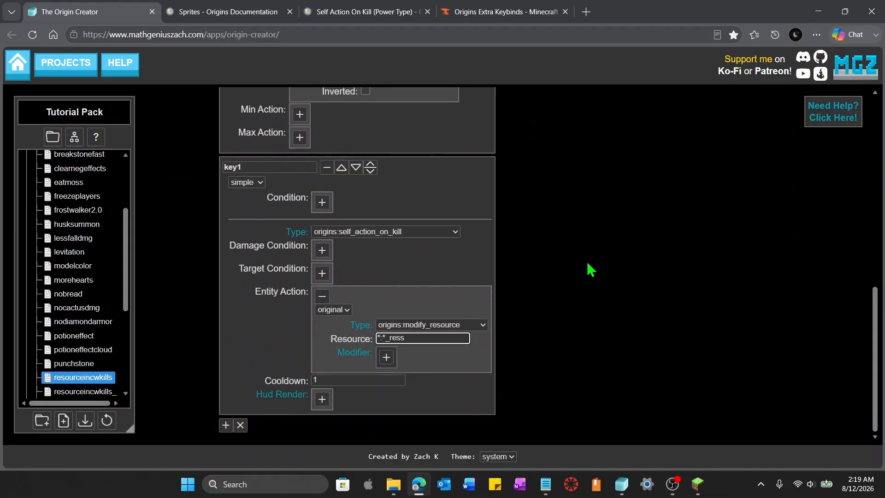
{"action": "key", "text": "BackSpace"}
{"action": "type", "text": "ource"}
{"action": "left_click", "coordinate": [591, 270]}
Add a modifier to the modify_resource action using the addition operation with value 1
{"action": "scroll", "coordinate": [591, 272], "scroll_direction": "up", "scroll_amount": 5}
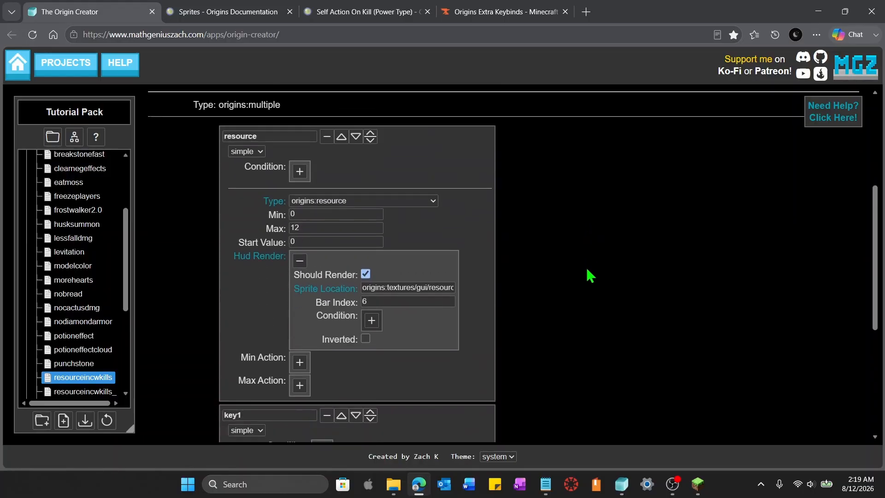
{"action": "scroll", "coordinate": [591, 275], "scroll_direction": "down", "scroll_amount": 5}
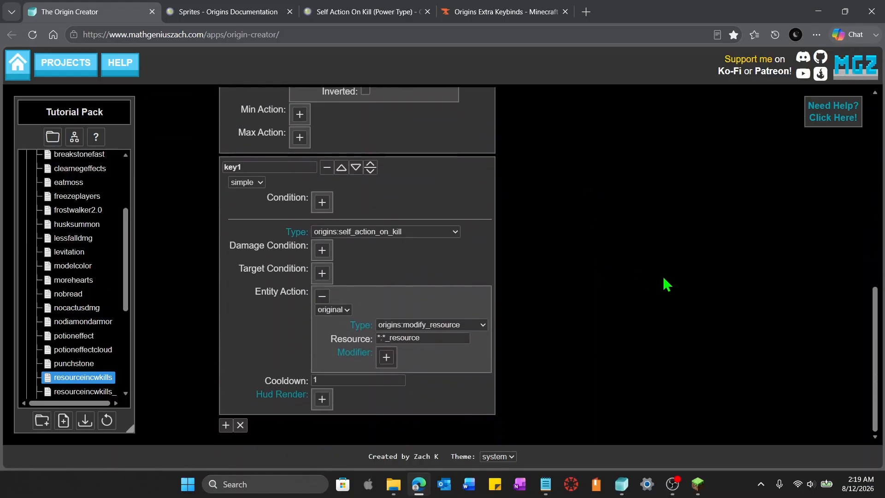
{"action": "key", "text": "alt"}
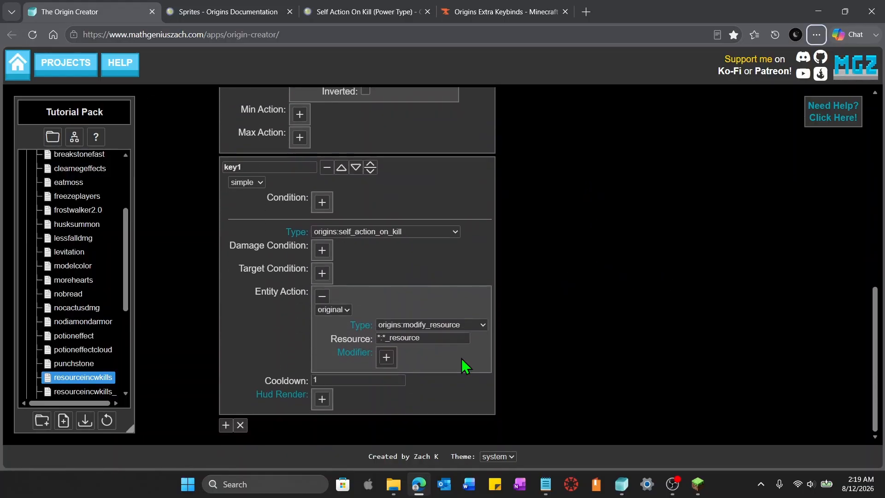
{"action": "left_click", "coordinate": [387, 356]}
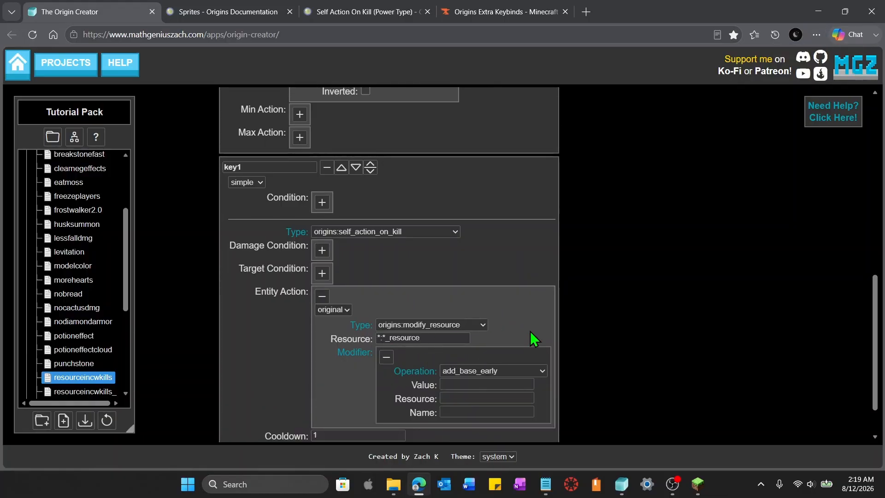
{"action": "left_click", "coordinate": [541, 369]}
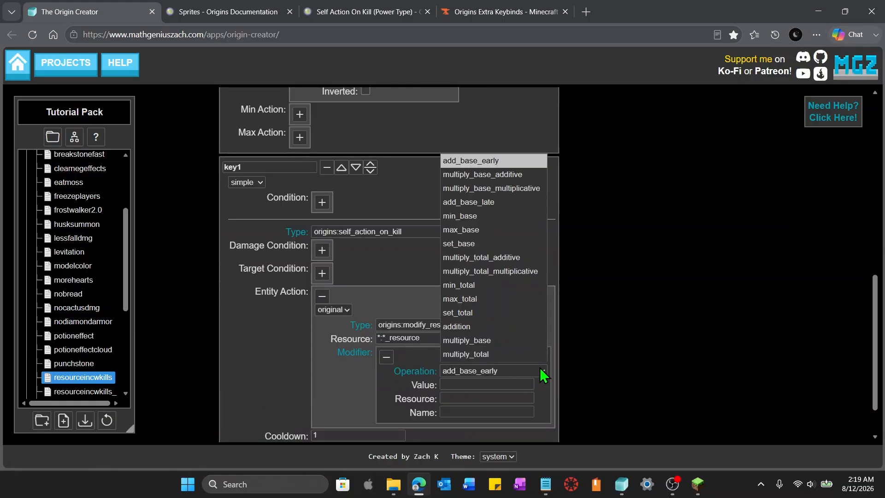
{"action": "left_click", "coordinate": [516, 328]}
{"action": "left_click", "coordinate": [499, 386]}
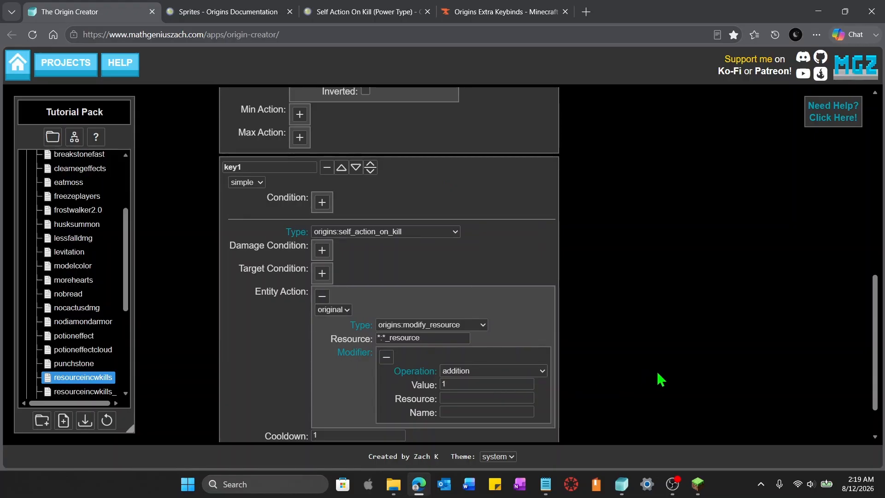
{"action": "scroll", "coordinate": [603, 375], "scroll_direction": "up", "scroll_amount": 2}
{"action": "scroll", "coordinate": [602, 375], "scroll_direction": "down", "scroll_amount": 3}
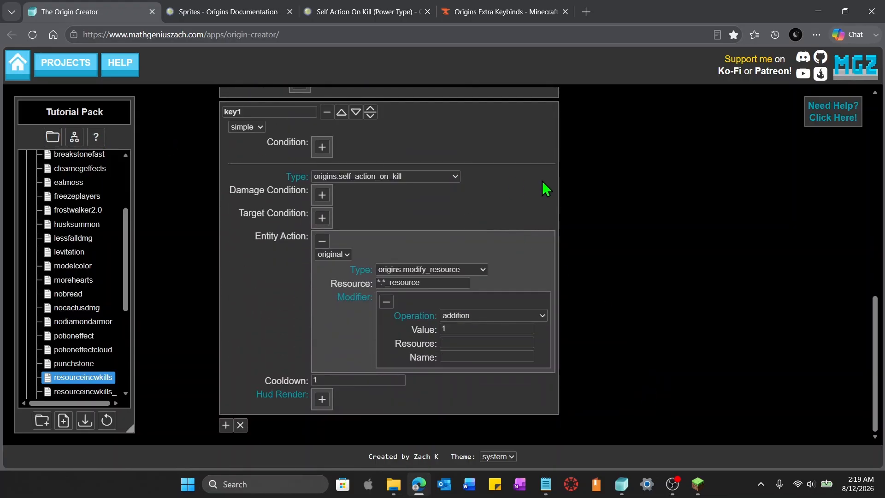
{"action": "scroll", "coordinate": [561, 283], "scroll_direction": "up", "scroll_amount": 6}
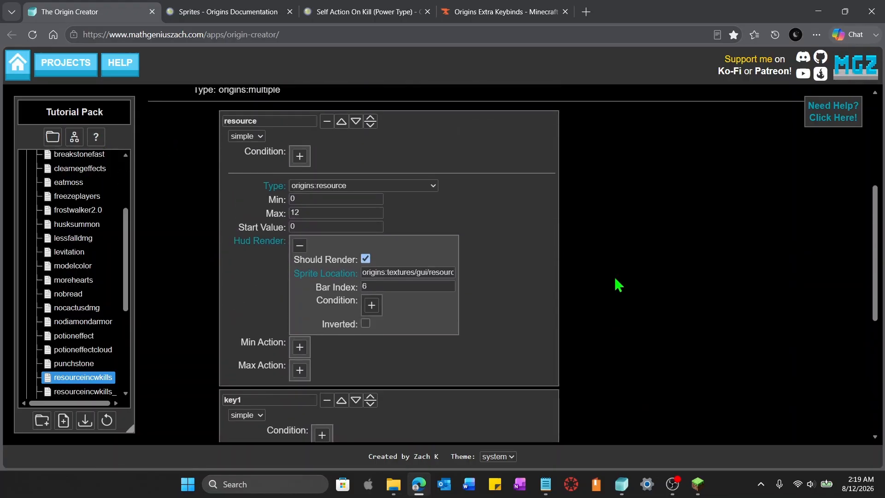
{"action": "scroll", "coordinate": [600, 313], "scroll_direction": "down", "scroll_amount": 1}
{"action": "scroll", "coordinate": [627, 311], "scroll_direction": "down", "scroll_amount": 6}
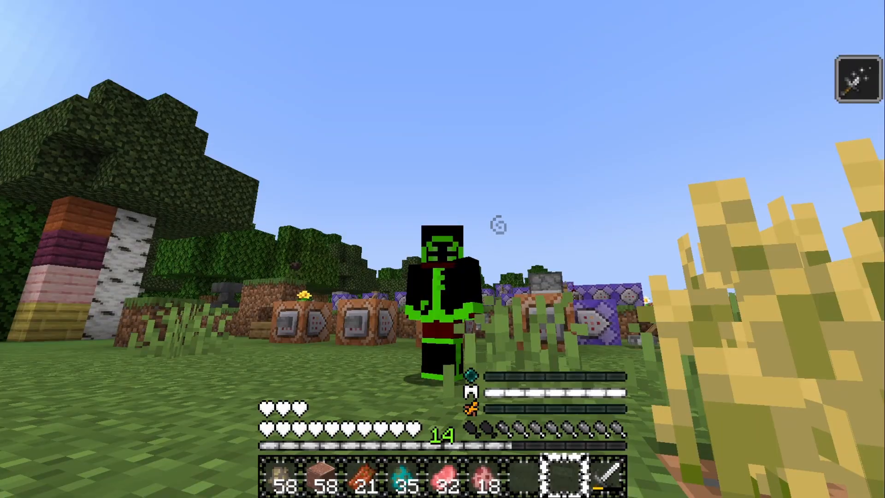
In Minecraft, switch to third-person view and kill a pig to test the kill-driven resource bar
{"action": "key", "text": "w"}
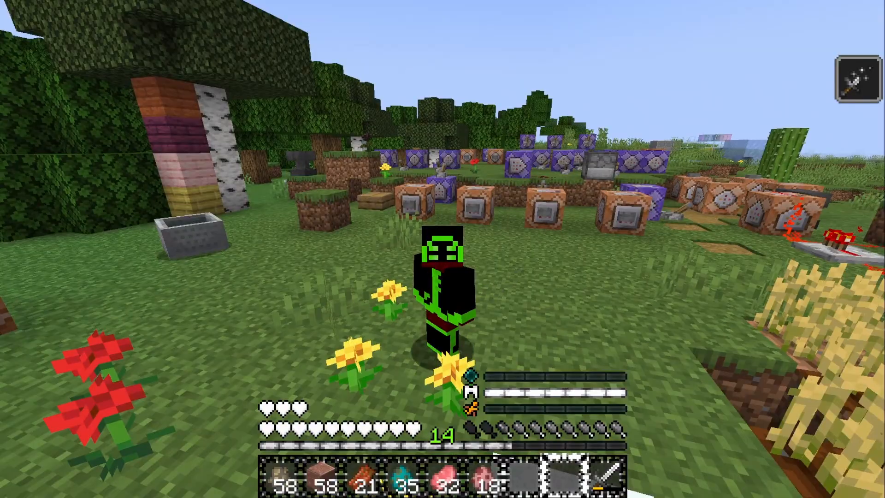
{"action": "key", "text": "F5"}
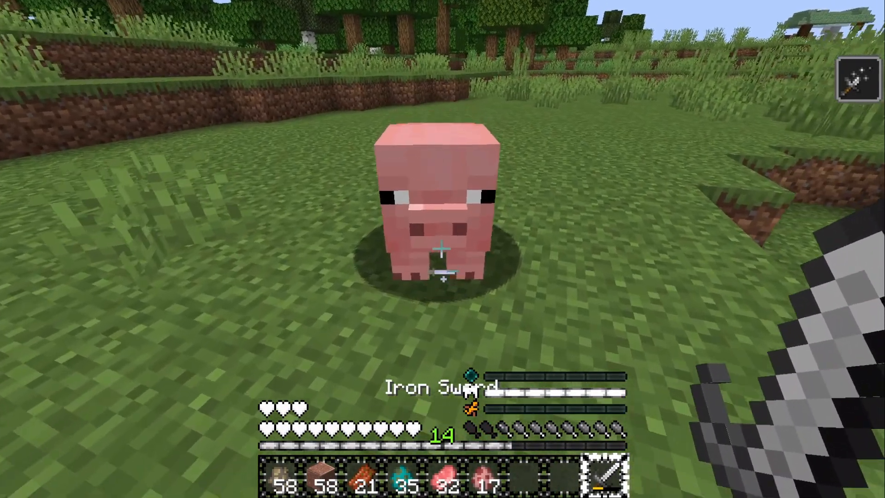
{"action": "left_click", "coordinate": [441, 249]}
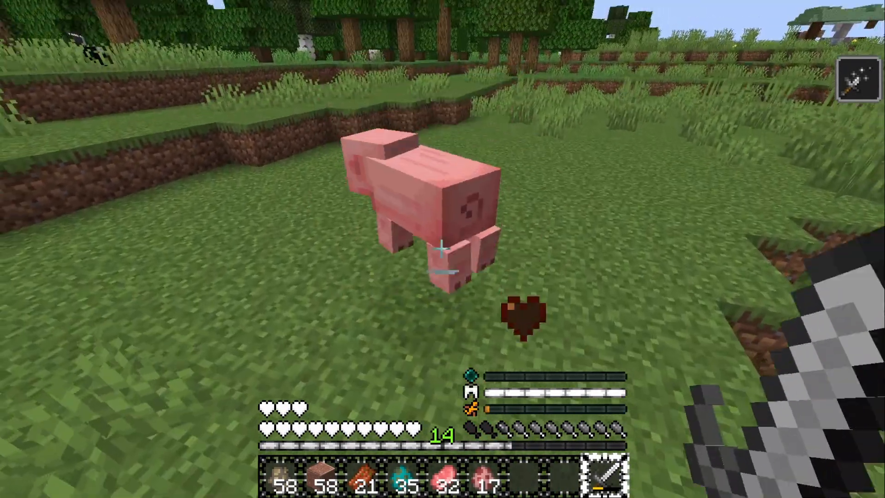
{"action": "left_click", "coordinate": [441, 249]}
{"action": "left_click", "coordinate": [442, 249]}
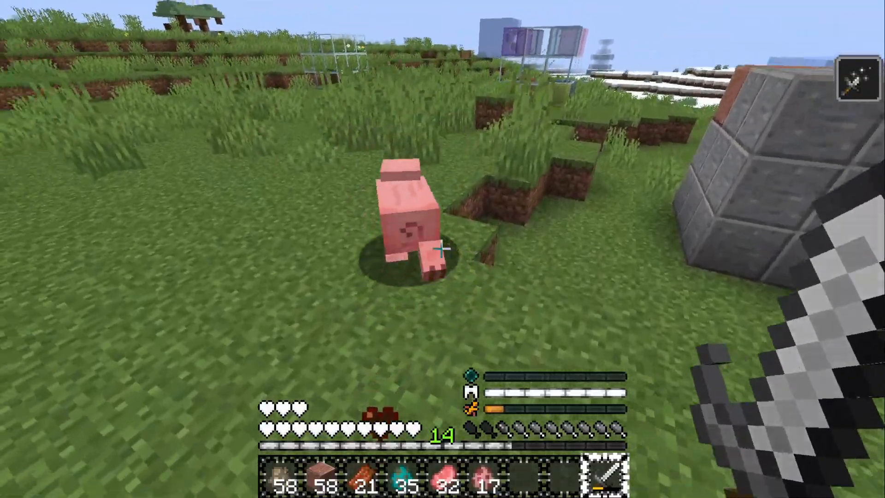
{"action": "left_click", "coordinate": [442, 249]}
{"action": "left_click", "coordinate": [441, 249]}
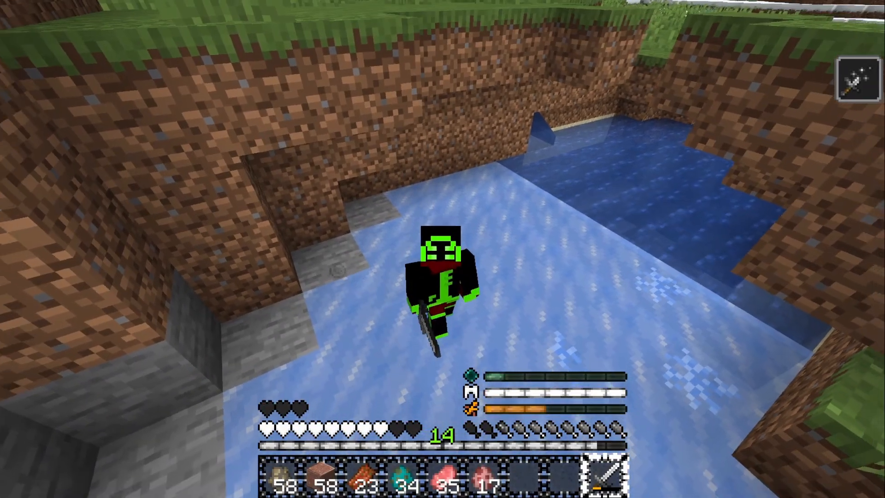
{"action": "scroll", "coordinate": [442, 249], "scroll_direction": "up", "scroll_amount": 1}
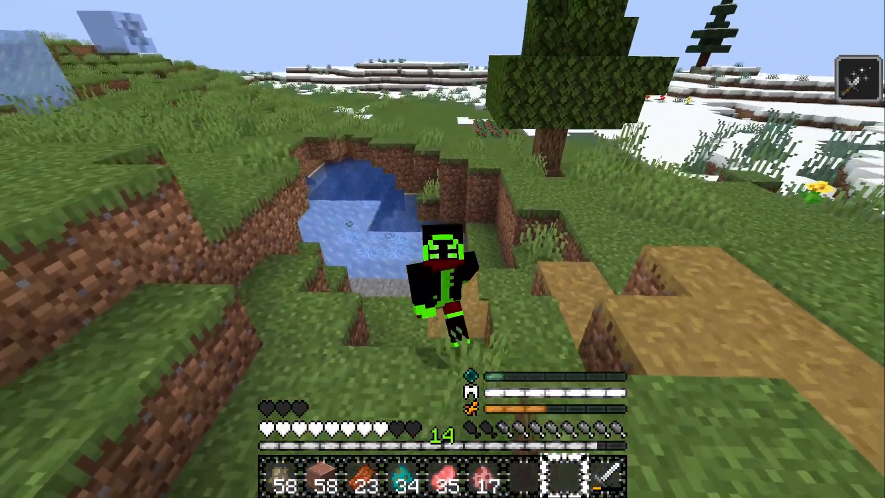
{"action": "key", "text": "w"}
{"action": "key", "text": "w"}
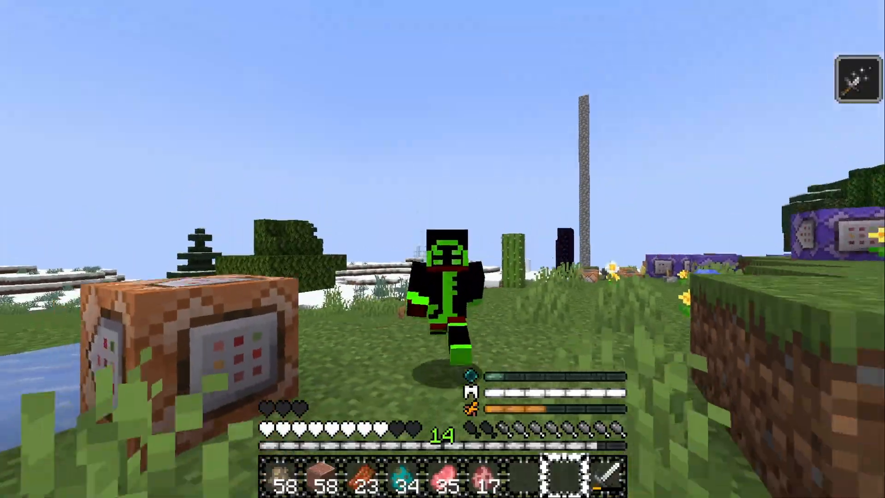
{"action": "key", "text": "w"}
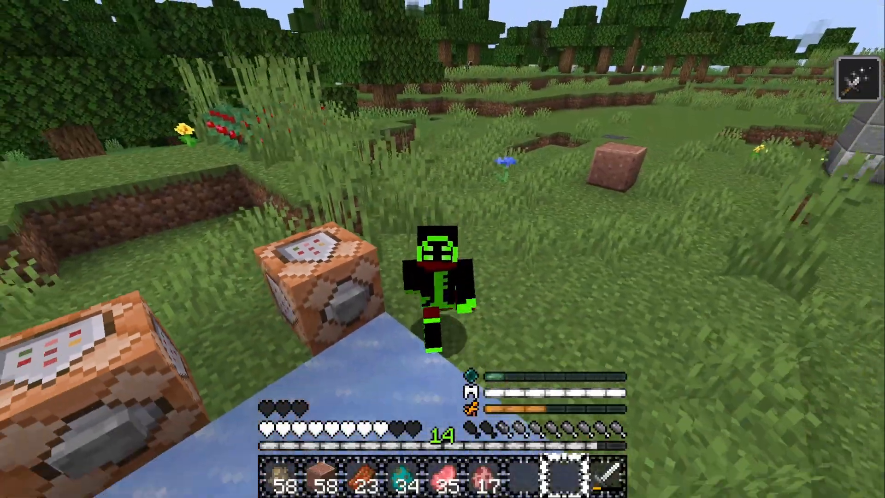
{"action": "key", "text": "w"}
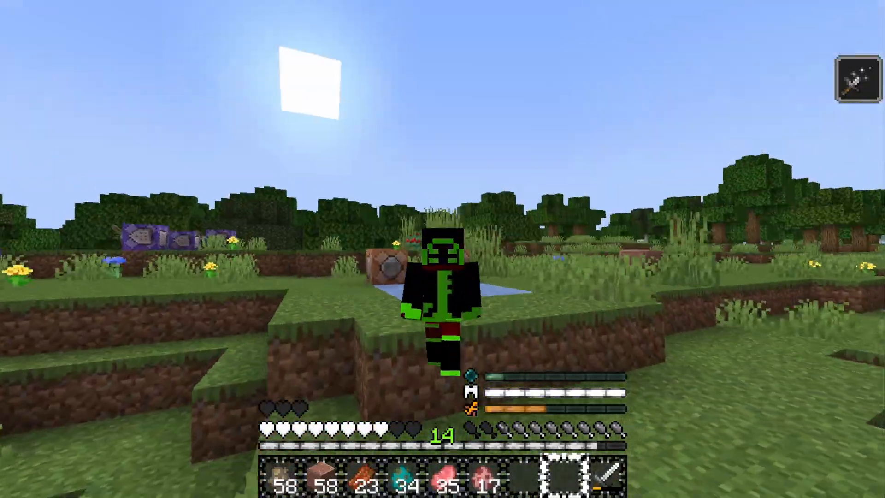
{"action": "key", "text": "w"}
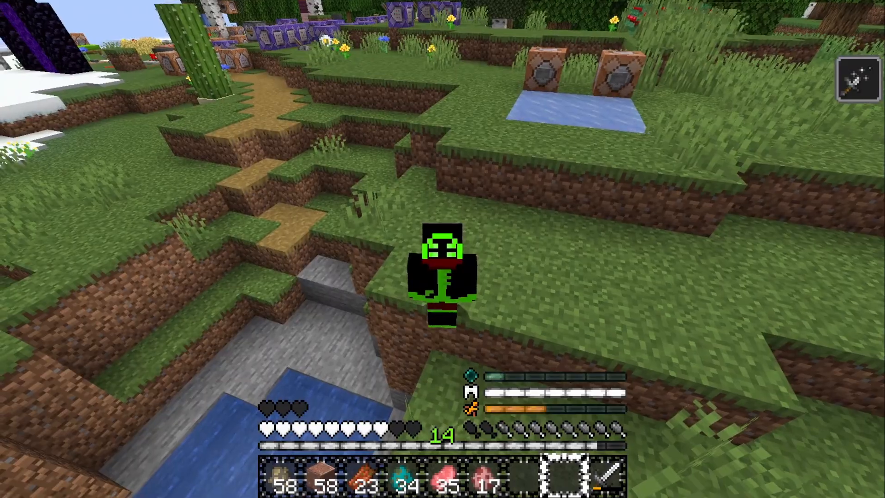
{"action": "key", "text": "w"}
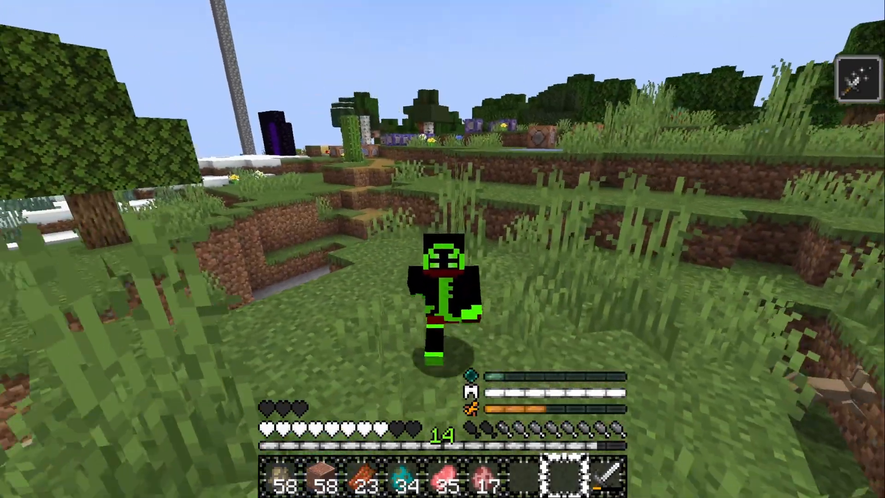
{"action": "key", "text": "w"}
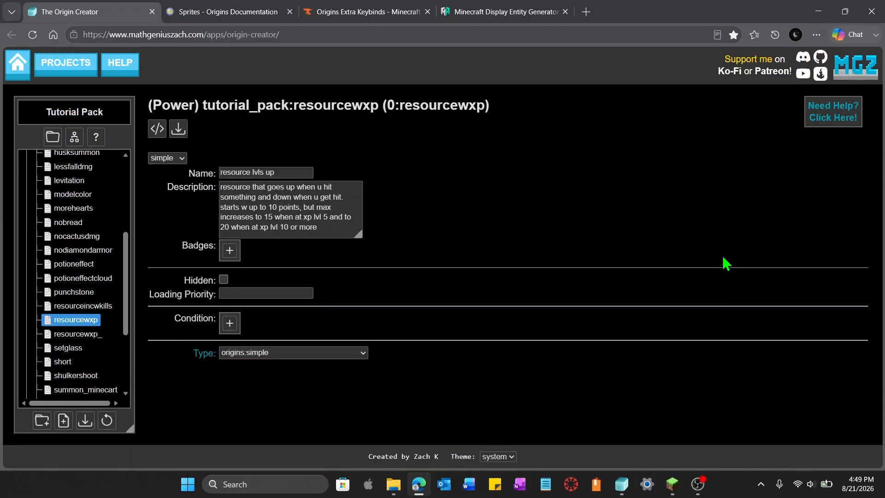
Switch the resourcewxp power to the multiple form and add its first sub-power
{"action": "key", "text": "alt"}
{"action": "left_click", "coordinate": [181, 159]}
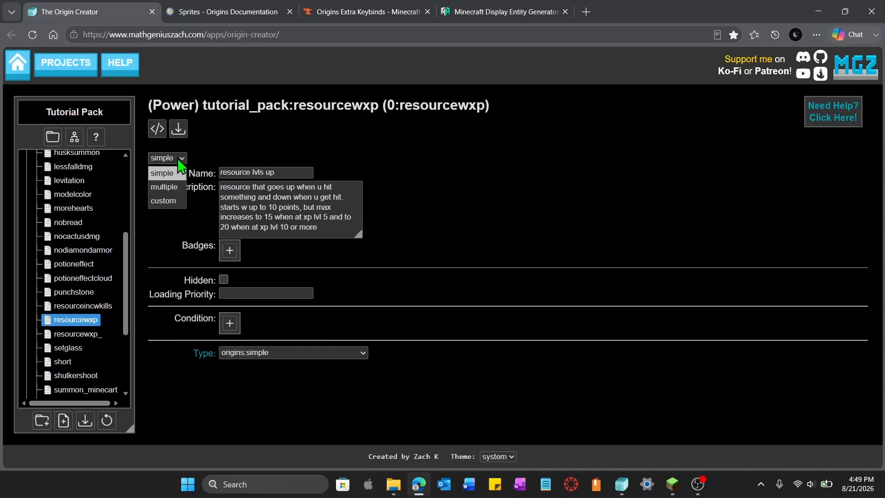
{"action": "left_click", "coordinate": [175, 191]}
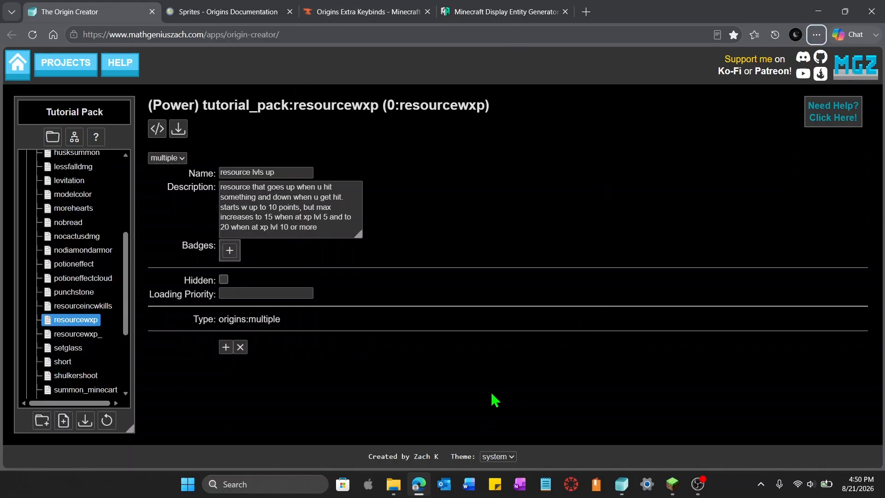
{"action": "left_click", "coordinate": [225, 349]}
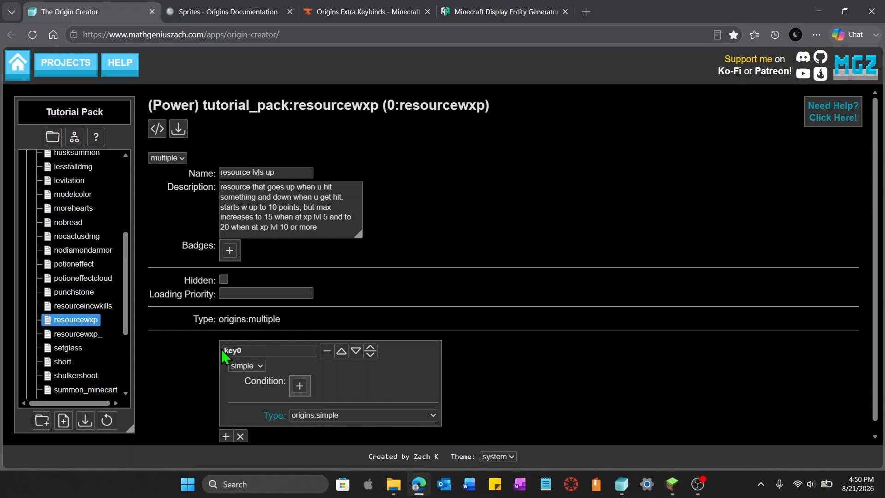
Set the new sub-power's type to origins:resource
{"action": "left_click", "coordinate": [426, 415]}
{"action": "scroll", "coordinate": [413, 386], "scroll_direction": "down", "scroll_amount": 2}
{"action": "scroll", "coordinate": [413, 386], "scroll_direction": "down", "scroll_amount": 4}
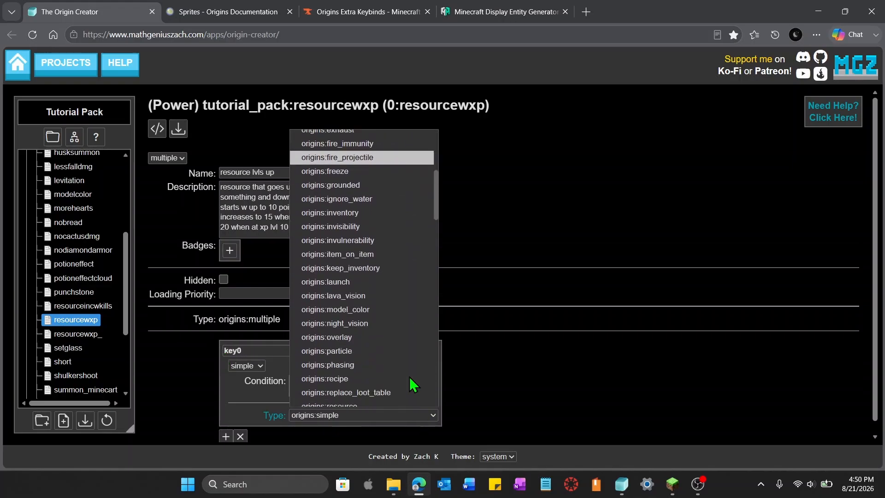
{"action": "left_click", "coordinate": [424, 333]}
Set the resource's minimum to 0 and its maximum to 10
{"action": "scroll", "coordinate": [601, 363], "scroll_direction": "down", "scroll_amount": 3}
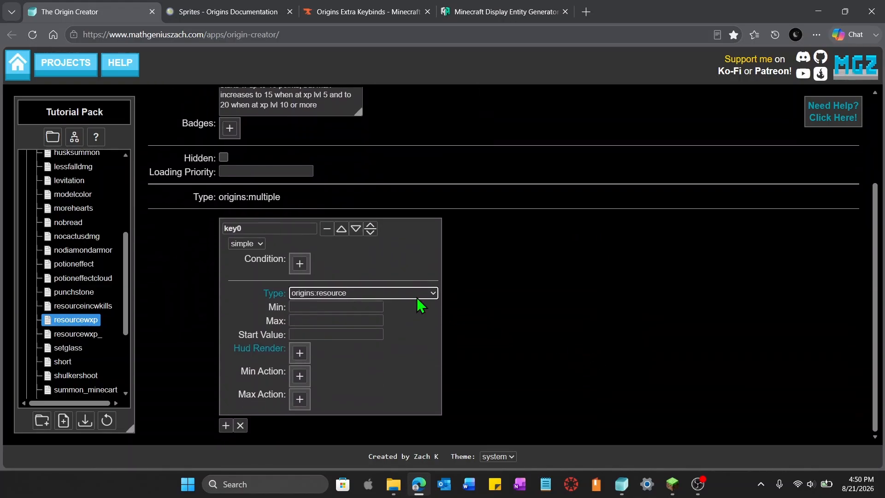
{"action": "left_click", "coordinate": [336, 307]}
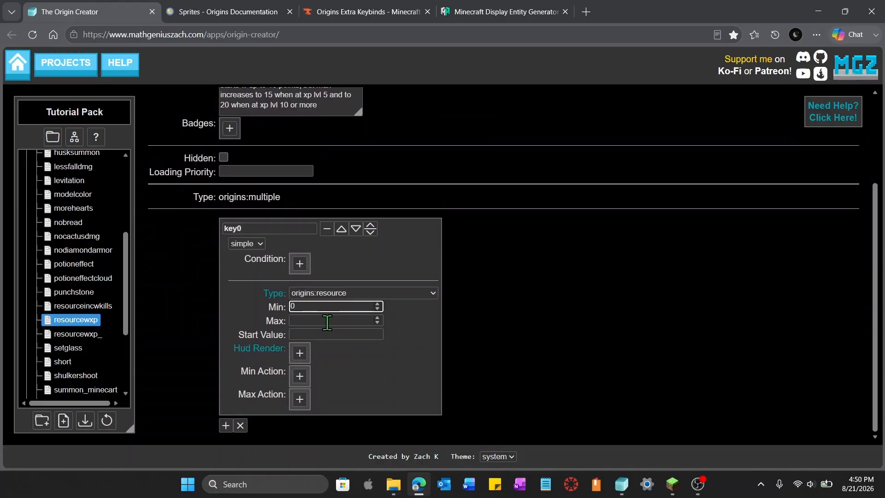
{"action": "left_click", "coordinate": [327, 321]}
{"action": "type", "text": "10"}
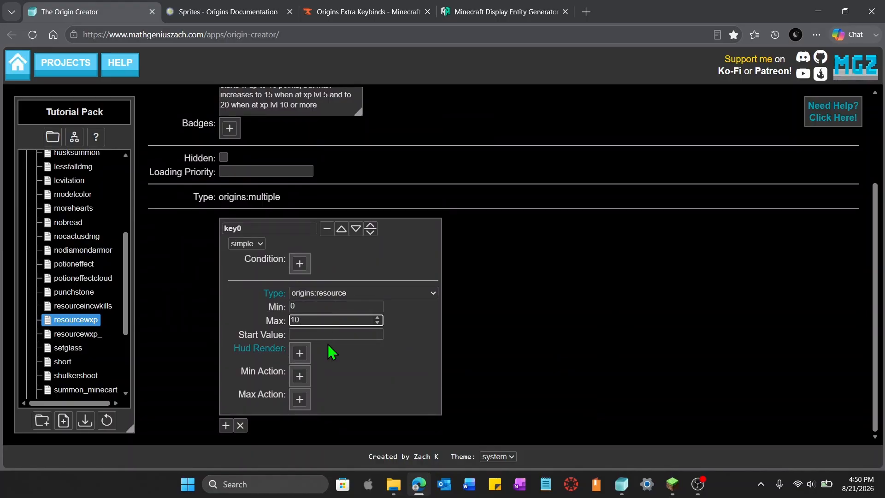
Set the resource's start value to 0 and add a HUD render to it
{"action": "left_click", "coordinate": [328, 334]}
{"action": "type", "text": "0"}
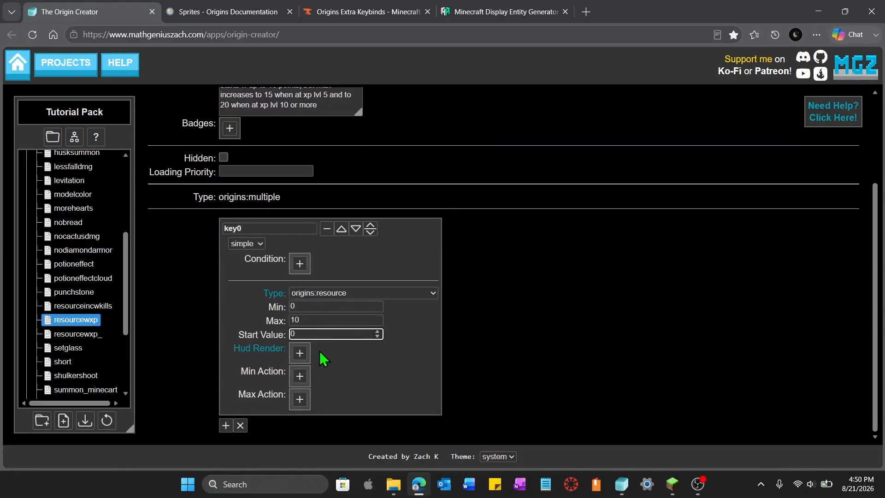
{"action": "left_click", "coordinate": [300, 353]}
{"action": "scroll", "coordinate": [497, 372], "scroll_direction": "down", "scroll_amount": 2}
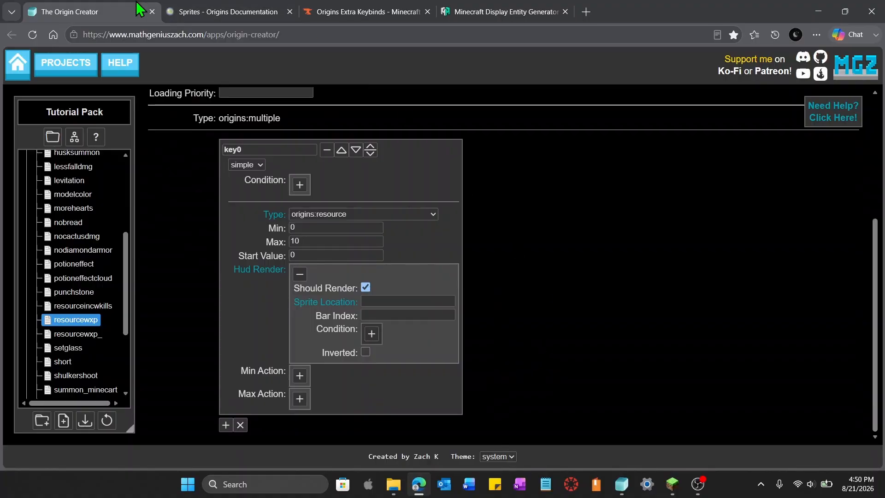
Copy the sprite location origins:textures/gui/community/huang/resource_bar_01.png from the Sprites documentation and paste it as the HUD sprite location
{"action": "left_click", "coordinate": [213, 18]}
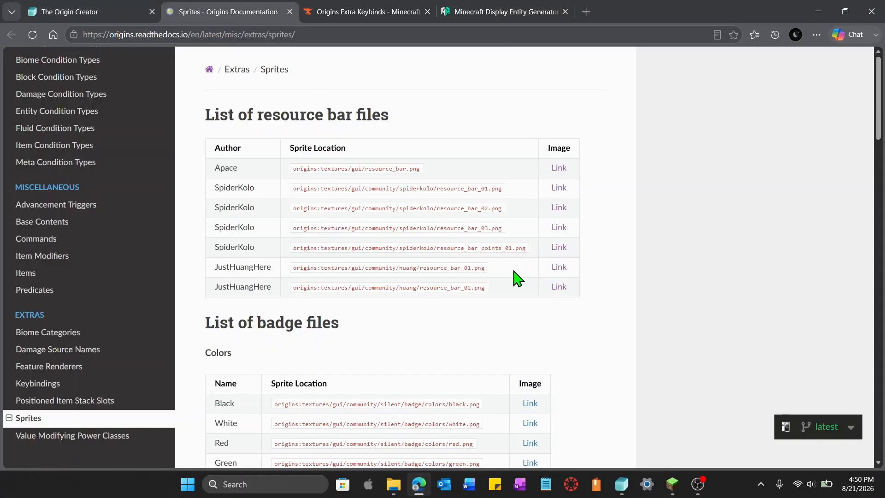
{"action": "left_click_drag", "start_coordinate": [482, 268], "coordinate": [502, 279]}
{"action": "left_click", "coordinate": [276, 282]}
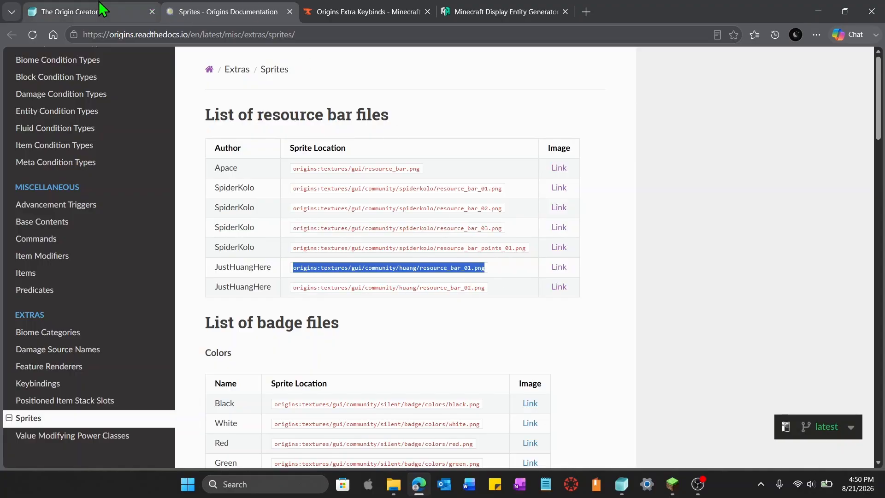
{"action": "left_click", "coordinate": [69, 12]}
{"action": "left_click", "coordinate": [374, 301]}
{"action": "key", "text": "ctrl+v"}
Set the HUD render's bar index to 20
{"action": "left_click", "coordinate": [449, 316]}
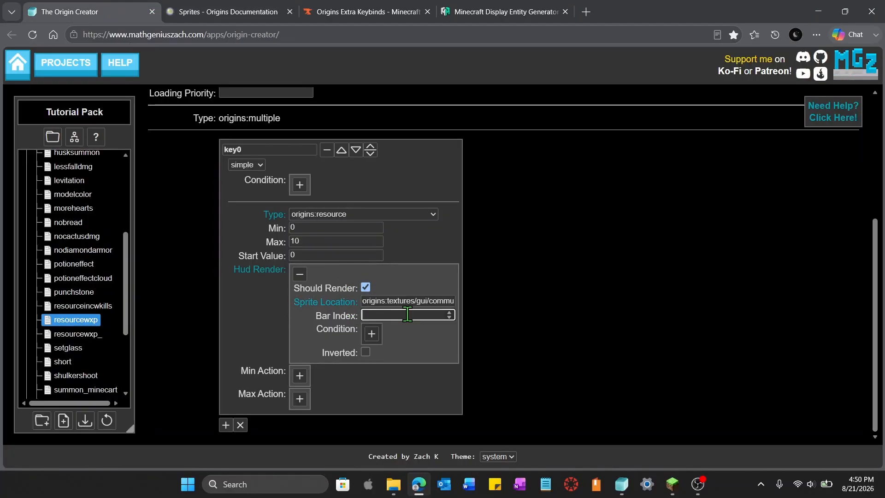
{"action": "type", "text": "20"}
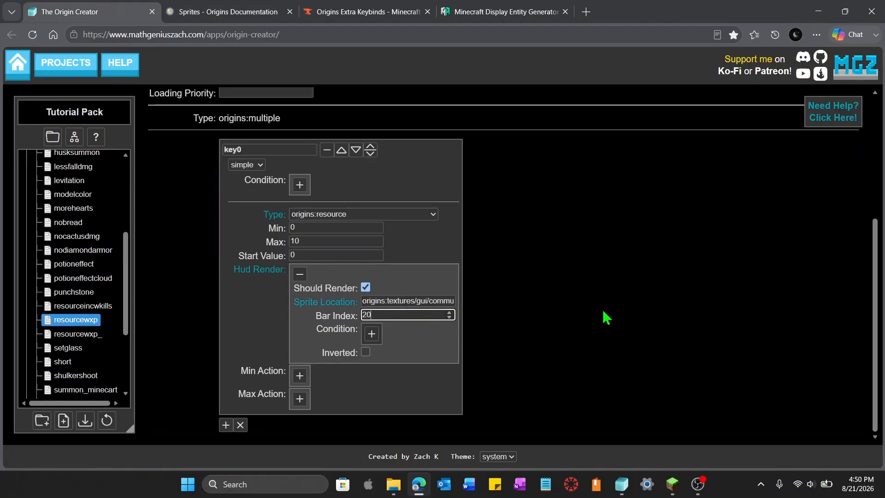
{"action": "key", "text": "alt"}
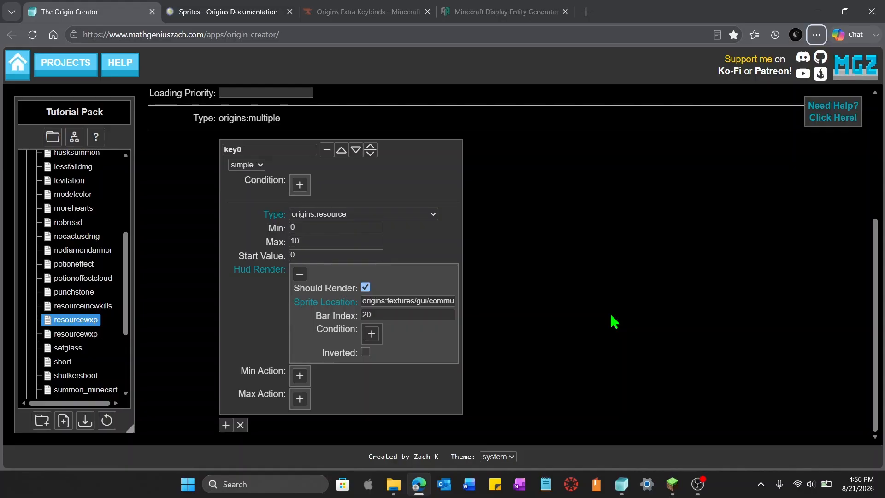
{"action": "scroll", "coordinate": [615, 321], "scroll_direction": "up", "scroll_amount": 2}
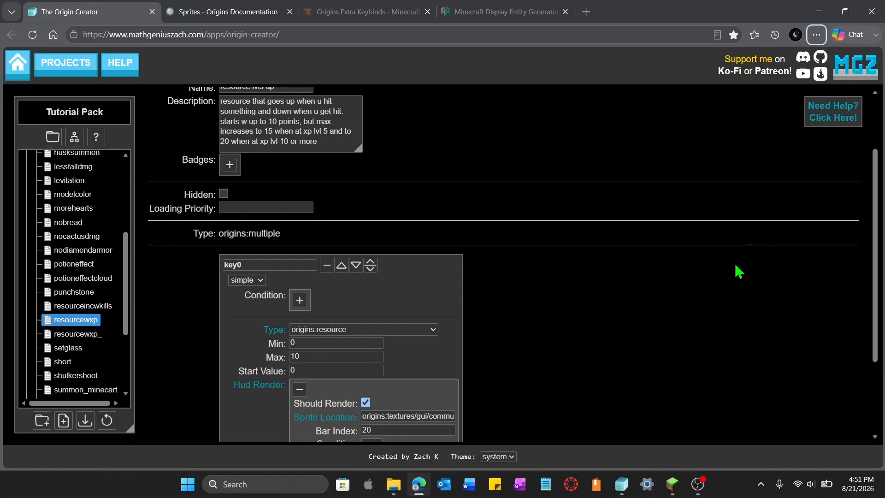
{"action": "scroll", "coordinate": [722, 315], "scroll_direction": "down", "scroll_amount": 2}
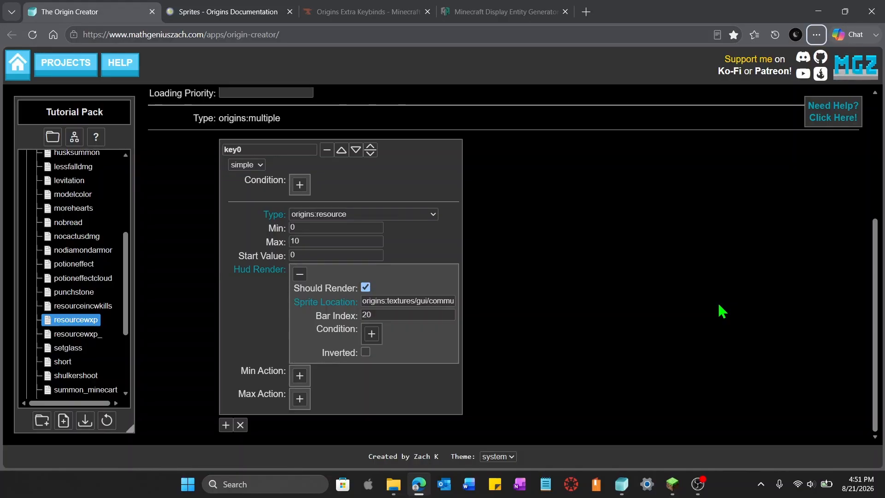
{"action": "scroll", "coordinate": [721, 311], "scroll_direction": "up", "scroll_amount": 4}
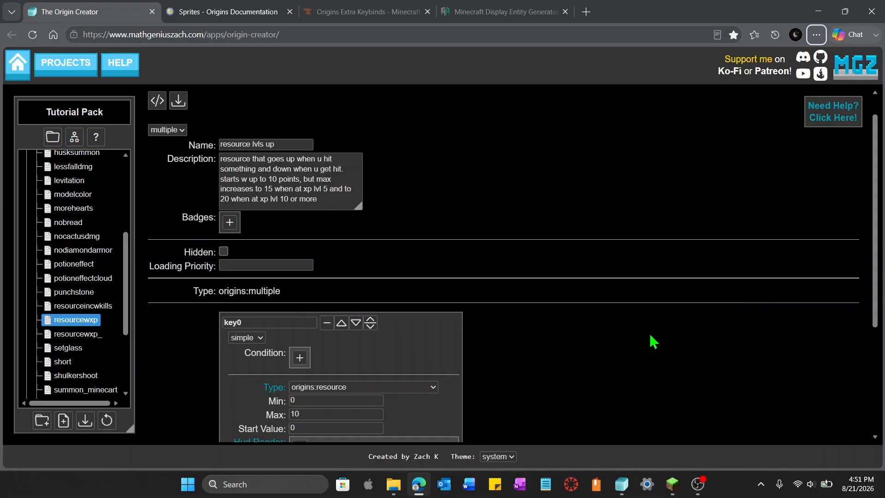
{"action": "scroll", "coordinate": [652, 337], "scroll_direction": "down", "scroll_amount": 2}
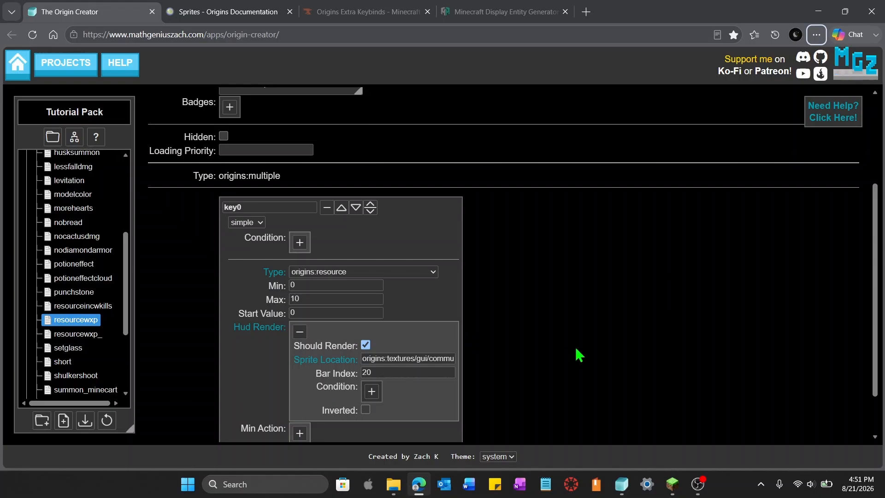
{"action": "scroll", "coordinate": [578, 356], "scroll_direction": "down", "scroll_amount": 1}
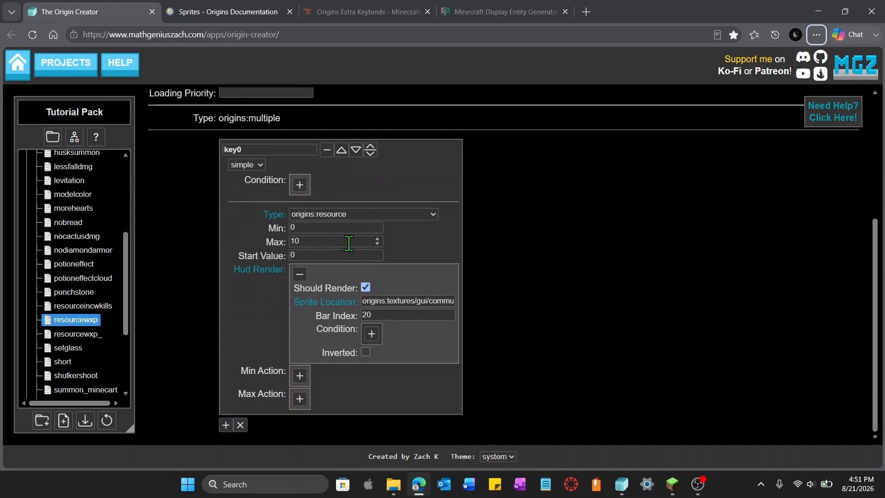
Add a condition to the sub-power of type origins:xp_levels with comparison < and compare-to value 5
{"action": "scroll", "coordinate": [577, 291], "scroll_direction": "up", "scroll_amount": 2}
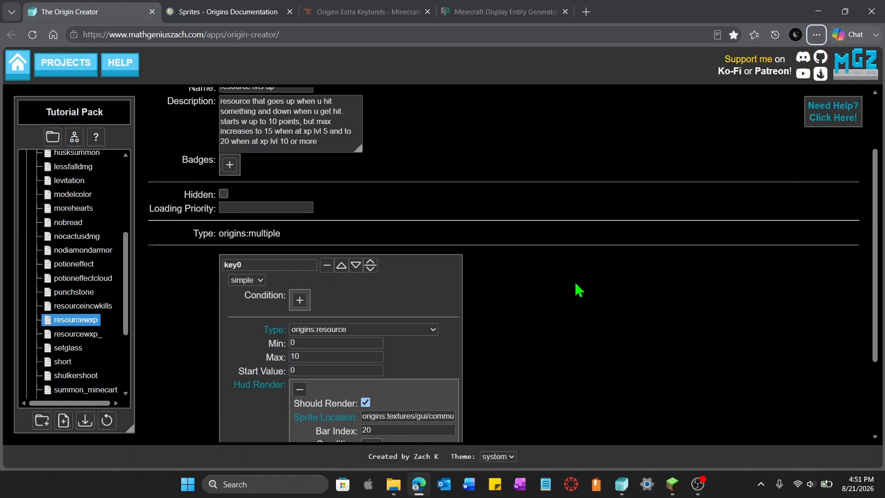
{"action": "left_click", "coordinate": [297, 300]}
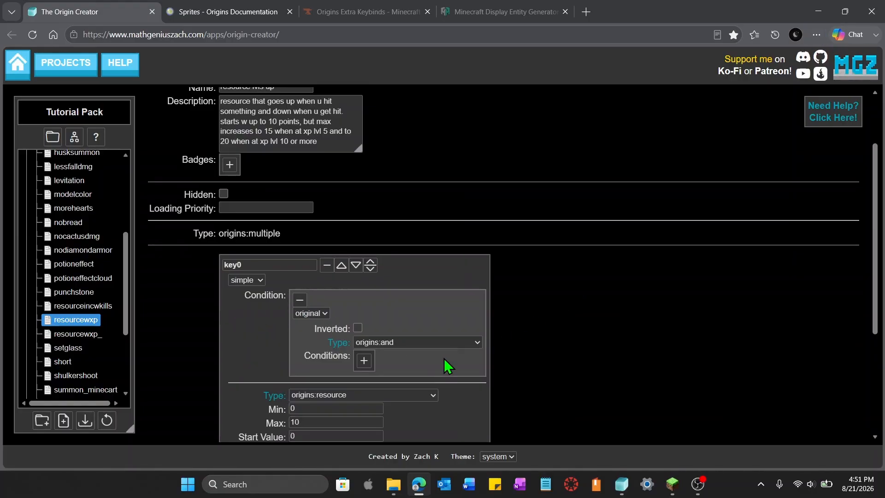
{"action": "left_click", "coordinate": [435, 342]}
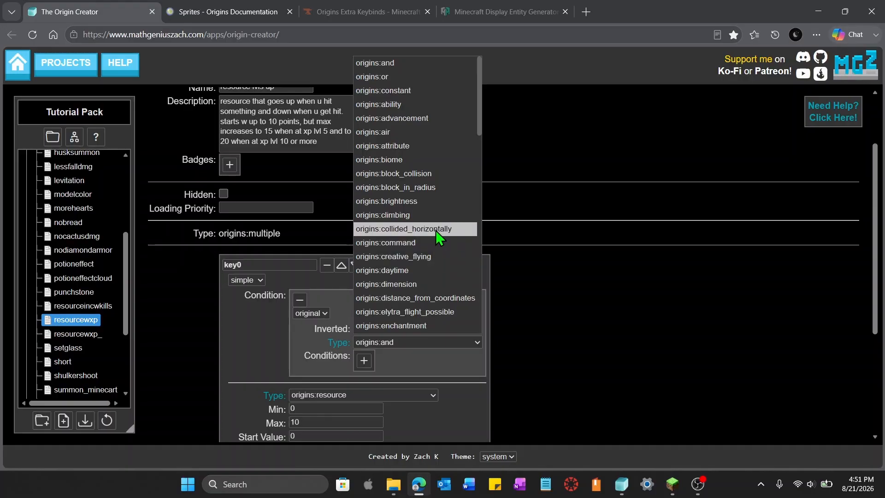
{"action": "scroll", "coordinate": [437, 231], "scroll_direction": "down", "scroll_amount": 9}
{"action": "scroll", "coordinate": [436, 236], "scroll_direction": "down", "scroll_amount": 5}
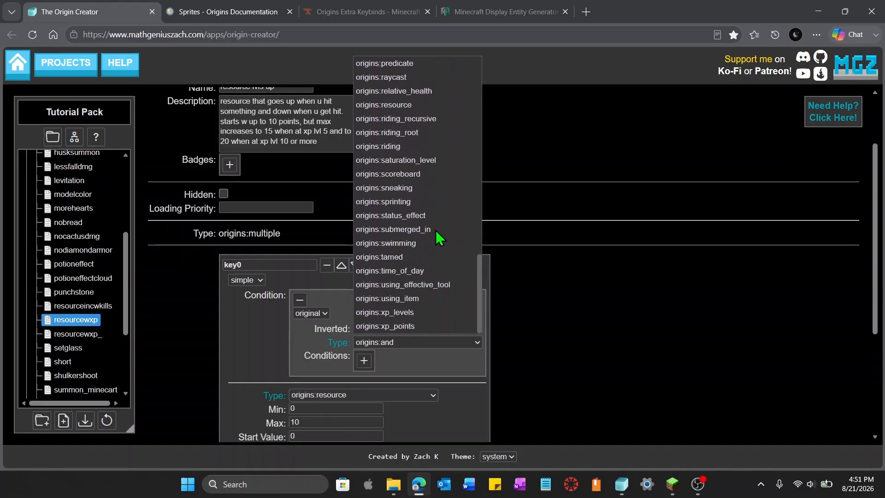
{"action": "left_click", "coordinate": [425, 312]}
{"action": "scroll", "coordinate": [512, 318], "scroll_direction": "down", "scroll_amount": 3}
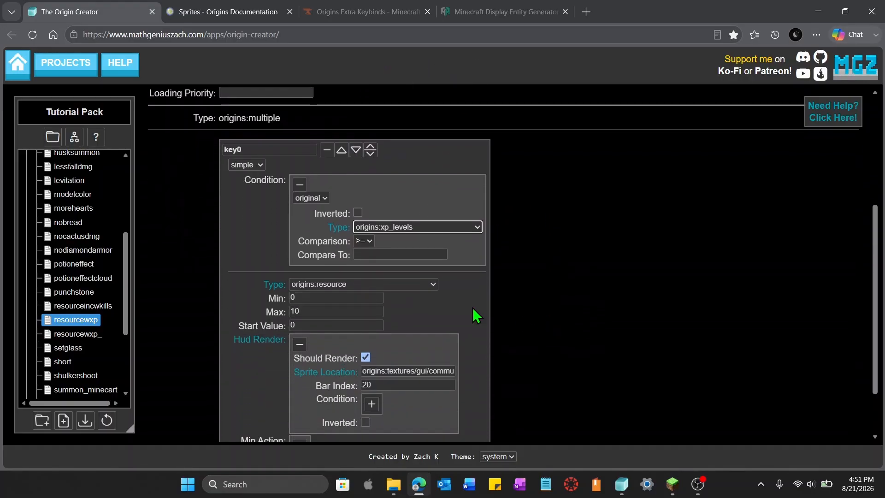
{"action": "left_click", "coordinate": [367, 242]}
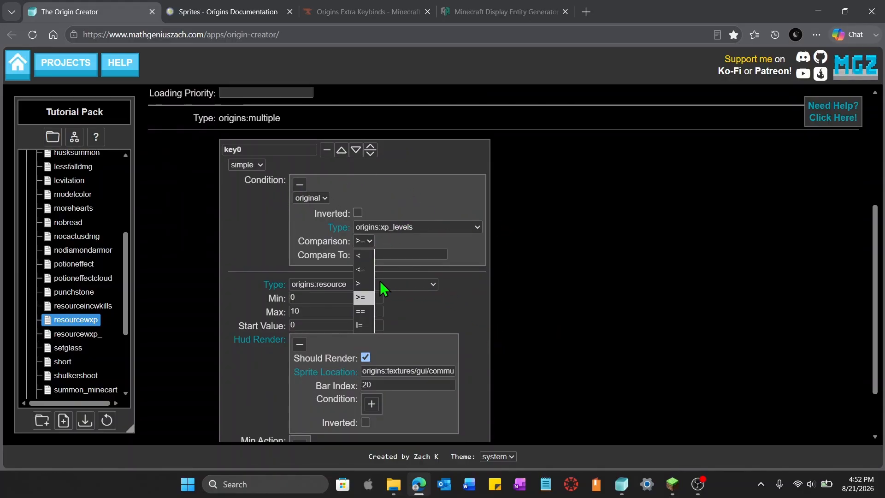
{"action": "left_click", "coordinate": [363, 255]}
{"action": "left_click", "coordinate": [384, 255]}
{"action": "type", "text": "5"}
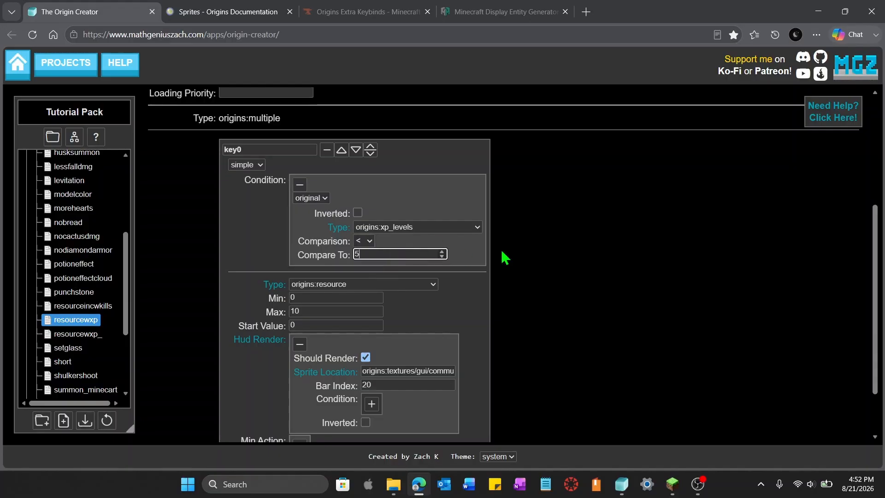
{"action": "left_click", "coordinate": [575, 263]}
Rename the sub-power to resource1 and copy the whole sub-power
{"action": "left_click_drag", "start_coordinate": [266, 149], "coordinate": [220, 150]}
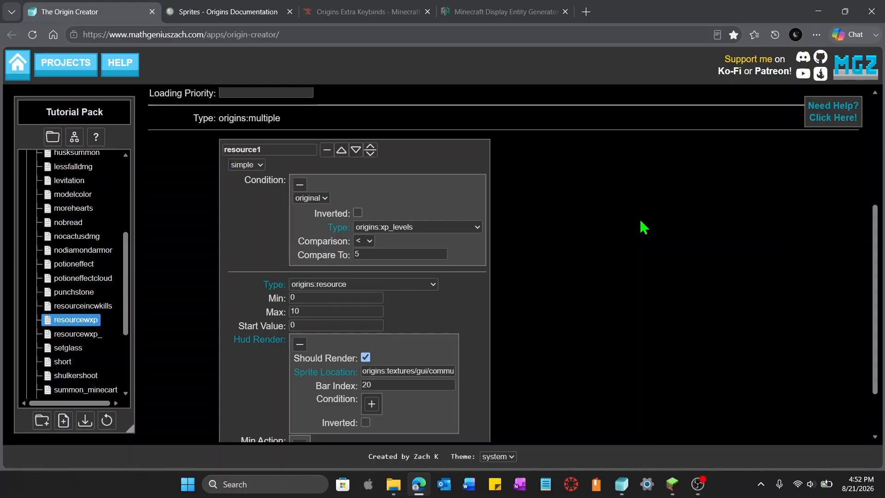
{"action": "scroll", "coordinate": [644, 227], "scroll_direction": "down", "scroll_amount": 2}
{"action": "left_click", "coordinate": [480, 253]}
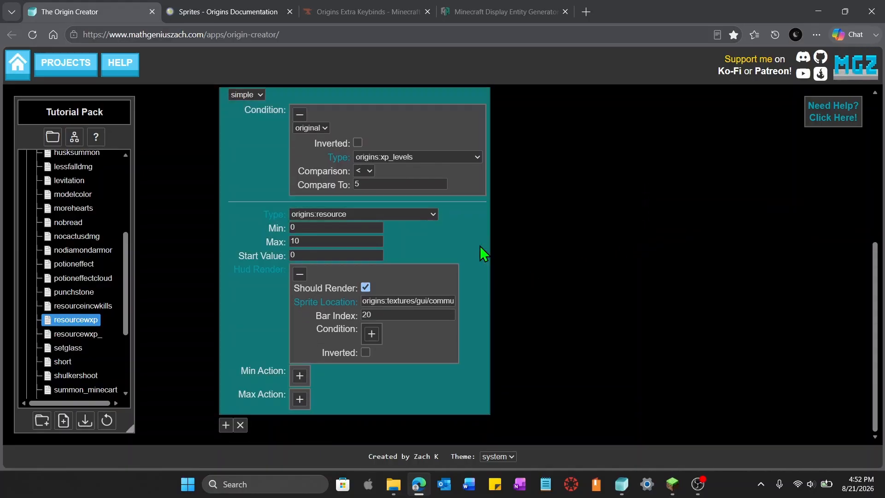
Add two more sub-powers and paste the copied resource1 settings into the first of them
{"action": "scroll", "coordinate": [569, 270], "scroll_direction": "up", "scroll_amount": 3}
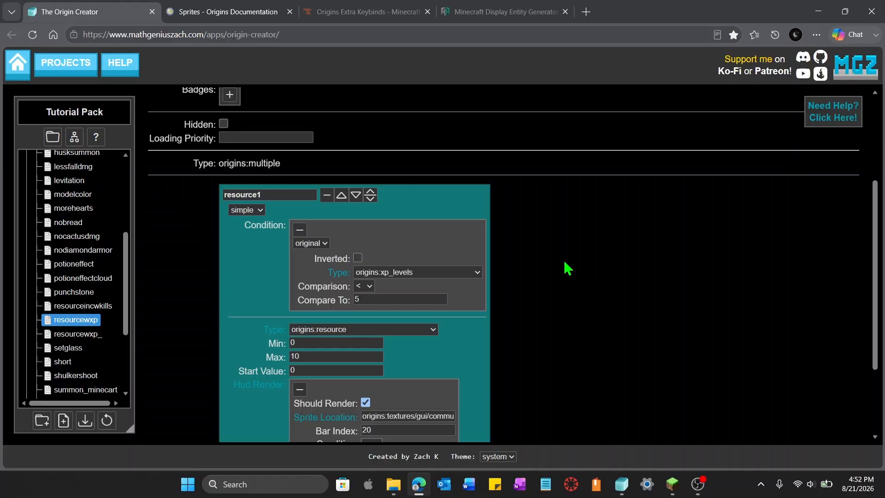
{"action": "left_click", "coordinate": [321, 281]}
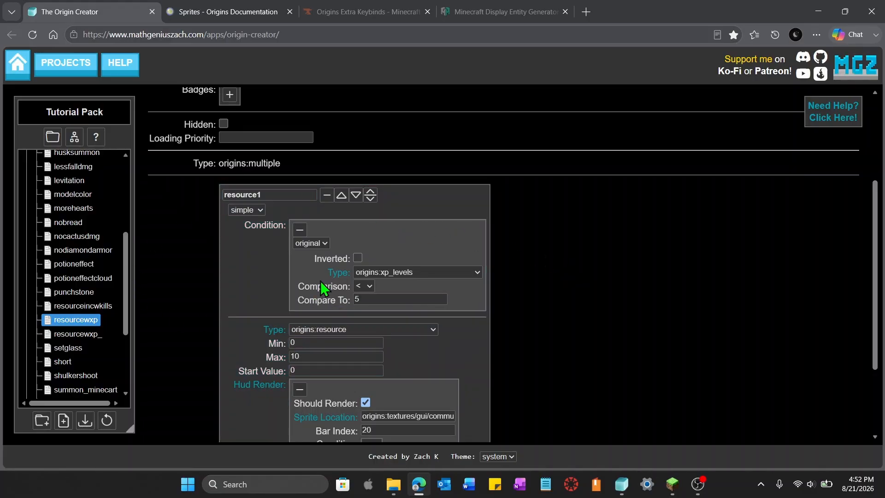
{"action": "scroll", "coordinate": [514, 255], "scroll_direction": "down", "scroll_amount": 4}
{"action": "left_click", "coordinate": [226, 425]}
{"action": "scroll", "coordinate": [499, 389], "scroll_direction": "down", "scroll_amount": 4}
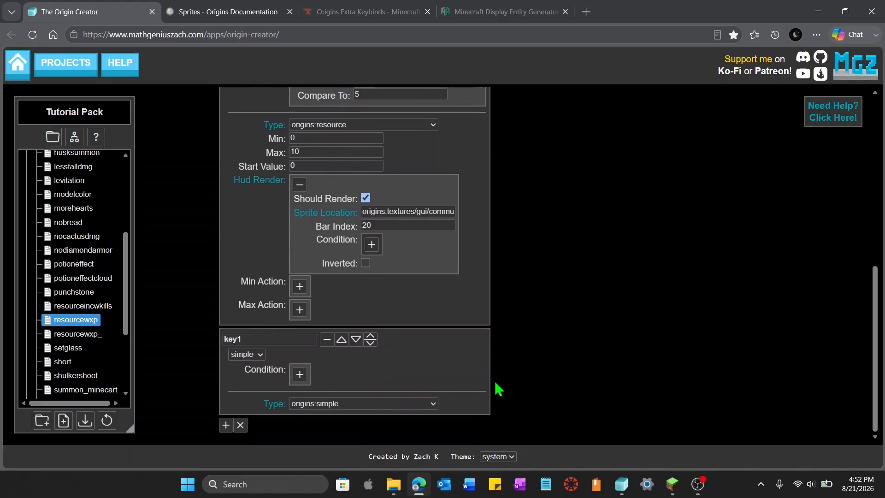
{"action": "left_click", "coordinate": [466, 361]}
{"action": "key", "text": "ctrl+v"}
{"action": "scroll", "coordinate": [466, 360], "scroll_direction": "down", "scroll_amount": 6}
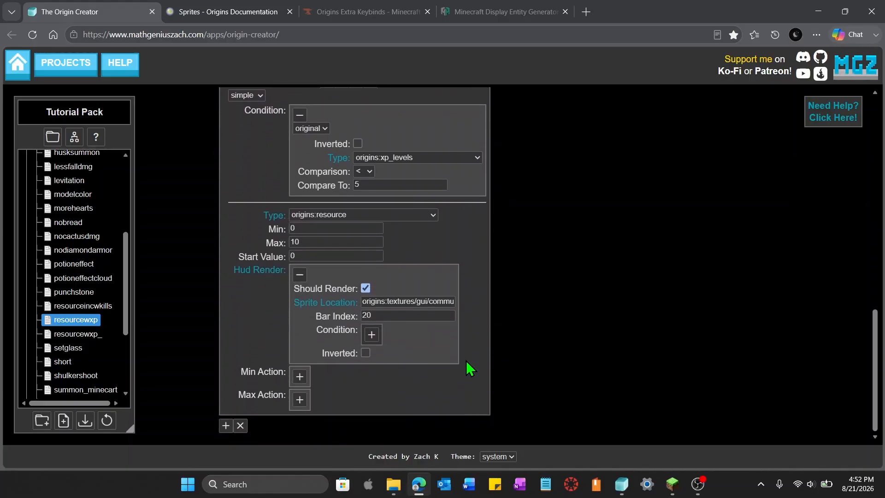
{"action": "left_click", "coordinate": [226, 425]}
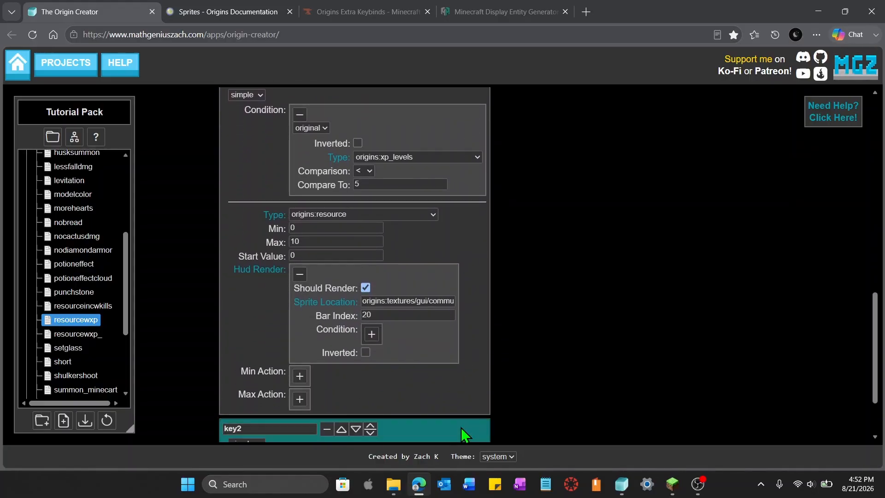
Rename the pasted second sub-power to resource2
{"action": "scroll", "coordinate": [530, 387], "scroll_direction": "up", "scroll_amount": 4}
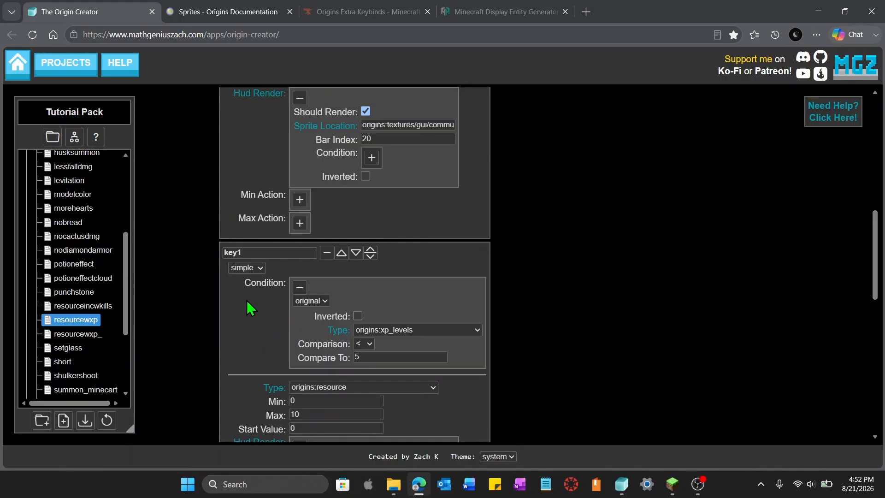
{"action": "double_click", "coordinate": [264, 252]}
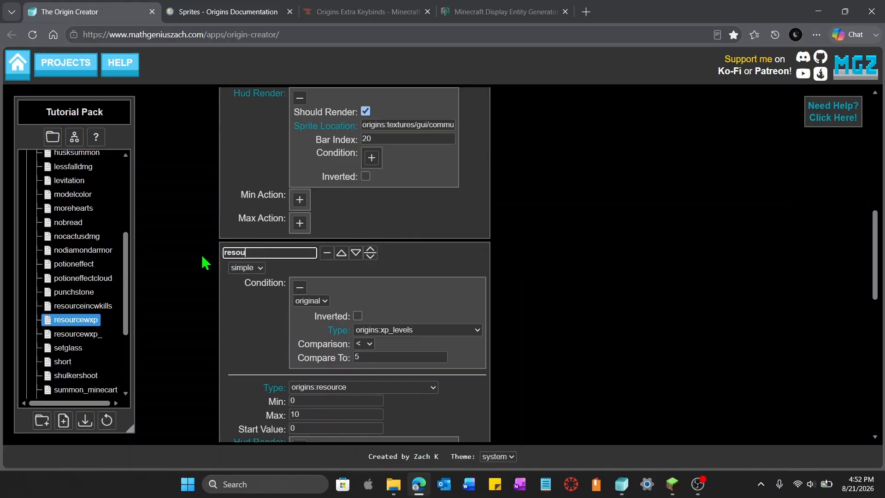
{"action": "type", "text": "resource2"}
{"action": "left_click", "coordinate": [580, 298]}
Change resource2's condition type to origins:and
{"action": "scroll", "coordinate": [581, 299], "scroll_direction": "up", "scroll_amount": 6}
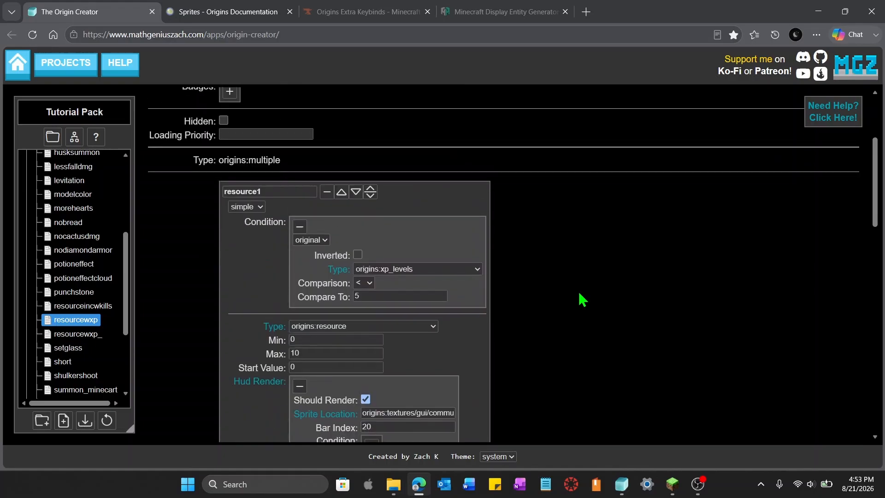
{"action": "scroll", "coordinate": [582, 299], "scroll_direction": "down", "scroll_amount": 6}
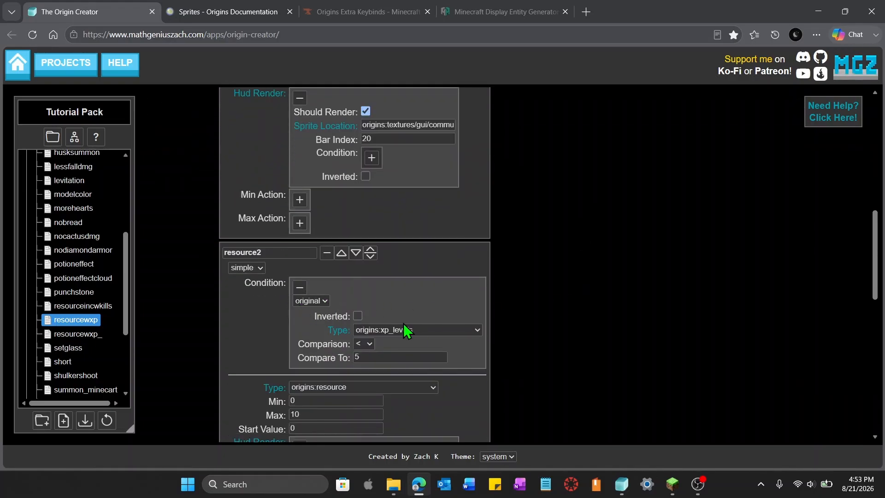
{"action": "left_click", "coordinate": [449, 330]}
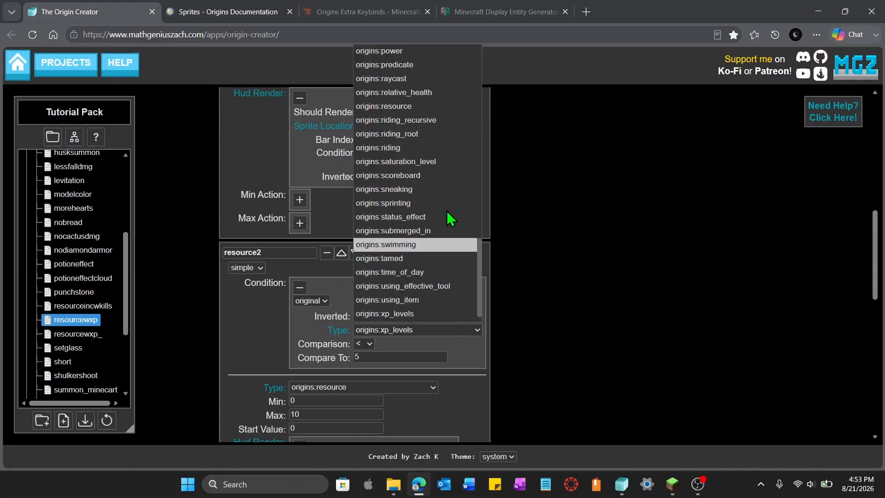
{"action": "scroll", "coordinate": [451, 146], "scroll_direction": "up", "scroll_amount": 5}
{"action": "scroll", "coordinate": [451, 147], "scroll_direction": "up", "scroll_amount": 5}
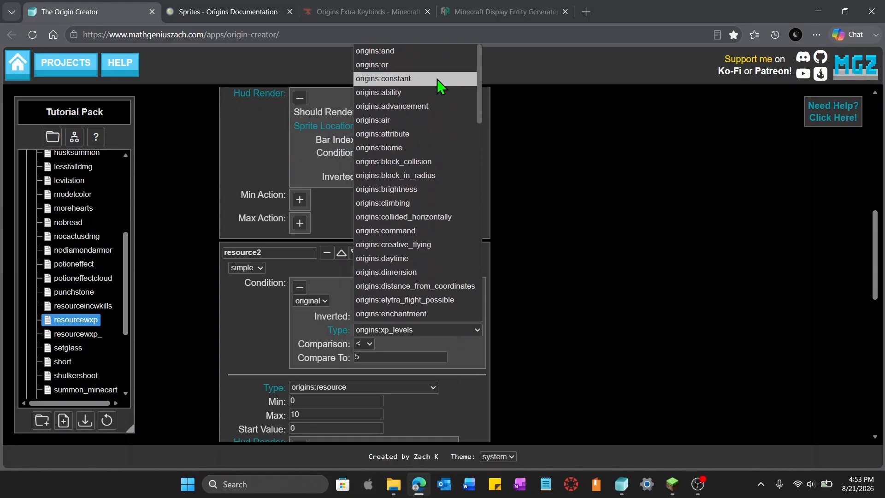
{"action": "left_click", "coordinate": [427, 52]}
Add two sub-conditions inside resource2's and condition
{"action": "scroll", "coordinate": [628, 316], "scroll_direction": "up", "scroll_amount": 3}
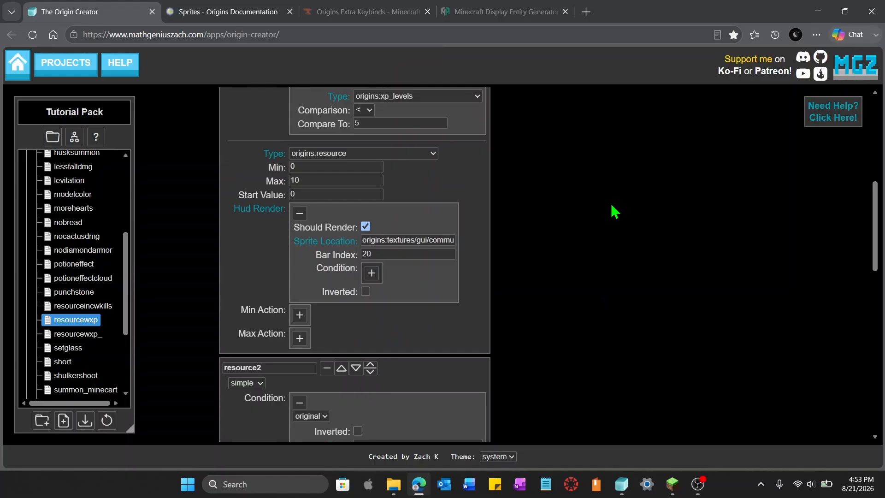
{"action": "scroll", "coordinate": [616, 231], "scroll_direction": "down", "scroll_amount": 5}
{"action": "left_click", "coordinate": [369, 242]}
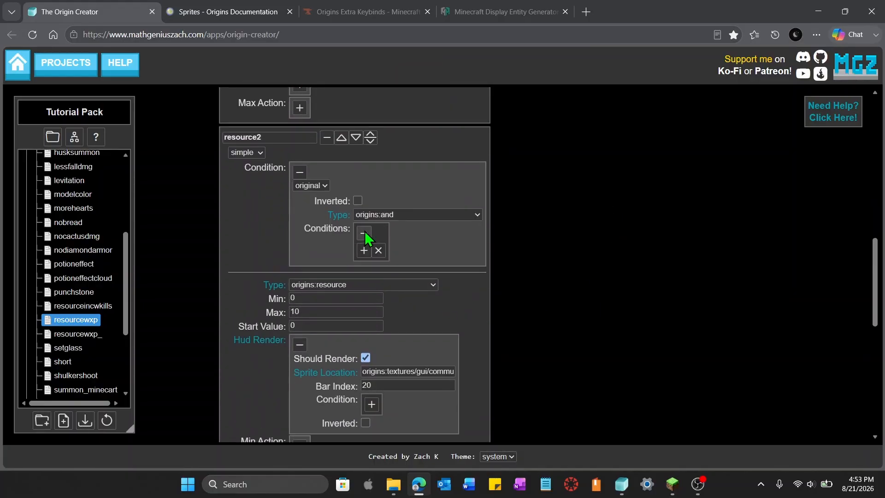
{"action": "left_click", "coordinate": [364, 250]}
{"action": "left_click", "coordinate": [364, 344]}
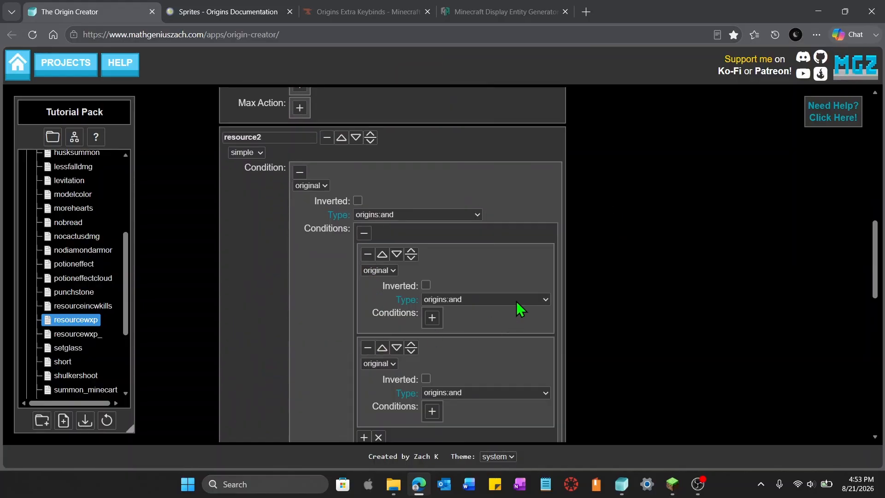
Set both sub-conditions inside resource2's and condition to type origins:xp_levels
{"action": "left_click", "coordinate": [516, 301]}
{"action": "scroll", "coordinate": [515, 277], "scroll_direction": "down", "scroll_amount": 15}
{"action": "scroll", "coordinate": [515, 276], "scroll_direction": "down", "scroll_amount": 3}
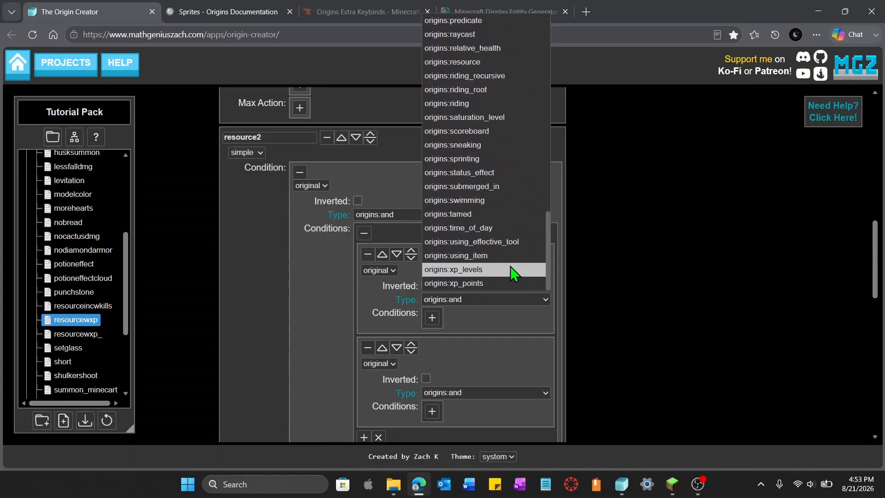
{"action": "left_click", "coordinate": [510, 275]}
{"action": "left_click", "coordinate": [514, 398]}
{"action": "scroll", "coordinate": [519, 323], "scroll_direction": "down", "scroll_amount": 15}
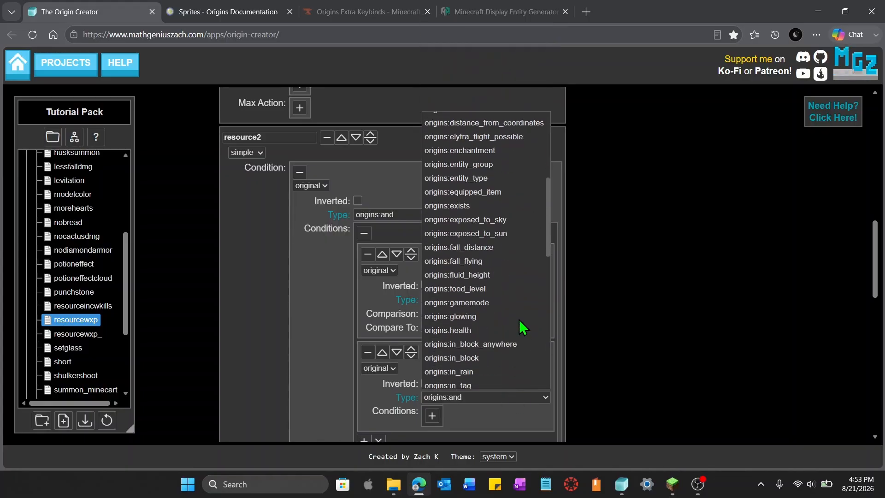
{"action": "left_click", "coordinate": [502, 368]}
Set resource2's first level condition to >= 5 and the second to < 10
{"action": "scroll", "coordinate": [501, 366], "scroll_direction": "down", "scroll_amount": 3}
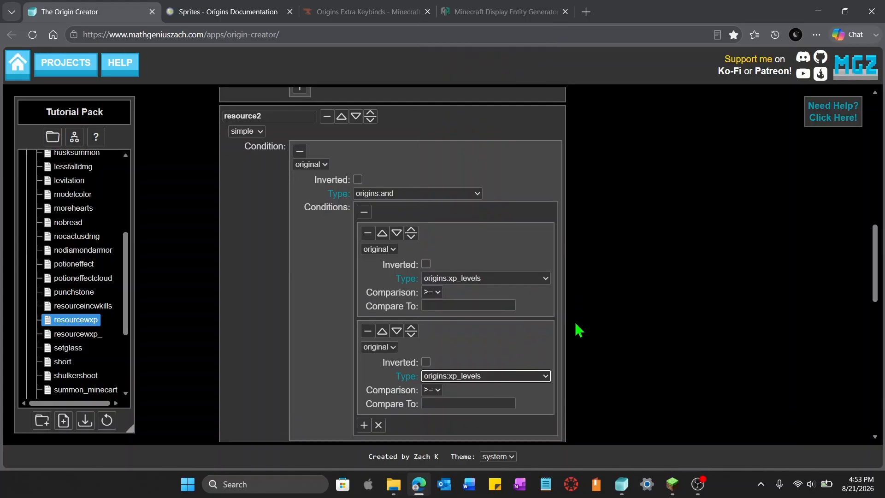
{"action": "left_click", "coordinate": [437, 211]}
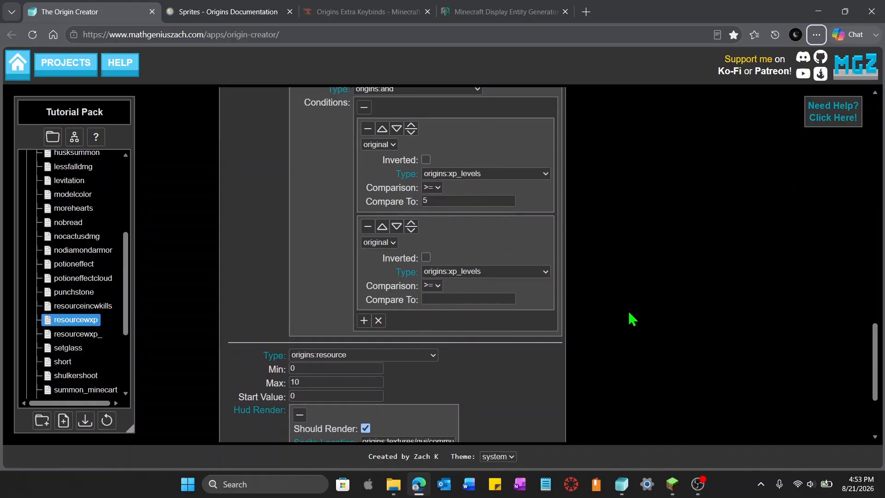
{"action": "left_click", "coordinate": [438, 290]}
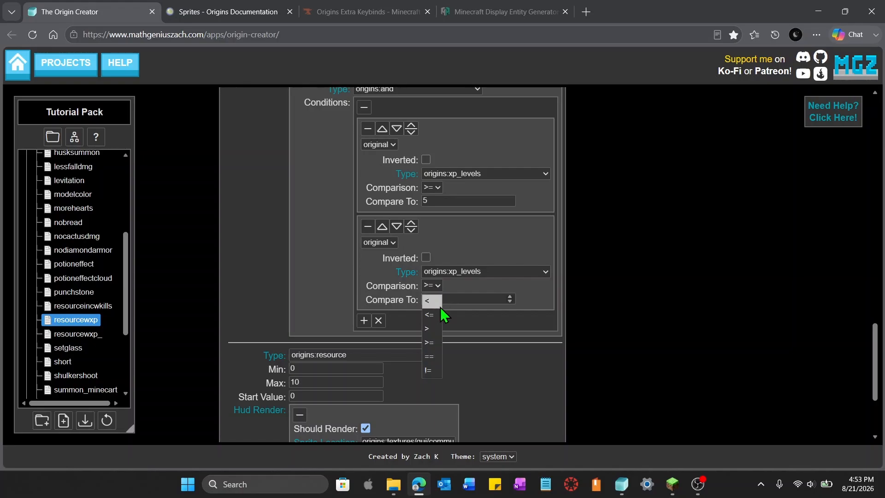
{"action": "left_click", "coordinate": [432, 332]}
{"action": "left_click", "coordinate": [435, 300]}
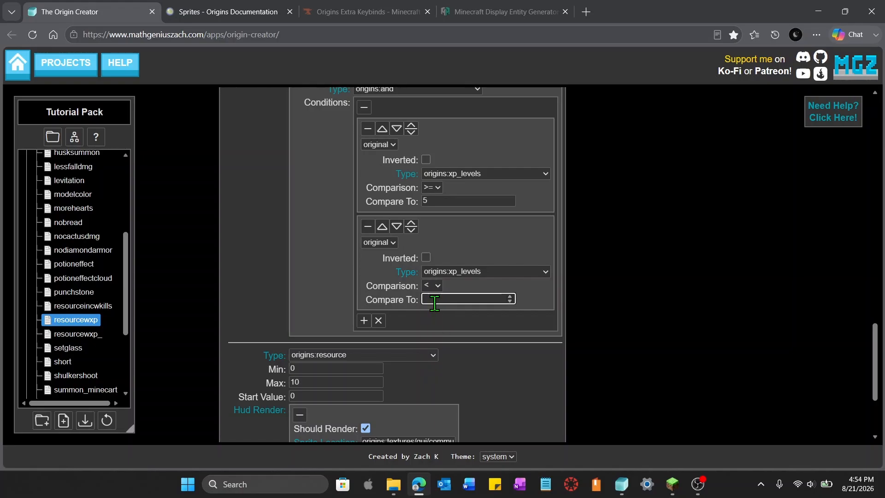
{"action": "type", "text": "10"}
{"action": "left_click", "coordinate": [787, 297]}
Set resource2's Max to 15
{"action": "scroll", "coordinate": [715, 318], "scroll_direction": "up", "scroll_amount": 5}
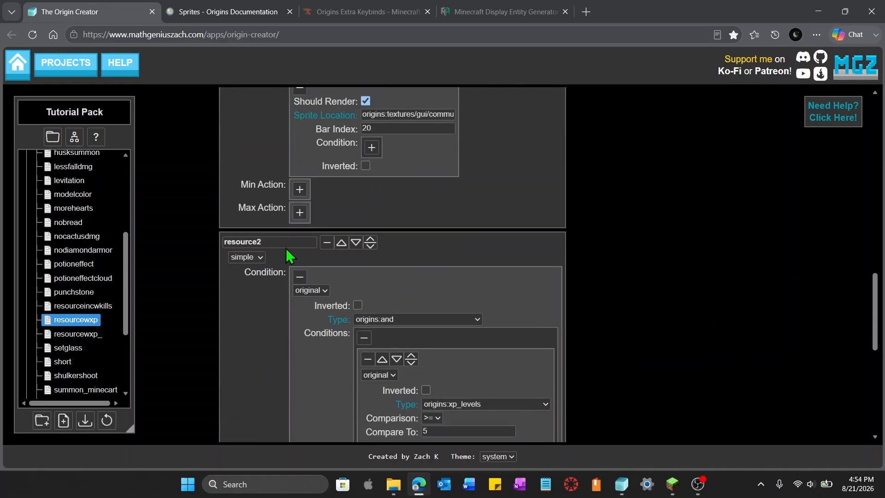
{"action": "scroll", "coordinate": [627, 254], "scroll_direction": "down", "scroll_amount": 4}
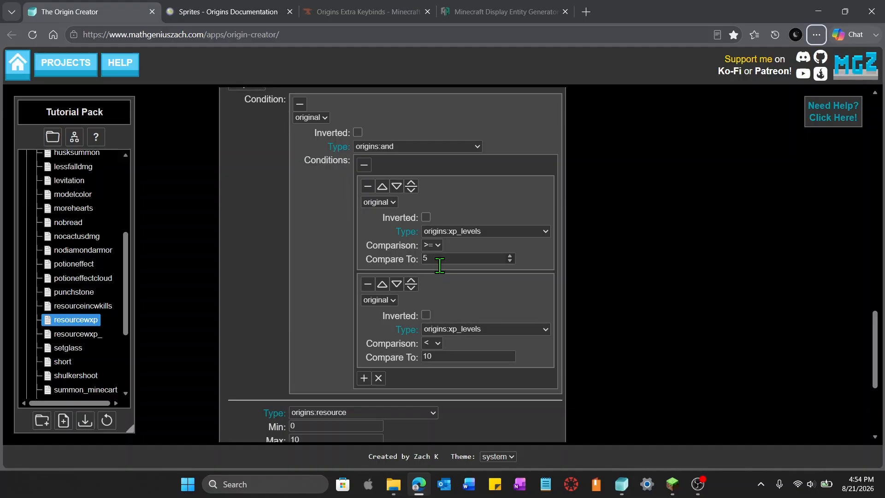
{"action": "scroll", "coordinate": [557, 336], "scroll_direction": "down", "scroll_amount": 4}
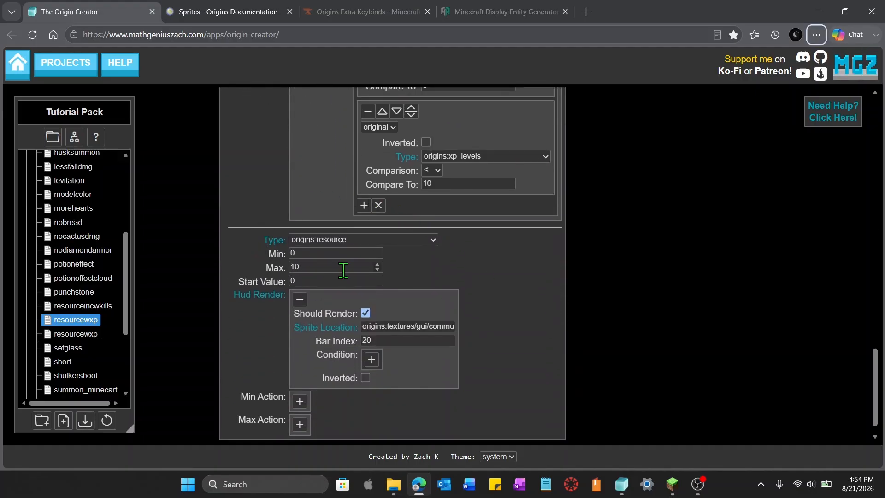
{"action": "left_click_drag", "start_coordinate": [343, 269], "coordinate": [294, 269]}
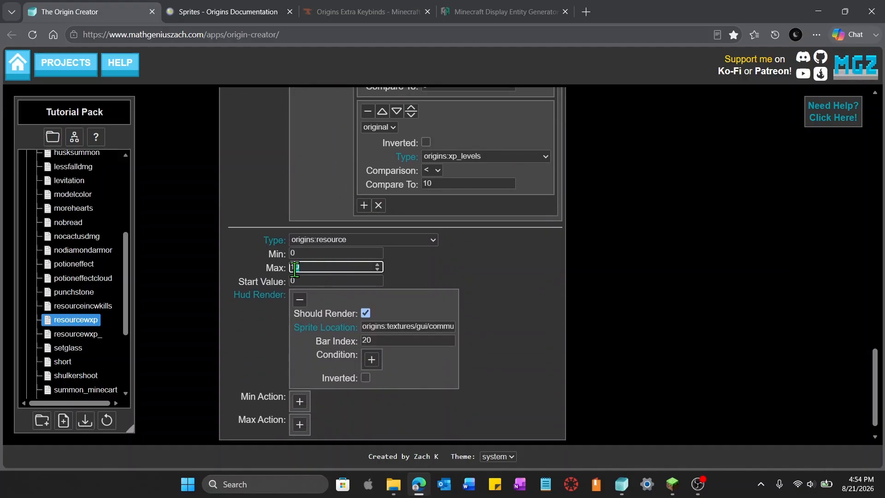
{"action": "left_click", "coordinate": [684, 327]}
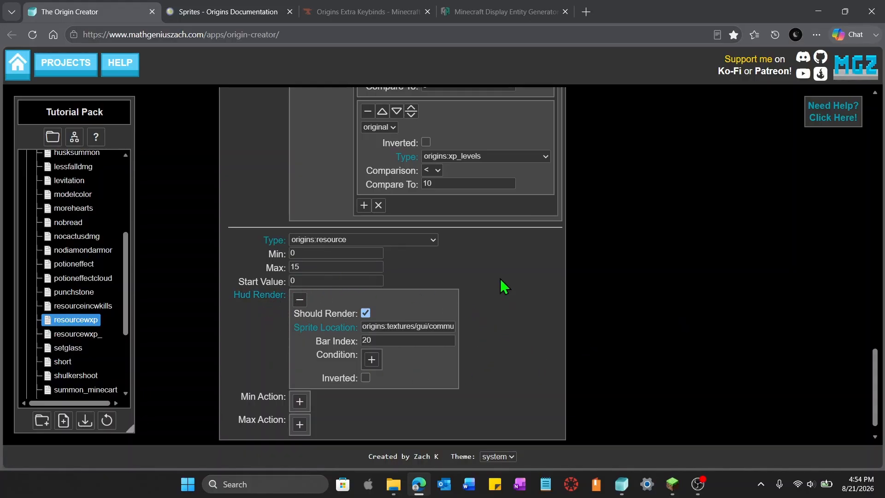
Rename the third sub-power to resource3
{"action": "scroll", "coordinate": [500, 278], "scroll_direction": "down", "scroll_amount": 7}
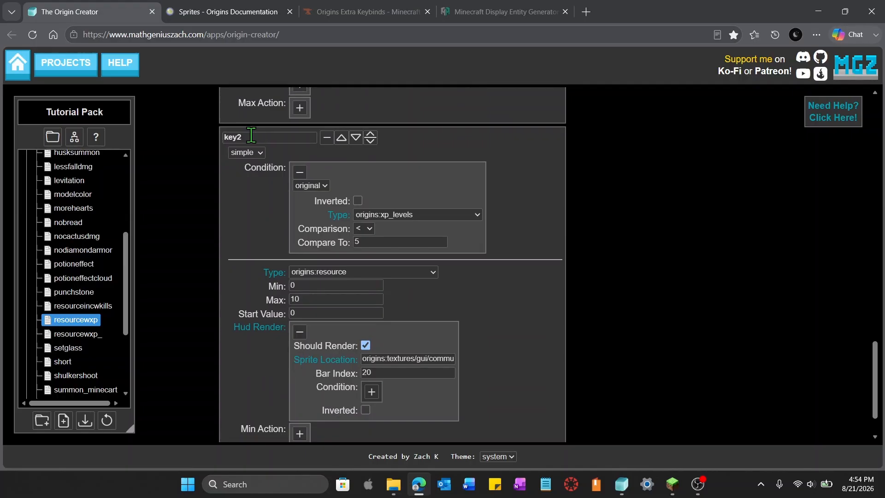
{"action": "left_click_drag", "start_coordinate": [275, 142], "coordinate": [183, 152]}
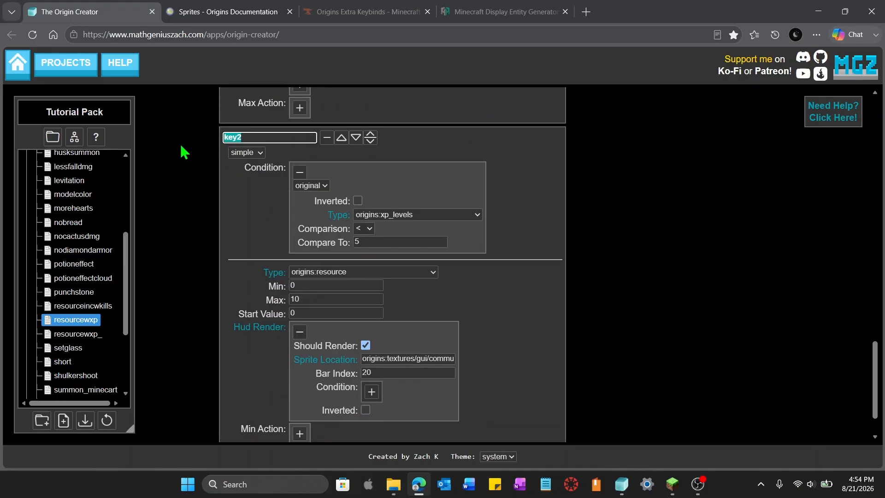
{"action": "type", "text": "resource3"}
{"action": "left_click", "coordinate": [685, 207]}
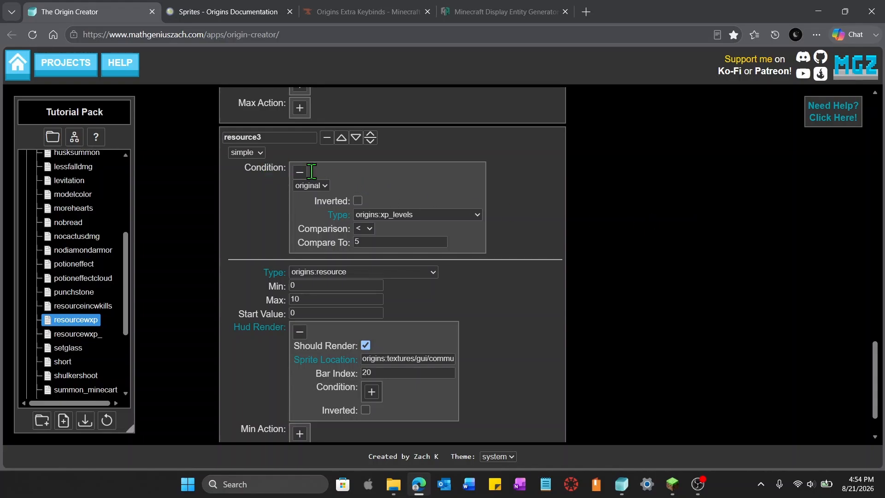
Set resource3's level condition to >= 10 and its Max to 20
{"action": "left_click", "coordinate": [370, 228]}
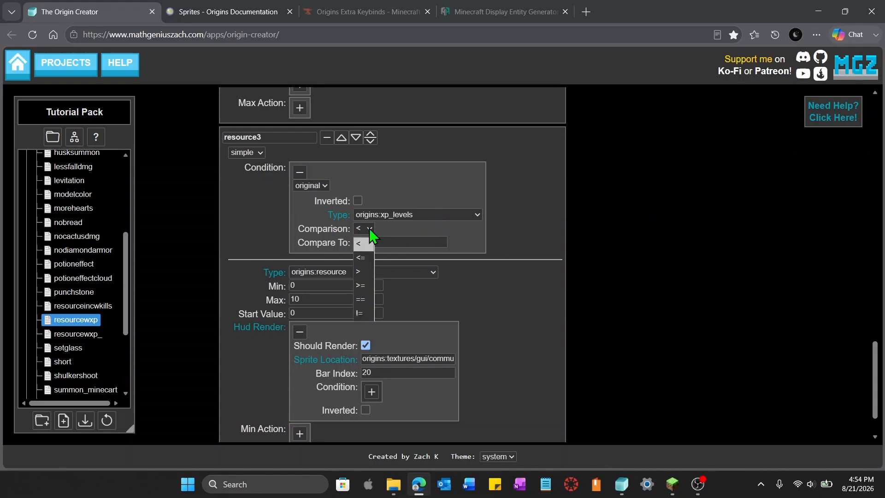
{"action": "left_click", "coordinate": [367, 287]}
{"action": "left_click", "coordinate": [344, 244]}
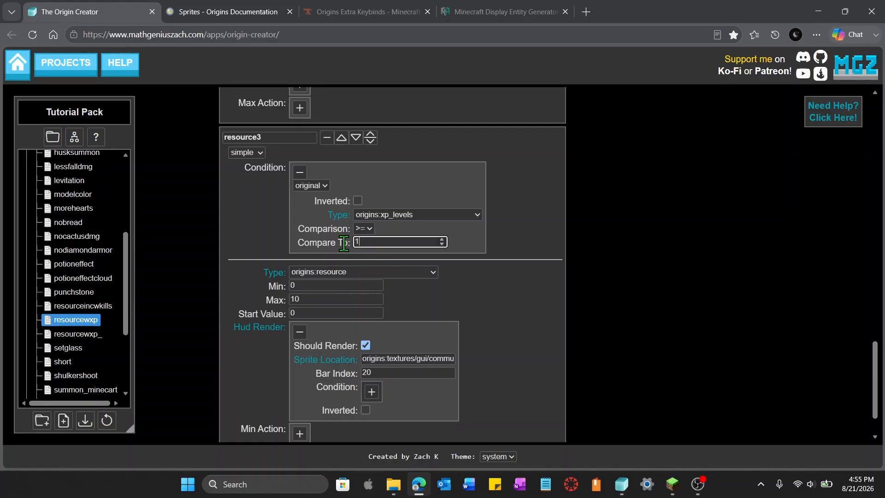
{"action": "type", "text": "10"}
{"action": "left_click", "coordinate": [262, 300]}
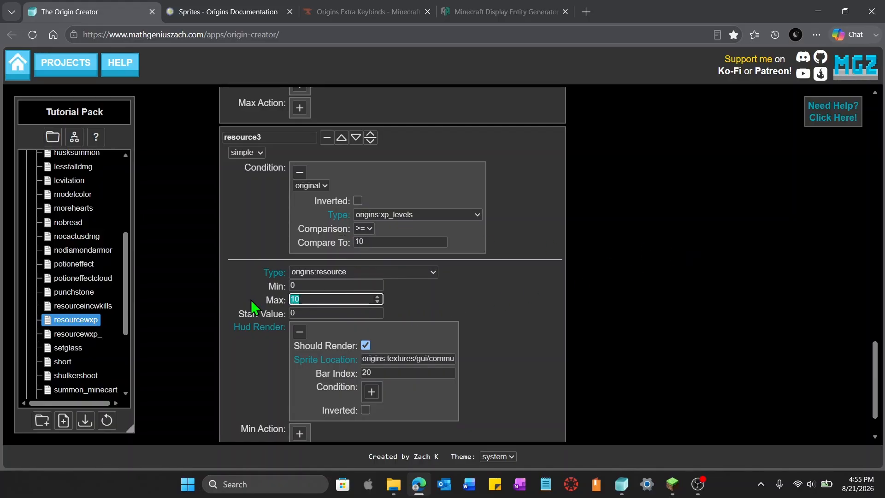
{"action": "type", "text": "20"}
{"action": "left_click", "coordinate": [690, 281]}
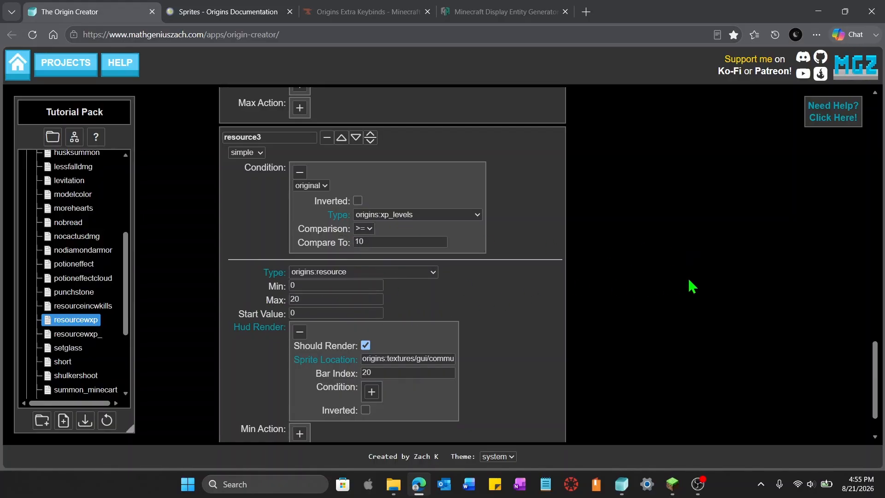
Add a fourth sub-power and set its type to origins:self_action_on_hit
{"action": "key", "text": "alt"}
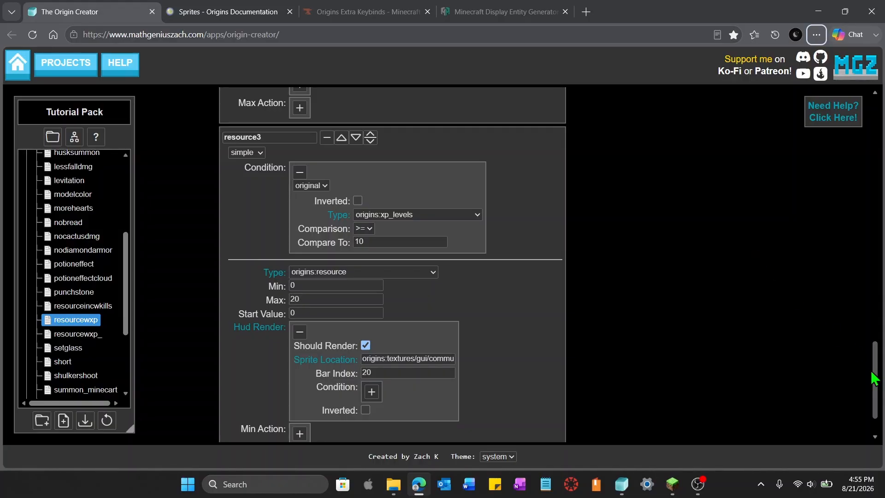
{"action": "left_click_drag", "start_coordinate": [874, 376], "coordinate": [854, 417]}
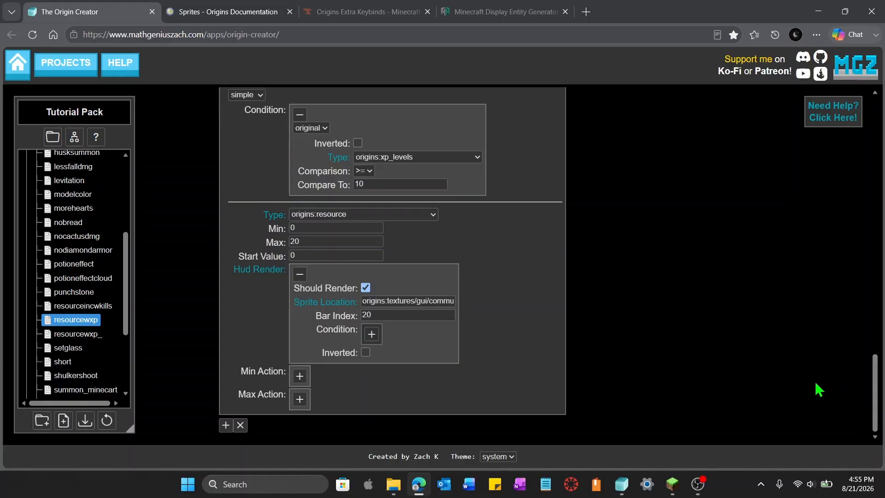
{"action": "left_click", "coordinate": [225, 425]}
{"action": "scroll", "coordinate": [538, 366], "scroll_direction": "down", "scroll_amount": 2}
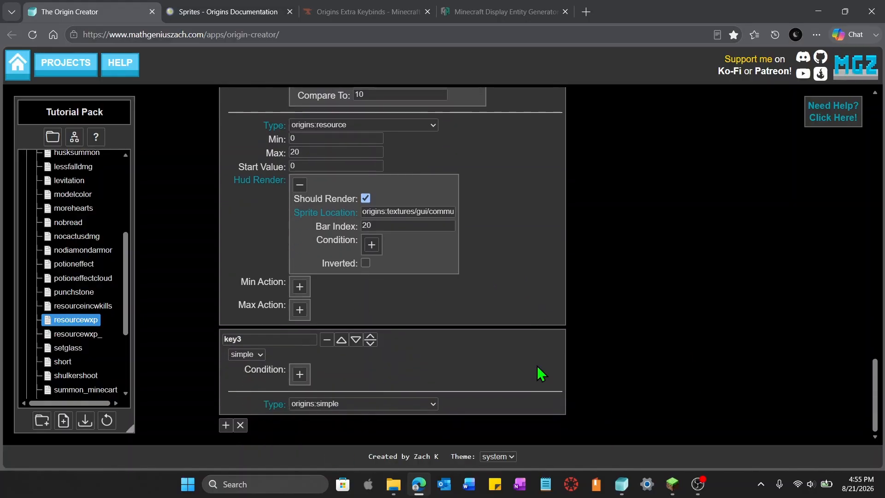
{"action": "left_click", "coordinate": [432, 404]}
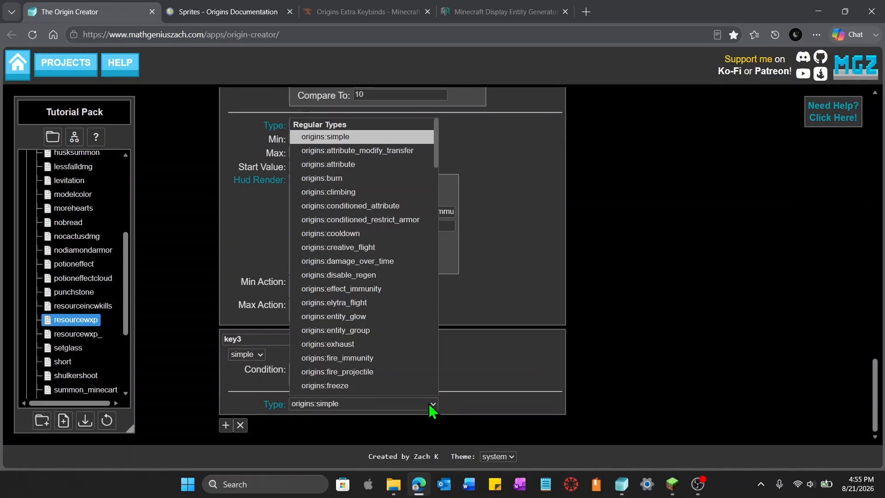
{"action": "scroll", "coordinate": [405, 360], "scroll_direction": "down", "scroll_amount": 15}
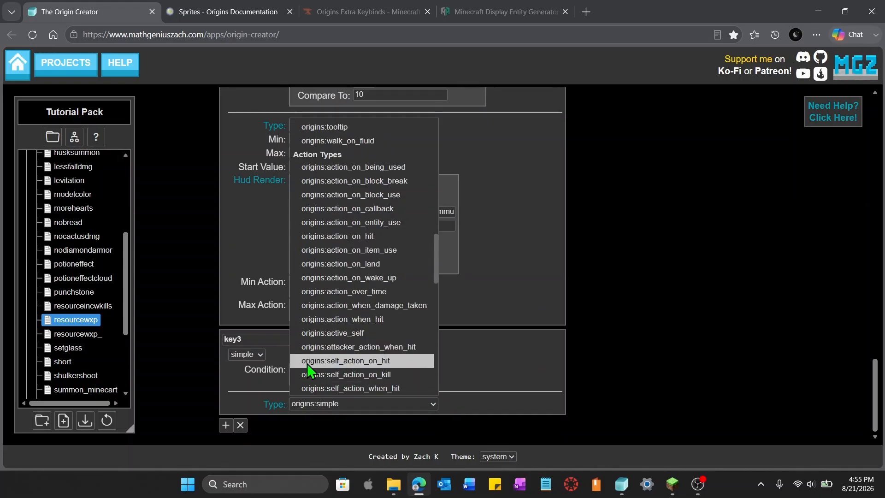
{"action": "left_click", "coordinate": [322, 368]}
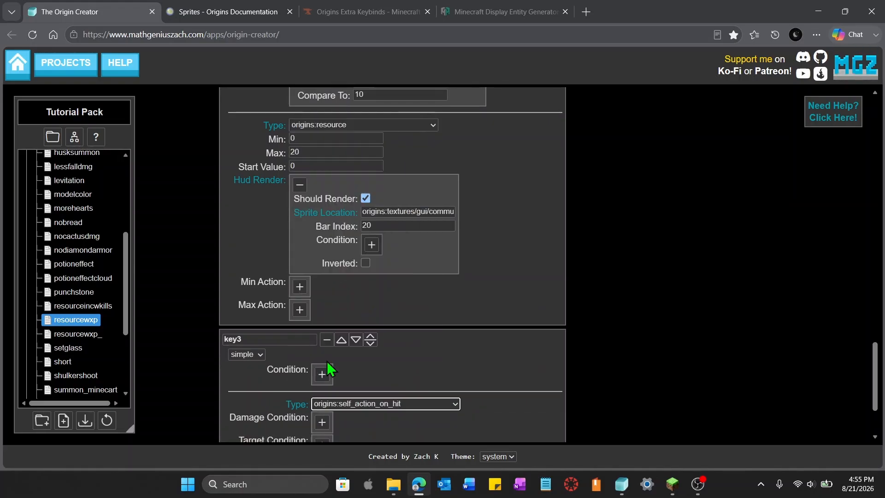
Add an entity action of type origins:modify_resource to the fourth sub-power
{"action": "scroll", "coordinate": [632, 398], "scroll_direction": "down", "scroll_amount": 2}
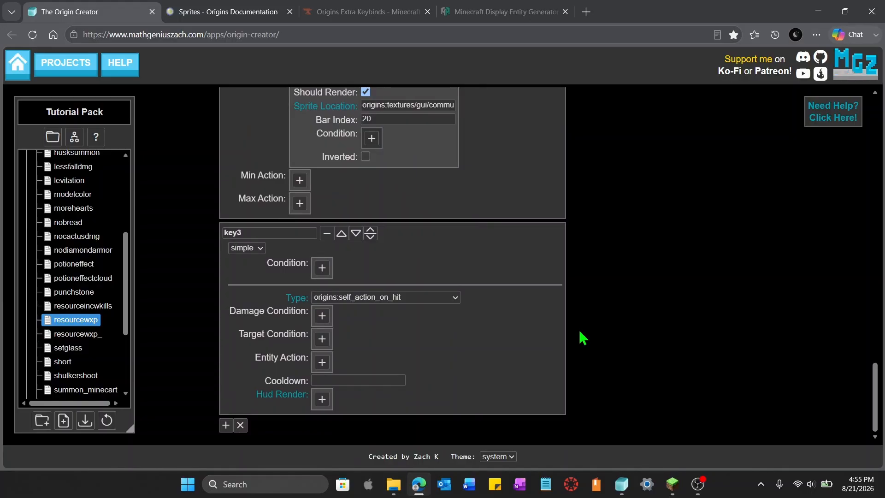
{"action": "key", "text": "alt"}
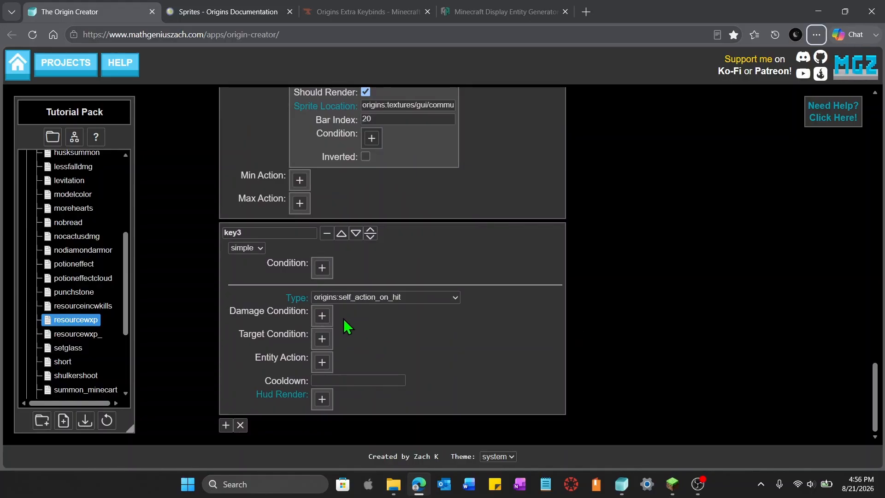
{"action": "left_click", "coordinate": [322, 363]}
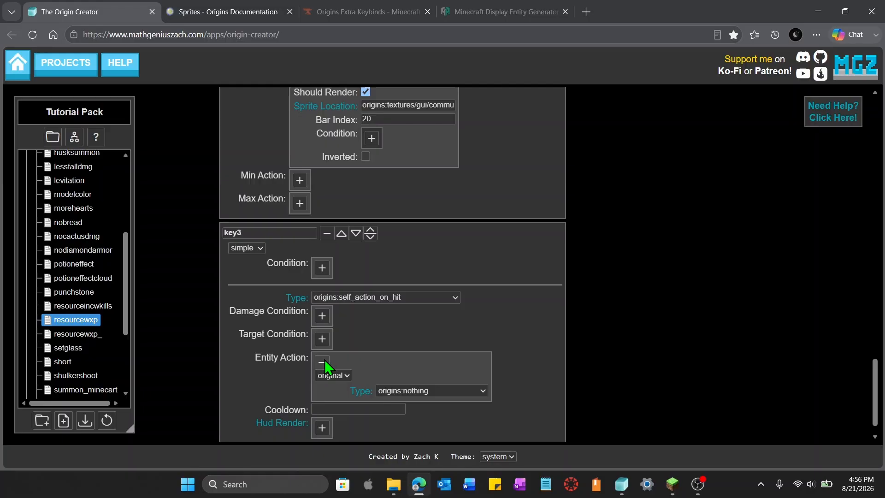
{"action": "left_click", "coordinate": [470, 395]}
{"action": "scroll", "coordinate": [466, 277], "scroll_direction": "down", "scroll_amount": 5}
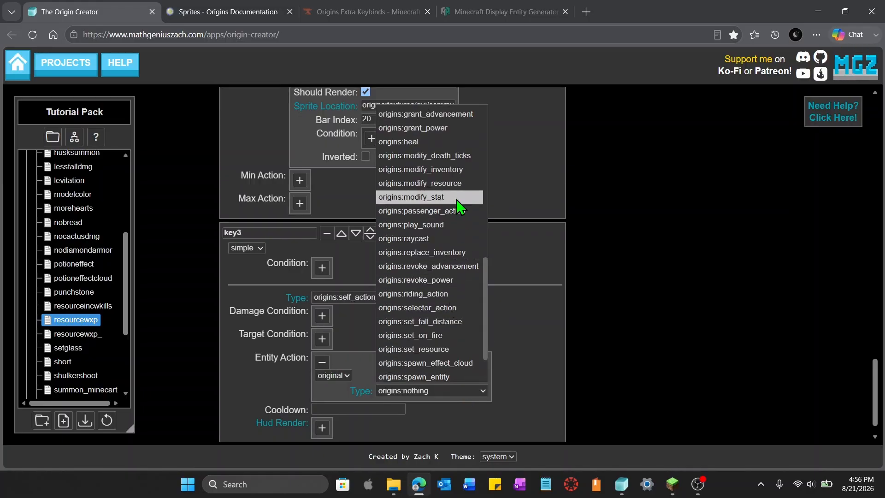
{"action": "left_click", "coordinate": [455, 184]}
Set the modify_resource action's resource to *:*_resource1
{"action": "scroll", "coordinate": [558, 332], "scroll_direction": "down", "scroll_amount": 2}
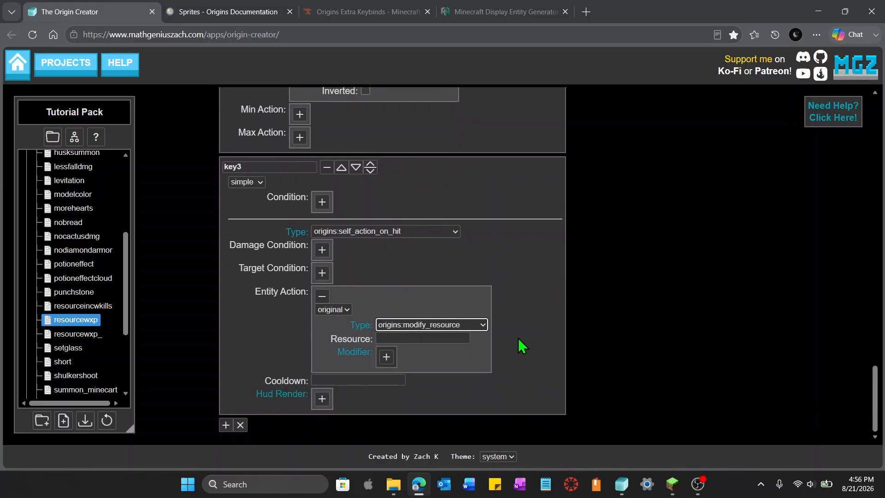
{"action": "left_click", "coordinate": [428, 337]}
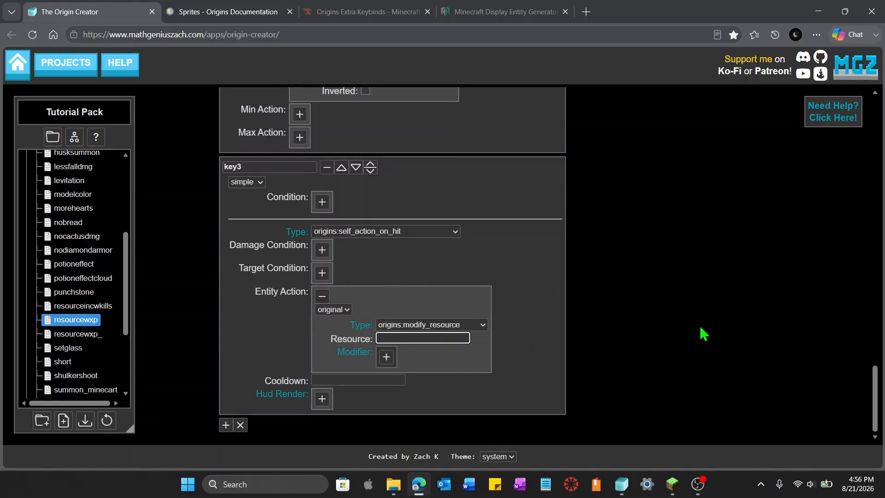
{"action": "left_click_drag", "start_coordinate": [875, 376], "coordinate": [878, 404]}
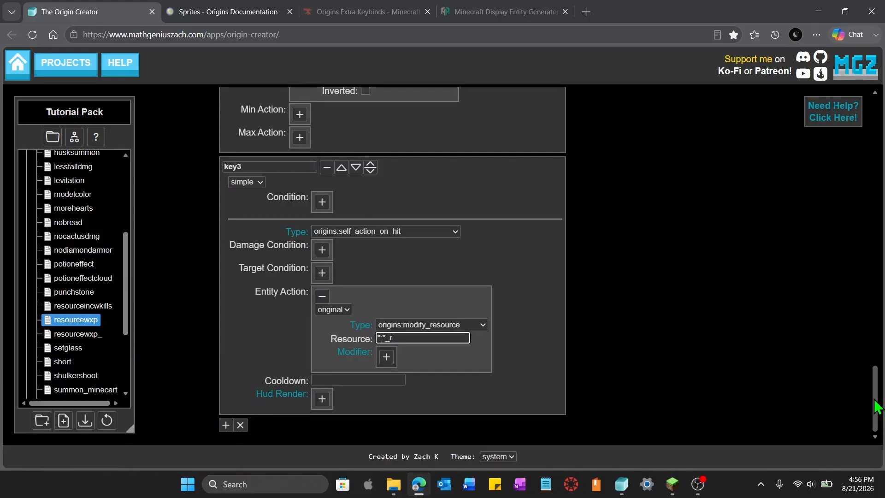
{"action": "type", "text": "esource1"}
{"action": "left_click_drag", "start_coordinate": [873, 413], "coordinate": [871, 154]}
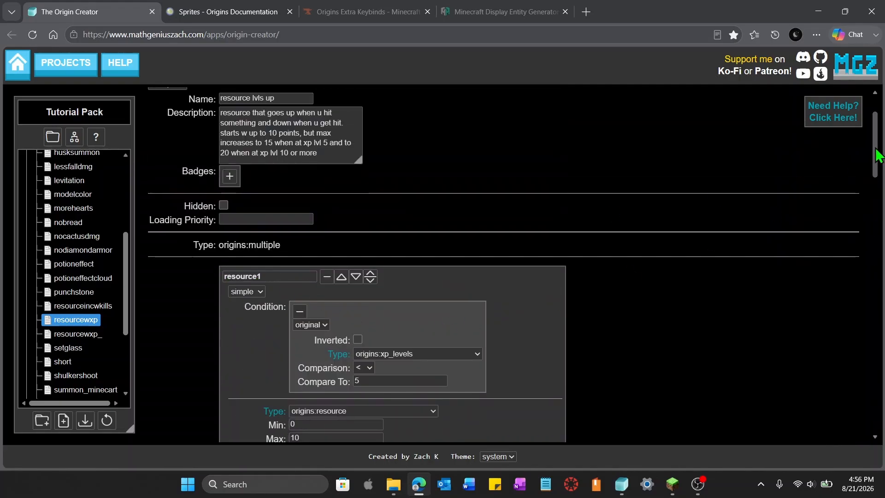
{"action": "left_click_drag", "start_coordinate": [878, 149], "coordinate": [879, 420]}
Add a modifier to the action with operation addition and value 1
{"action": "left_click", "coordinate": [386, 357]}
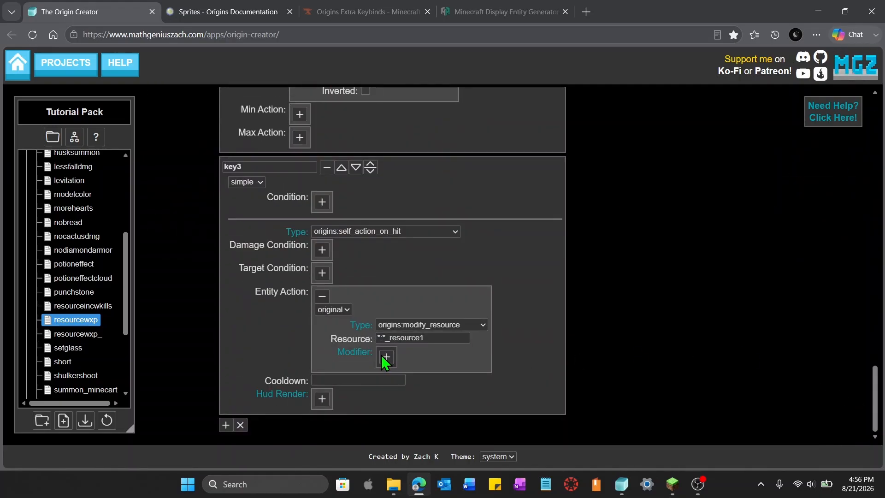
{"action": "left_click", "coordinate": [533, 371]}
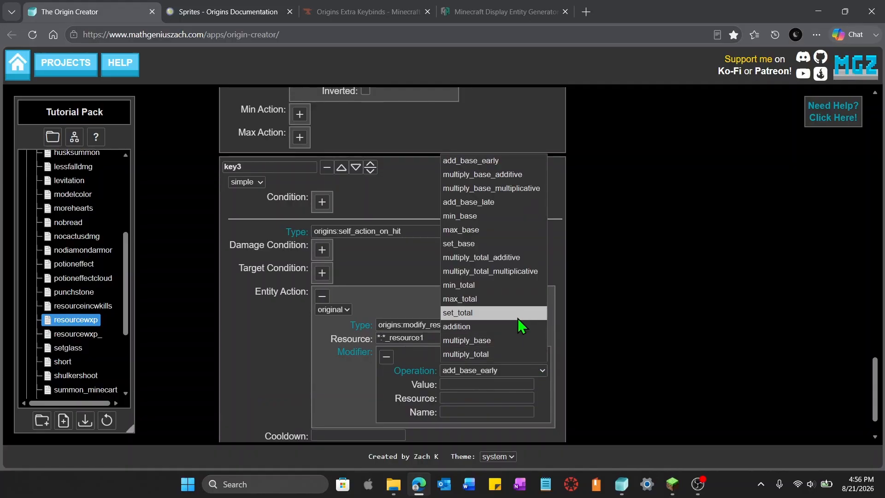
{"action": "left_click", "coordinate": [520, 326]}
{"action": "left_click", "coordinate": [491, 384]}
{"action": "type", "text": "1"}
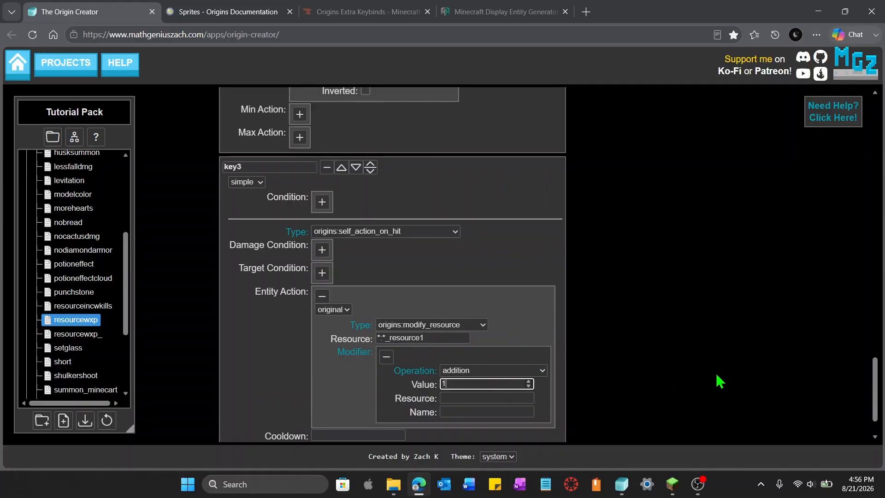
Copy resource1's condition (XP levels < 5) into the key3 sub-power's condition
{"action": "left_click", "coordinate": [677, 372]}
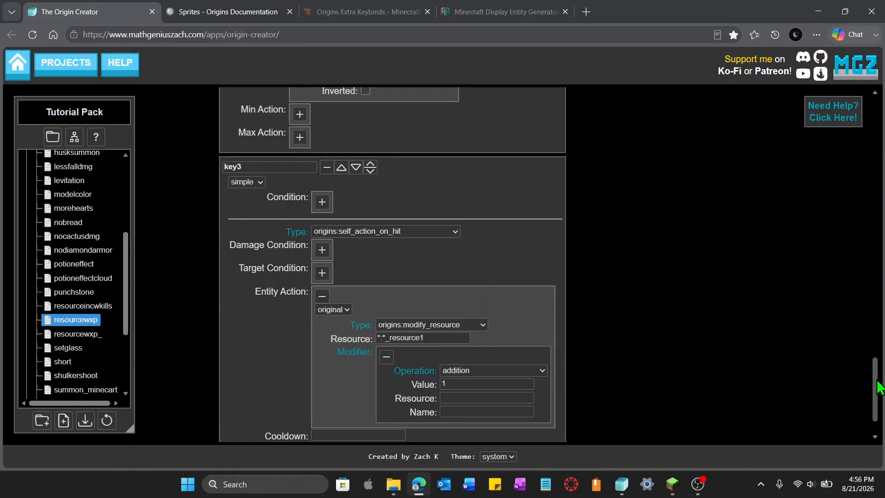
{"action": "left_click_drag", "start_coordinate": [878, 388], "coordinate": [883, 149]}
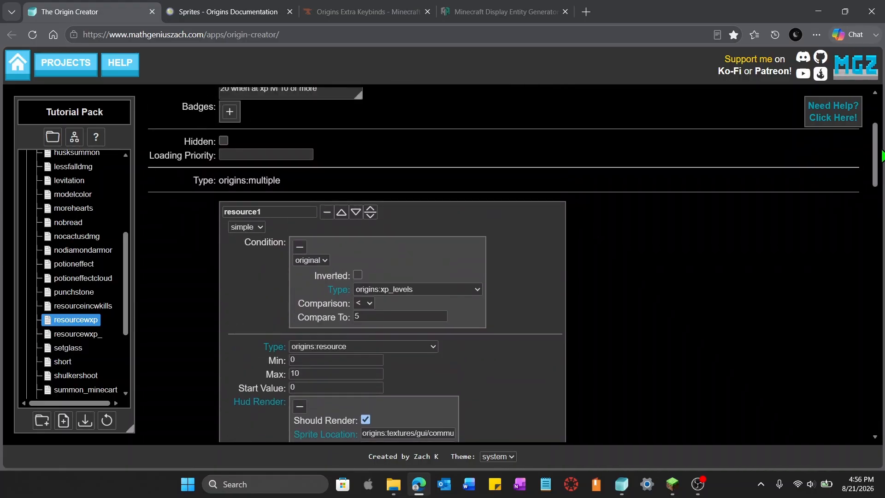
{"action": "left_click", "coordinate": [434, 265]}
{"action": "left_click_drag", "start_coordinate": [874, 174], "coordinate": [884, 416]}
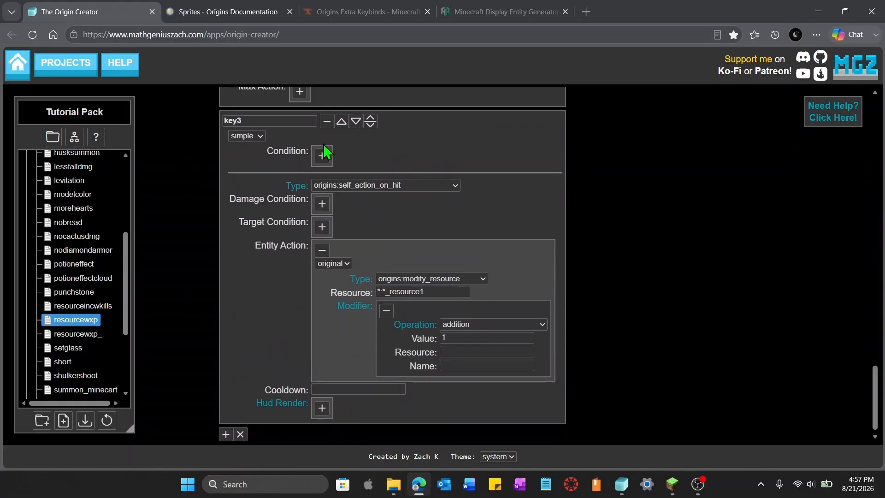
{"action": "left_click", "coordinate": [322, 156]}
{"action": "key", "text": "ctrl+v"}
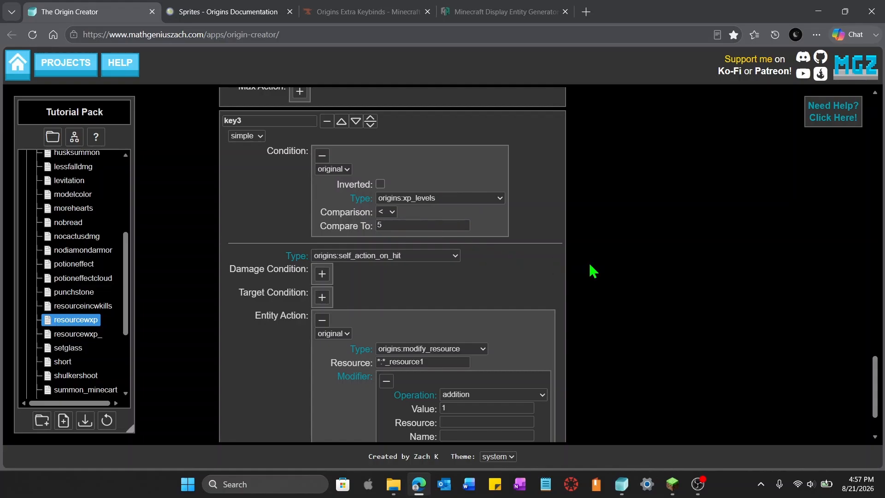
Add a new sub-power key4 and paste a duplicate of key3's settings into it
{"action": "key", "text": "alt"}
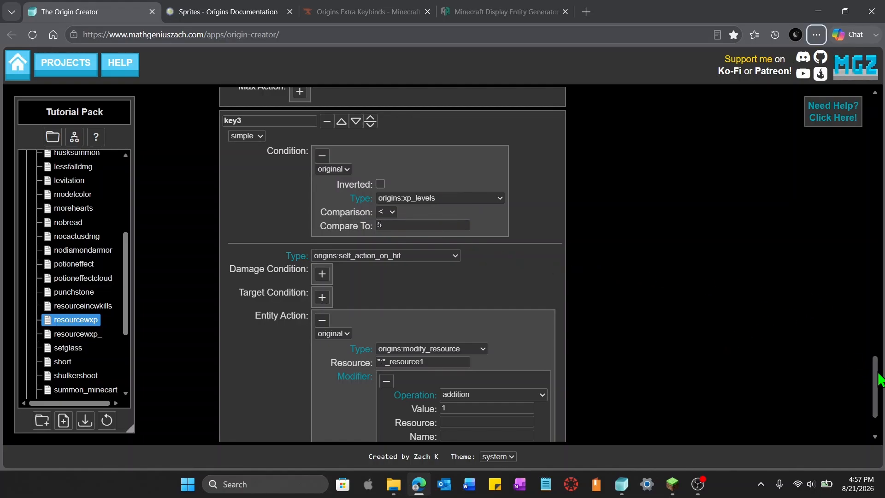
{"action": "key", "text": "alt"}
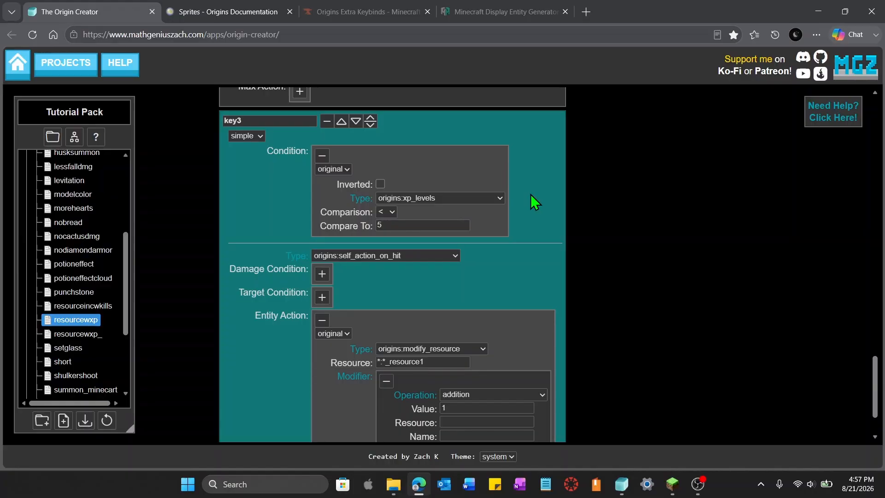
{"action": "scroll", "coordinate": [672, 273], "scroll_direction": "down", "scroll_amount": 2}
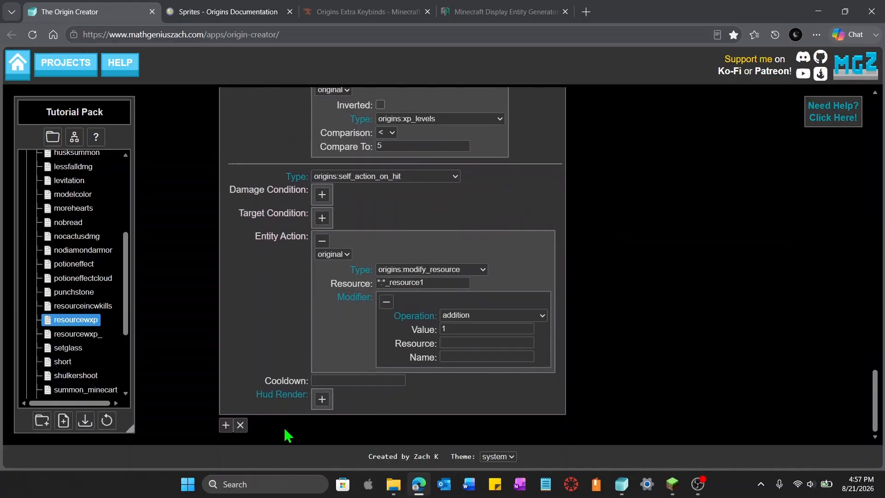
{"action": "left_click", "coordinate": [226, 425]}
{"action": "scroll", "coordinate": [529, 360], "scroll_direction": "down", "scroll_amount": 2}
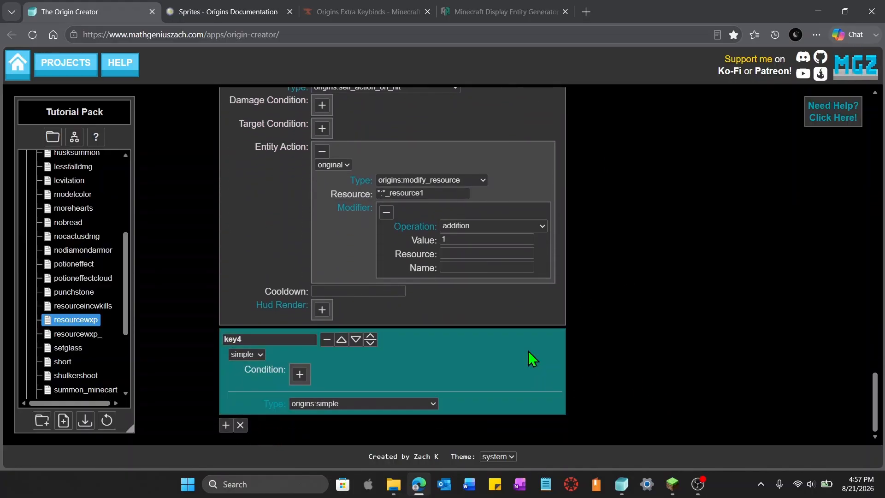
{"action": "key", "text": "alt+v"}
{"action": "scroll", "coordinate": [585, 353], "scroll_direction": "down", "scroll_amount": 5}
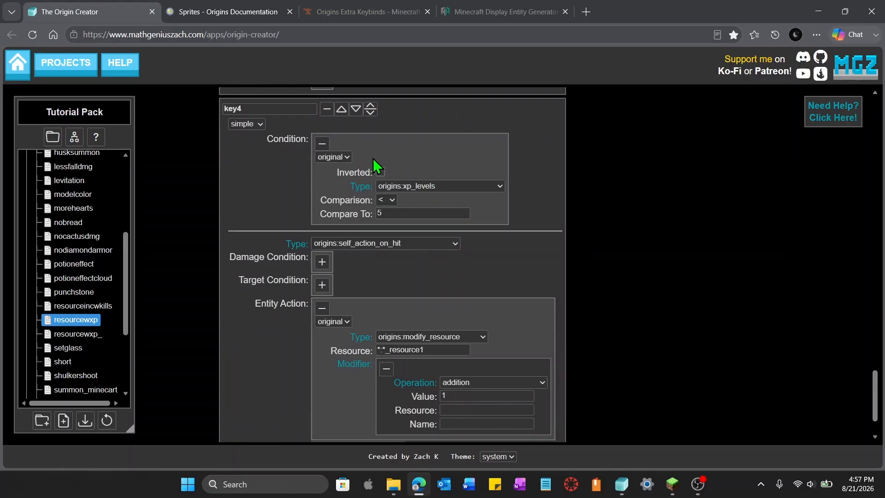
Copy resource2's condition (XP levels >= 5 and < 10) into key4's condition
{"action": "scroll", "coordinate": [625, 264], "scroll_direction": "down", "scroll_amount": 15}
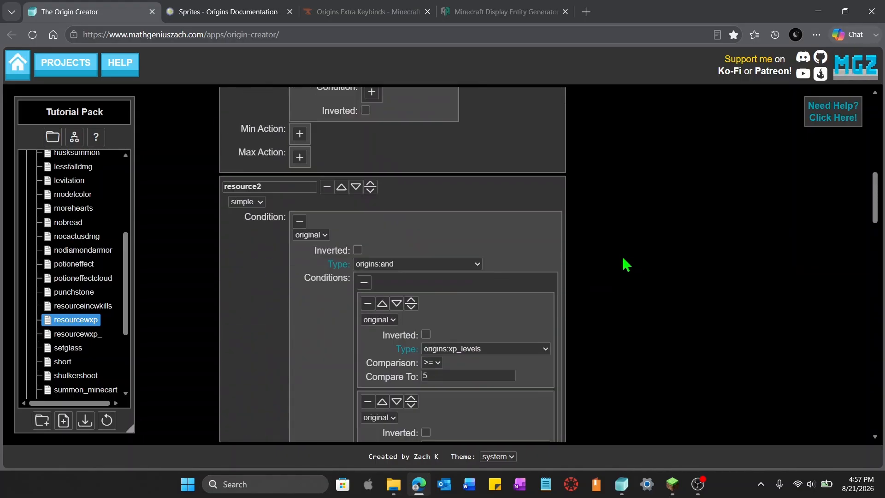
{"action": "scroll", "coordinate": [625, 263], "scroll_direction": "up", "scroll_amount": 3}
{"action": "scroll", "coordinate": [544, 295], "scroll_direction": "down", "scroll_amount": 2}
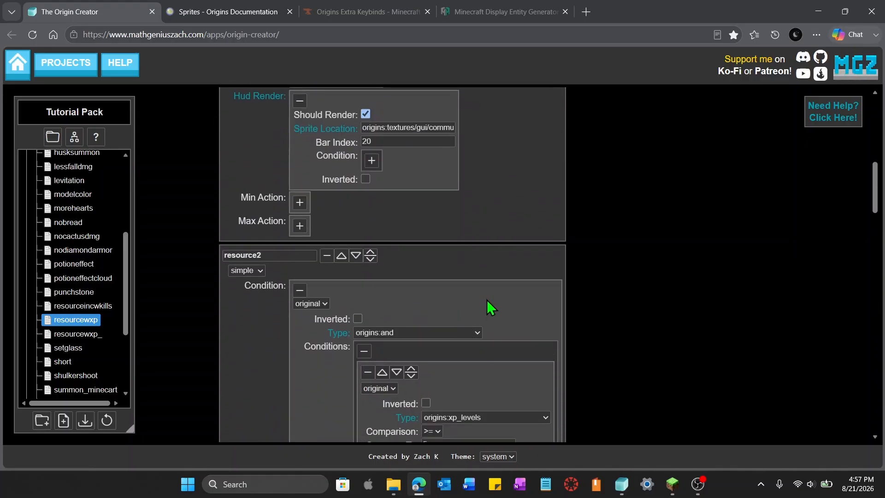
{"action": "scroll", "coordinate": [492, 308], "scroll_direction": "down", "scroll_amount": 2}
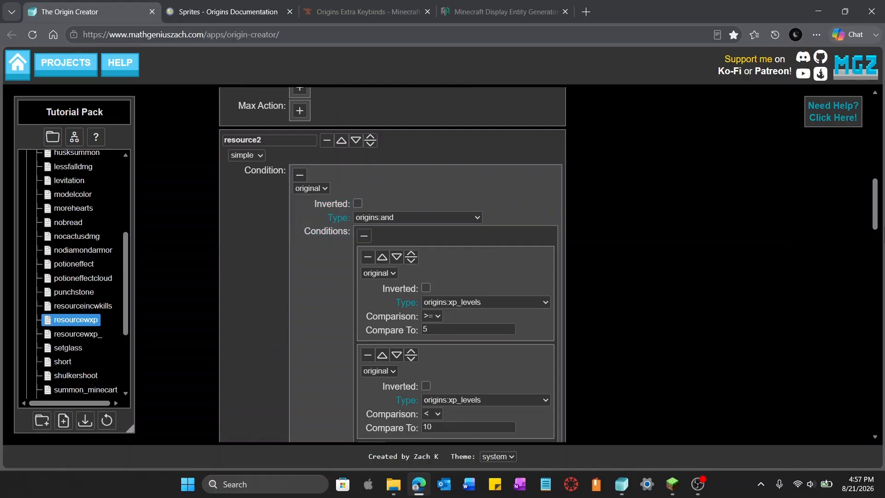
{"action": "left_click_drag", "start_coordinate": [875, 203], "coordinate": [883, 391]}
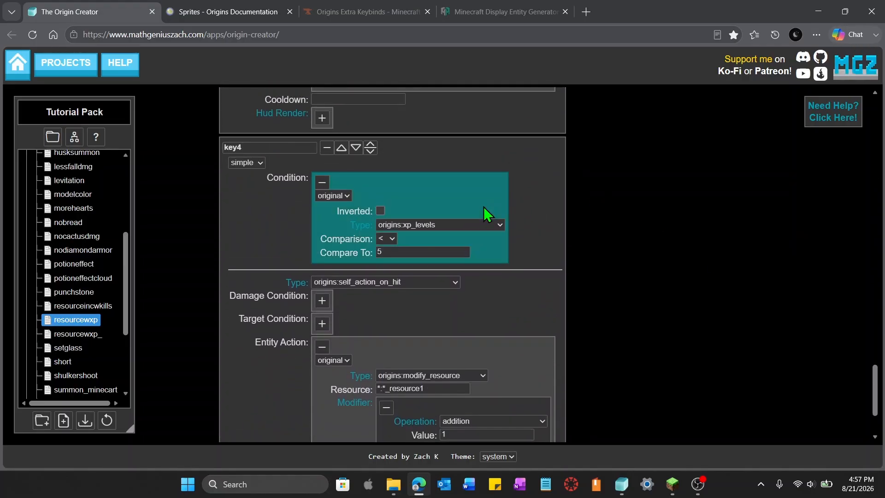
{"action": "key", "text": "ctrl+v"}
Set key4's modify_resource action resource to *:*_resource2
{"action": "scroll", "coordinate": [651, 253], "scroll_direction": "down", "scroll_amount": 6}
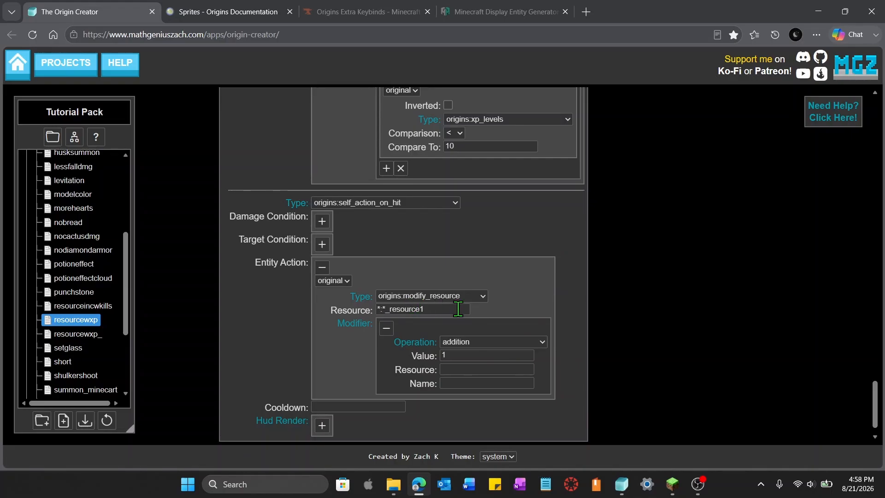
{"action": "left_click", "coordinate": [459, 310]}
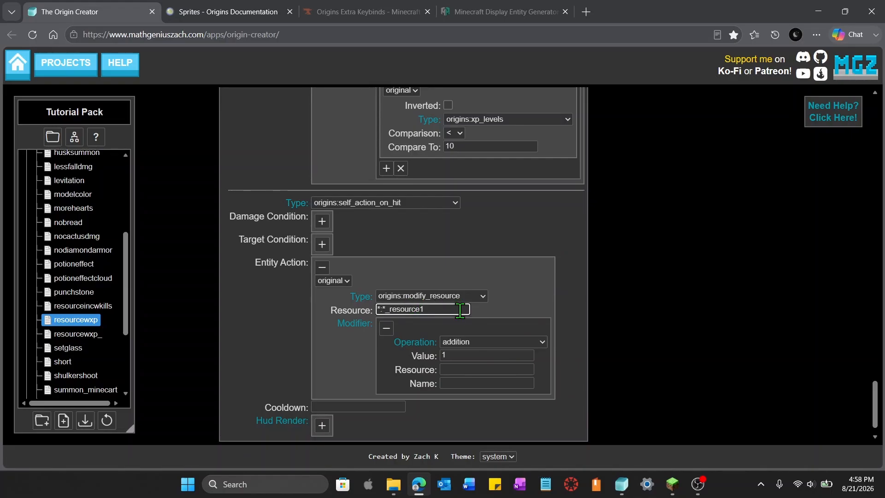
{"action": "left_click", "coordinate": [676, 318]}
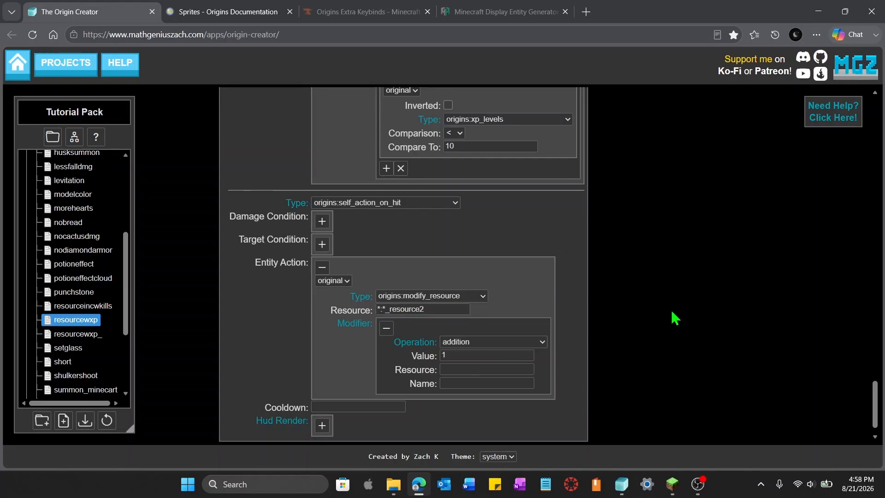
{"action": "scroll", "coordinate": [676, 318], "scroll_direction": "down", "scroll_amount": 1}
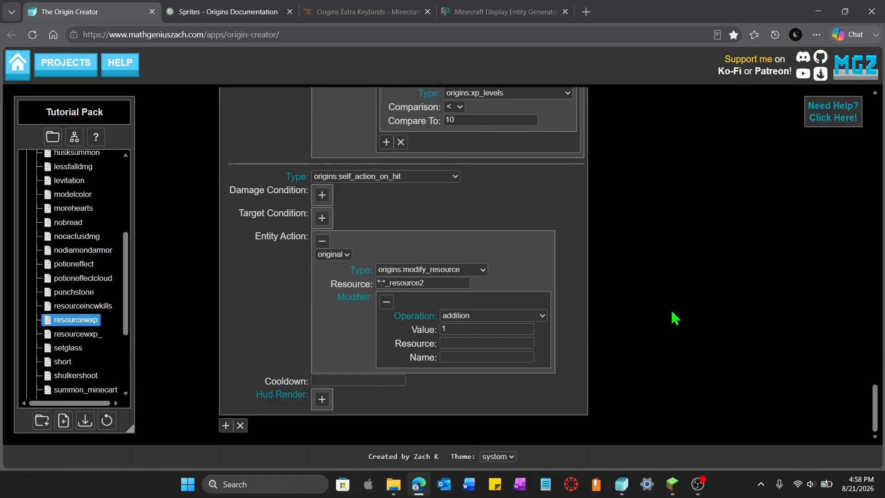
Add a fifth sub-power key5 and paste a duplicate of key4's settings into it
{"action": "left_click_drag", "start_coordinate": [875, 422], "coordinate": [875, 452]}
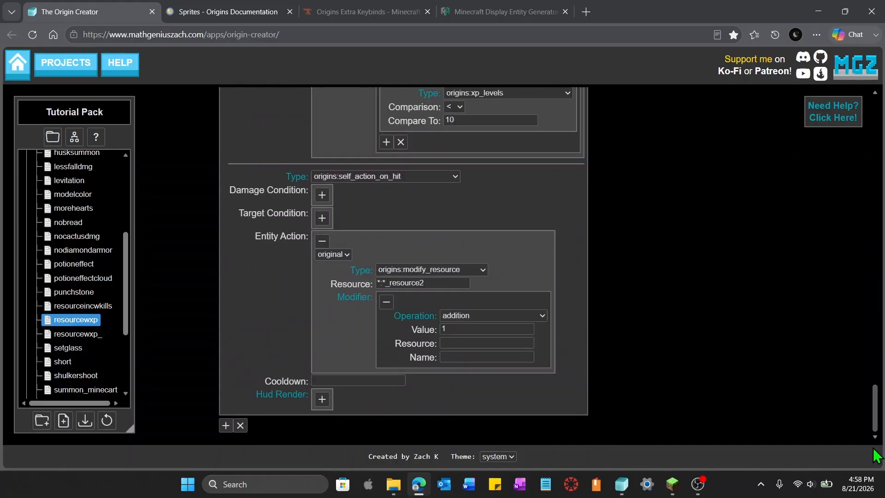
{"action": "left_click", "coordinate": [226, 425]}
{"action": "scroll", "coordinate": [556, 216], "scroll_direction": "up", "scroll_amount": 6}
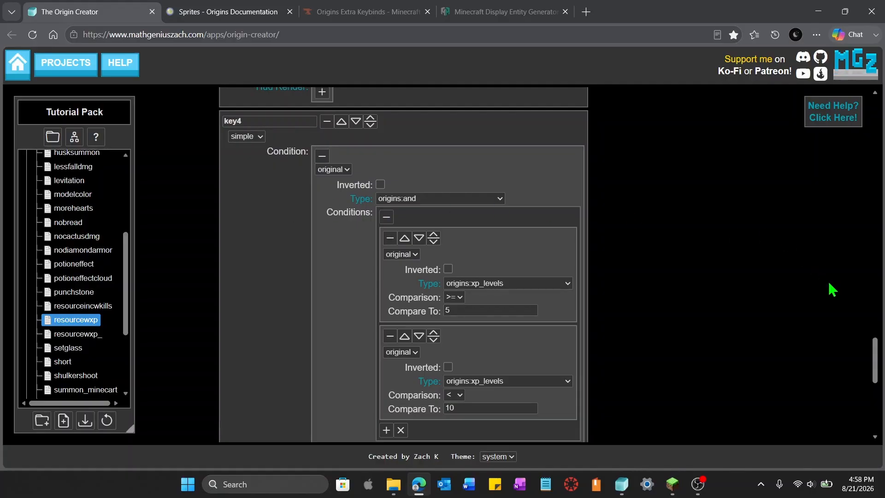
{"action": "left_click_drag", "start_coordinate": [875, 357], "coordinate": [873, 453]}
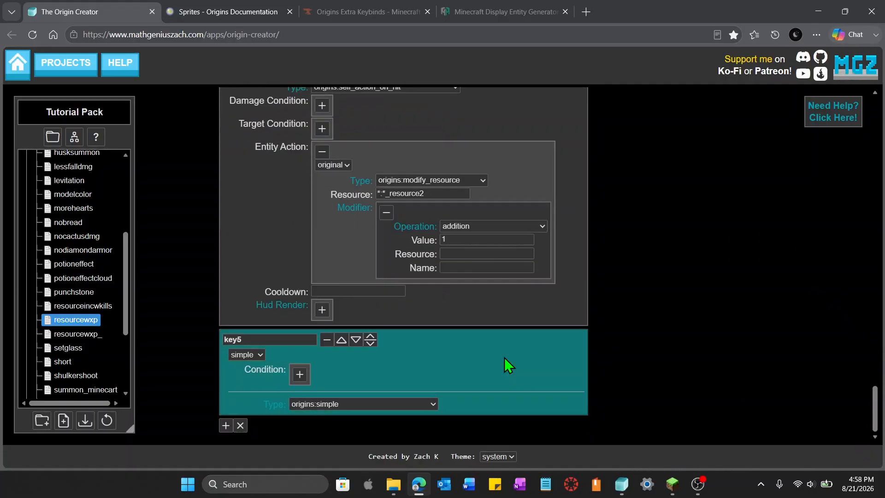
{"action": "key", "text": "ctrl+v"}
Copy the XP levels >= 10 condition into key5's condition
{"action": "scroll", "coordinate": [692, 355], "scroll_direction": "down", "scroll_amount": 3}
{"action": "left_click_drag", "start_coordinate": [877, 370], "coordinate": [881, 436]}
{"action": "key", "text": "ctrl+c"}
{"action": "scroll", "coordinate": [544, 316], "scroll_direction": "up", "scroll_amount": 9}
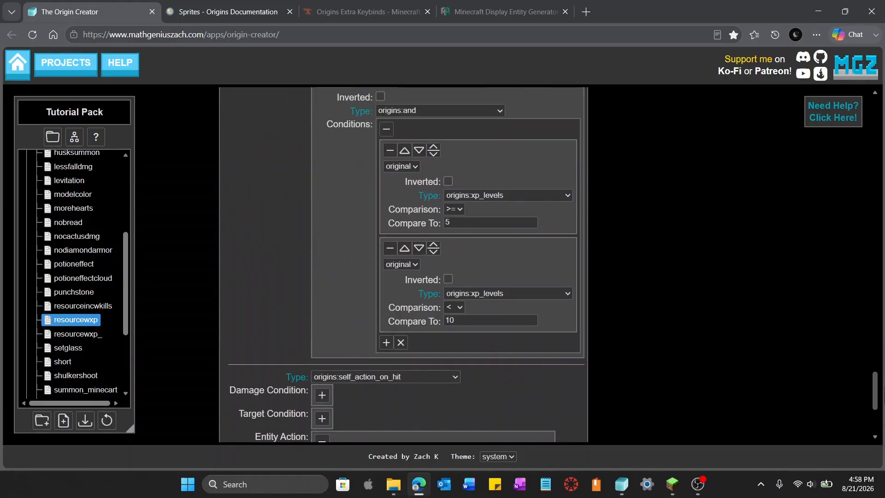
{"action": "key", "text": "ctrl+v"}
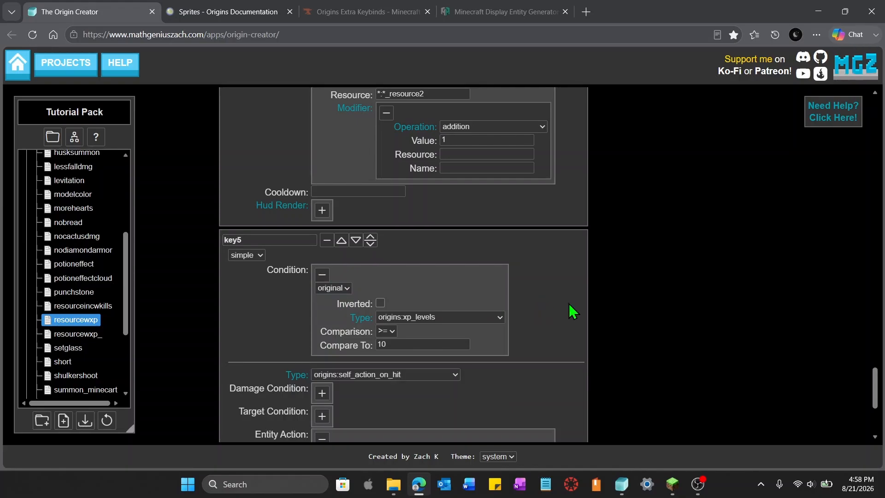
Edit the resource name in key5's modify_resource action to reference the next resource bar
{"action": "scroll", "coordinate": [572, 312], "scroll_direction": "down", "scroll_amount": 4}
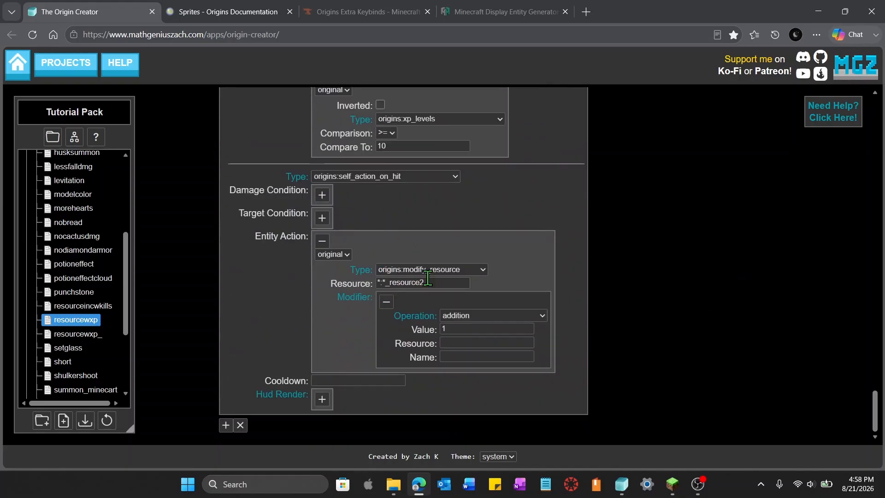
{"action": "left_click", "coordinate": [448, 285]}
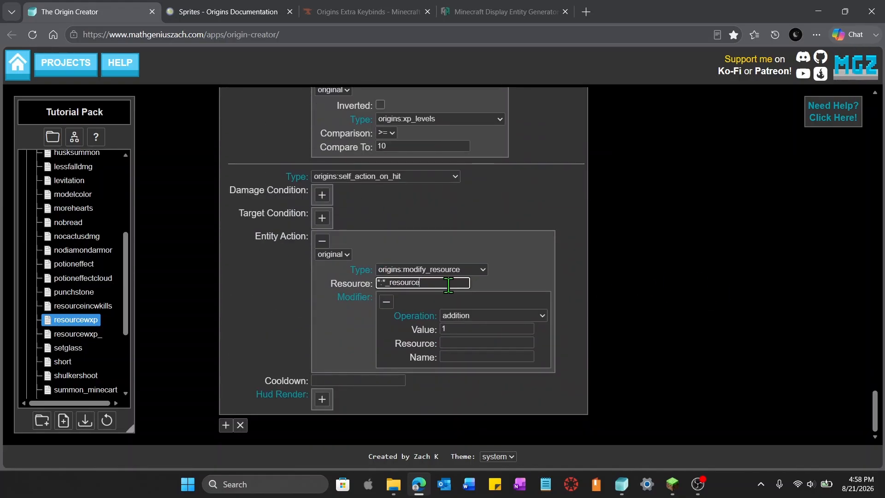
{"action": "left_click", "coordinate": [670, 286]}
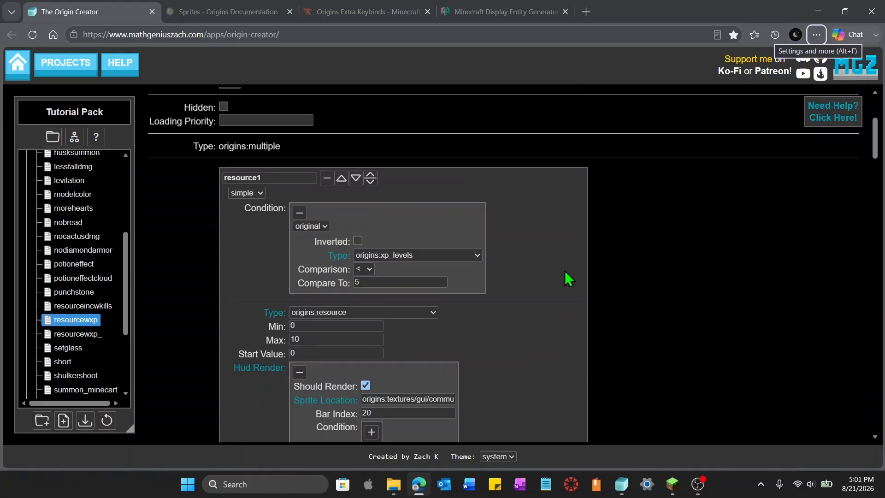
Add a HUD render condition to resource1 by pasting its own XP levels < 5 condition
{"action": "scroll", "coordinate": [556, 310], "scroll_direction": "down", "scroll_amount": 2}
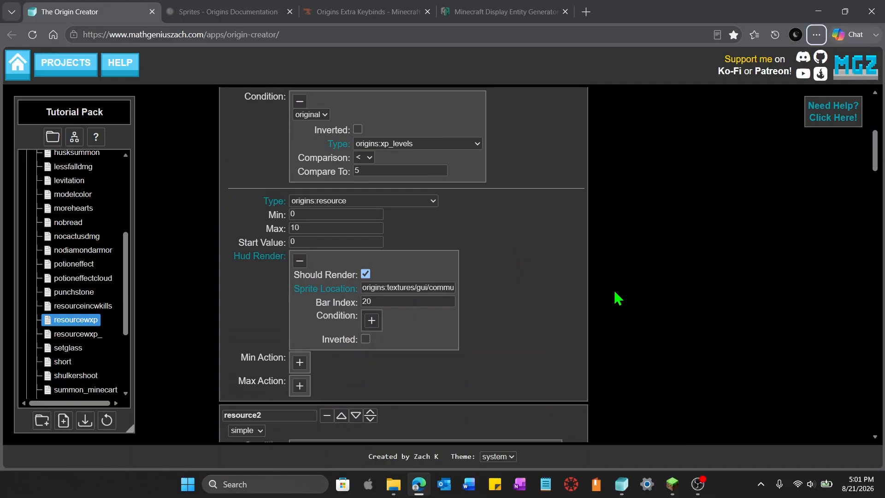
{"action": "scroll", "coordinate": [616, 297], "scroll_direction": "up", "scroll_amount": 2}
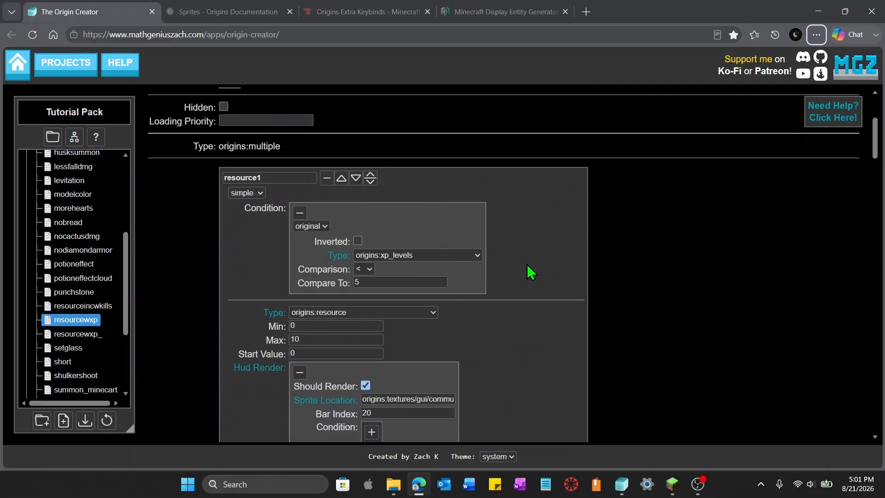
{"action": "scroll", "coordinate": [607, 330], "scroll_direction": "down", "scroll_amount": 2}
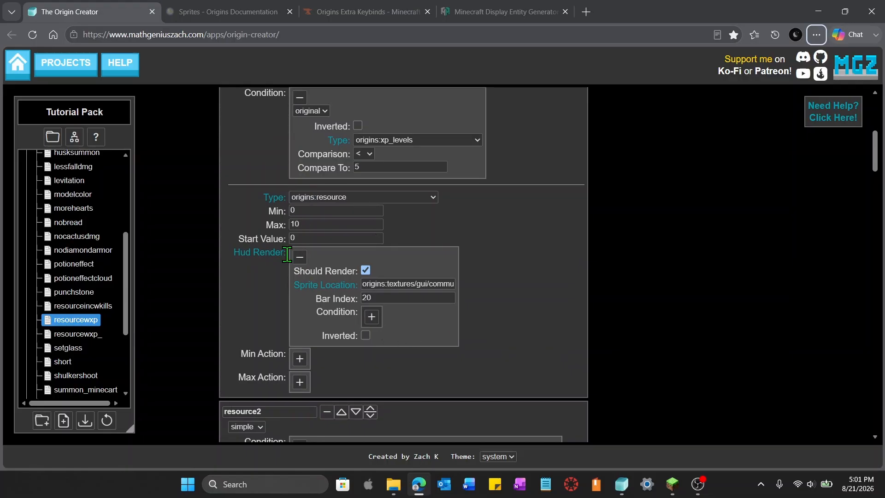
{"action": "left_click", "coordinate": [372, 317]}
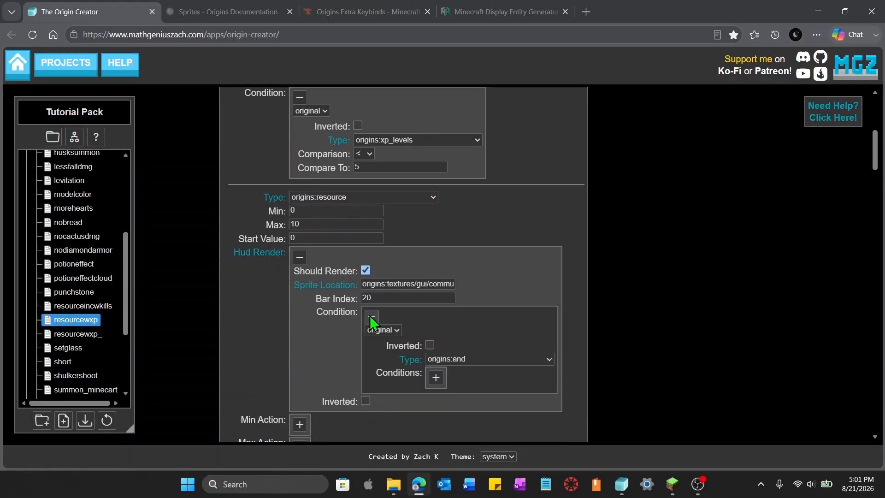
{"action": "scroll", "coordinate": [547, 336], "scroll_direction": "up", "scroll_amount": 3}
{"action": "left_click", "coordinate": [433, 236]}
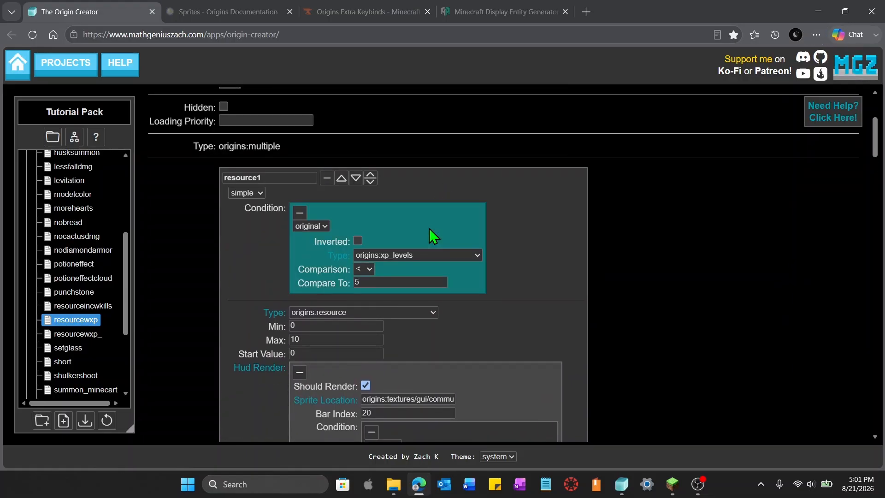
{"action": "scroll", "coordinate": [658, 290], "scroll_direction": "down", "scroll_amount": 5}
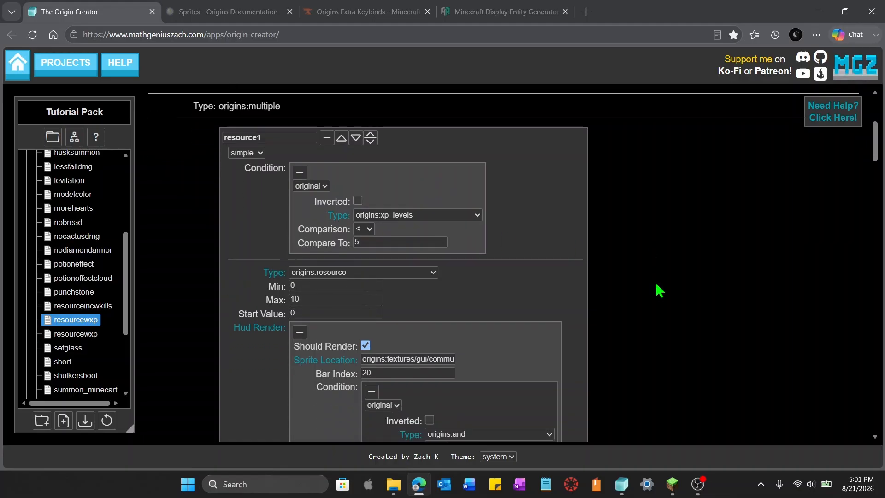
{"action": "left_click", "coordinate": [474, 228]}
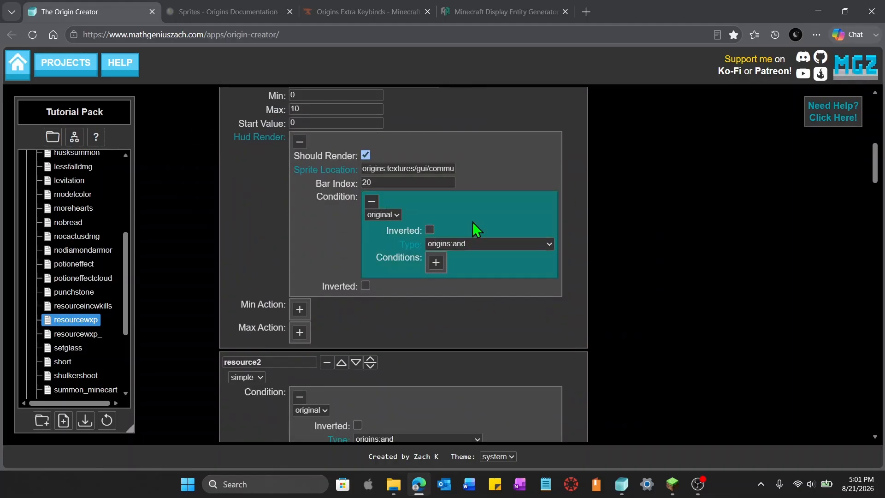
{"action": "key", "text": "ctrl+v"}
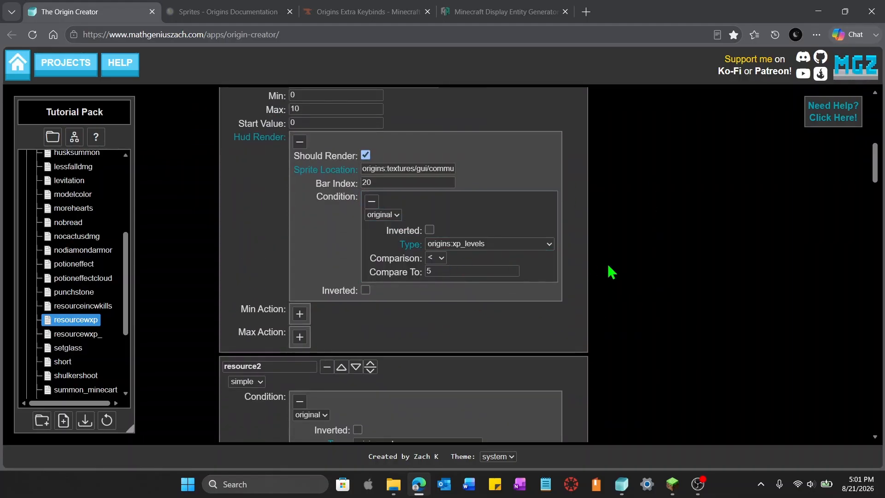
{"action": "scroll", "coordinate": [611, 272], "scroll_direction": "down", "scroll_amount": 5}
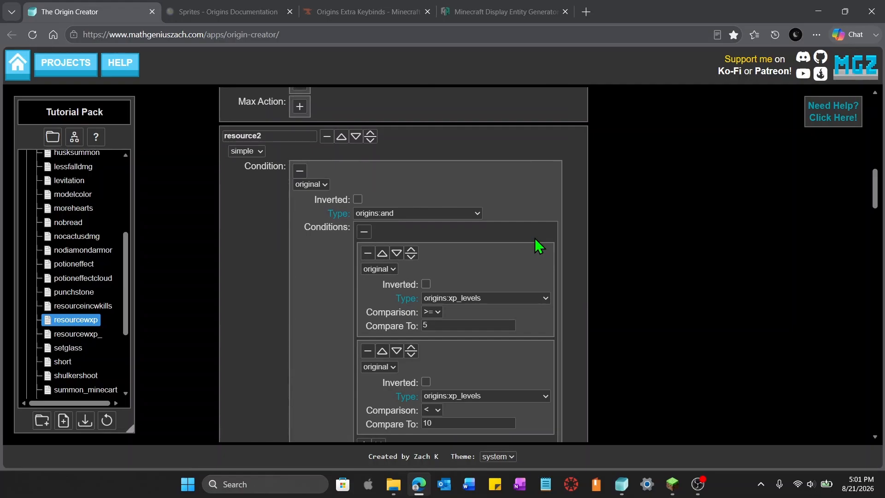
{"action": "scroll", "coordinate": [570, 275], "scroll_direction": "down", "scroll_amount": 3}
{"action": "scroll", "coordinate": [480, 192], "scroll_direction": "up", "scroll_amount": 1}
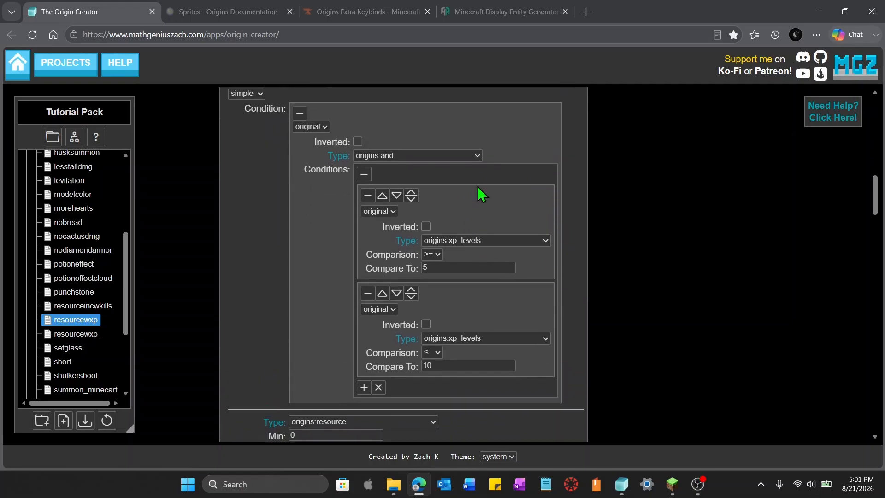
Add a HUD render condition to resource2 by pasting its XP levels >= 5 and < 10 condition
{"action": "left_click", "coordinate": [500, 155]}
{"action": "key", "text": "ctrl+c"}
{"action": "scroll", "coordinate": [616, 249], "scroll_direction": "down", "scroll_amount": 5}
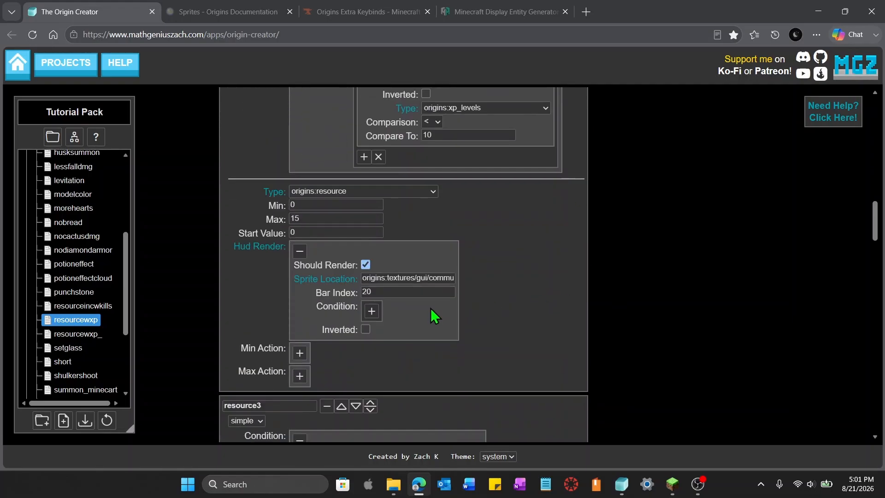
{"action": "left_click", "coordinate": [376, 314]}
{"action": "left_click", "coordinate": [470, 334]}
{"action": "key", "text": "ctrl+v"}
{"action": "scroll", "coordinate": [596, 325], "scroll_direction": "down", "scroll_amount": 8}
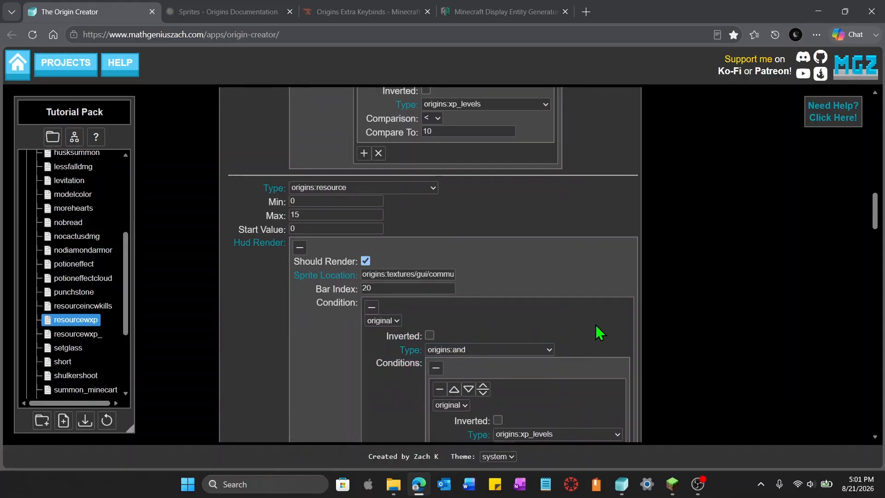
Copy resource3's XP levels >= 10 condition and undo an accidental paste into its resource settings
{"action": "scroll", "coordinate": [598, 330], "scroll_direction": "down", "scroll_amount": 3}
{"action": "left_click", "coordinate": [465, 210]}
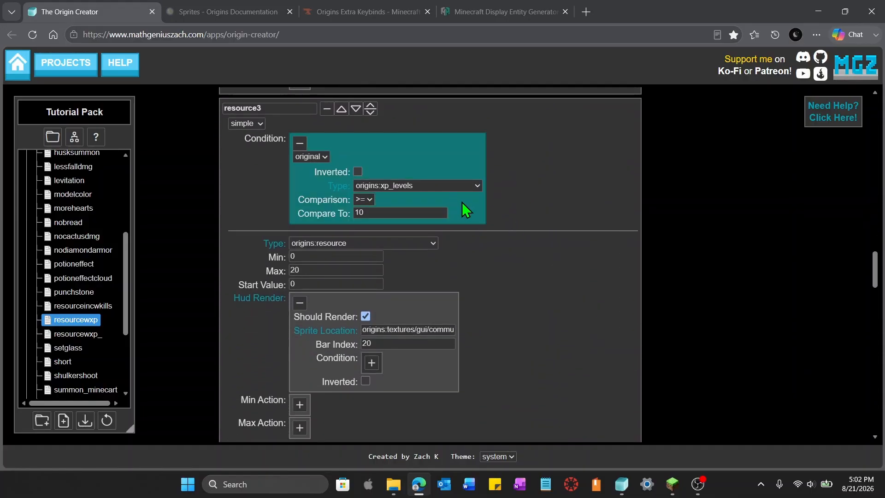
{"action": "key", "text": "ctrl+c"}
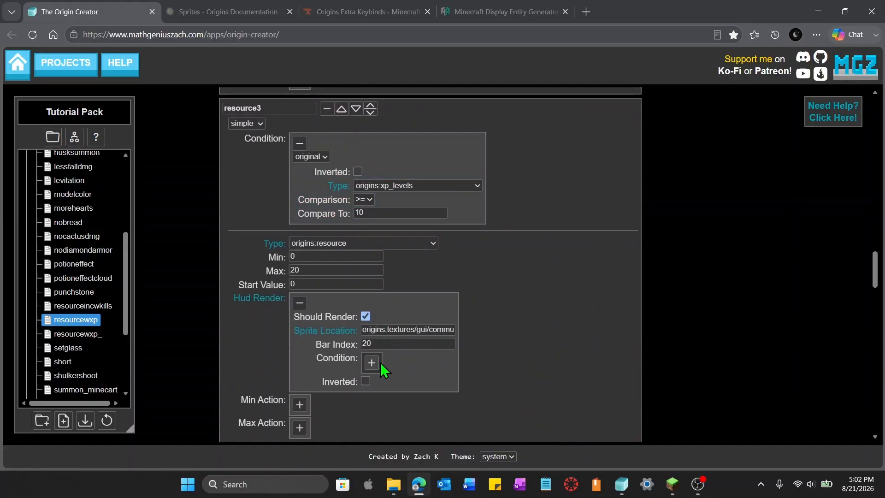
{"action": "left_click", "coordinate": [425, 366]}
{"action": "key", "text": "ctrl+v"}
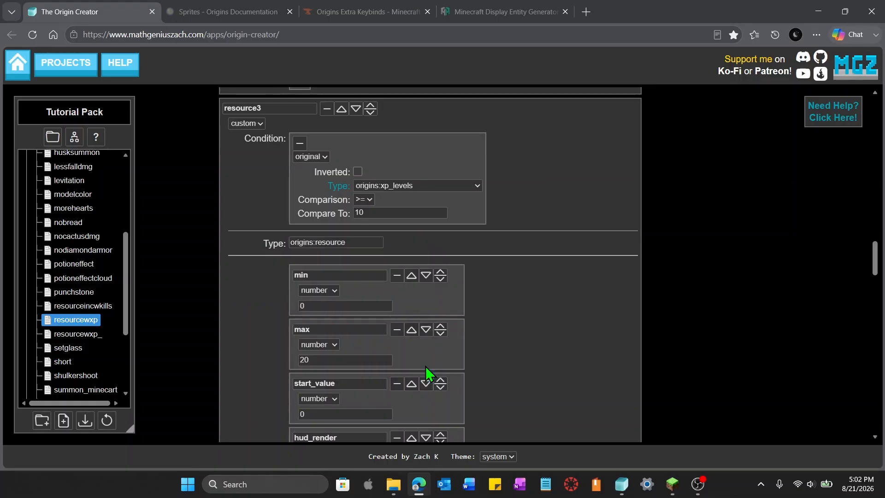
{"action": "key", "text": "ctrl+z"}
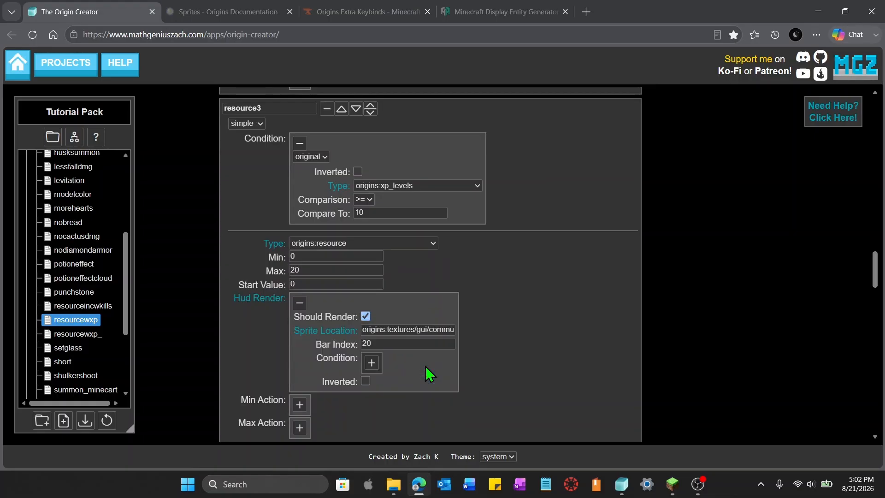
Add a HUD render condition to resource3 by pasting the copied XP levels >= 10 condition
{"action": "left_click", "coordinate": [377, 365]}
{"action": "left_click", "coordinate": [448, 386]}
{"action": "key", "text": "ctrl+v"}
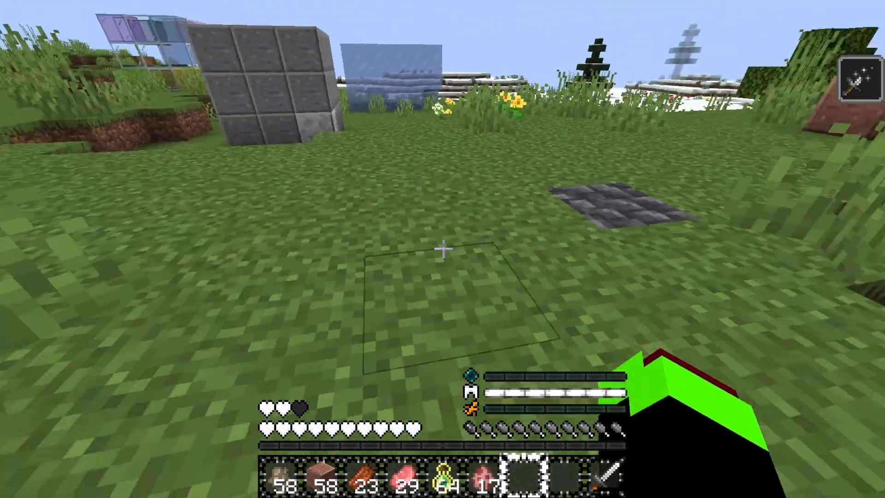
Switch to Minecraft and spawn a pig with the Pig Spawn Egg
{"action": "key", "text": "s"}
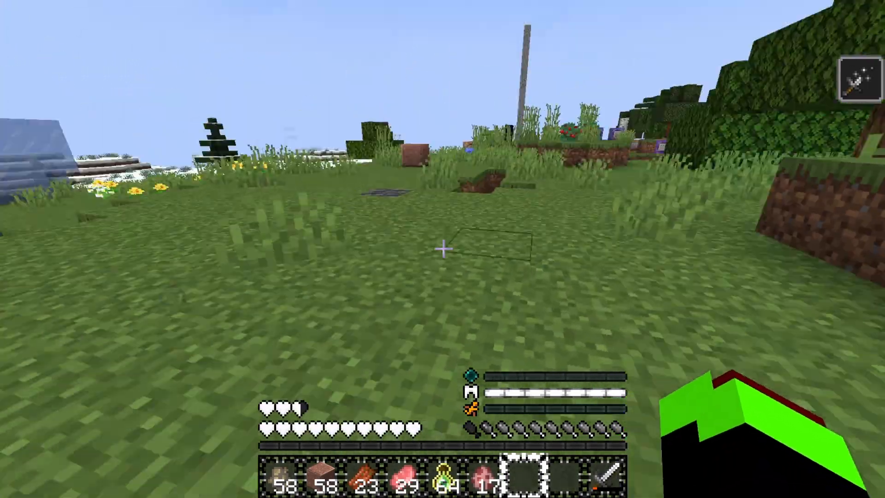
{"action": "key", "text": "w"}
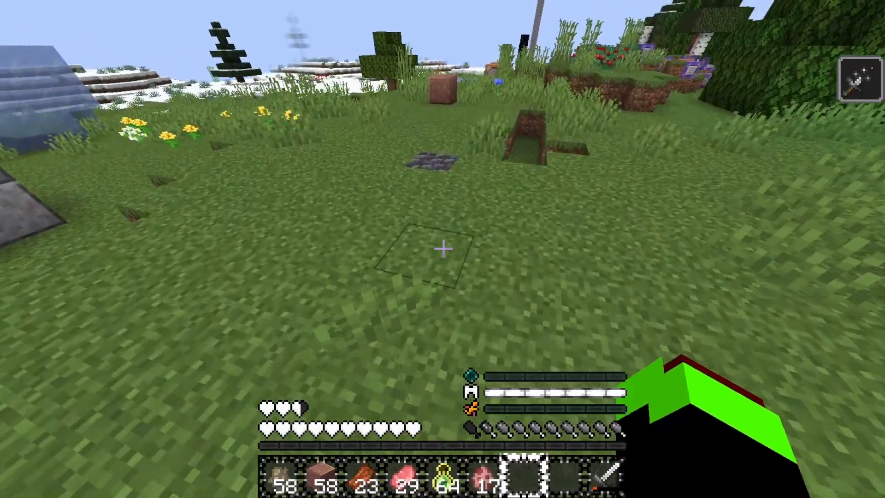
{"action": "key", "text": "6"}
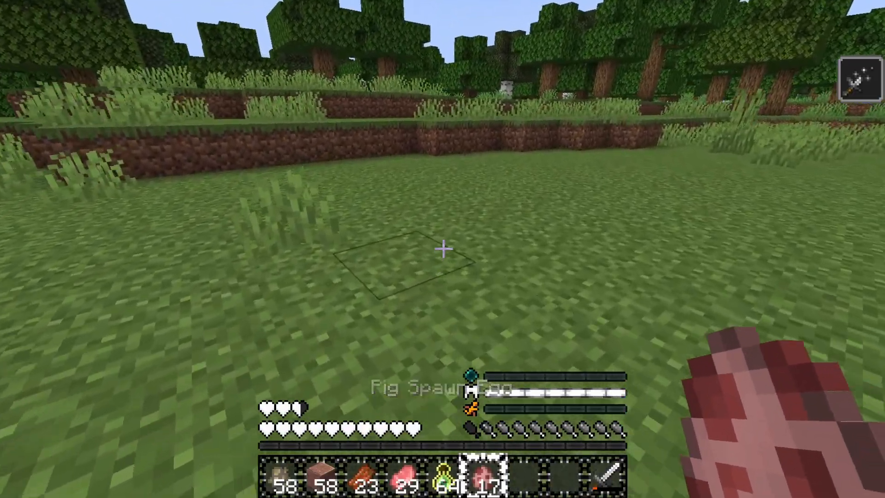
{"action": "right_click", "coordinate": [443, 249]}
Throw Bottles o' Enchanting to gain experience levels
{"action": "key", "text": "7"}
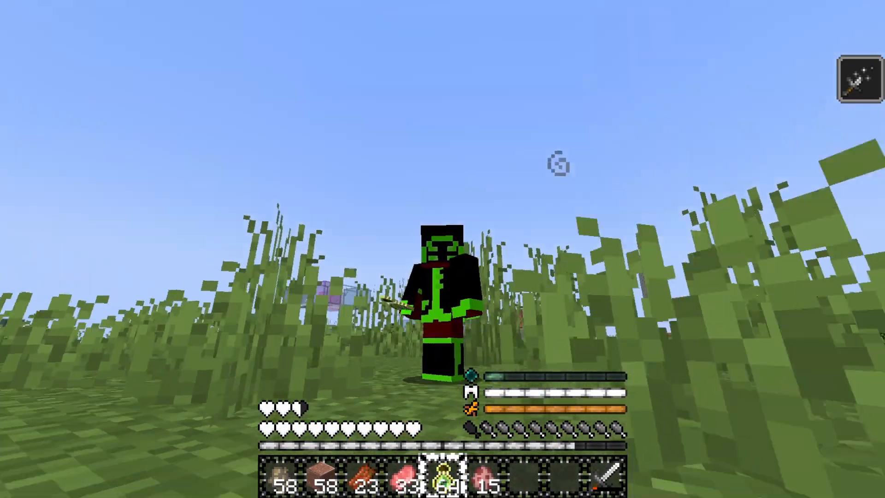
{"action": "right_click", "coordinate": [443, 249]}
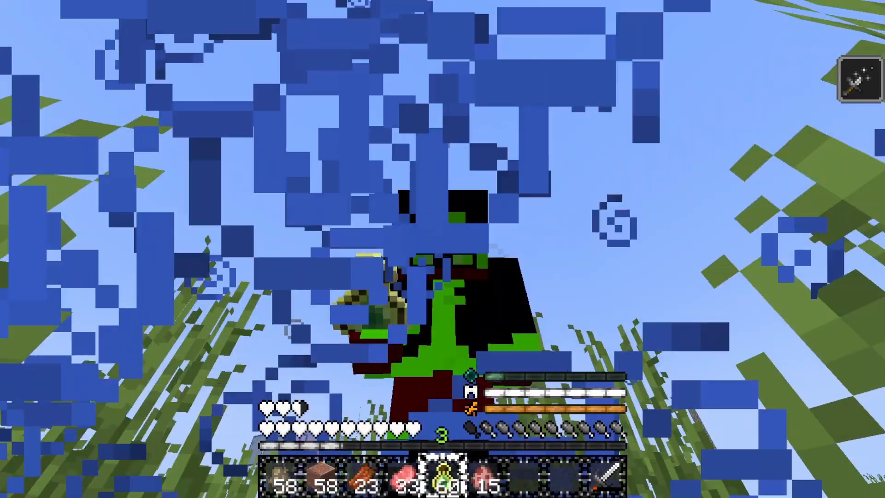
{"action": "right_click", "coordinate": [442, 248]}
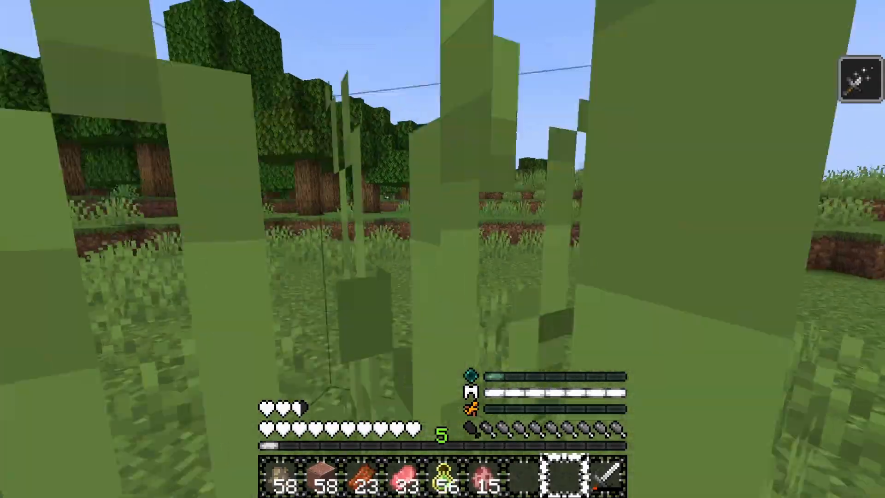
Spawn another pig and attack it with the Iron Sword to test the resource bar
{"action": "key", "text": "w"}
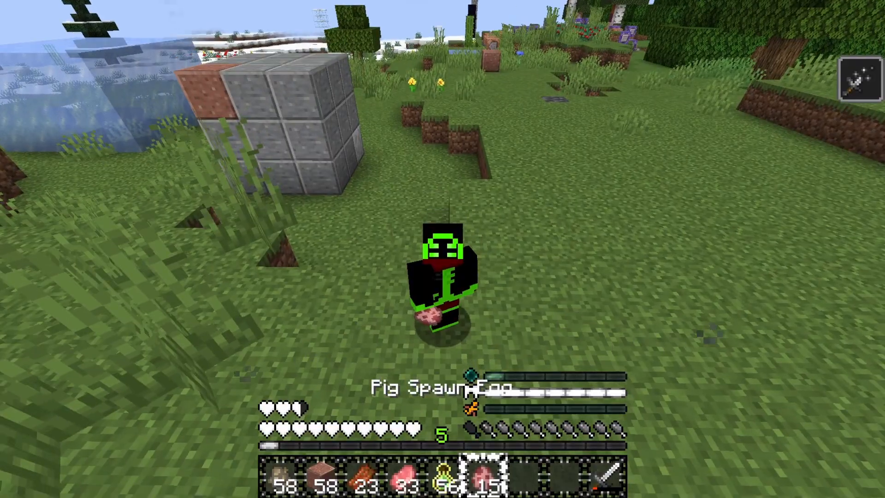
{"action": "key", "text": "F5"}
{"action": "right_click", "coordinate": [442, 249]}
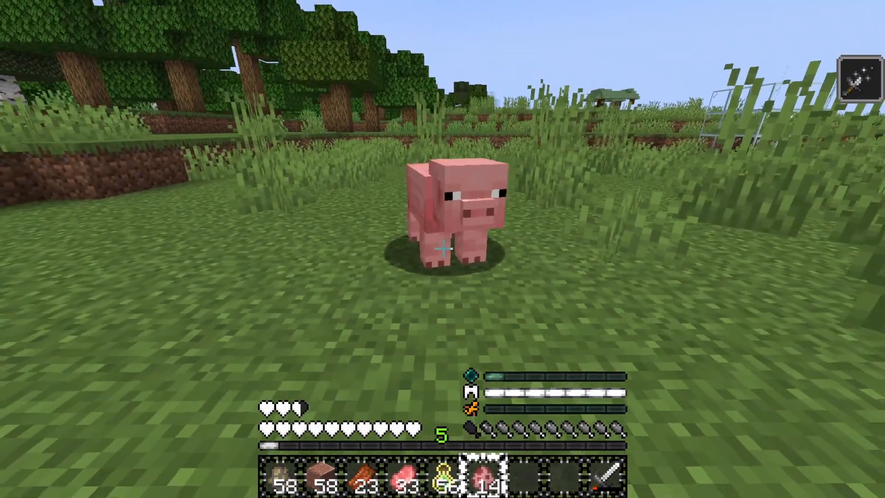
{"action": "key", "text": "9"}
{"action": "left_click", "coordinate": [442, 249]}
{"action": "left_click", "coordinate": [443, 249]}
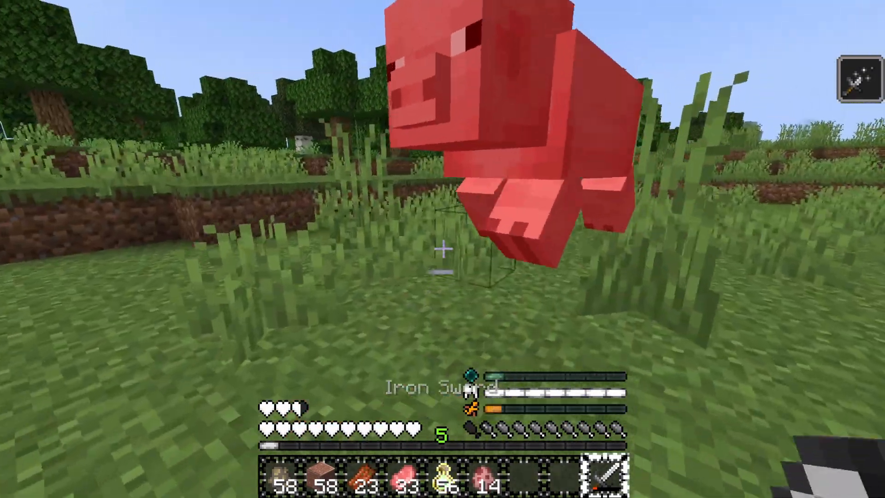
{"action": "left_click", "coordinate": [442, 249]}
{"action": "left_click", "coordinate": [443, 249]}
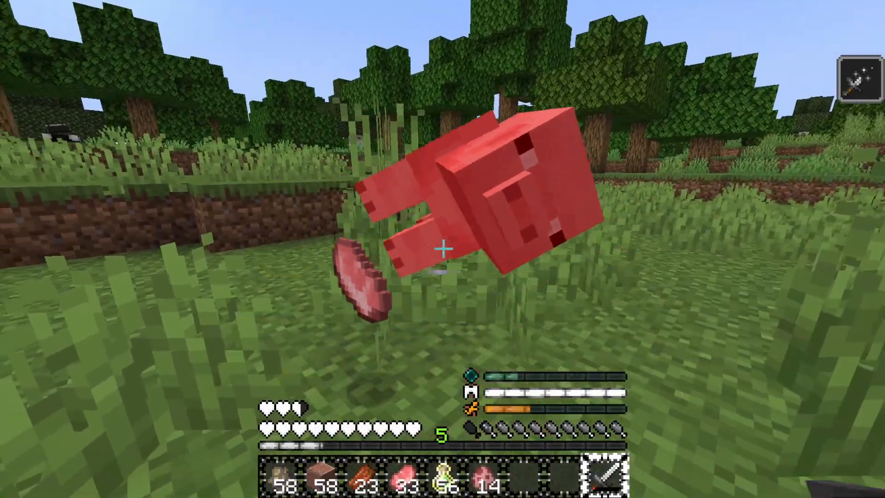
Spawn a new pig and hit it with the Iron Sword
{"action": "key", "text": "6"}
{"action": "right_click", "coordinate": [443, 249]}
{"action": "key", "text": "9"}
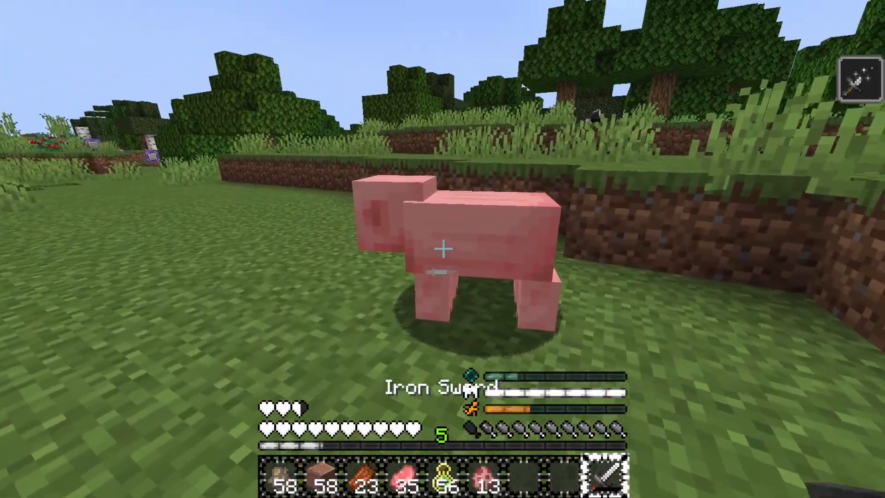
{"action": "left_click", "coordinate": [443, 249]}
{"action": "left_click", "coordinate": [442, 249]}
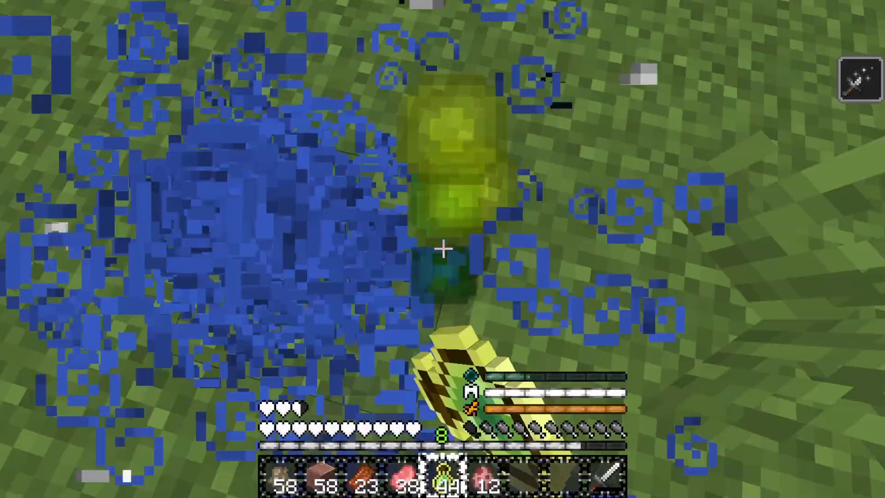
Throw more Bottles o' Enchanting to reach level 10 and strike a pig with the sword
{"action": "right_click", "coordinate": [443, 248]}
{"action": "right_click", "coordinate": [443, 249]}
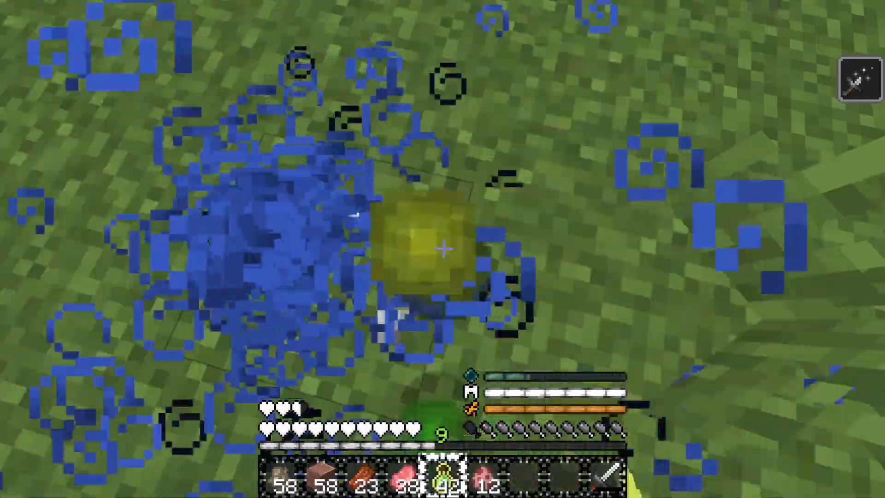
{"action": "right_click", "coordinate": [443, 249]}
{"action": "key", "text": "9"}
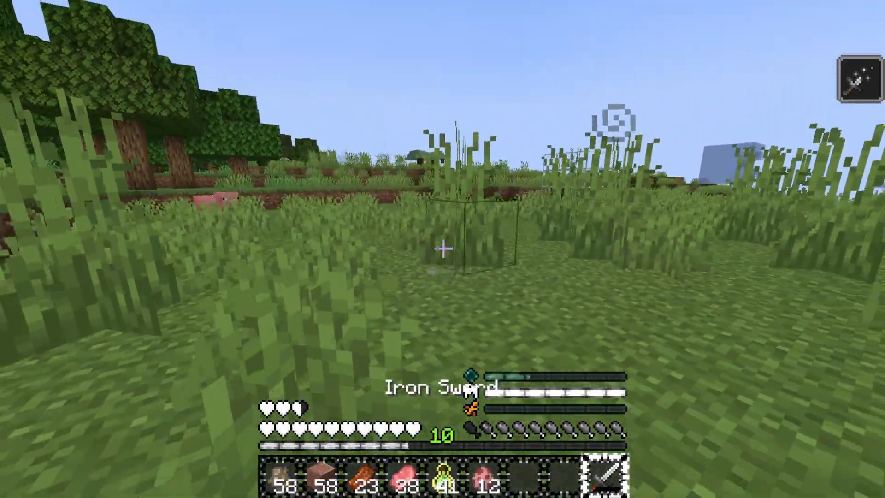
{"action": "key", "text": "w"}
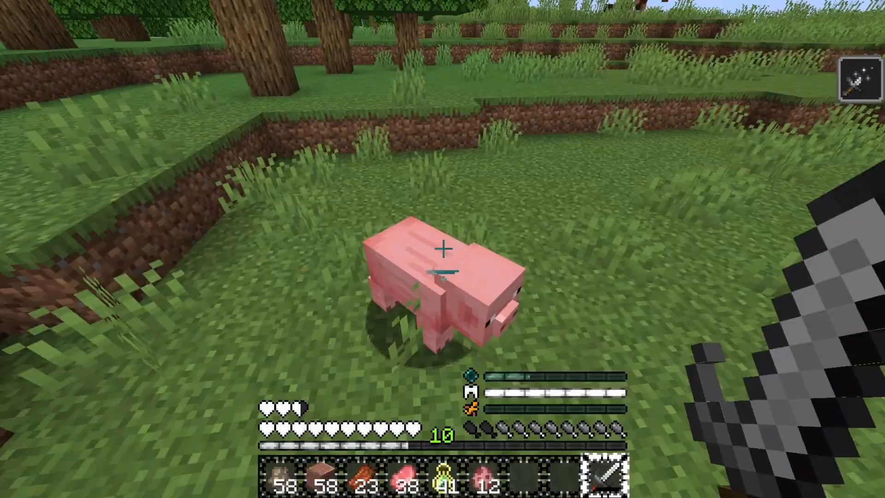
{"action": "left_click", "coordinate": [443, 249]}
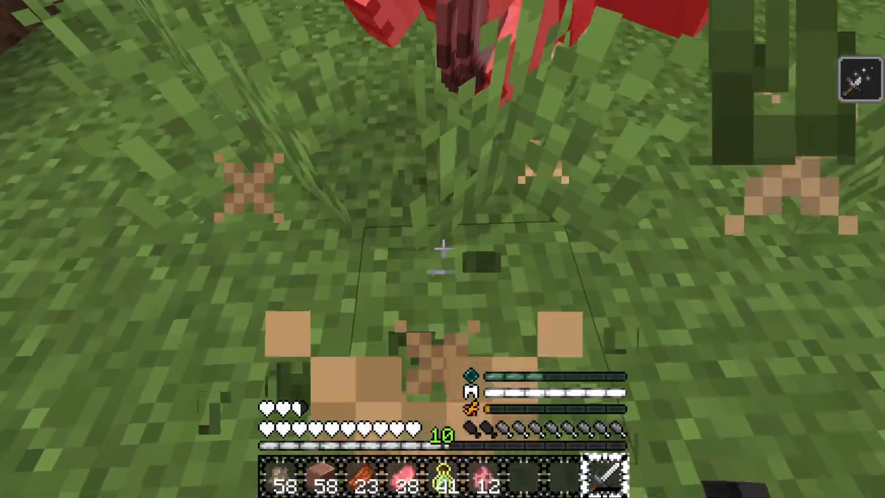
Spawn a pig and attack it repeatedly with the Iron Sword at level 10
{"action": "key", "text": "6"}
{"action": "right_click", "coordinate": [443, 249]}
{"action": "key", "text": "9"}
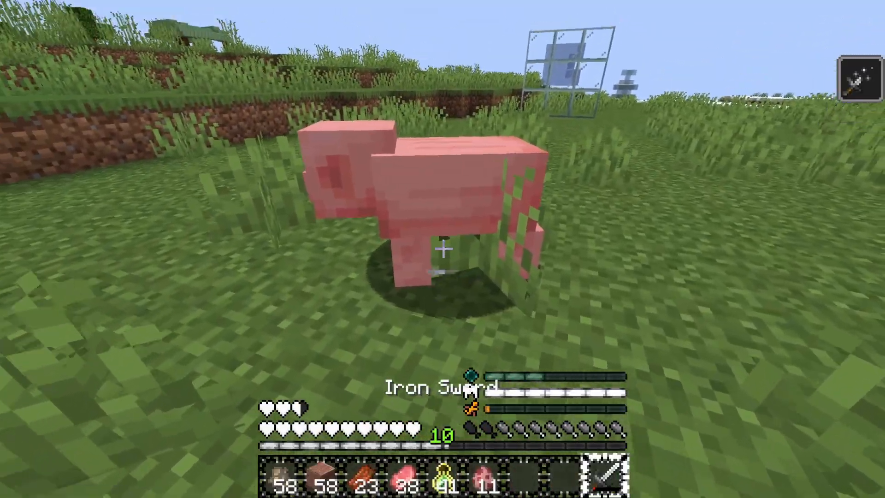
{"action": "left_click", "coordinate": [443, 249]}
{"action": "left_click", "coordinate": [443, 249]}
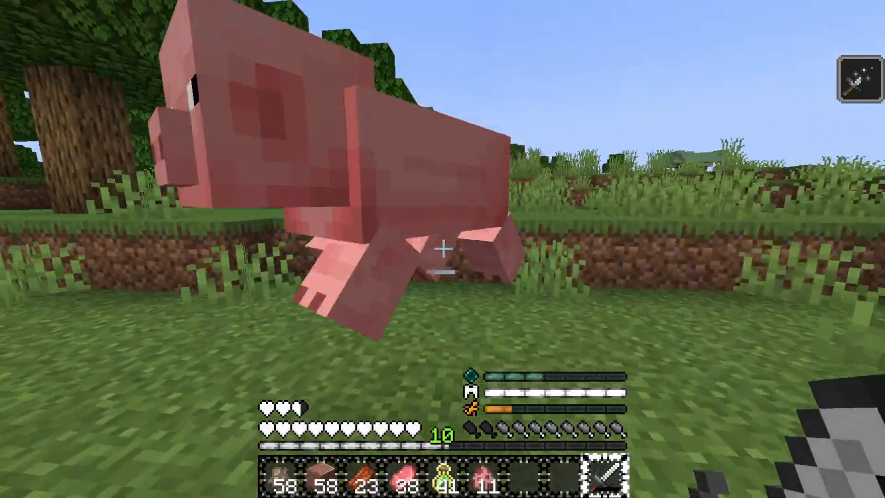
{"action": "left_click", "coordinate": [443, 249]}
{"action": "left_click", "coordinate": [443, 249]}
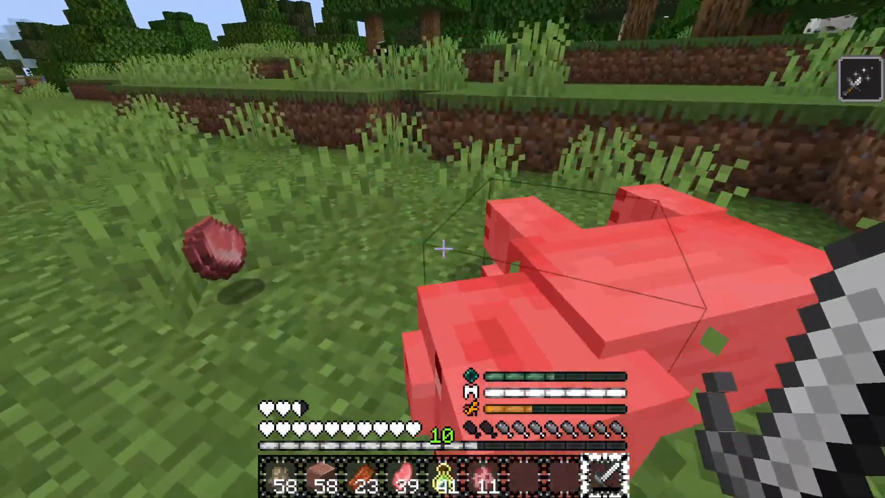
Spawn one more pig and keep hitting it with the Iron Sword
{"action": "key", "text": "5"}
{"action": "key", "text": "6"}
{"action": "right_click", "coordinate": [444, 249]}
{"action": "key", "text": "9"}
{"action": "left_click", "coordinate": [443, 249]}
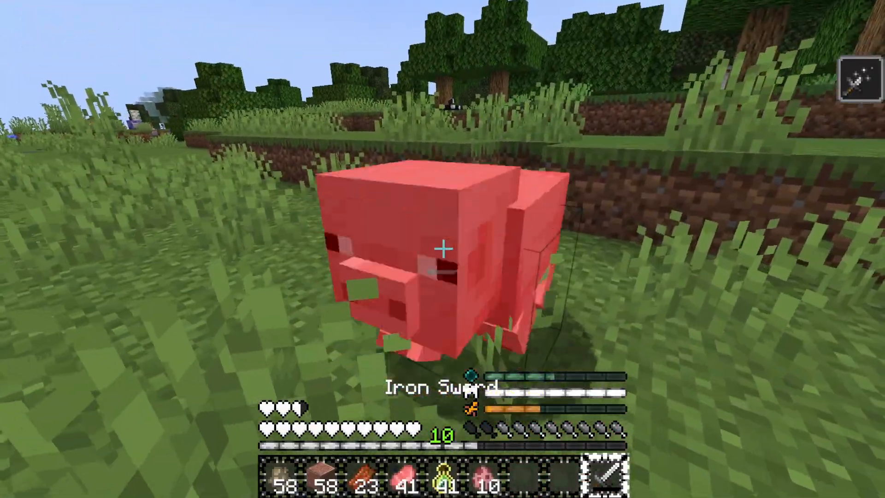
{"action": "left_click", "coordinate": [443, 249]}
{"action": "left_click", "coordinate": [443, 249]}
{"action": "left_click", "coordinate": [443, 249]}
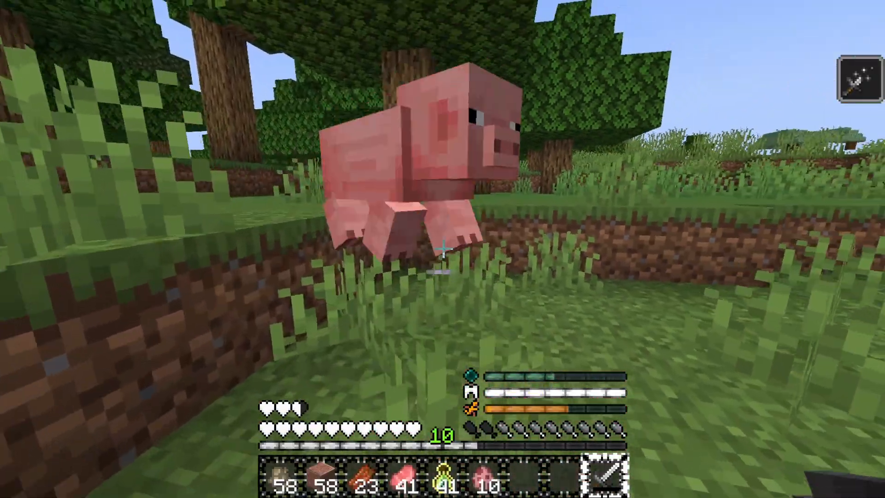
{"action": "left_click", "coordinate": [443, 249]}
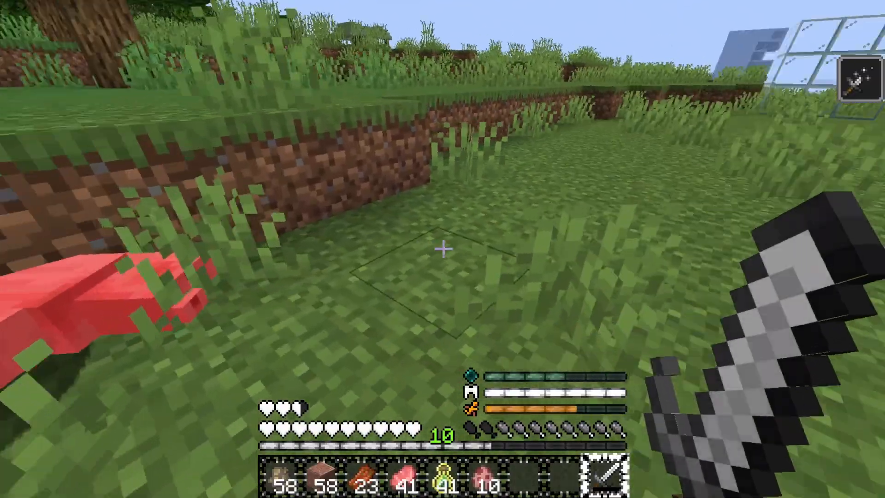
Place another pig with the spawn egg and strike it with the sword
{"action": "scroll", "coordinate": [443, 249], "scroll_direction": "up", "scroll_amount": 3}
{"action": "right_click", "coordinate": [443, 249]}
{"action": "scroll", "coordinate": [443, 249], "scroll_direction": "down", "scroll_amount": 3}
{"action": "left_click", "coordinate": [443, 249]}
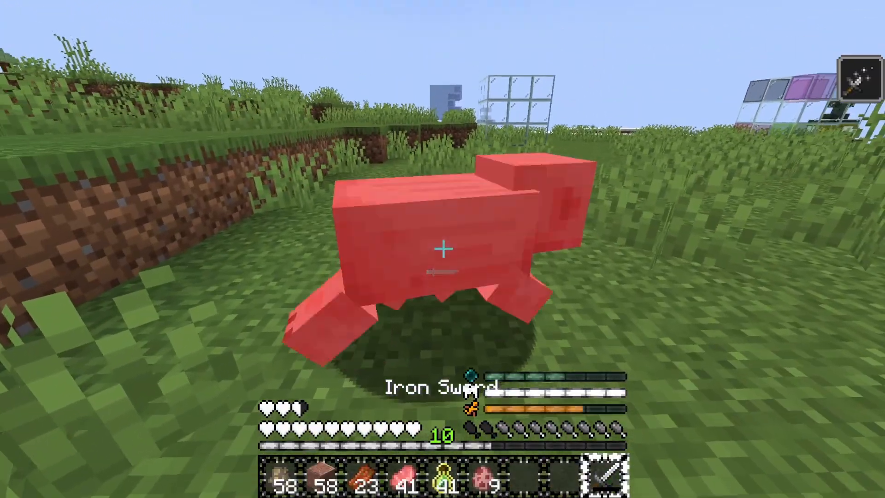
{"action": "left_click", "coordinate": [443, 249]}
{"action": "left_click", "coordinate": [443, 249]}
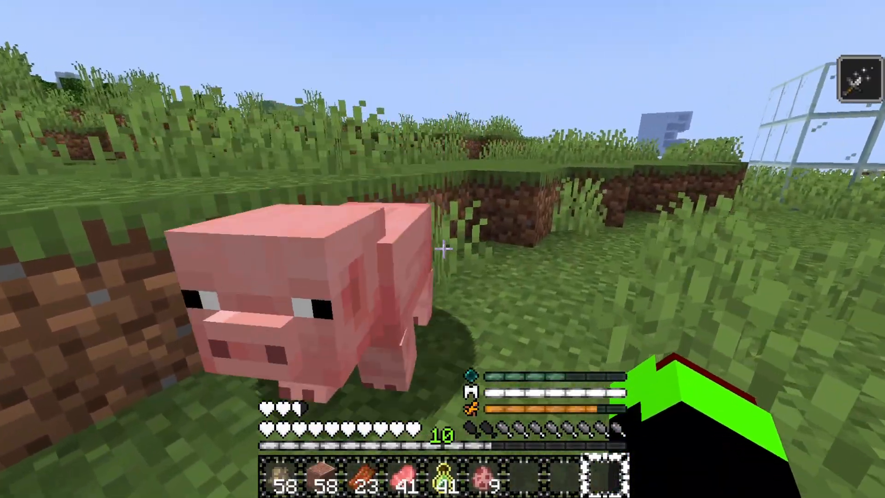
Switch the game mode to Survival and attack a pig with the sword
{"action": "key", "text": "e"}
{"action": "key", "text": "e"}
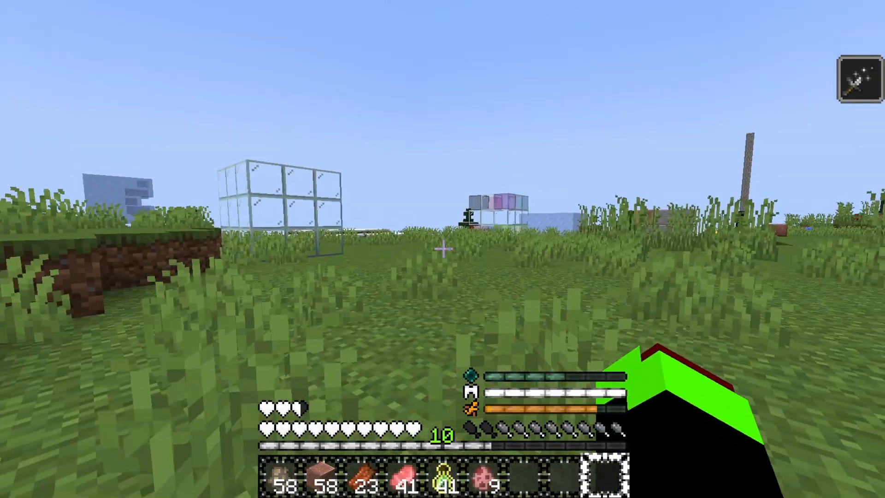
{"action": "key", "text": "F2"}
{"action": "key", "text": "F3+F4"}
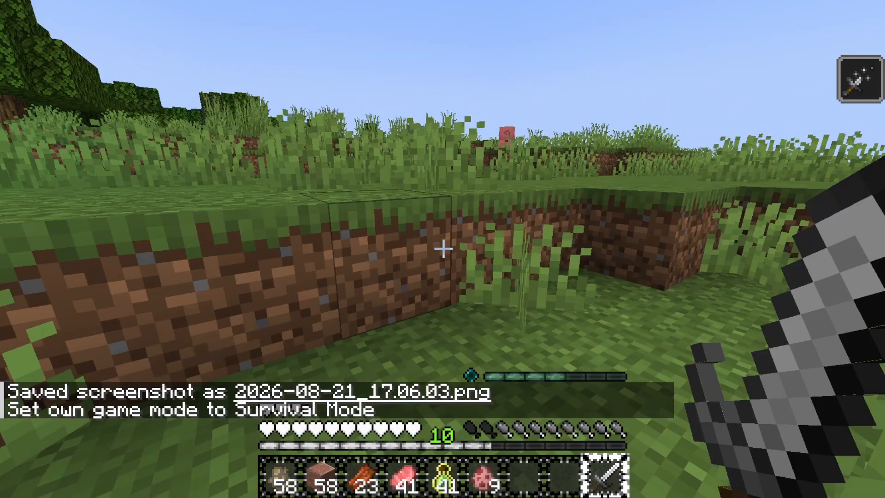
{"action": "key", "text": "w"}
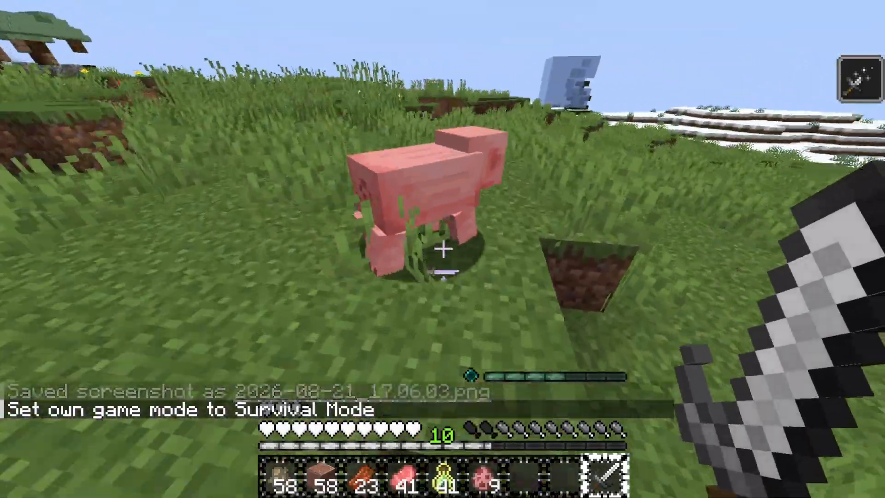
{"action": "left_click", "coordinate": [443, 249]}
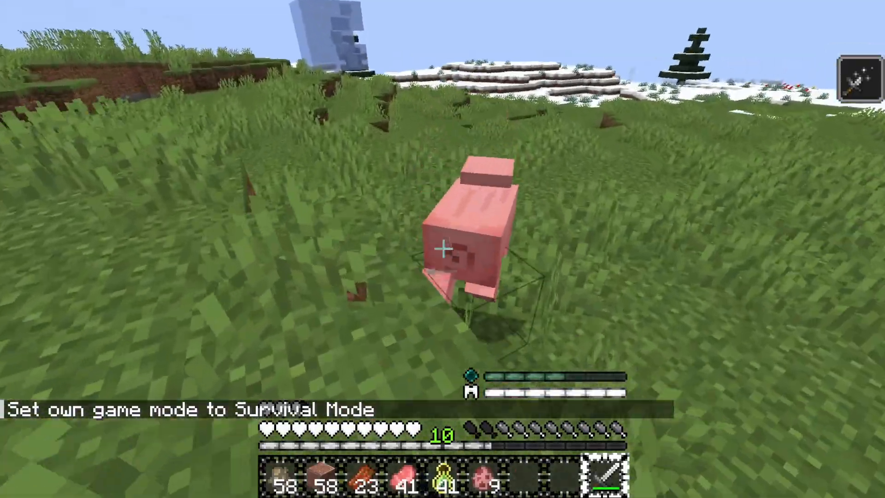
Keep striking pigs with the Iron Sword in Survival, spawning one more pig from the spawn egg to hit
{"action": "left_click", "coordinate": [444, 249]}
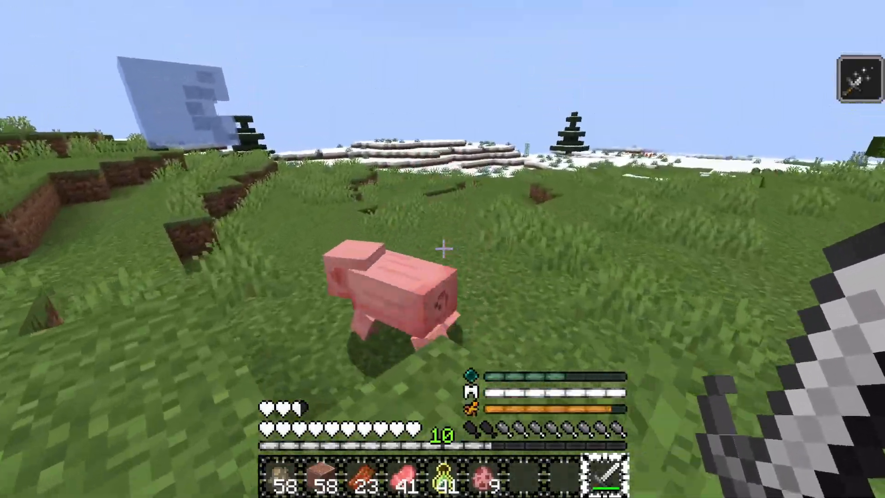
{"action": "left_click", "coordinate": [444, 249]}
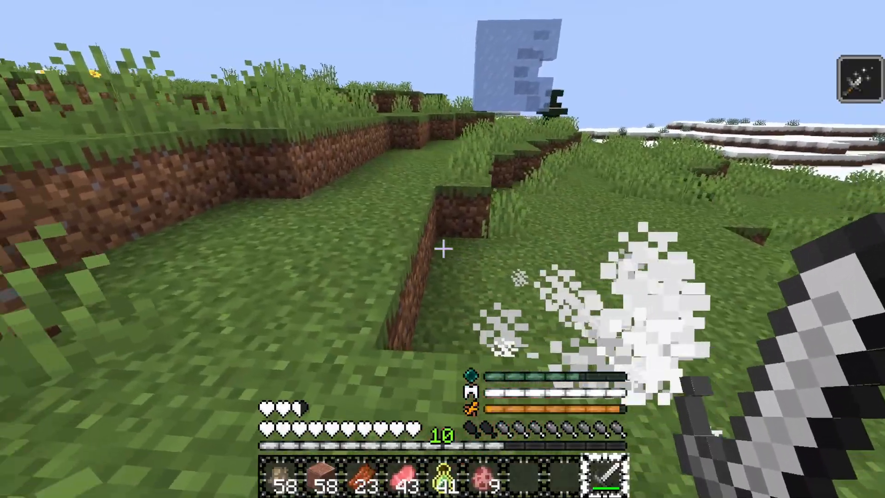
{"action": "key", "text": "6"}
{"action": "right_click", "coordinate": [444, 249]}
{"action": "key", "text": "9"}
{"action": "left_click", "coordinate": [443, 249]}
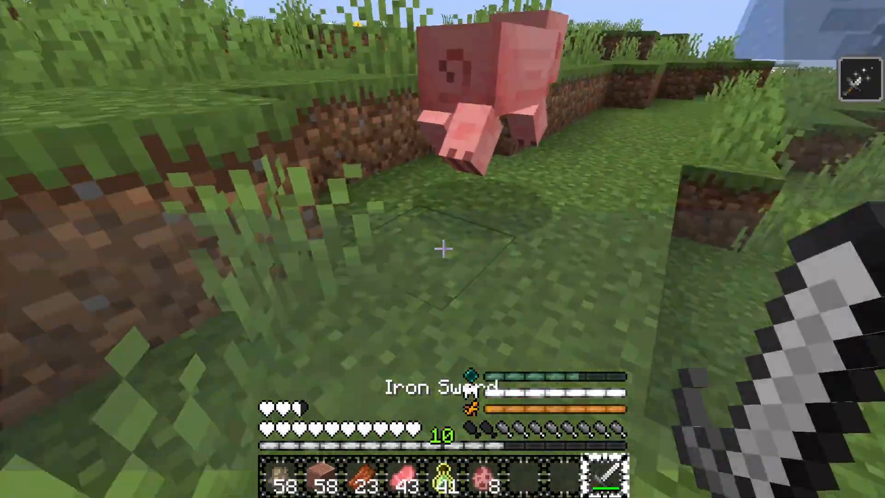
Switch to the third-person camera view and walk forward
{"action": "key", "text": "F5"}
{"action": "key", "text": "F5"}
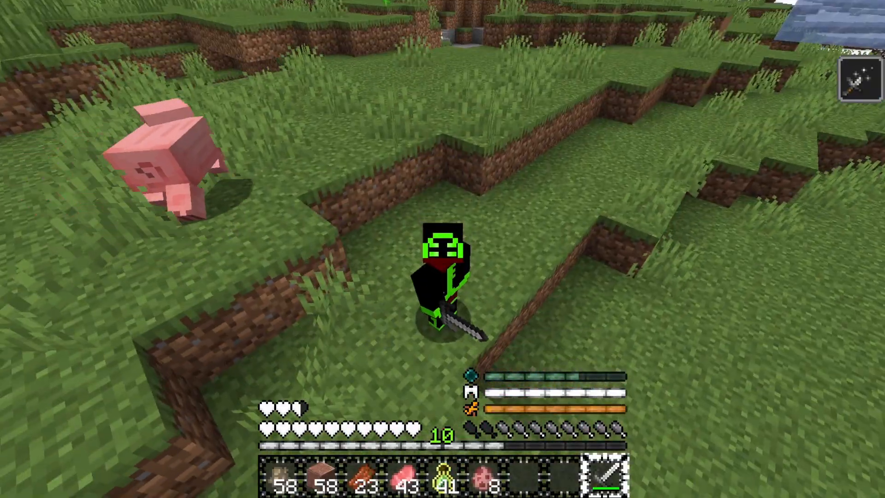
{"action": "key", "text": "w"}
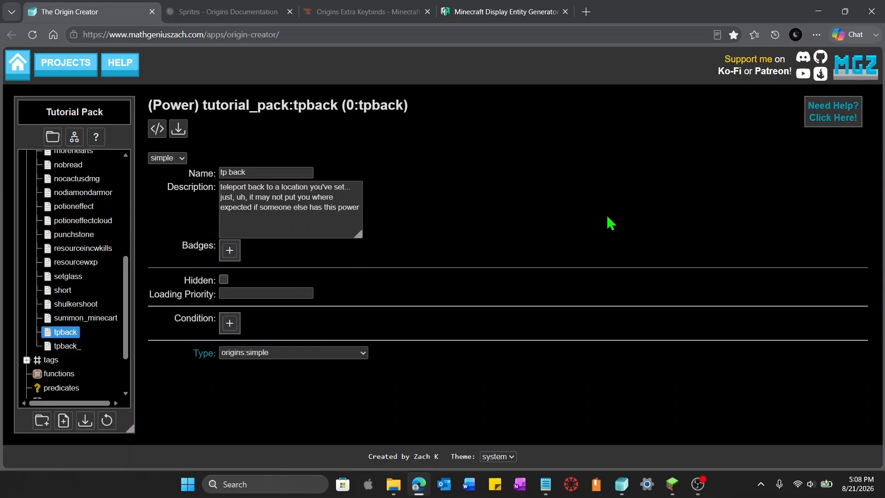
Change the tpback power's type to multiple and add a first sub-power entry
{"action": "left_click", "coordinate": [182, 158]}
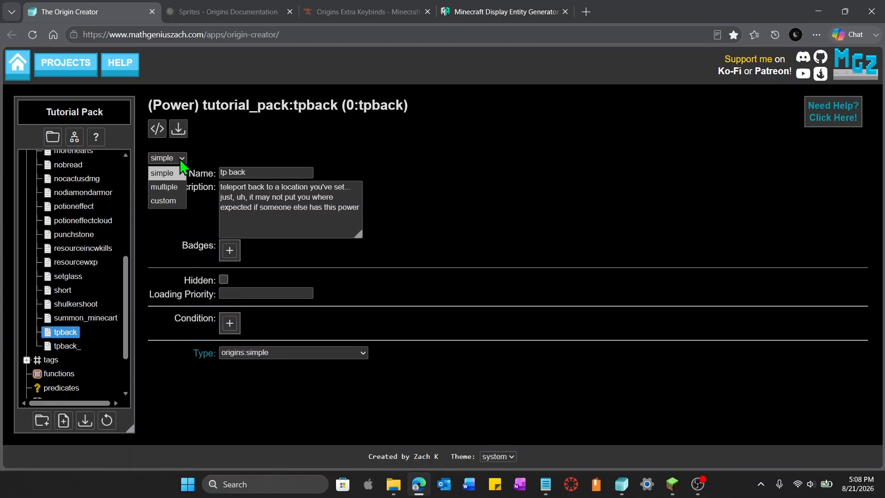
{"action": "left_click", "coordinate": [177, 189]}
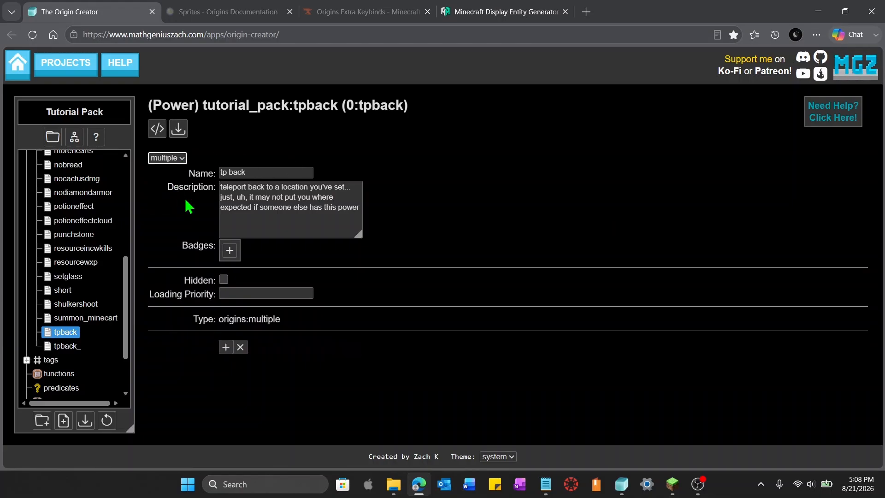
{"action": "left_click", "coordinate": [226, 348]}
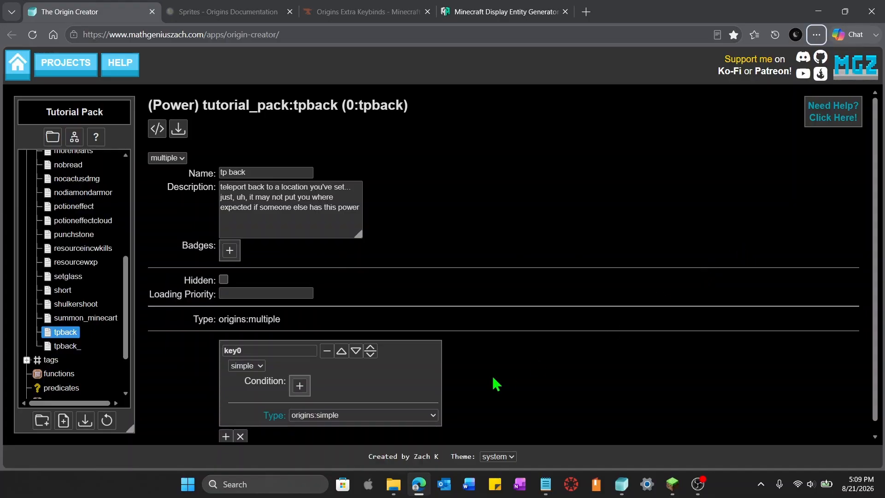
Set the first sub-power's type to origins:active_self
{"action": "scroll", "coordinate": [496, 384], "scroll_direction": "down", "scroll_amount": 1}
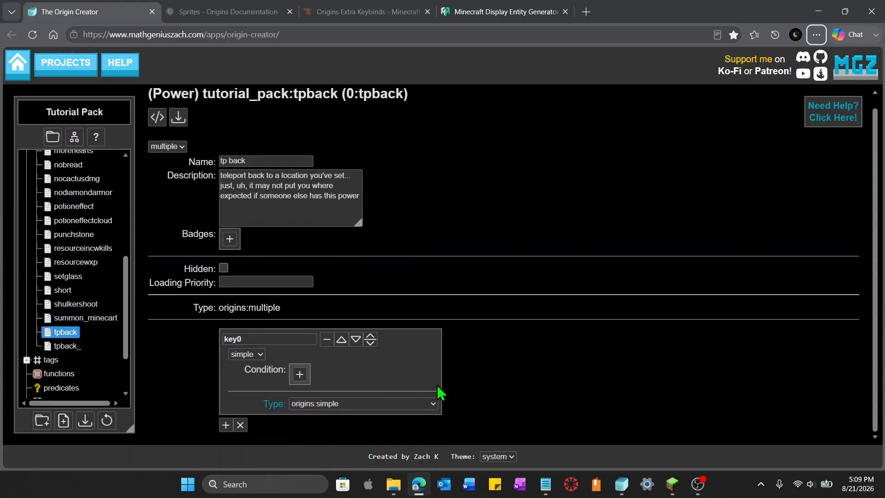
{"action": "left_click", "coordinate": [435, 404]}
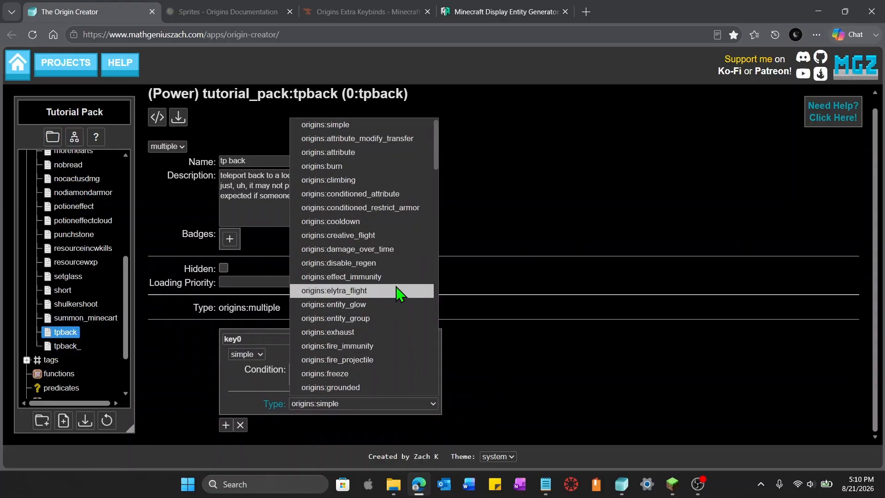
{"action": "scroll", "coordinate": [397, 294], "scroll_direction": "down", "scroll_amount": 10}
{"action": "scroll", "coordinate": [397, 293], "scroll_direction": "up", "scroll_amount": 4}
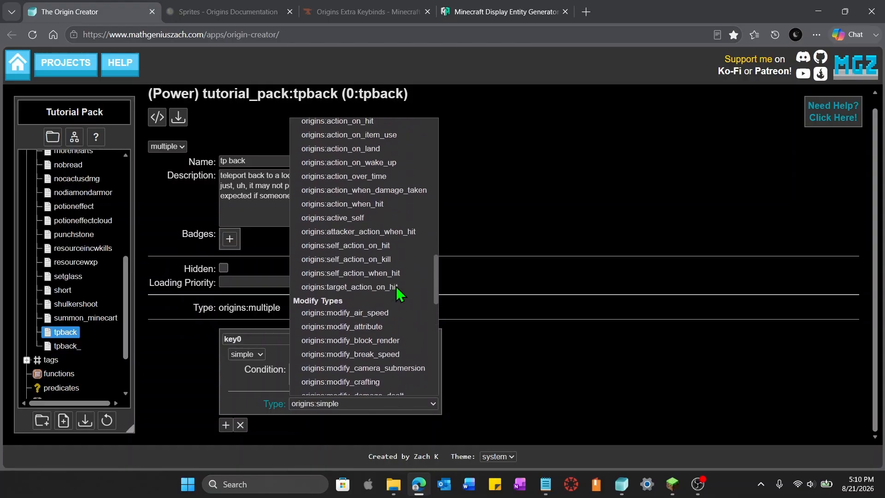
{"action": "left_click", "coordinate": [371, 221]}
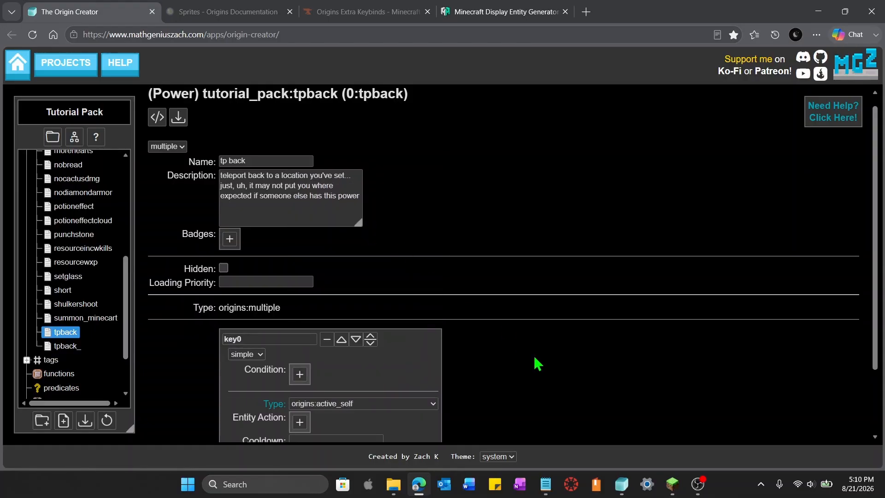
Add a key to the sub-power and set it to key.origins.denary_active, copied from the Origins Extra Keybinds page
{"action": "scroll", "coordinate": [532, 363], "scroll_direction": "down", "scroll_amount": 2}
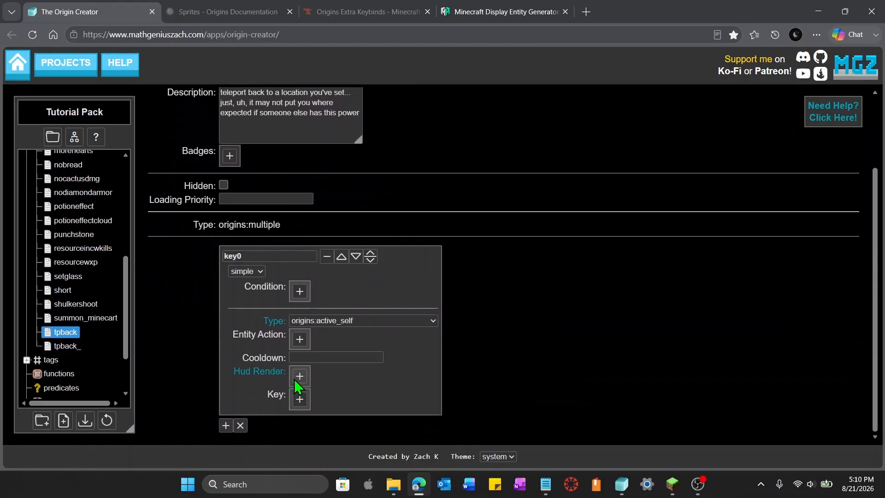
{"action": "left_click", "coordinate": [298, 401]}
{"action": "left_click", "coordinate": [351, 10]}
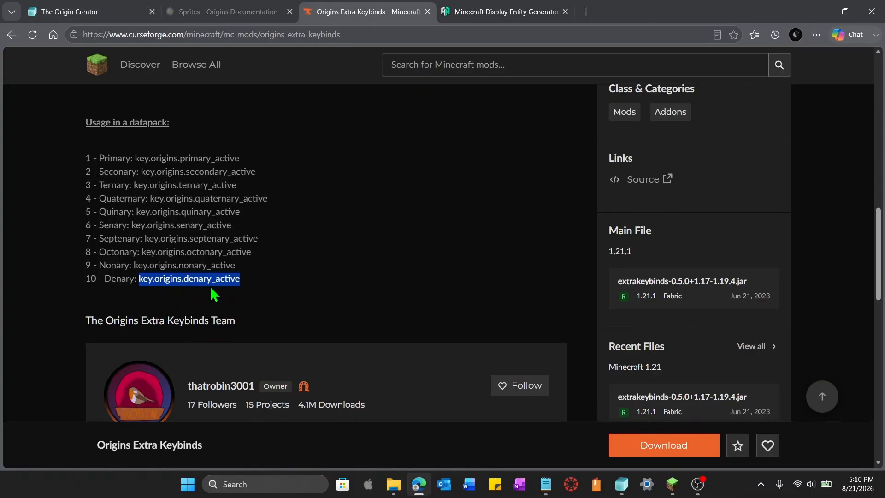
{"action": "key", "text": "ctrl+c"}
{"action": "key", "text": "ctrl+1"}
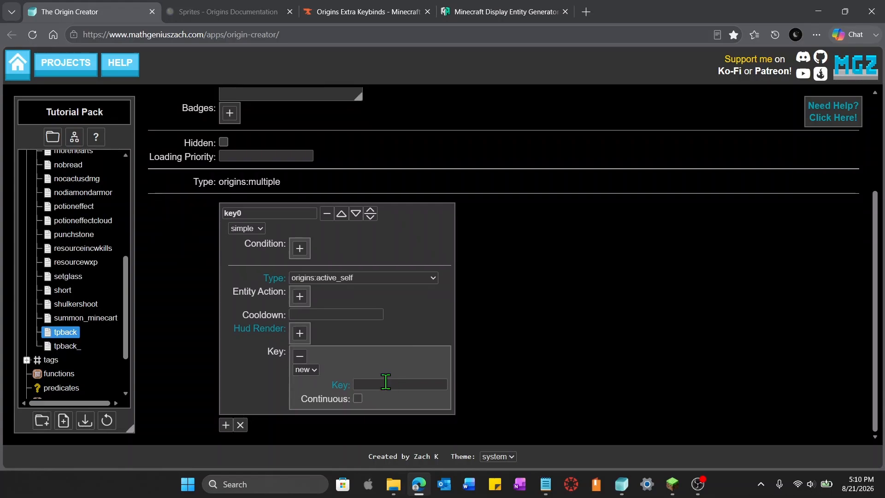
{"action": "left_click", "coordinate": [386, 384]}
{"action": "key", "text": "ctrl+v"}
{"action": "left_click", "coordinate": [598, 406]}
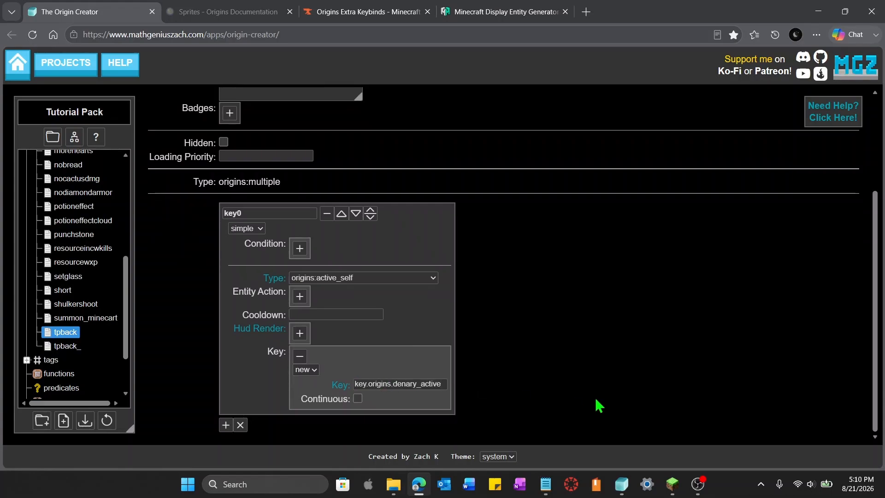
Add a HUD render using sprite origins:textures/gui/community/spiderkolo/resource_bar_points_01.png with bar index 17, and set the cooldown to 100
{"action": "left_click", "coordinate": [296, 334]}
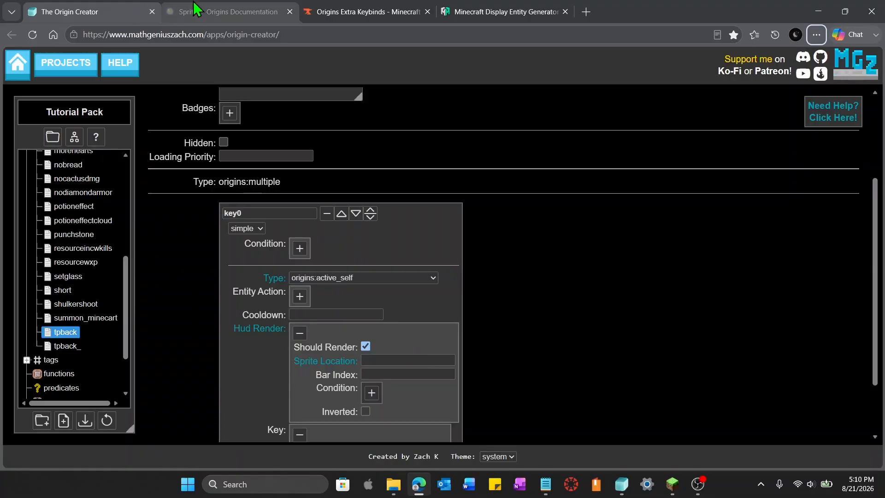
{"action": "left_click", "coordinate": [223, 12]}
{"action": "left_click", "coordinate": [542, 291]}
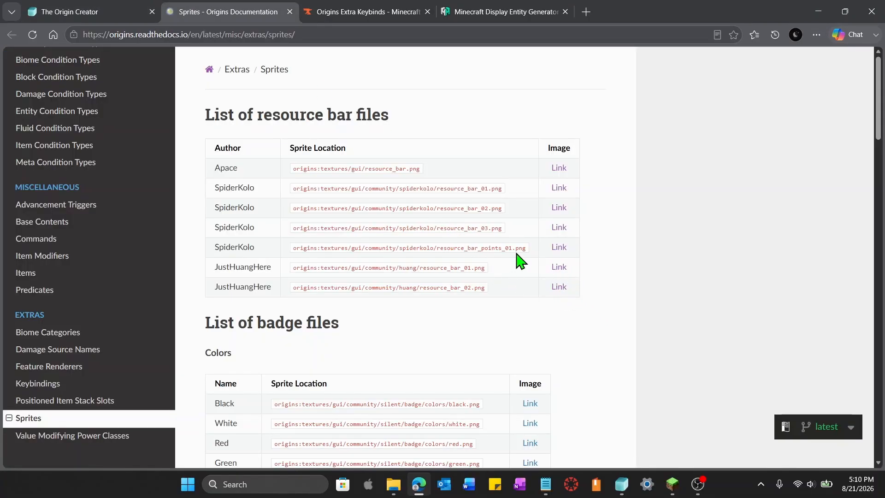
{"action": "left_click_drag", "start_coordinate": [528, 249], "coordinate": [292, 254]}
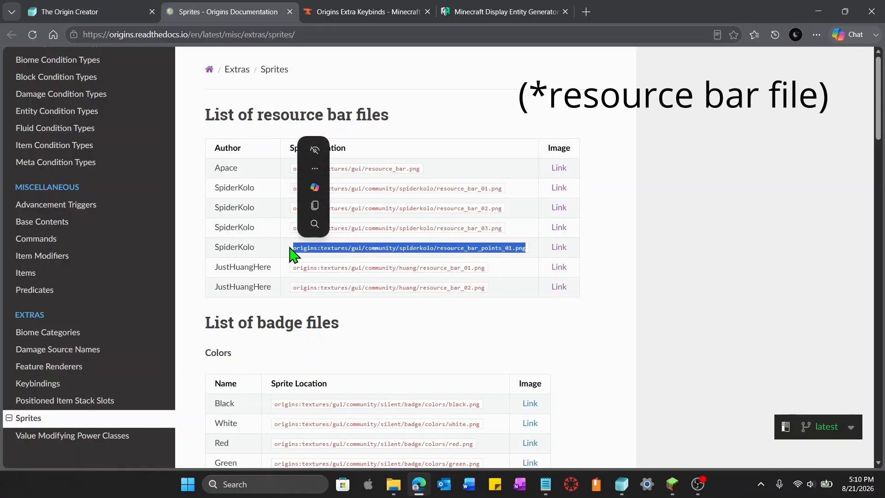
{"action": "key", "text": "ctrl+c"}
{"action": "left_click", "coordinate": [89, 11]}
{"action": "left_click", "coordinate": [378, 360]}
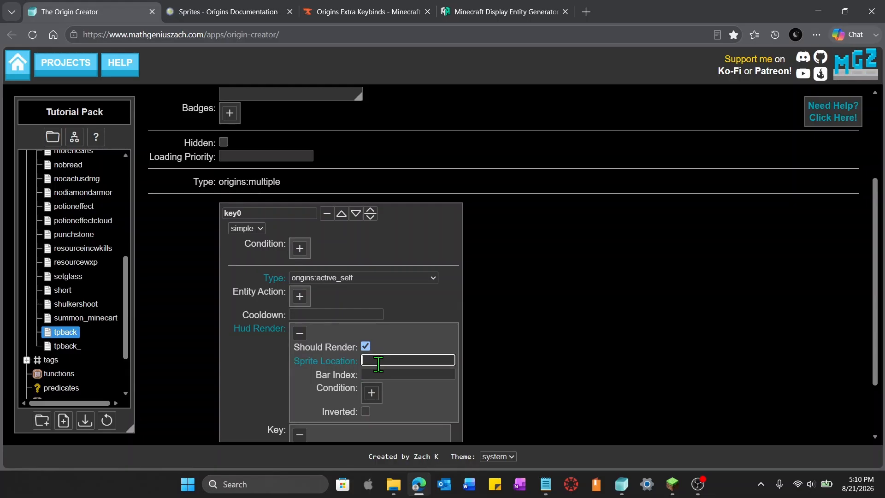
{"action": "key", "text": "ctrl+v"}
{"action": "left_click", "coordinate": [382, 375]}
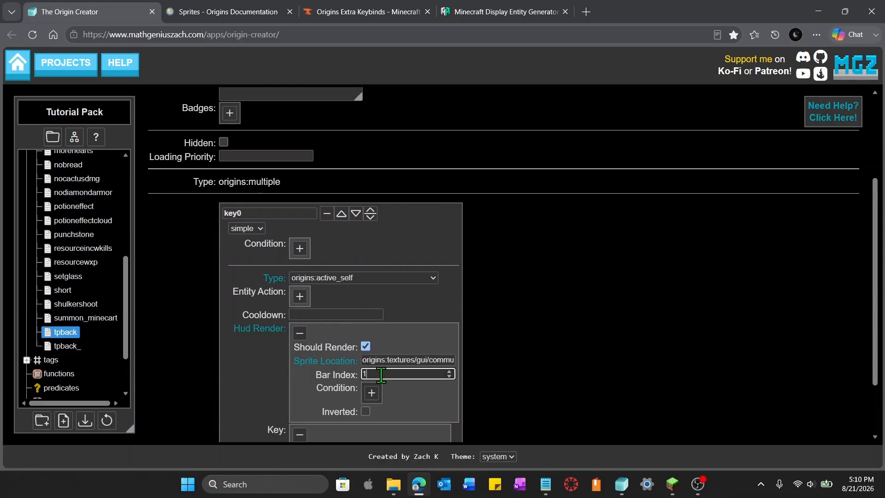
{"action": "type", "text": "17"}
{"action": "left_click", "coordinate": [573, 381]}
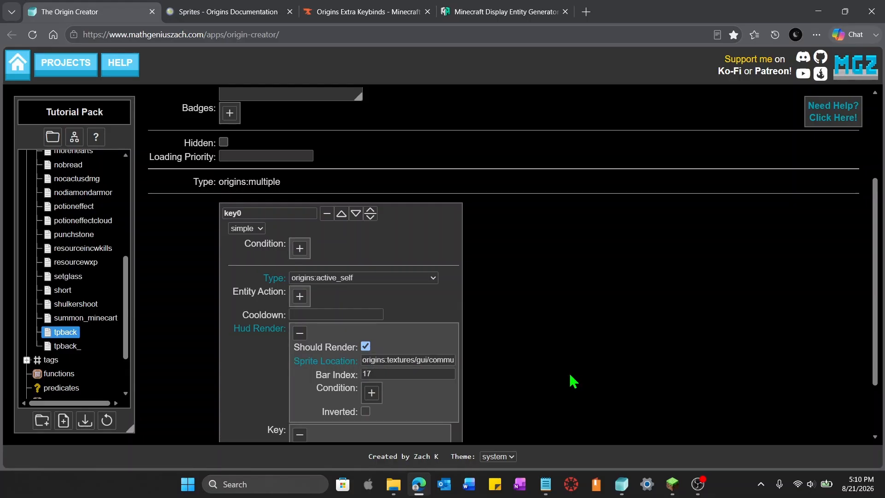
{"action": "left_click", "coordinate": [346, 317]}
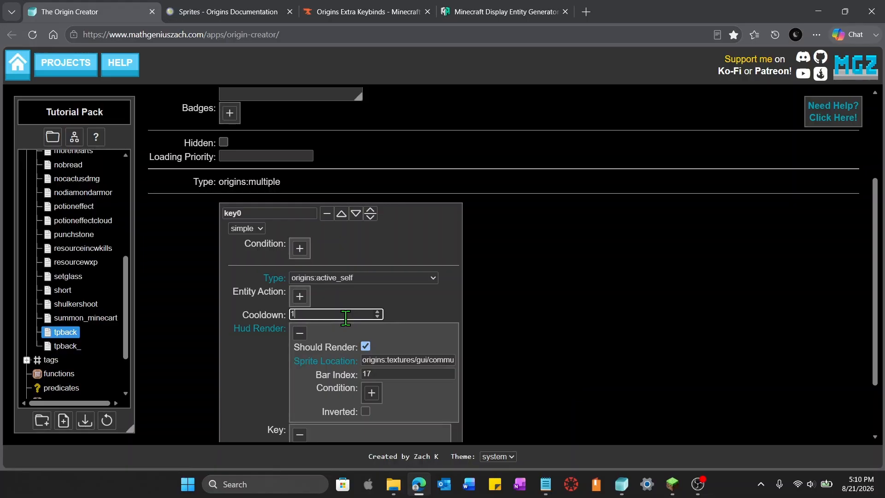
{"action": "left_click", "coordinate": [602, 335]}
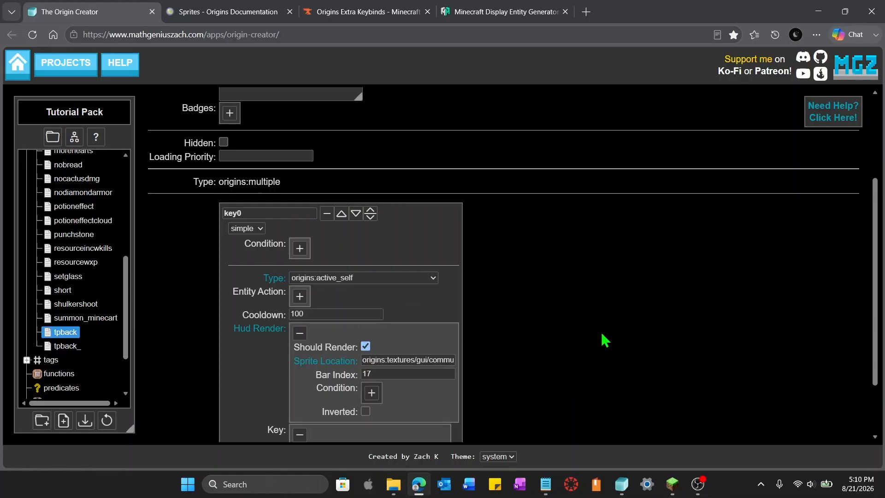
Add an entity action of type origins:execute_command to the sub-power
{"action": "scroll", "coordinate": [604, 341], "scroll_direction": "down", "scroll_amount": 2}
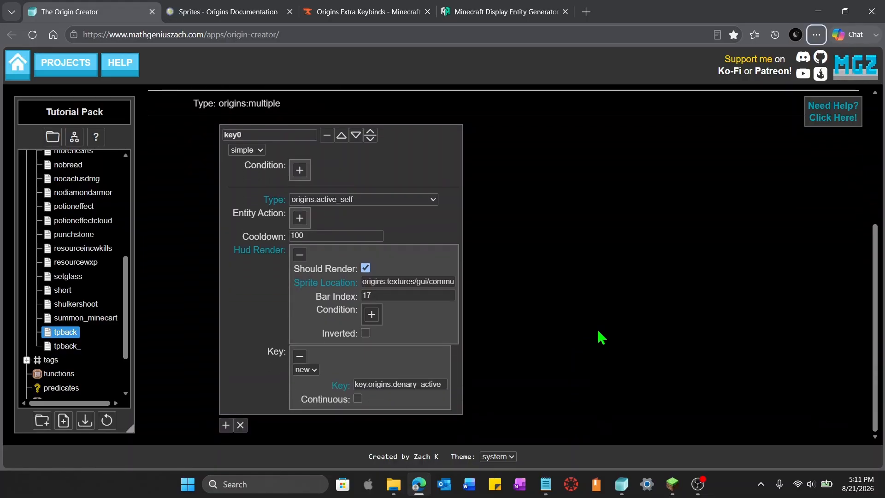
{"action": "left_click", "coordinate": [304, 220]}
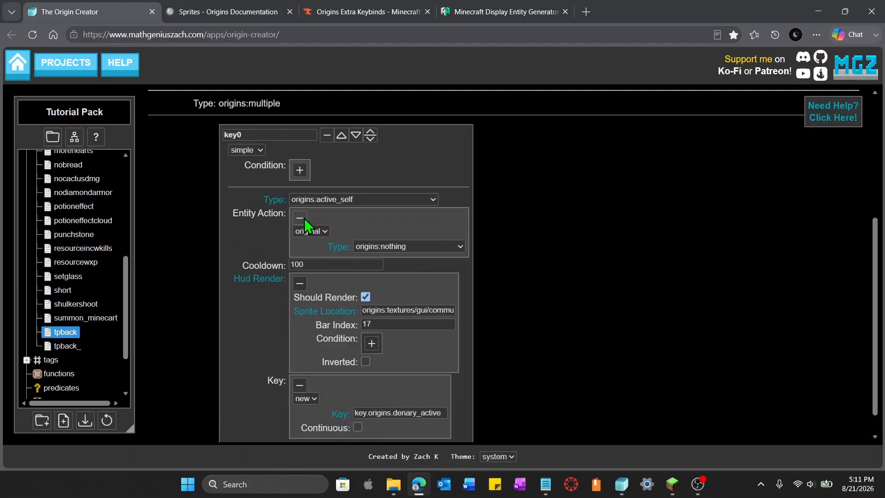
{"action": "left_click", "coordinate": [463, 248]}
{"action": "scroll", "coordinate": [452, 220], "scroll_direction": "down", "scroll_amount": 8}
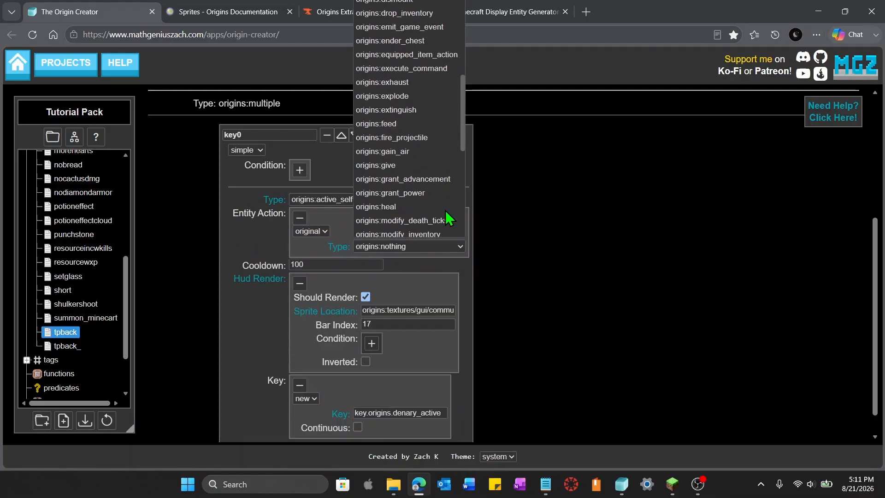
{"action": "scroll", "coordinate": [450, 218], "scroll_direction": "down", "scroll_amount": 2}
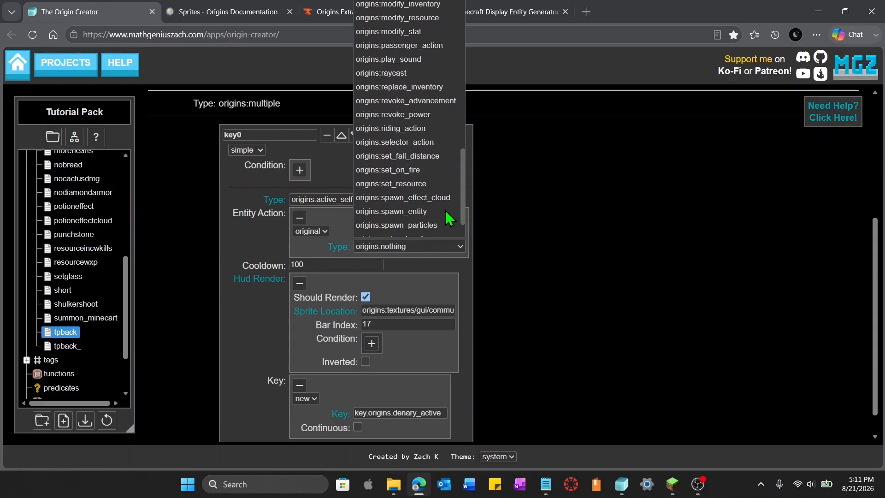
{"action": "scroll", "coordinate": [449, 218], "scroll_direction": "up", "scroll_amount": 10}
{"action": "left_click", "coordinate": [420, 130]}
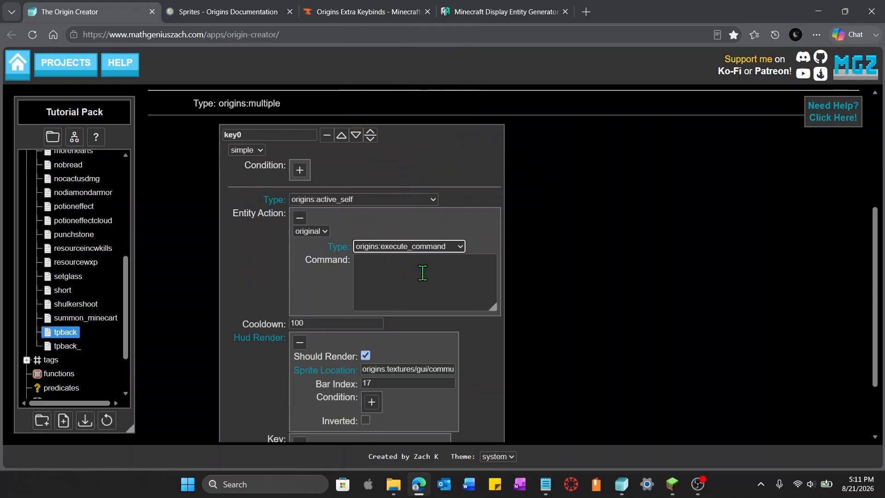
{"action": "left_click", "coordinate": [423, 273]}
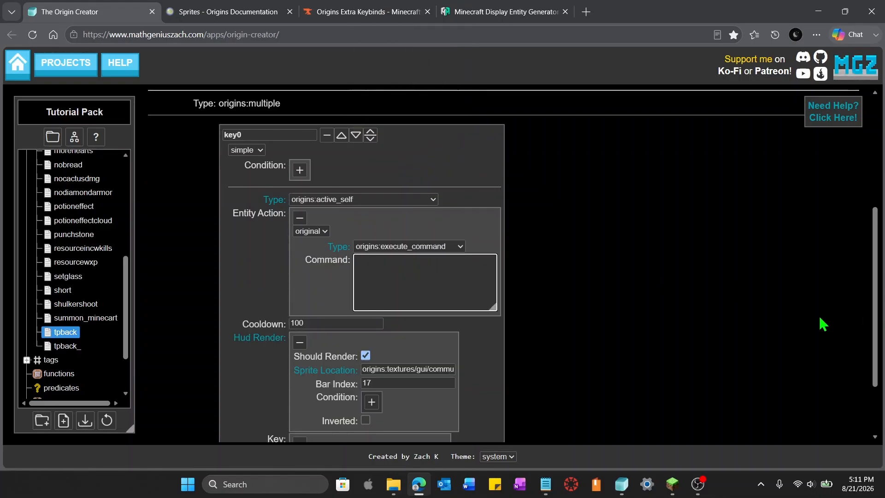
{"action": "scroll", "coordinate": [724, 336], "scroll_direction": "up", "scroll_amount": 3}
{"action": "scroll", "coordinate": [731, 335], "scroll_direction": "down", "scroll_amount": 3}
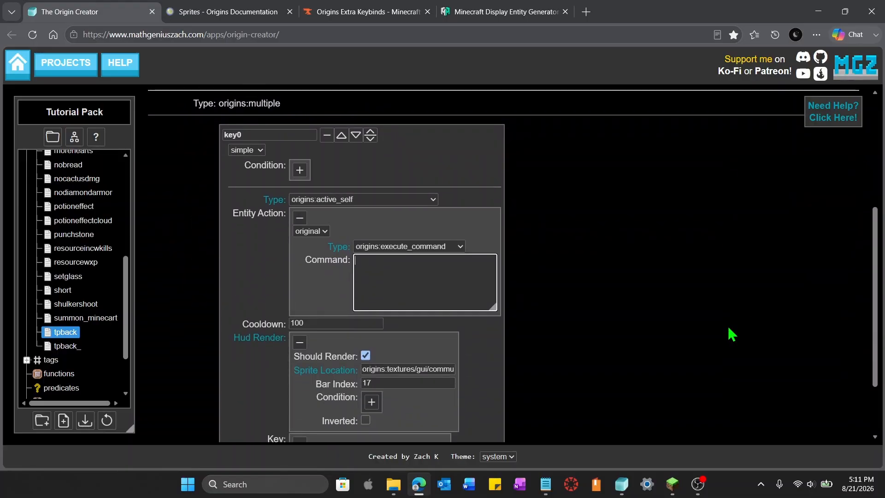
{"action": "key", "text": "alt"}
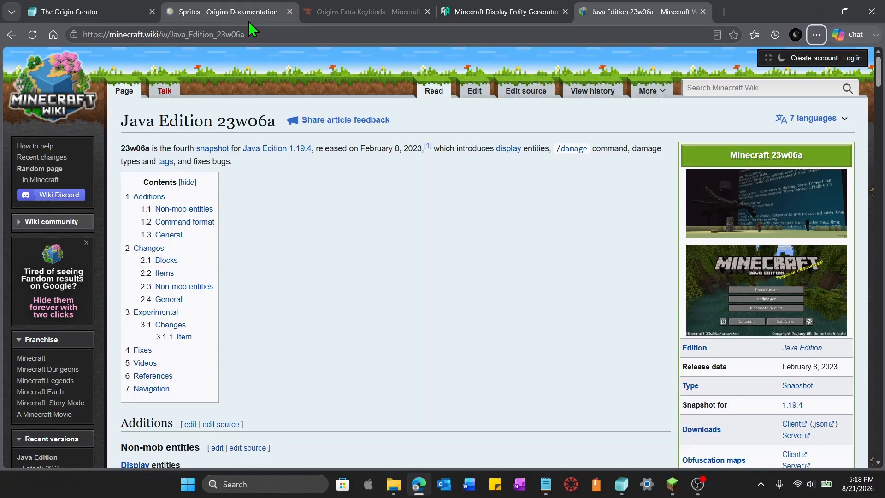
Copy the item_display summon command for minecraft:nether_star from the Display Entity Generator into the command field and add Tags:["tp"]
{"action": "left_click", "coordinate": [122, 3]}
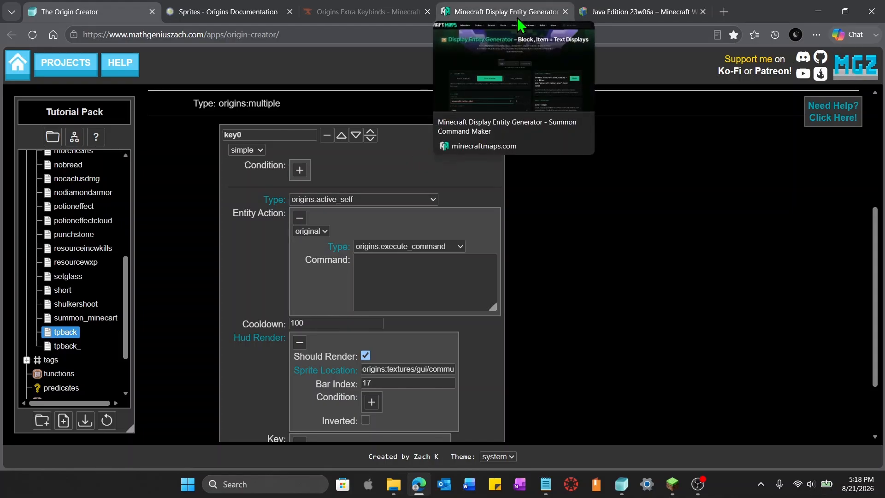
{"action": "left_click", "coordinate": [467, 8]}
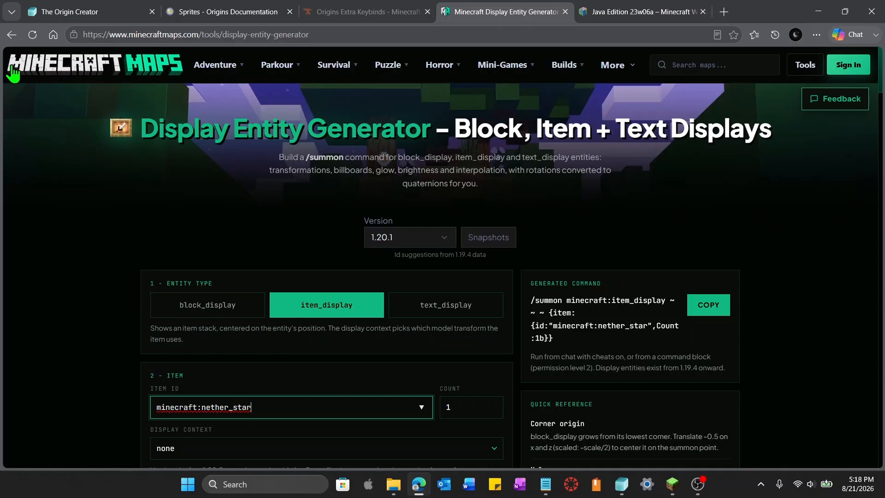
{"action": "mouse_move", "coordinate": [213, 71]}
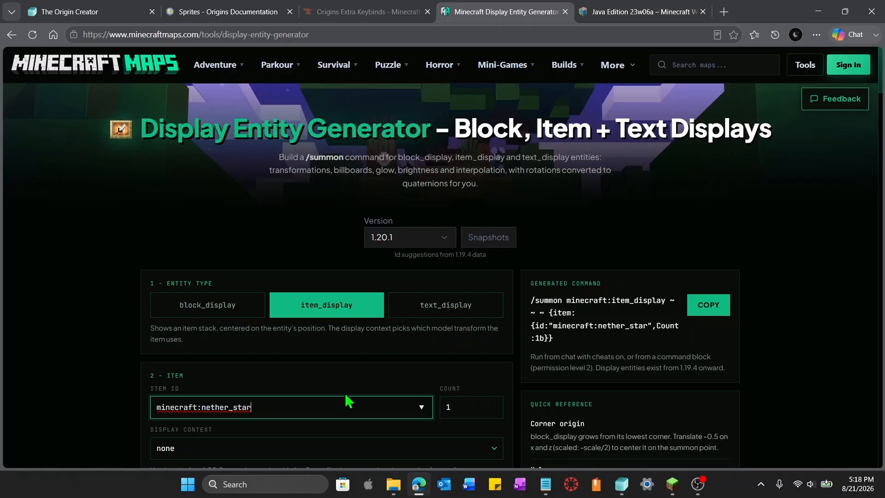
{"action": "scroll", "coordinate": [450, 320], "scroll_direction": "down", "scroll_amount": 3}
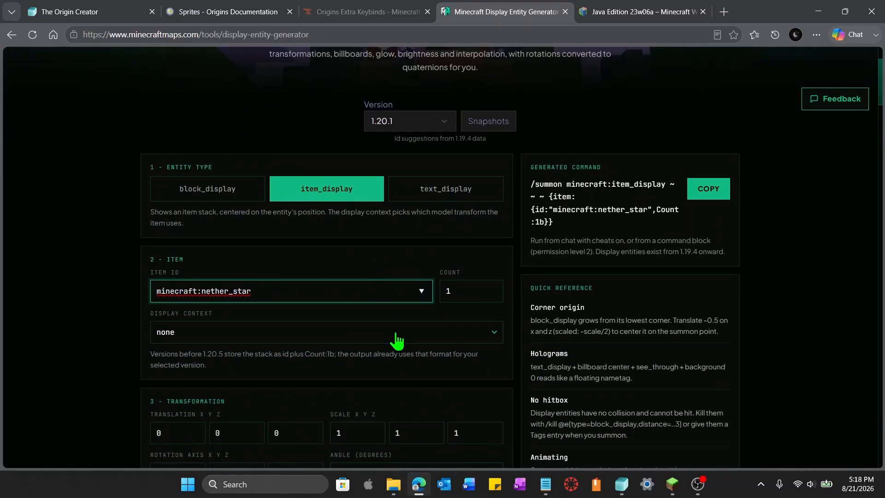
{"action": "scroll", "coordinate": [401, 340], "scroll_direction": "down", "scroll_amount": 5}
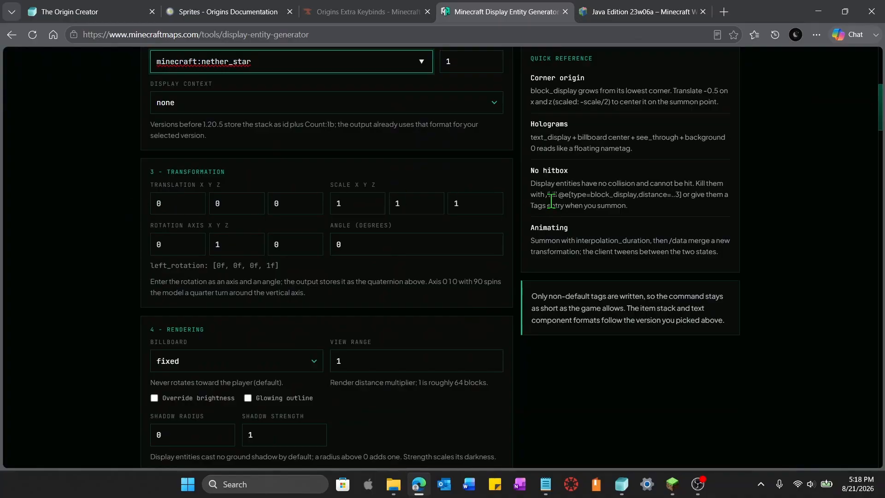
{"action": "scroll", "coordinate": [387, 236], "scroll_direction": "down", "scroll_amount": 4}
{"action": "scroll", "coordinate": [674, 262], "scroll_direction": "up", "scroll_amount": 13}
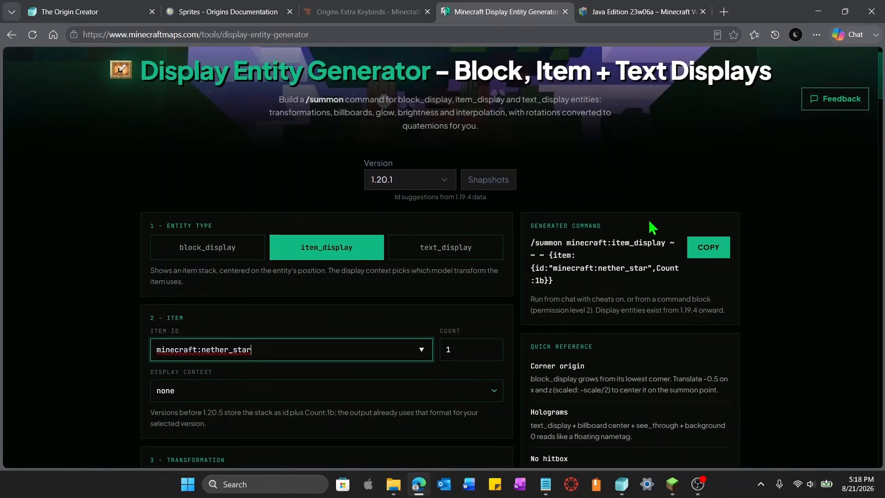
{"action": "left_click", "coordinate": [710, 252]}
{"action": "left_click", "coordinate": [77, 14]}
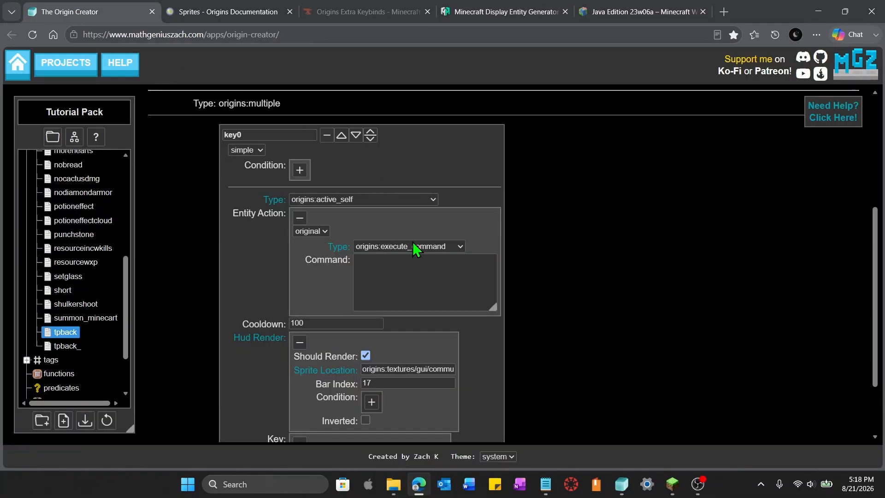
{"action": "left_click", "coordinate": [413, 258]}
{"action": "key", "text": "ctrl+v"}
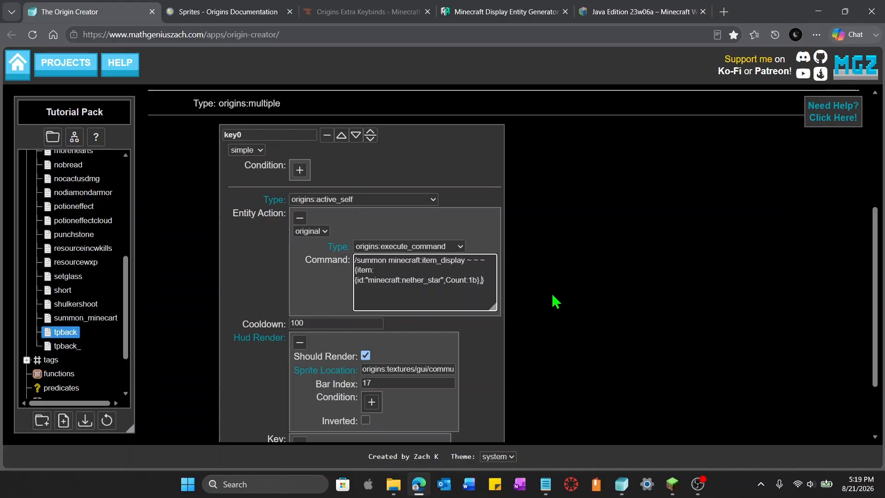
{"action": "type", "text": "Tags:[\"tp"}
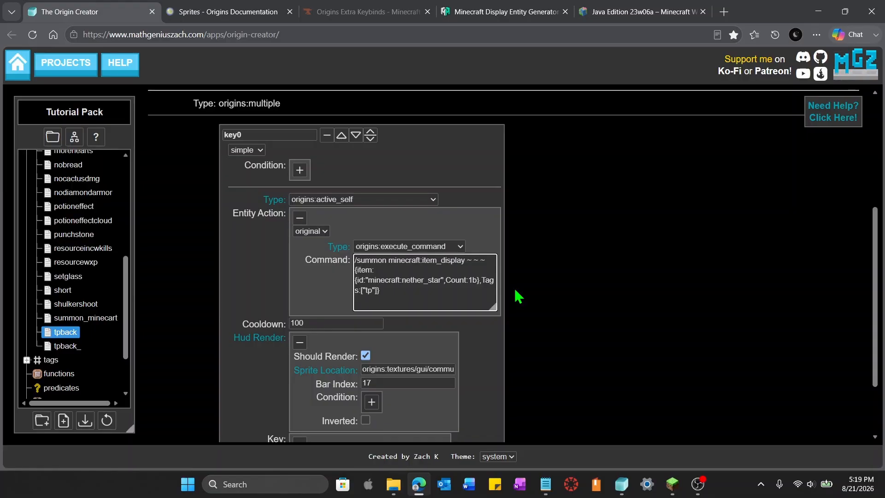
{"action": "key", "text": "alt"}
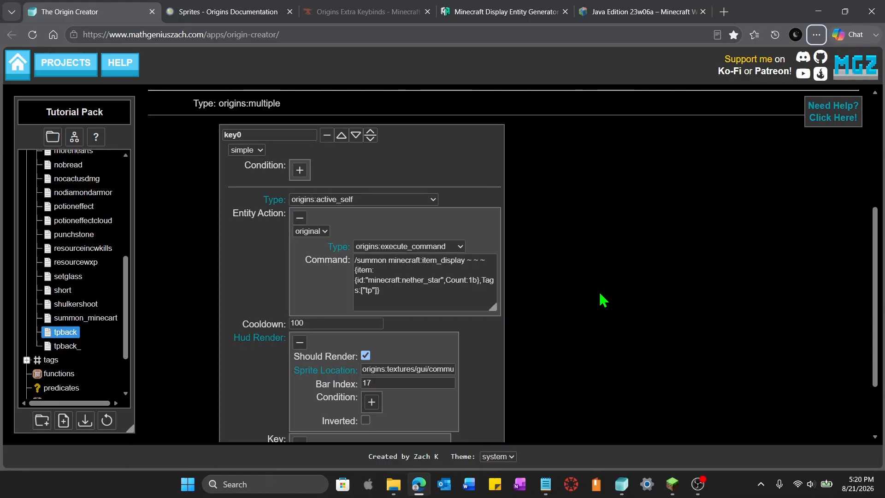
{"action": "scroll", "coordinate": [609, 309], "scroll_direction": "down", "scroll_amount": 2}
{"action": "scroll", "coordinate": [616, 320], "scroll_direction": "up", "scroll_amount": 3}
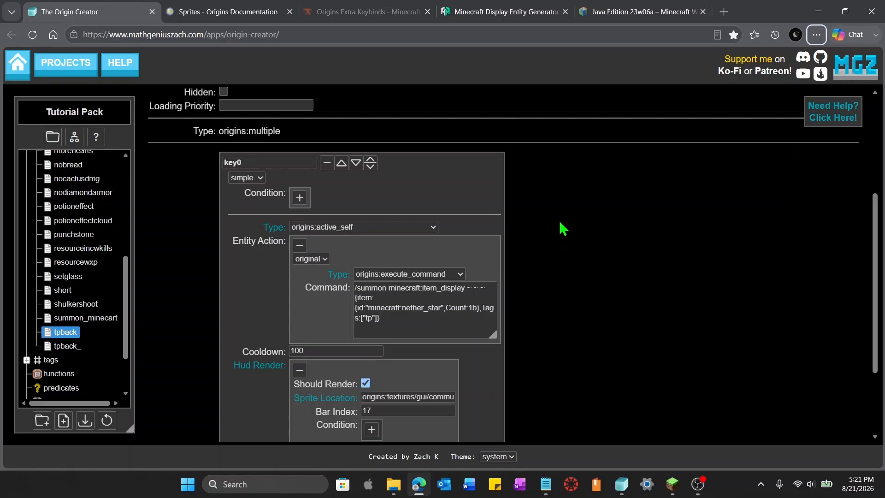
Add an inverted origins:sneaking condition to the key0 sub-power
{"action": "left_click", "coordinate": [299, 199]}
{"action": "left_click", "coordinate": [408, 239]}
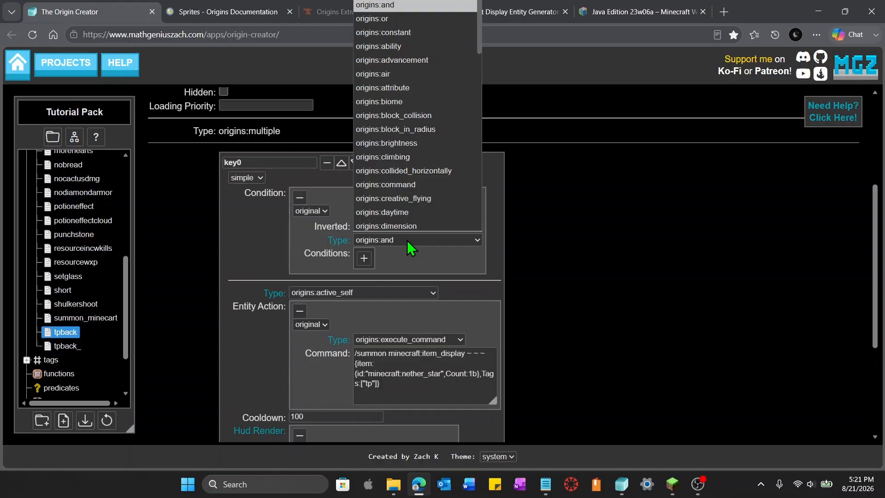
{"action": "scroll", "coordinate": [415, 226], "scroll_direction": "down", "scroll_amount": 5}
{"action": "scroll", "coordinate": [416, 224], "scroll_direction": "down", "scroll_amount": 10}
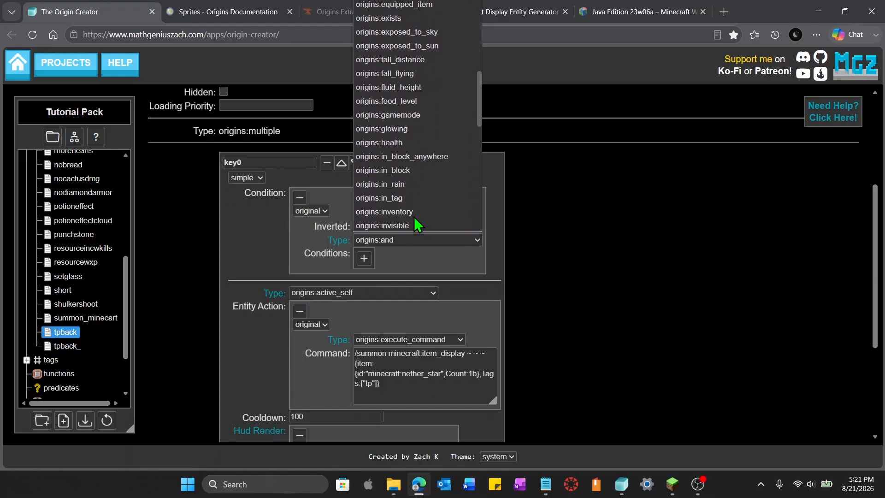
{"action": "left_click", "coordinate": [412, 171]}
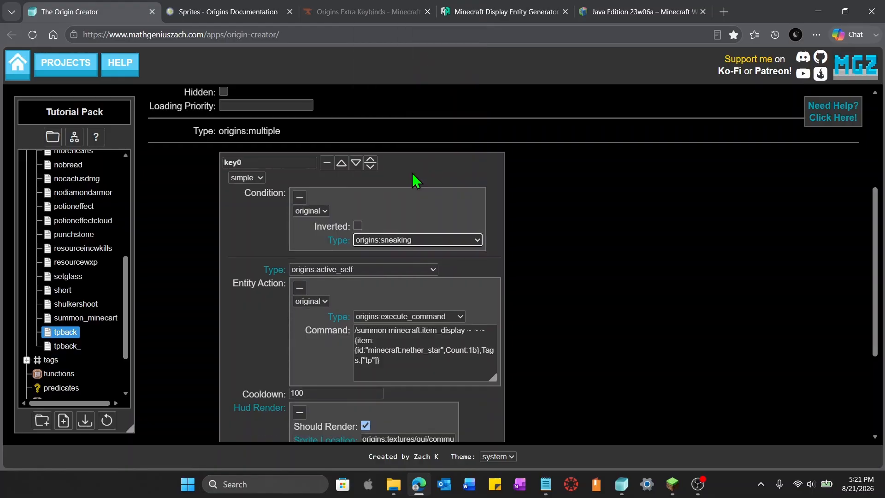
{"action": "left_click", "coordinate": [358, 226]}
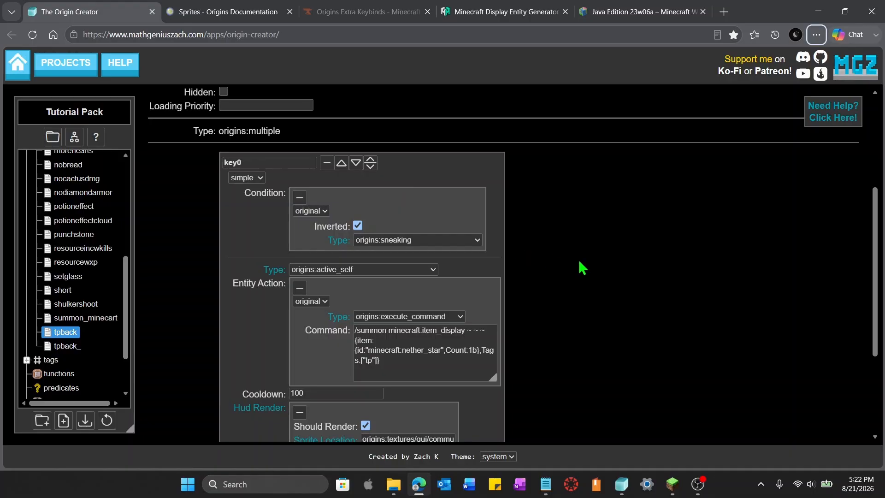
Add a second sub-power, key1, with a non-inverted origins:sneaking condition
{"action": "scroll", "coordinate": [522, 253], "scroll_direction": "down", "scroll_amount": 3}
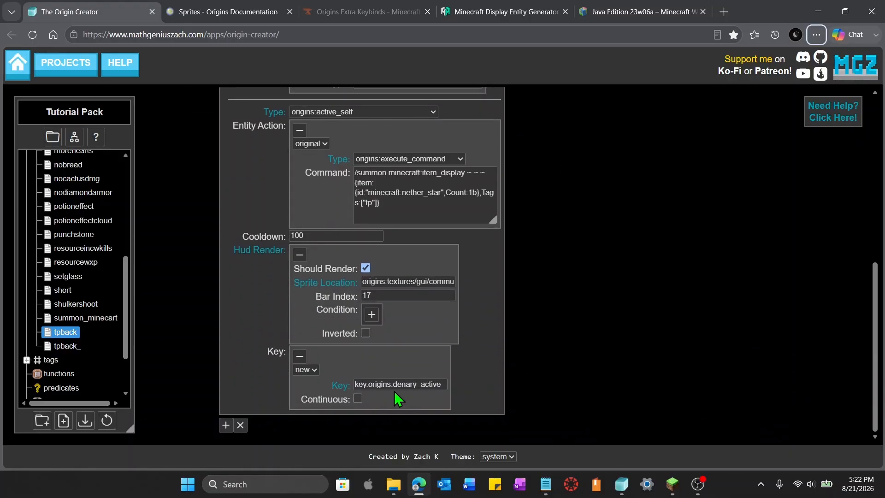
{"action": "scroll", "coordinate": [510, 395], "scroll_direction": "up", "scroll_amount": 3}
{"action": "scroll", "coordinate": [638, 334], "scroll_direction": "down", "scroll_amount": 3}
{"action": "left_click", "coordinate": [226, 425]}
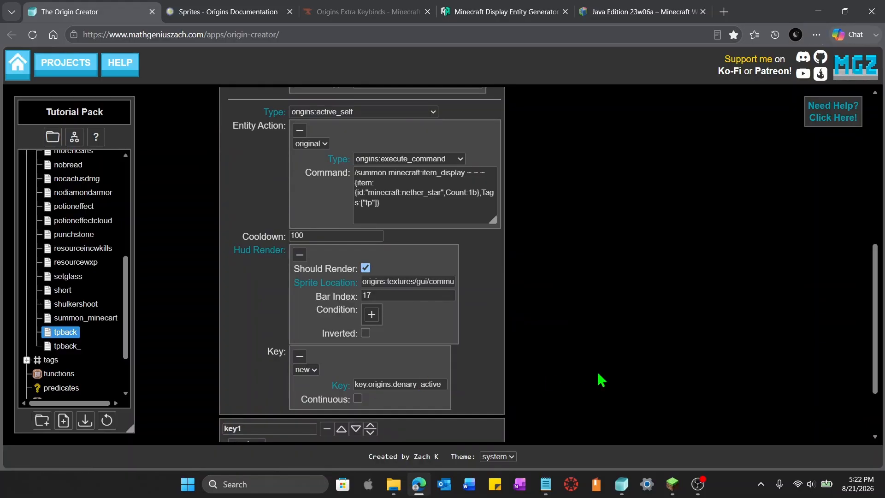
{"action": "scroll", "coordinate": [601, 379], "scroll_direction": "down", "scroll_amount": 2}
{"action": "left_click", "coordinate": [300, 374]}
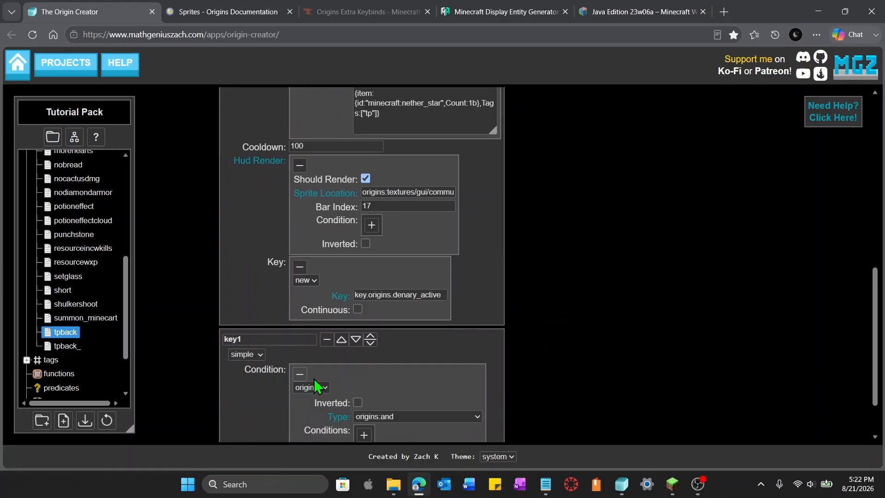
{"action": "left_click", "coordinate": [431, 417]}
{"action": "scroll", "coordinate": [438, 374], "scroll_direction": "down", "scroll_amount": 15}
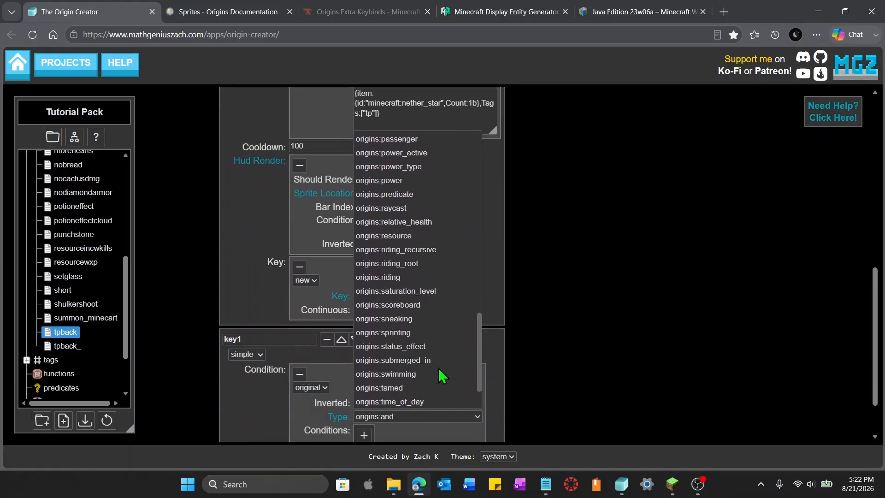
{"action": "left_click", "coordinate": [417, 264]}
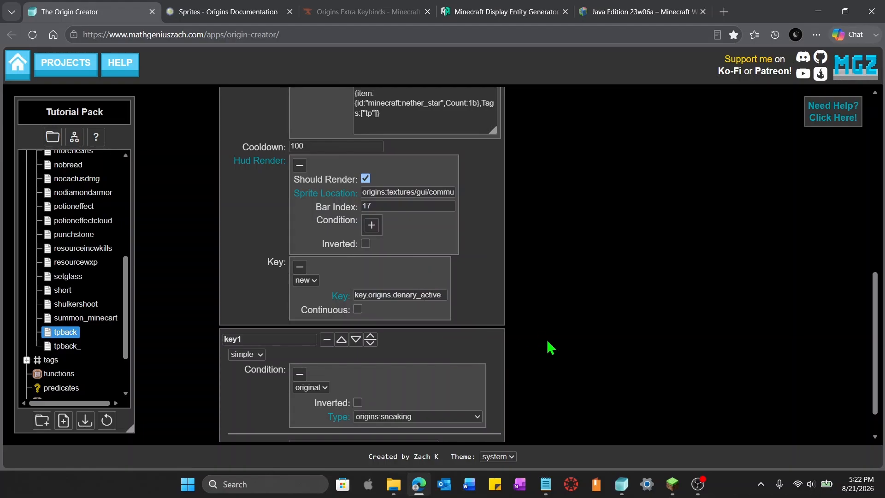
Set the key1 sub-power's type to origins:active_self
{"action": "scroll", "coordinate": [550, 349], "scroll_direction": "up", "scroll_amount": 1}
{"action": "scroll", "coordinate": [550, 348], "scroll_direction": "up", "scroll_amount": 2}
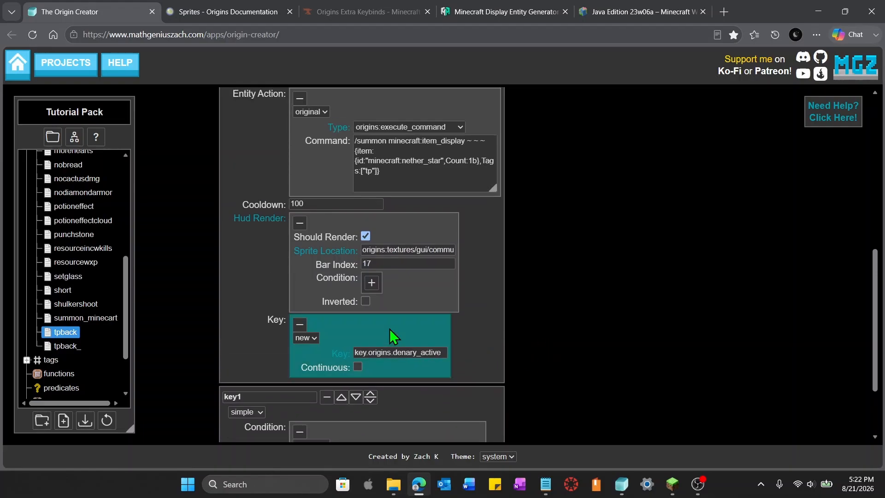
{"action": "scroll", "coordinate": [595, 358], "scroll_direction": "down", "scroll_amount": 2}
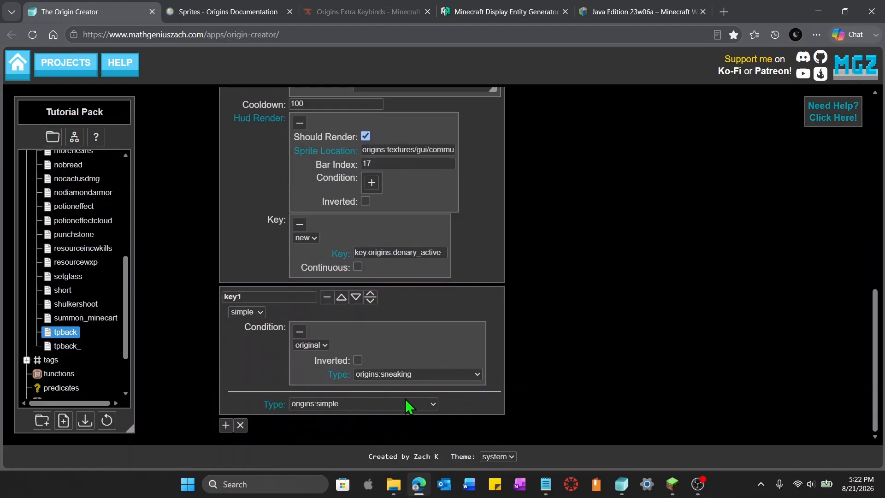
{"action": "left_click", "coordinate": [389, 405]}
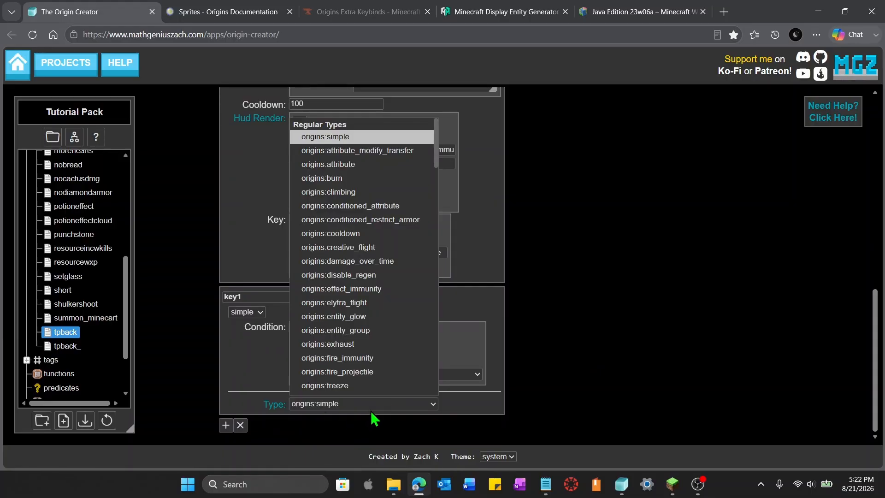
{"action": "scroll", "coordinate": [387, 332], "scroll_direction": "down", "scroll_amount": 15}
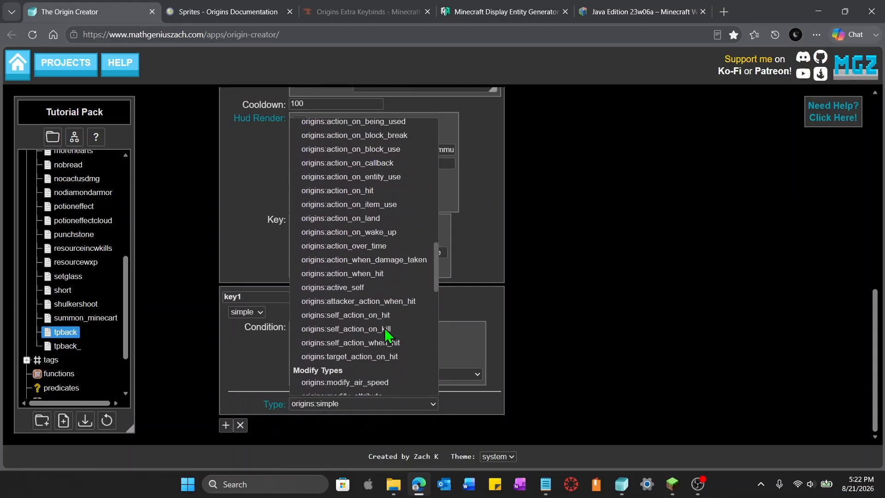
{"action": "scroll", "coordinate": [387, 335], "scroll_direction": "down", "scroll_amount": 4}
{"action": "scroll", "coordinate": [401, 295], "scroll_direction": "up", "scroll_amount": 5}
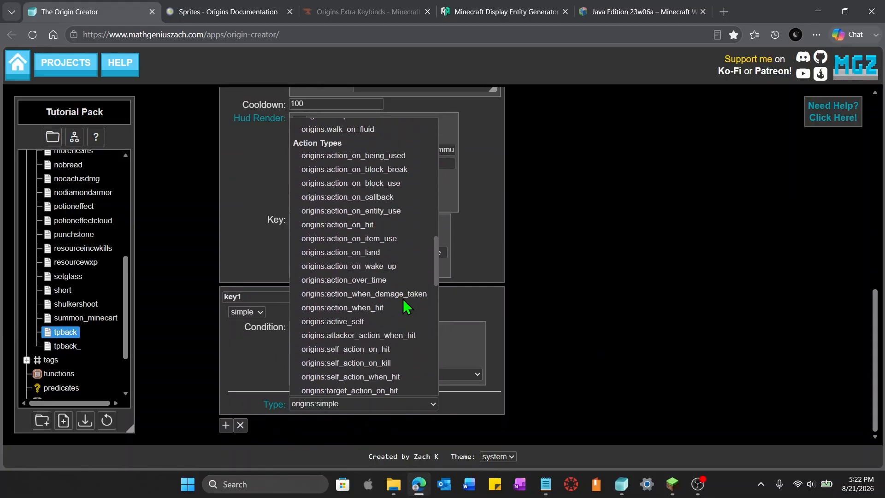
{"action": "scroll", "coordinate": [405, 307], "scroll_direction": "up", "scroll_amount": 1}
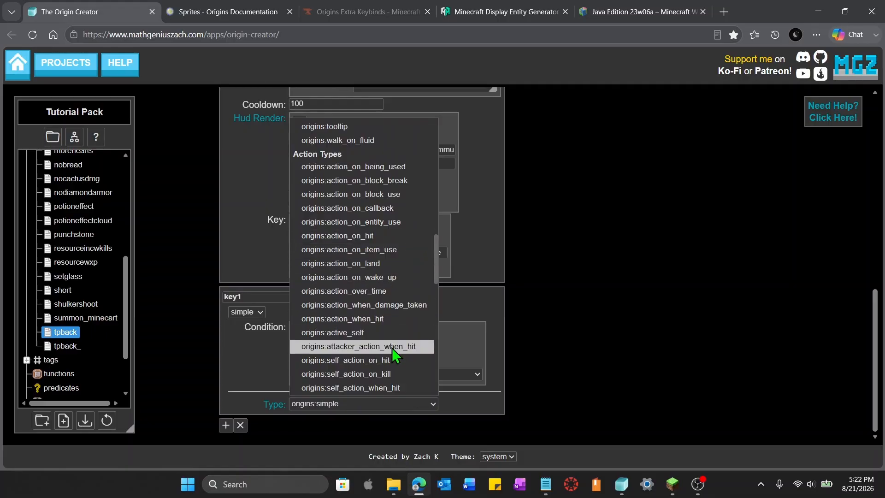
{"action": "left_click", "coordinate": [384, 334]}
Add a key to key1 and set it to key.origins.denary_active, copied from key0's key field
{"action": "scroll", "coordinate": [627, 336], "scroll_direction": "down", "scroll_amount": 2}
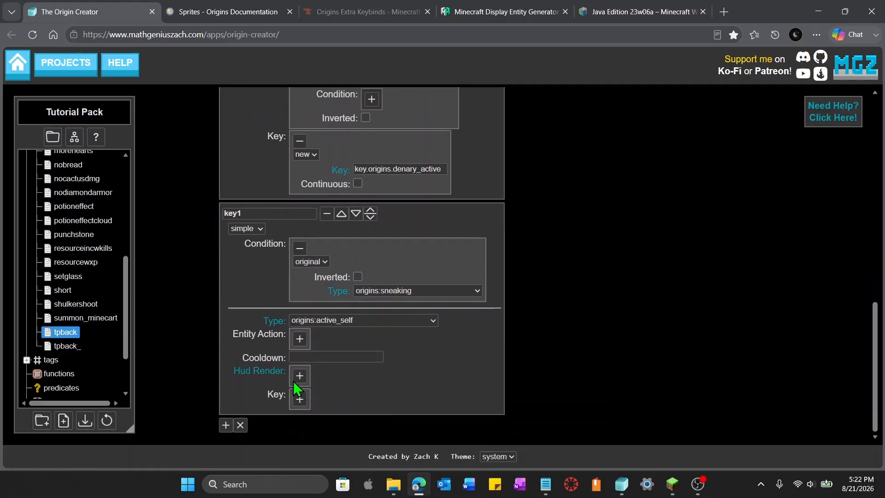
{"action": "left_click", "coordinate": [300, 399]}
{"action": "scroll", "coordinate": [409, 389], "scroll_direction": "down", "scroll_amount": 1}
{"action": "left_click", "coordinate": [409, 385]}
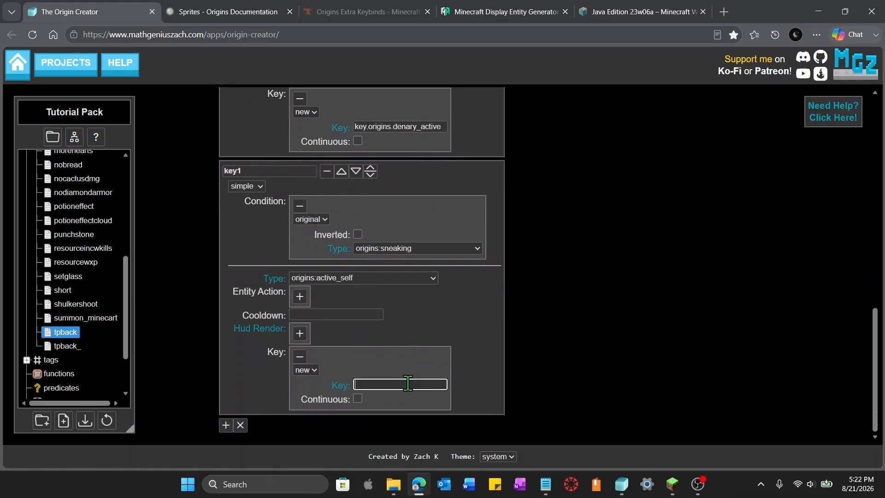
{"action": "key", "text": "ctrl+v"}
{"action": "left_click", "coordinate": [645, 344]}
{"action": "triple_click", "coordinate": [415, 385]}
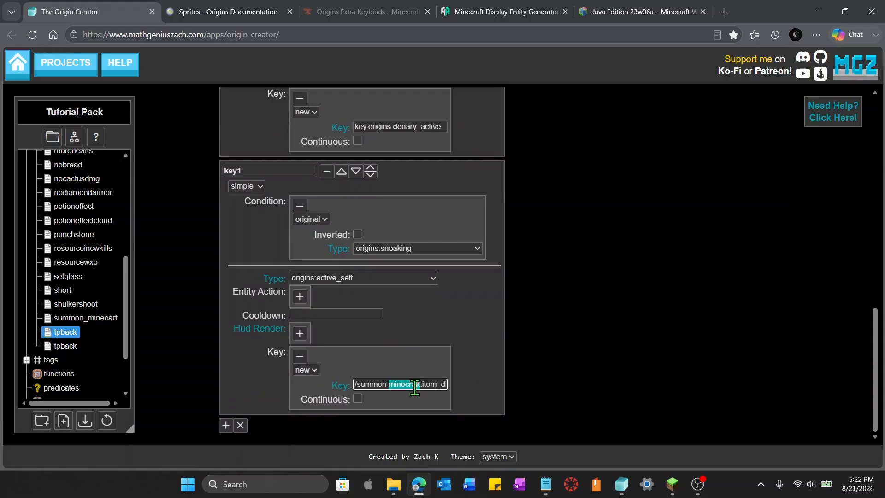
{"action": "key", "text": "BackSpace"}
{"action": "scroll", "coordinate": [466, 374], "scroll_direction": "up", "scroll_amount": 2}
{"action": "scroll", "coordinate": [466, 374], "scroll_direction": "up", "scroll_amount": 1}
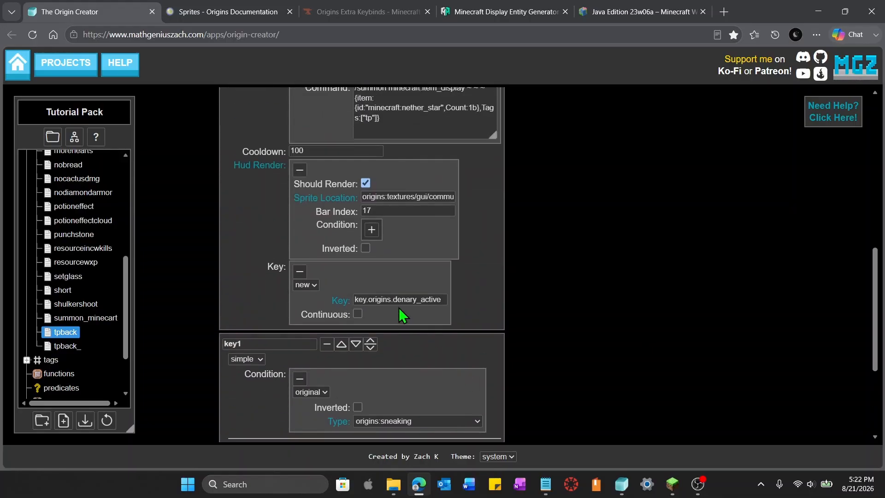
{"action": "double_click", "coordinate": [396, 298]}
{"action": "triple_click", "coordinate": [396, 297]}
{"action": "key", "text": "ctrl+c"}
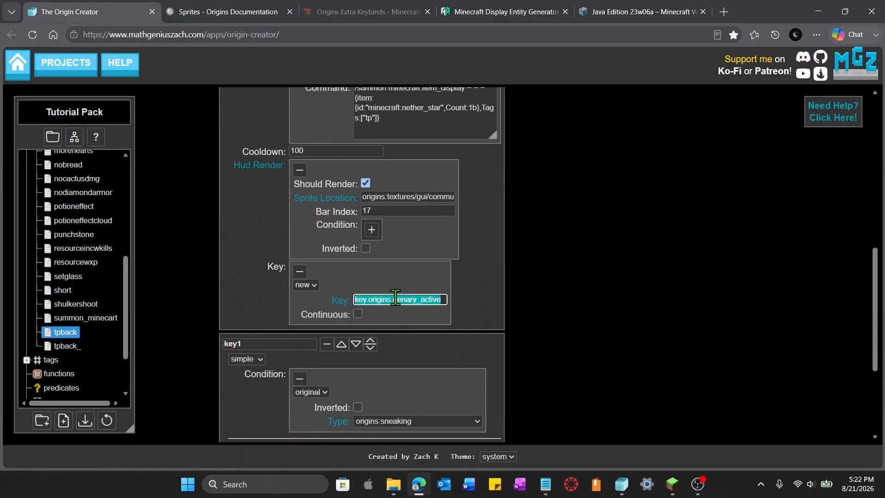
{"action": "scroll", "coordinate": [593, 356], "scroll_direction": "down", "scroll_amount": 3}
{"action": "left_click", "coordinate": [393, 385]}
{"action": "key", "text": "ctrl+v"}
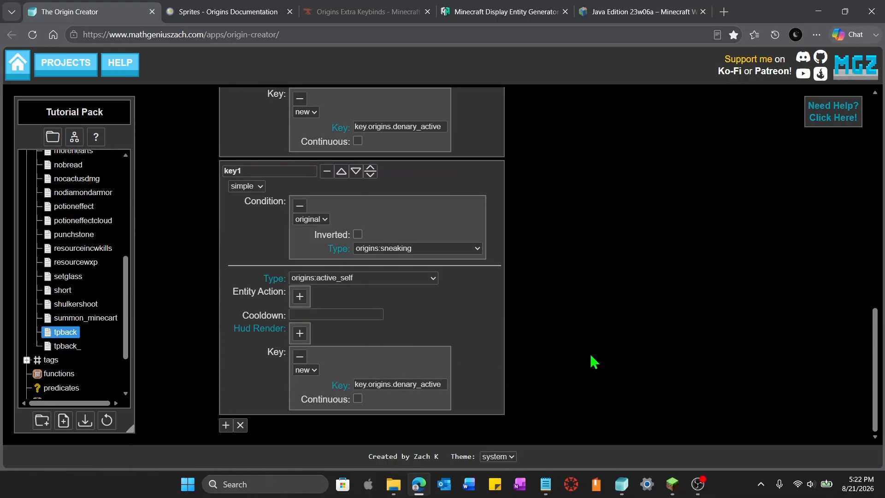
Add an origins:and entity action to key1 containing two sub-actions
{"action": "left_click", "coordinate": [300, 297]}
{"action": "left_click", "coordinate": [435, 325]}
{"action": "key", "text": "Escape"}
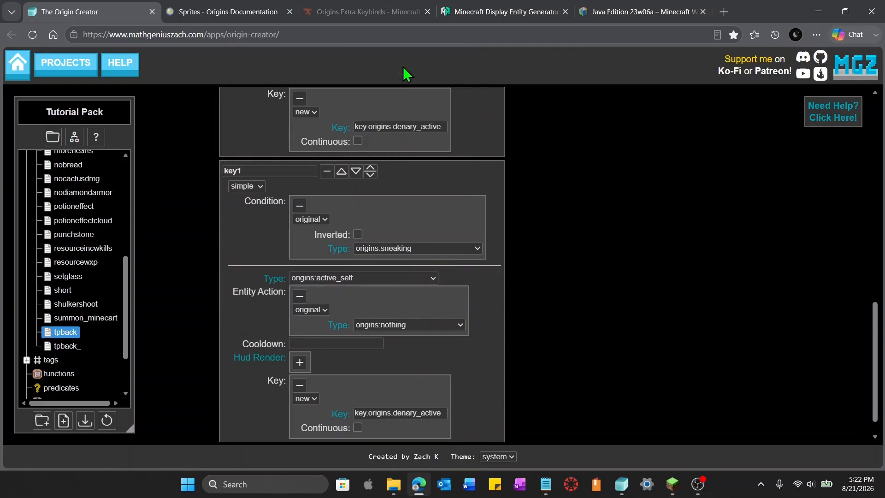
{"action": "left_click", "coordinate": [403, 67]}
{"action": "left_click", "coordinate": [369, 345]}
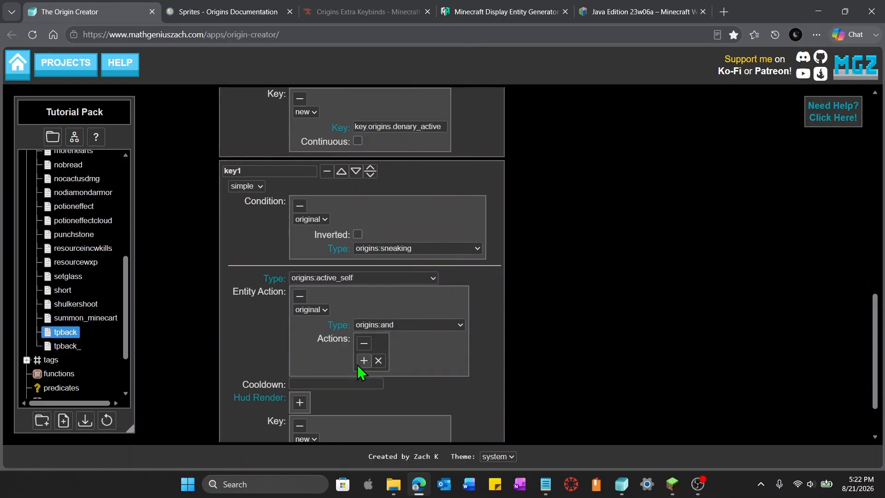
{"action": "left_click", "coordinate": [363, 360]}
{"action": "left_click", "coordinate": [364, 417]}
Set both sub-actions of the and action to origins:execute_command
{"action": "left_click", "coordinate": [501, 397]}
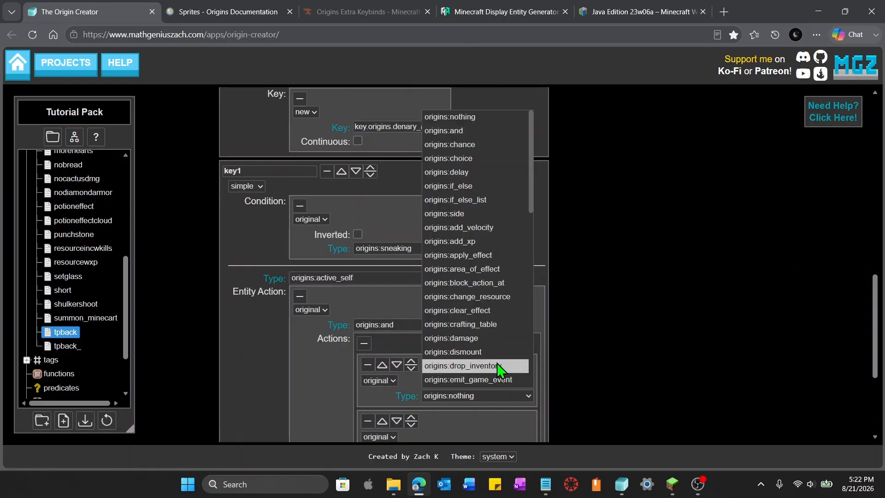
{"action": "scroll", "coordinate": [494, 355], "scroll_direction": "down", "scroll_amount": 4}
{"action": "scroll", "coordinate": [495, 356], "scroll_direction": "down", "scroll_amount": 3}
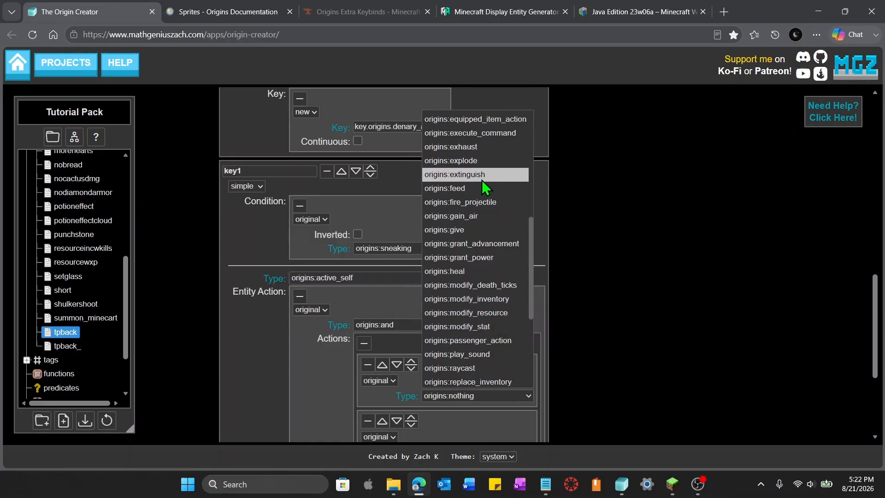
{"action": "left_click", "coordinate": [485, 134]}
{"action": "scroll", "coordinate": [538, 350], "scroll_direction": "down", "scroll_amount": 5}
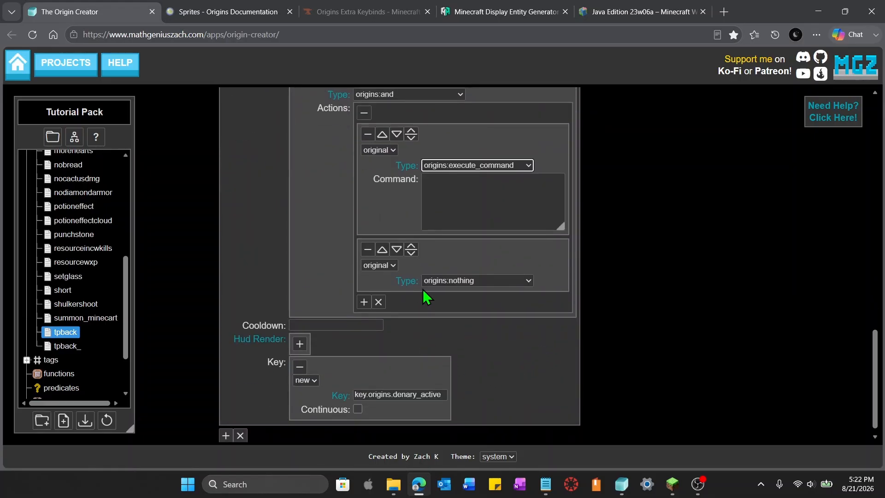
{"action": "left_click", "coordinate": [452, 280]}
{"action": "scroll", "coordinate": [480, 226], "scroll_direction": "down", "scroll_amount": 3}
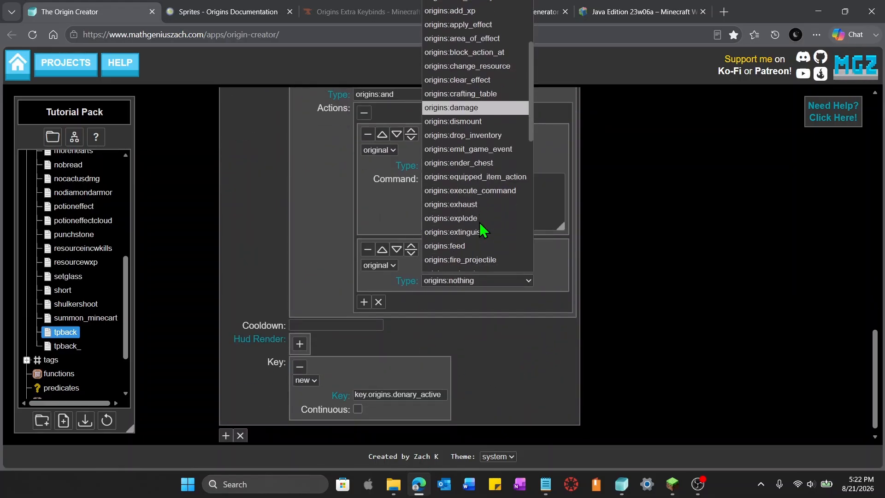
{"action": "left_click", "coordinate": [475, 196]}
{"action": "left_click", "coordinate": [663, 295]}
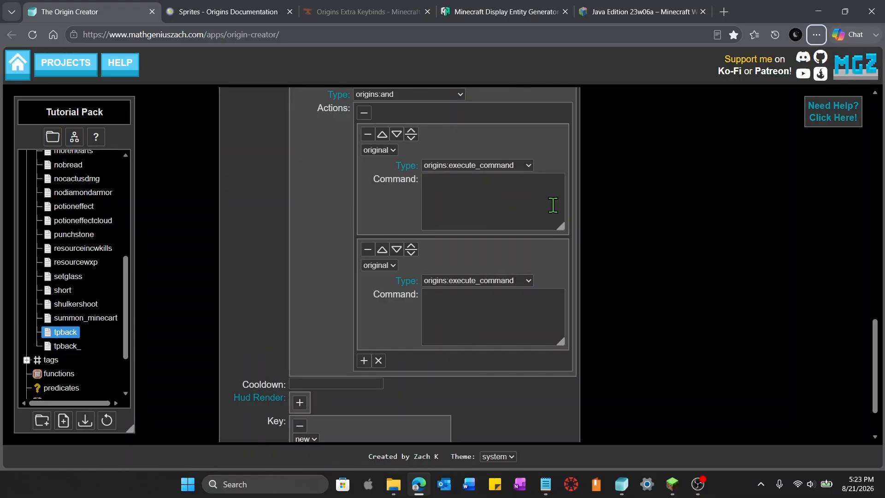
Set the first sub-action's command to /tp @s @e[tag=tp,limit=1], matching key0's marker tag
{"action": "scroll", "coordinate": [574, 317], "scroll_direction": "up", "scroll_amount": 15}
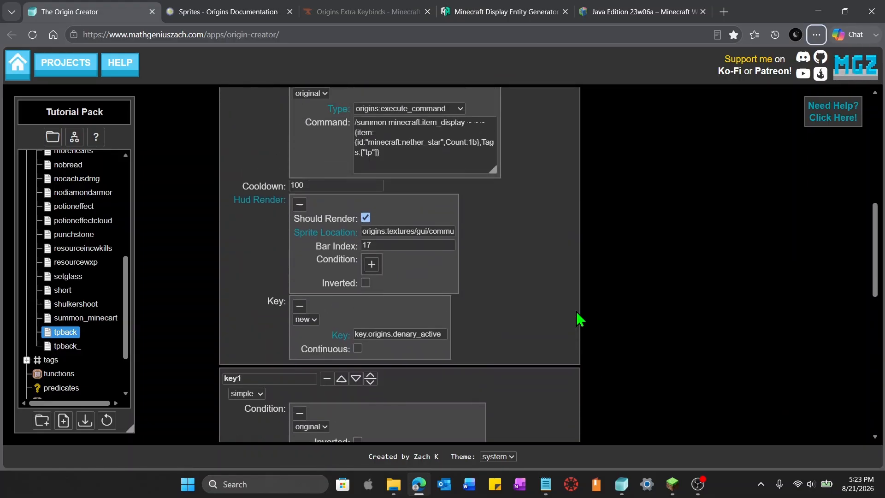
{"action": "scroll", "coordinate": [579, 318], "scroll_direction": "up", "scroll_amount": 4}
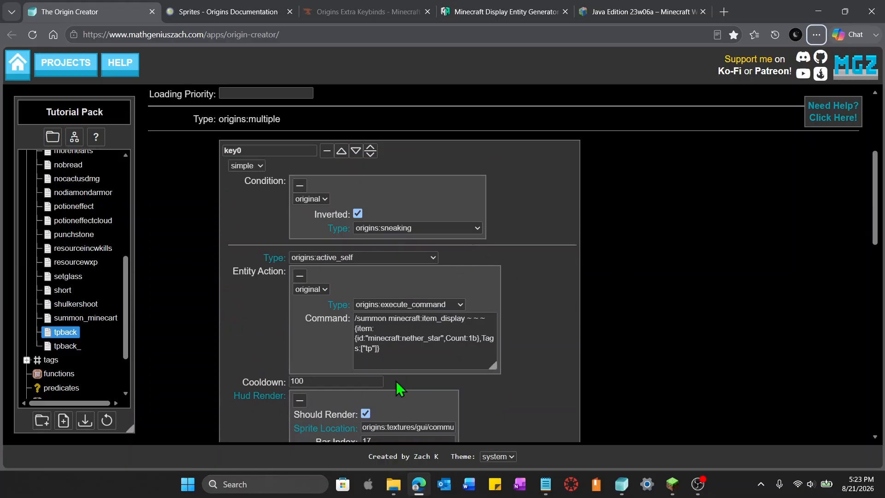
{"action": "scroll", "coordinate": [672, 389], "scroll_direction": "down", "scroll_amount": 10}
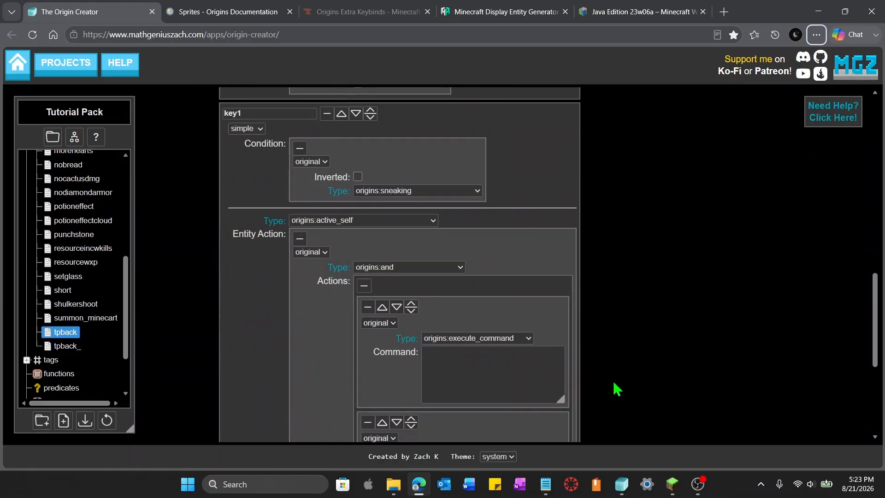
{"action": "left_click", "coordinate": [465, 366]}
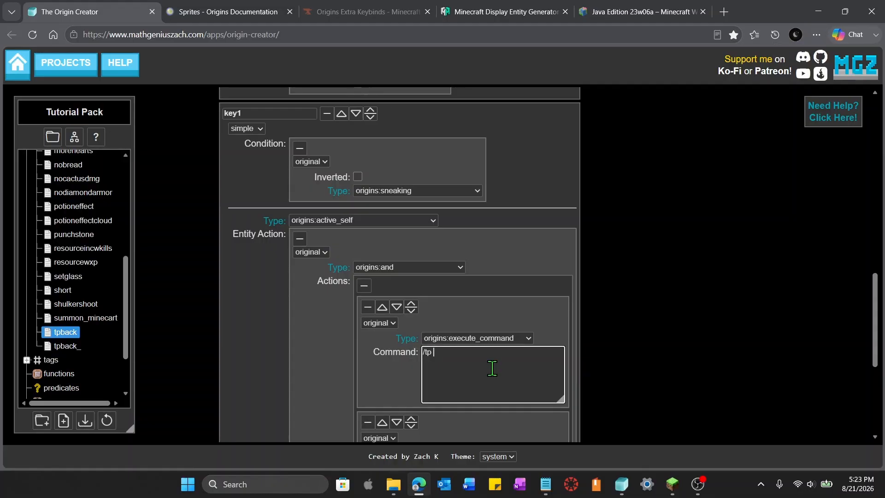
{"action": "type", "text": "/tp @s @e["}
{"action": "type", "text": "tag=tp"}
{"action": "key", "text": "alt"}
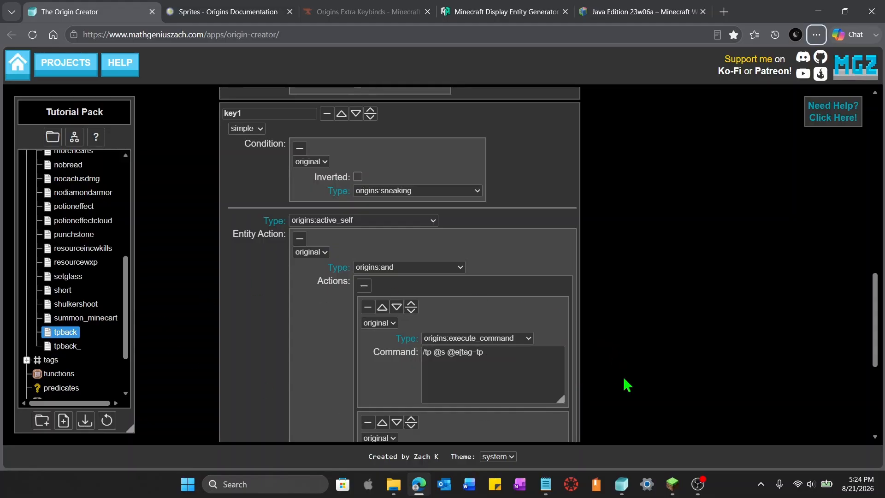
{"action": "scroll", "coordinate": [627, 385], "scroll_direction": "up", "scroll_amount": 3}
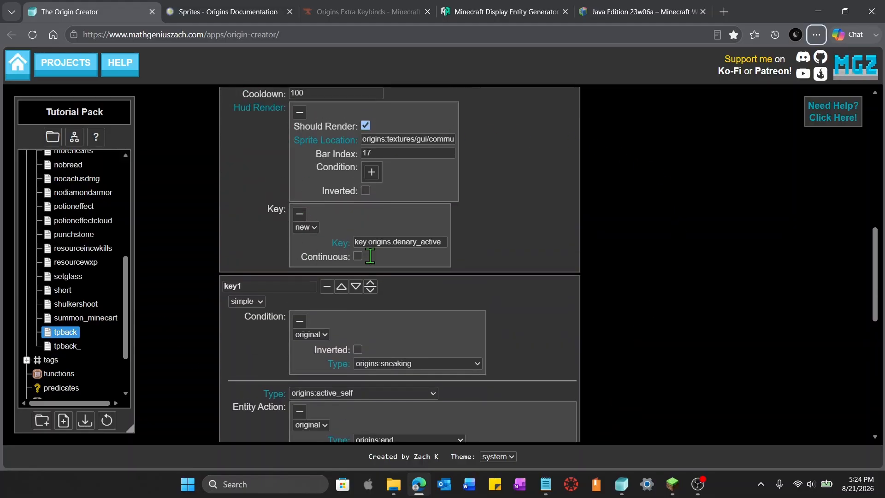
{"action": "scroll", "coordinate": [486, 334], "scroll_direction": "up", "scroll_amount": 4}
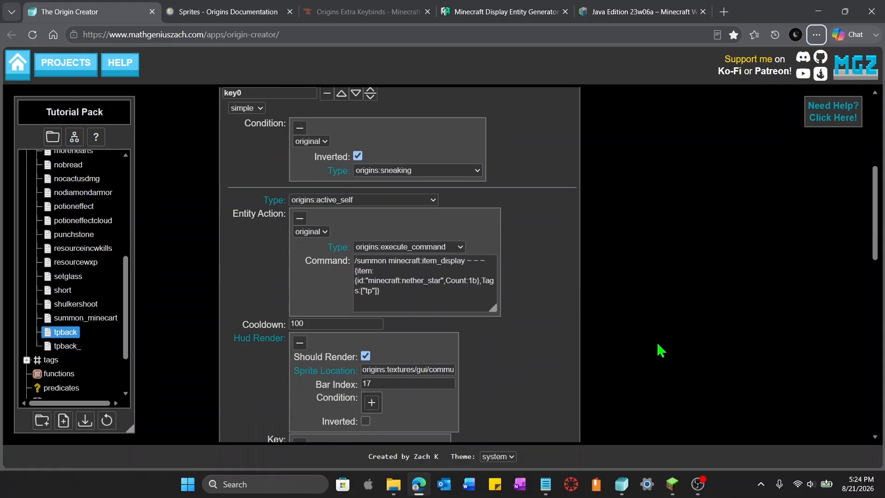
{"action": "scroll", "coordinate": [584, 339], "scroll_direction": "down", "scroll_amount": 6}
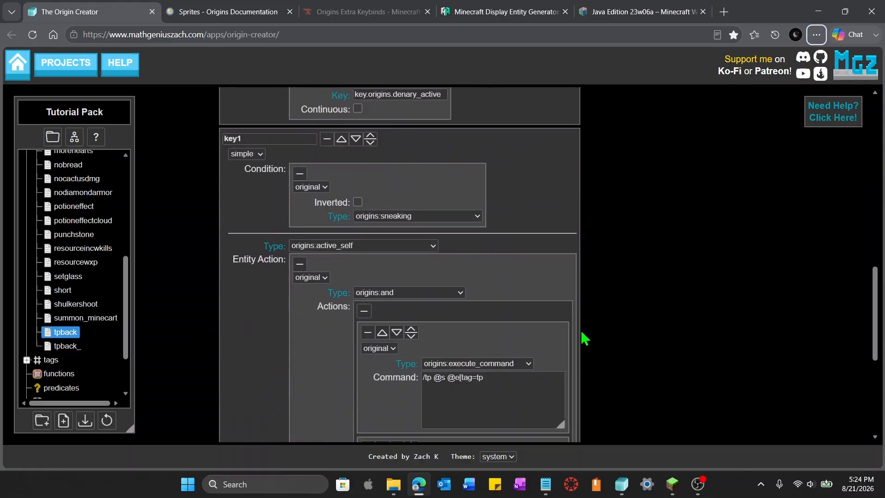
{"action": "left_click", "coordinate": [507, 359]}
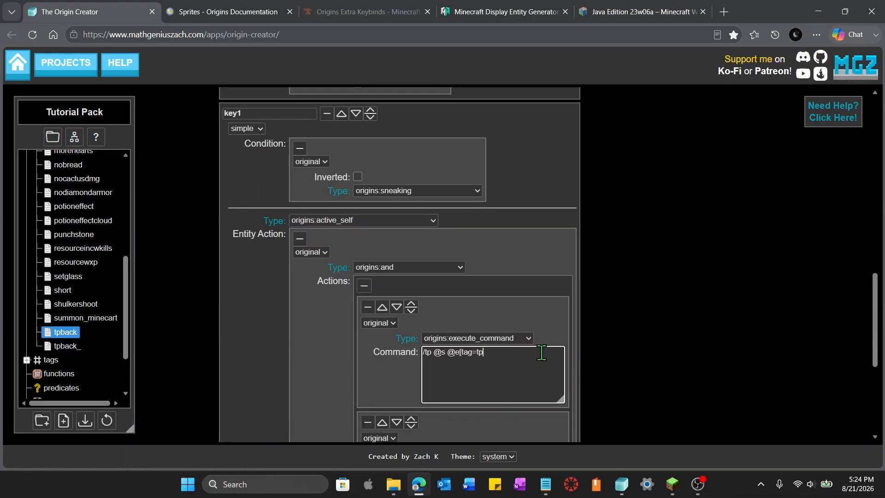
{"action": "type", "text": ",limit=1"}
{"action": "key", "text": "alt"}
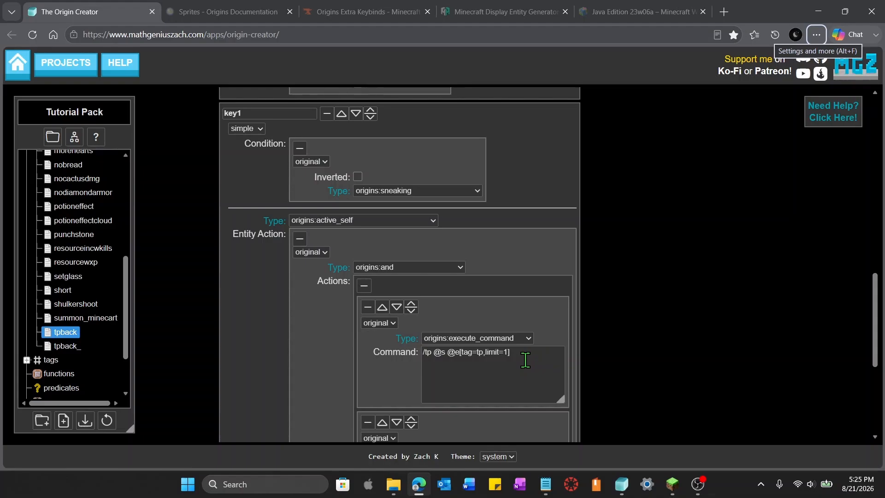
Set the second sub-action's command to /kill @e[tag=tp]
{"action": "scroll", "coordinate": [672, 227], "scroll_direction": "up", "scroll_amount": 8}
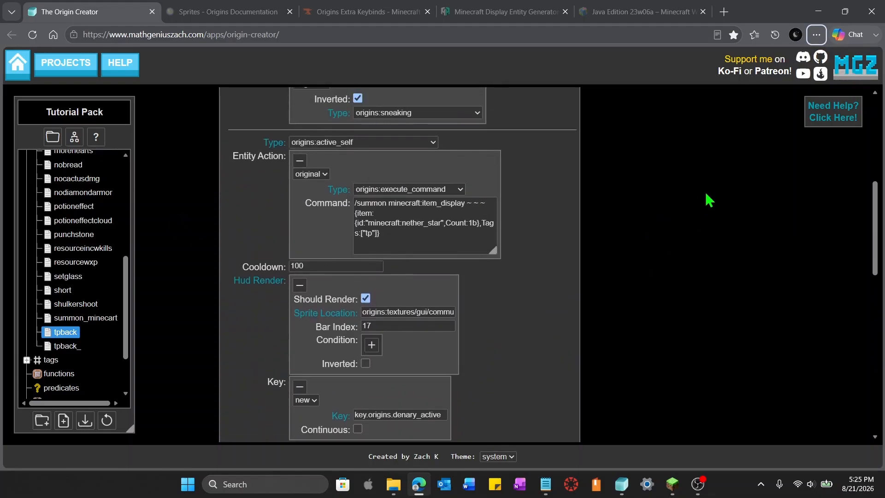
{"action": "scroll", "coordinate": [593, 265], "scroll_direction": "down", "scroll_amount": 5}
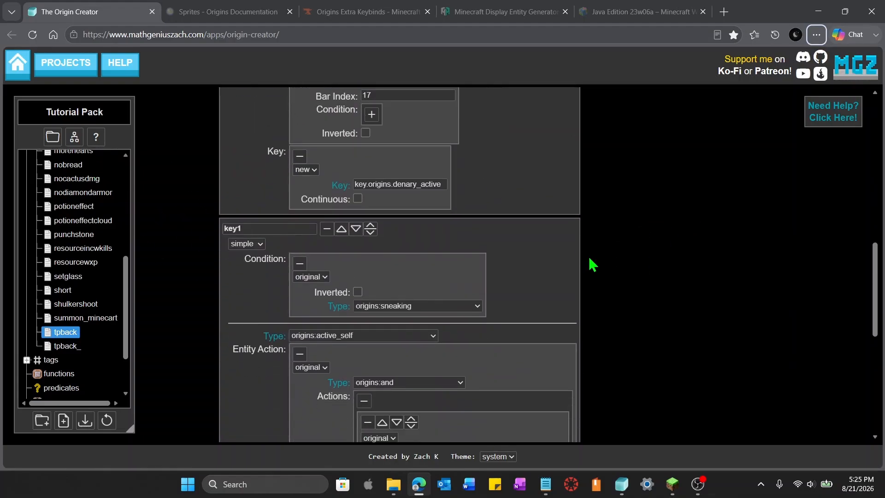
{"action": "scroll", "coordinate": [592, 265], "scroll_direction": "down", "scroll_amount": 4}
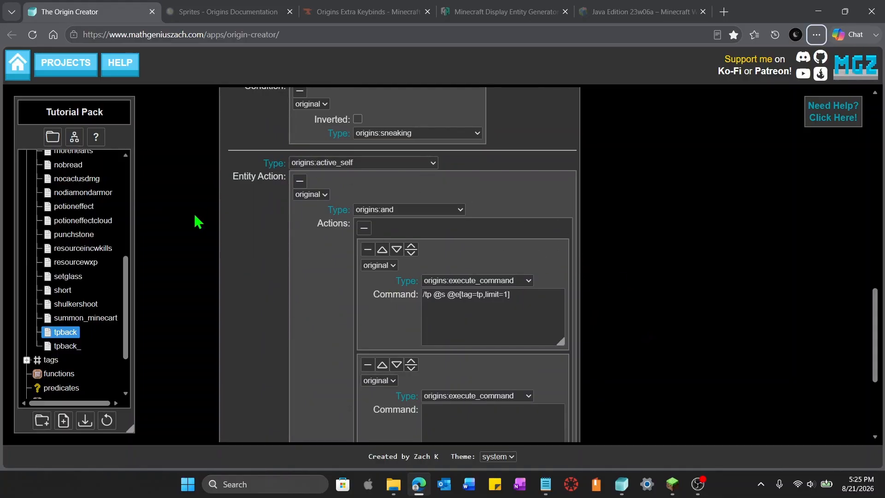
{"action": "scroll", "coordinate": [549, 325], "scroll_direction": "up", "scroll_amount": 10}
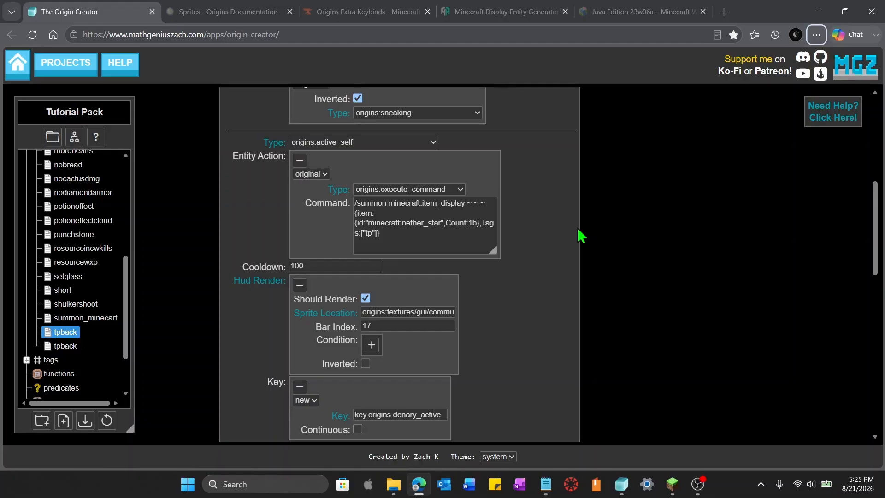
{"action": "scroll", "coordinate": [580, 235], "scroll_direction": "down", "scroll_amount": 10}
{"action": "left_click", "coordinate": [503, 266]}
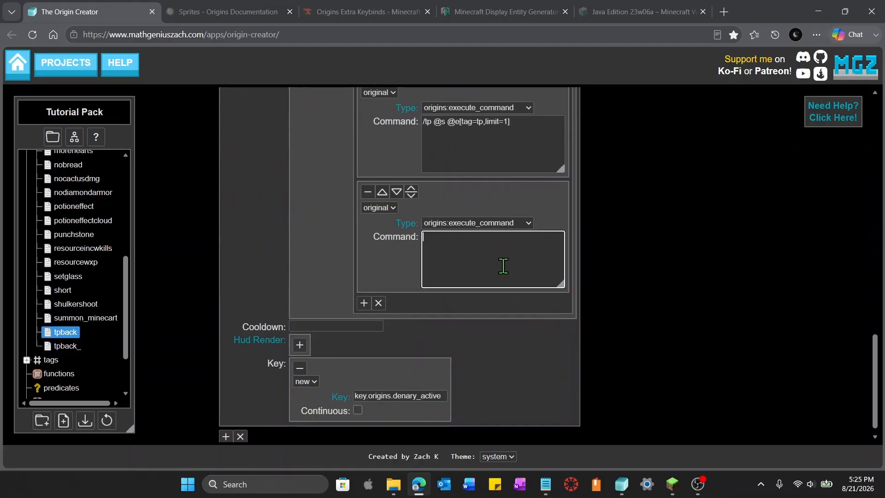
{"action": "scroll", "coordinate": [648, 294], "scroll_direction": "up", "scroll_amount": 3}
{"action": "type", "text": "/k"}
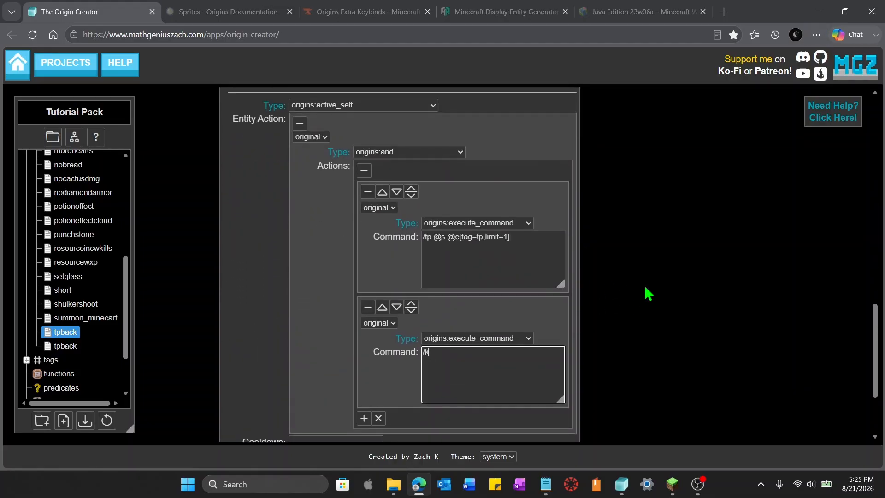
{"action": "type", "text": "ill @e[tag=tp"}
{"action": "left_click", "coordinate": [646, 288]}
{"action": "key", "text": "alt"}
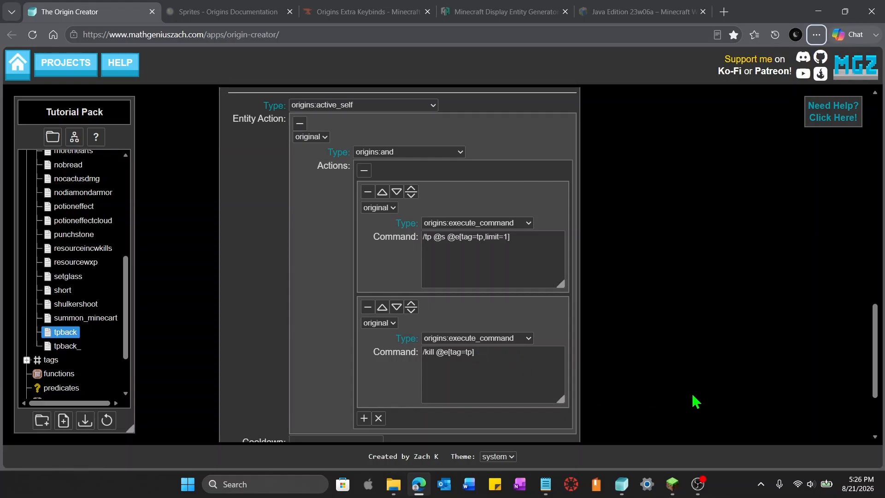
{"action": "scroll", "coordinate": [710, 392], "scroll_direction": "up", "scroll_amount": 10}
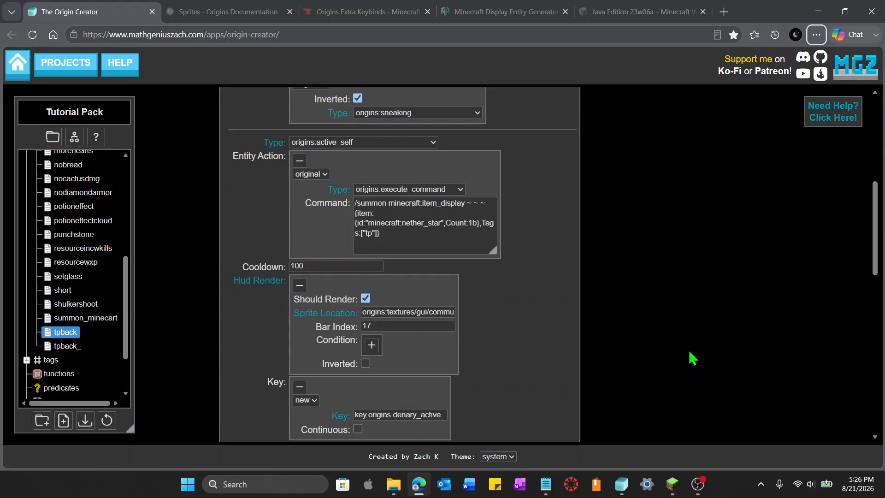
{"action": "scroll", "coordinate": [693, 358], "scroll_direction": "down", "scroll_amount": 10}
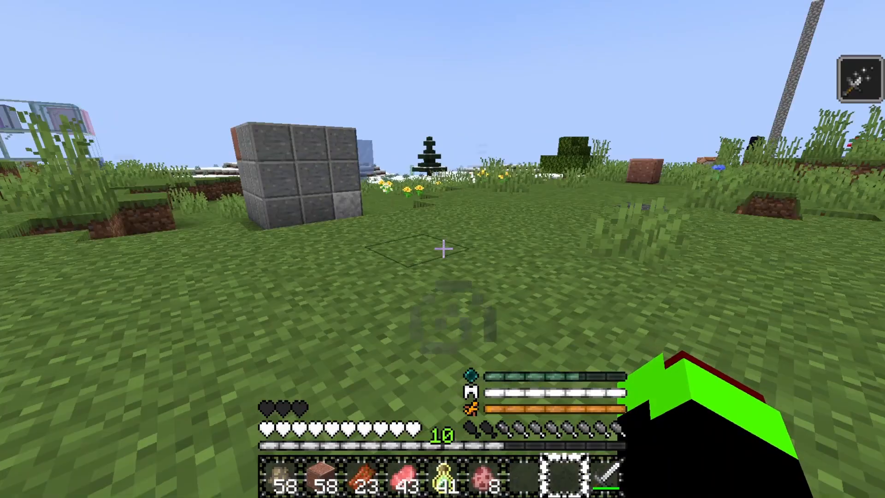
Test the tpback power in Minecraft by placing the nether star marker while moving around
{"action": "key", "text": "w"}
{"action": "key", "text": "space"}
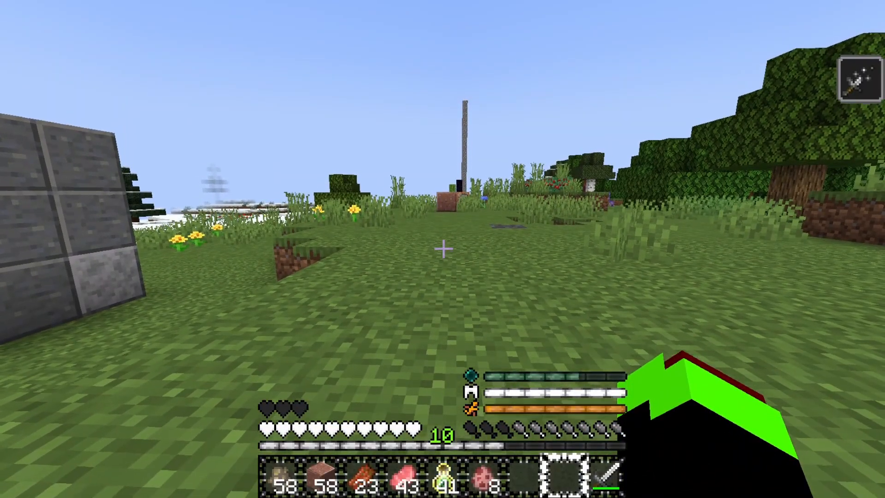
{"action": "key", "text": "w"}
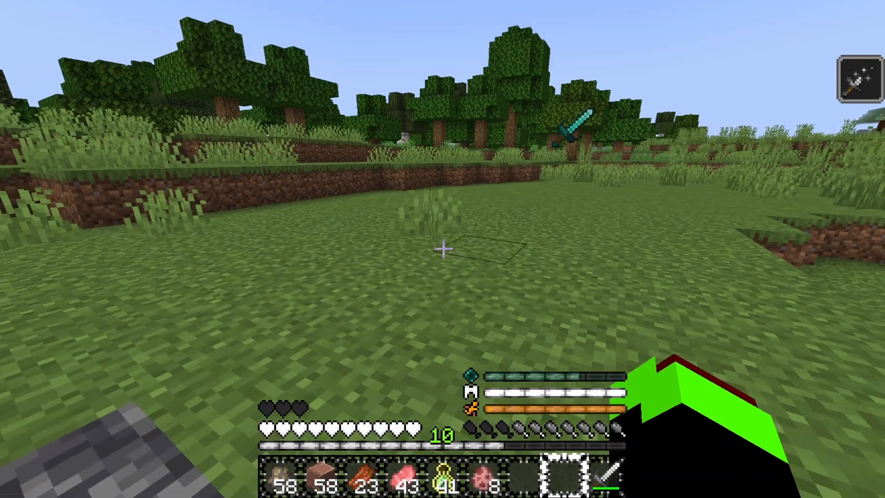
{"action": "key", "text": "w"}
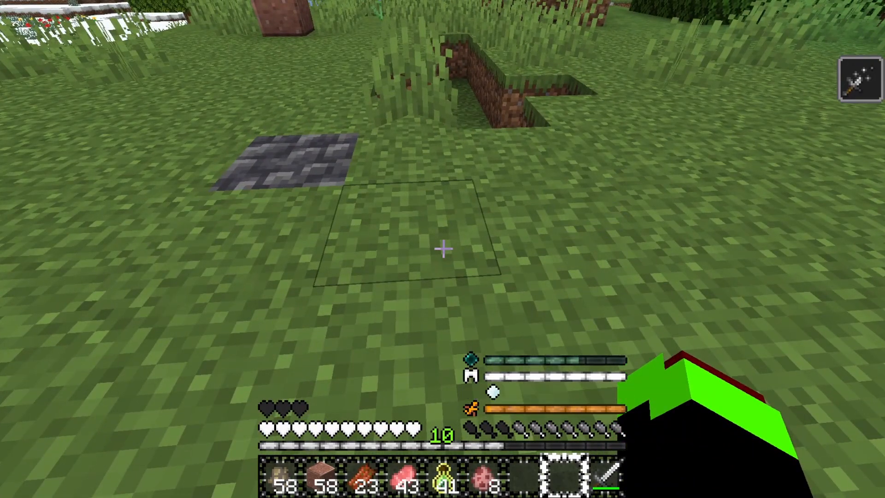
{"action": "key", "text": "s"}
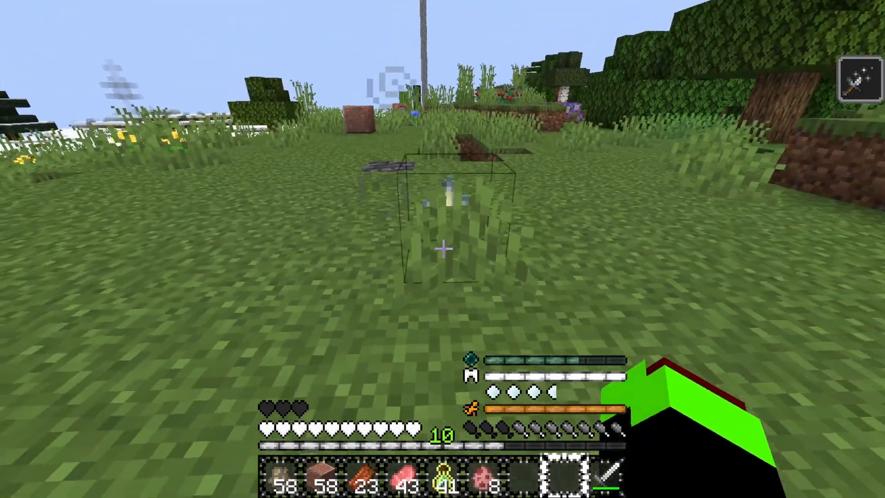
{"action": "key", "text": "s"}
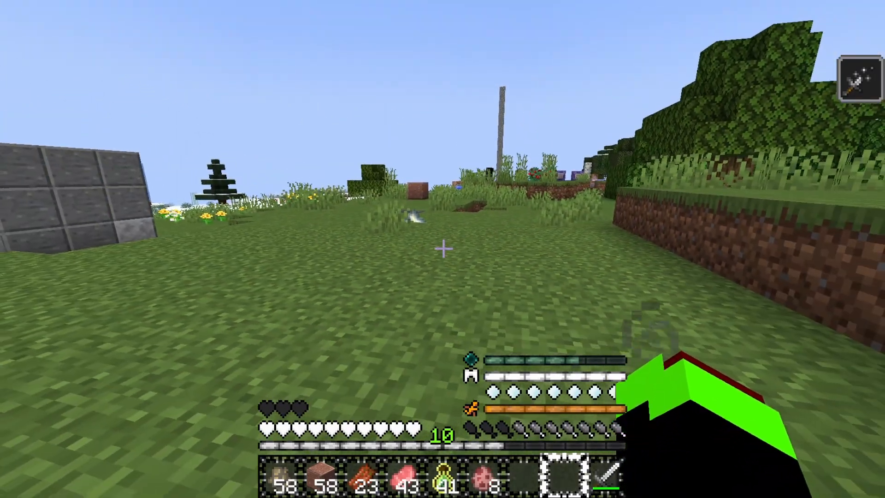
{"action": "key", "text": "w"}
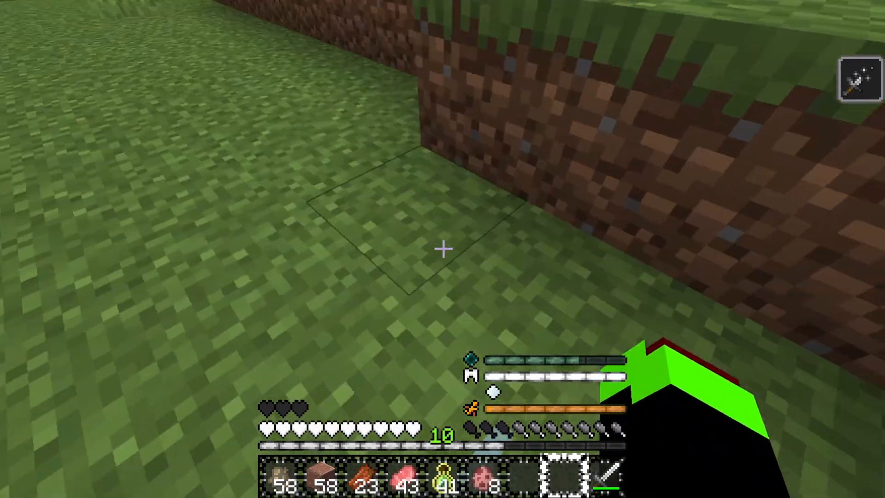
{"action": "key", "text": "w"}
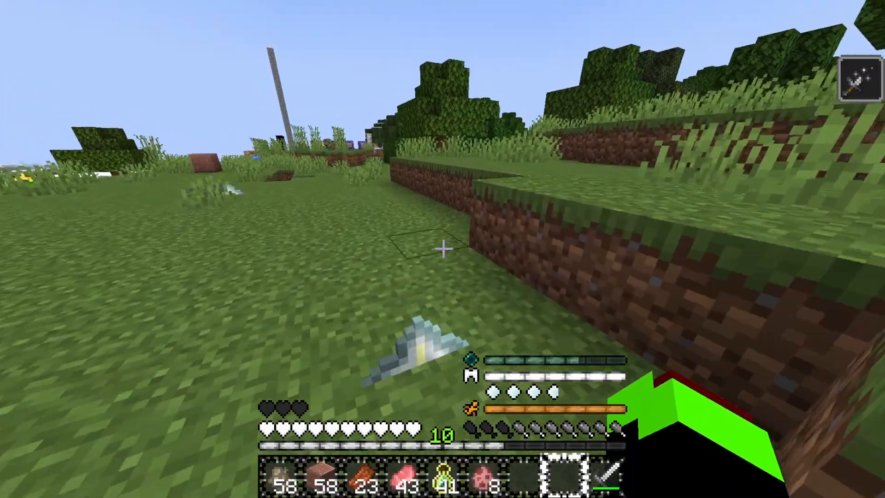
{"action": "key", "text": "s"}
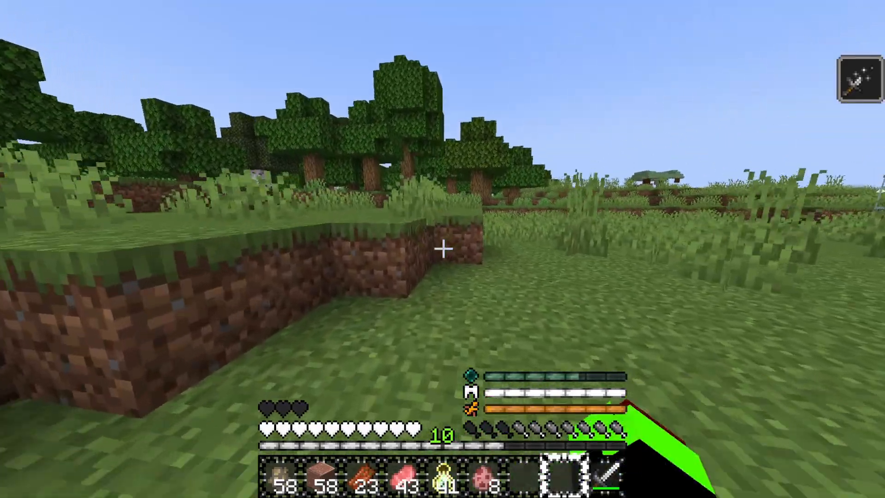
Switch to third-person view and walk away to test teleporting back to the marker
{"action": "key", "text": "F5"}
{"action": "key", "text": "F5"}
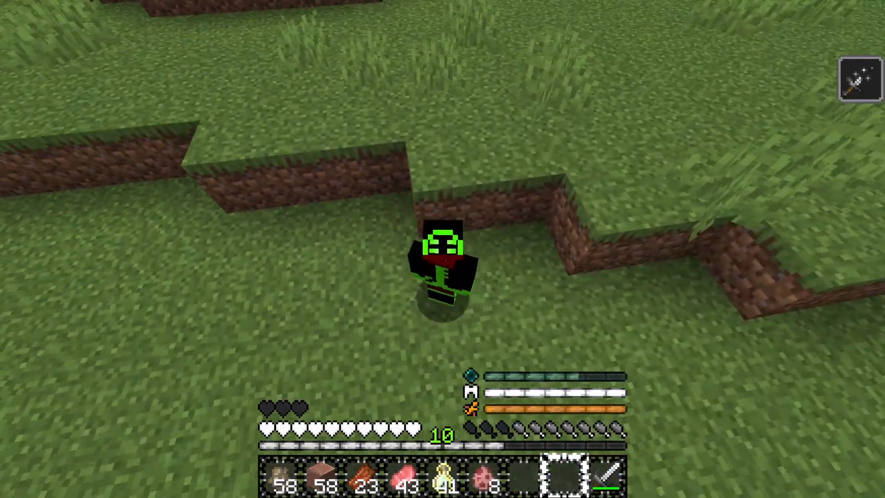
{"action": "key", "text": "w"}
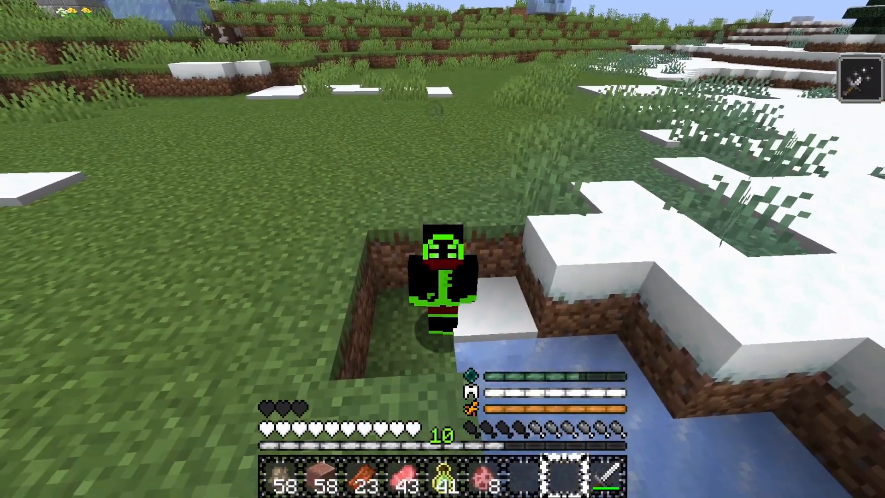
{"action": "key", "text": "space"}
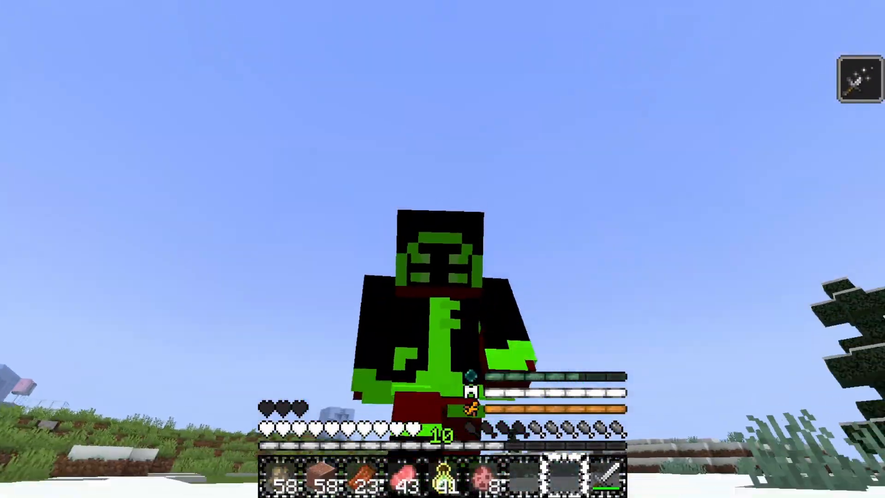
{"action": "left_click", "coordinate": [443, 249]}
{"action": "key", "text": "w"}
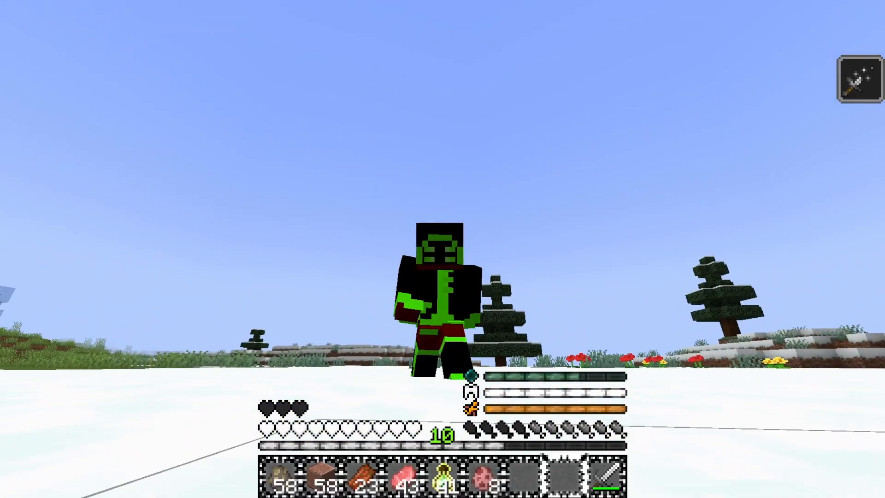
{"action": "key", "text": "w"}
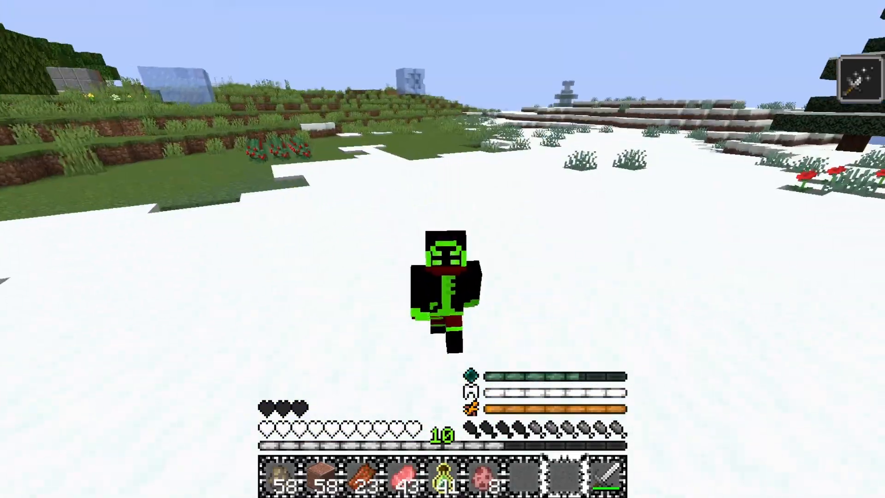
{"action": "key", "text": "w"}
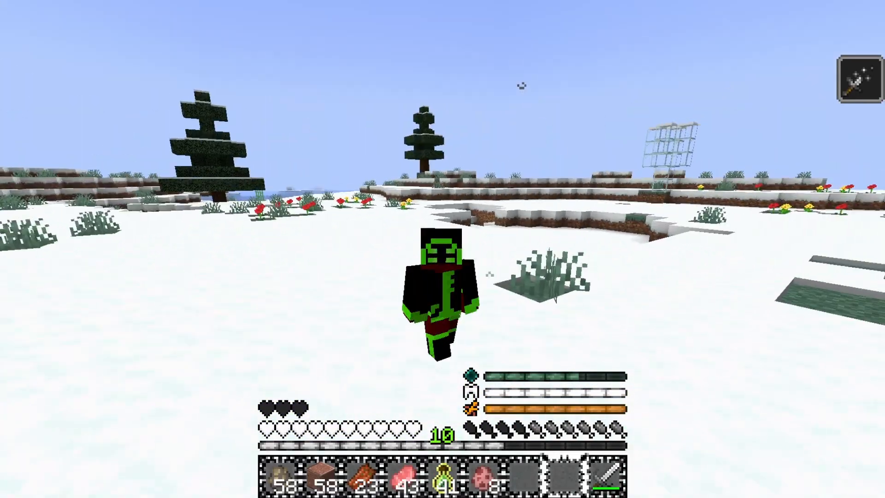
{"action": "key", "text": "w"}
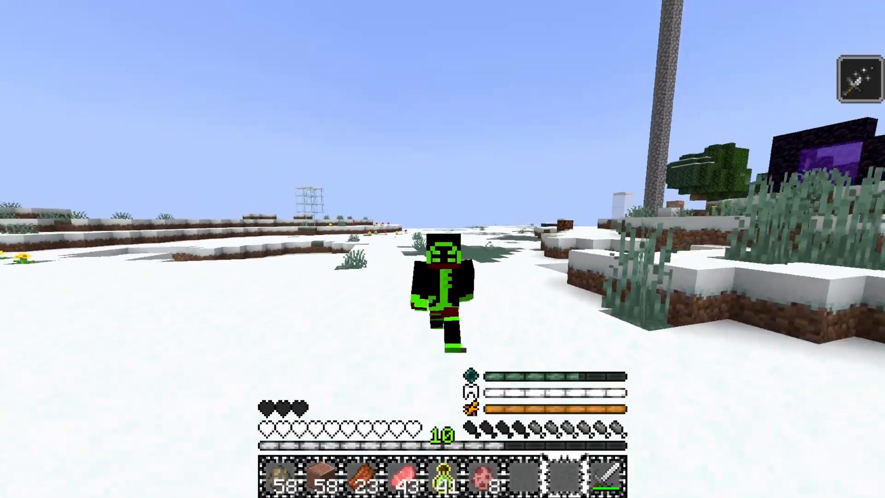
{"action": "key", "text": "w"}
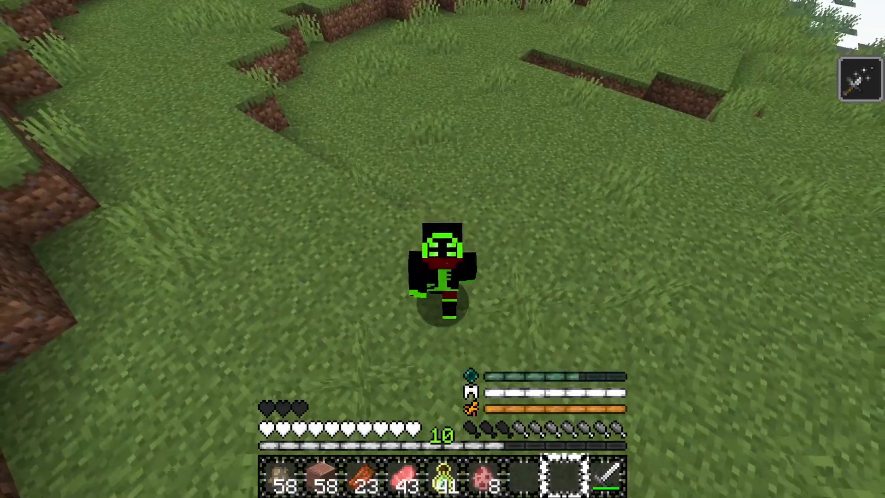
Keep walking around the terrain to test the tpback teleport back to the placed marker
{"action": "key", "text": "w"}
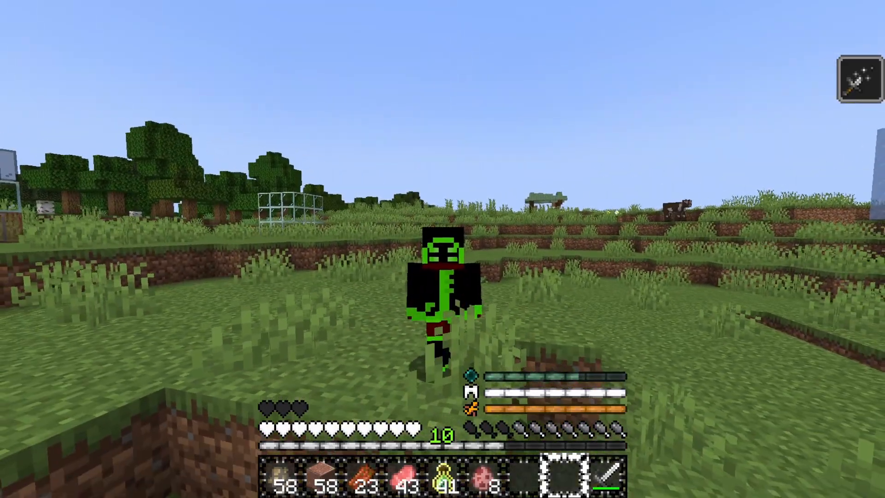
{"action": "key", "text": "w"}
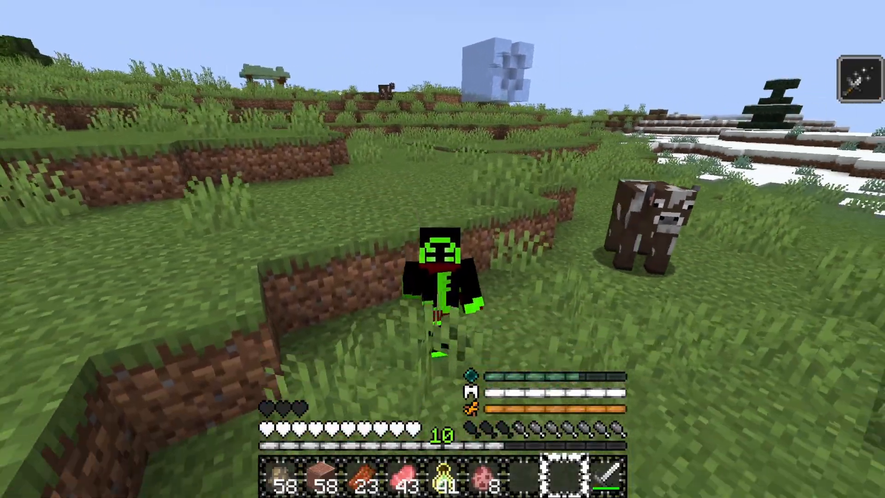
{"action": "key", "text": "w"}
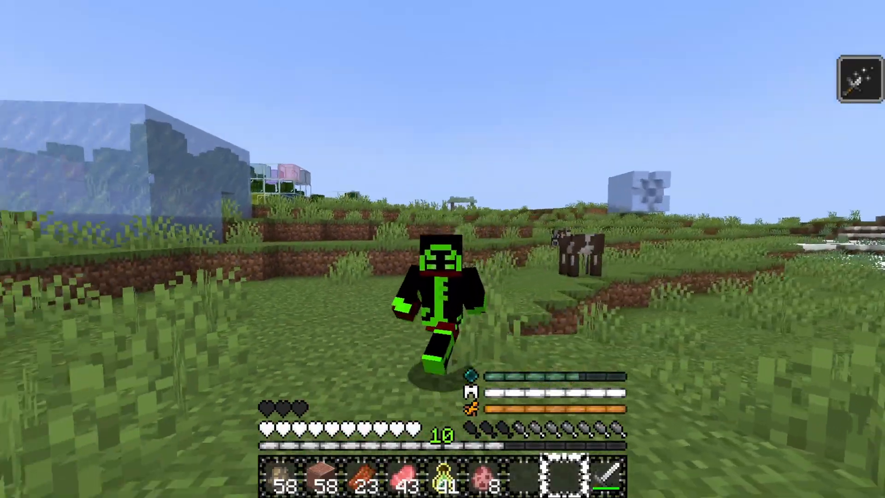
{"action": "key", "text": "w"}
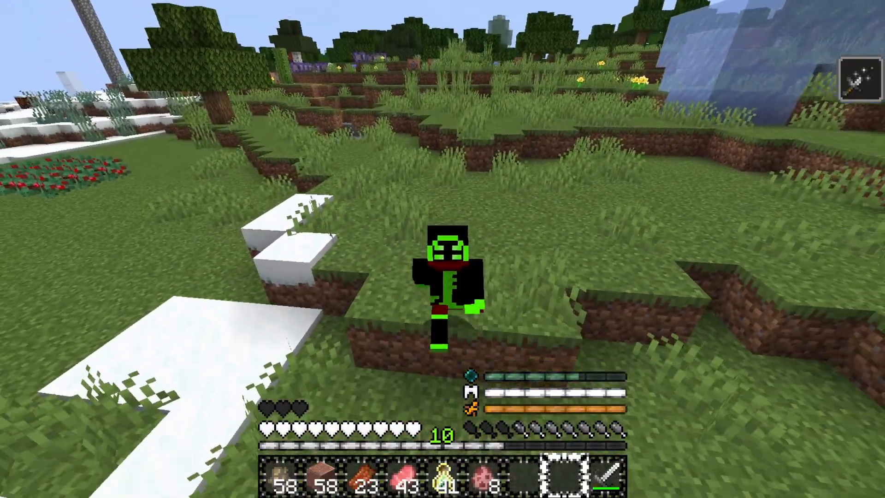
{"action": "key", "text": "w"}
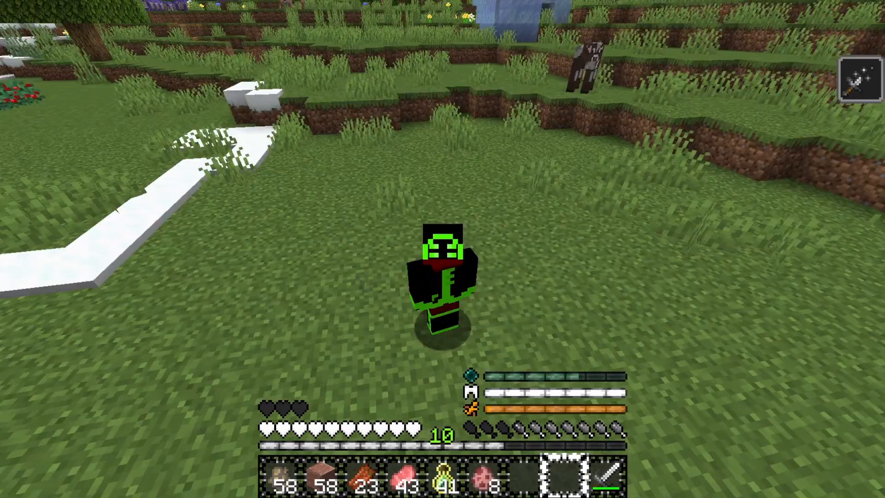
{"action": "key", "text": "w"}
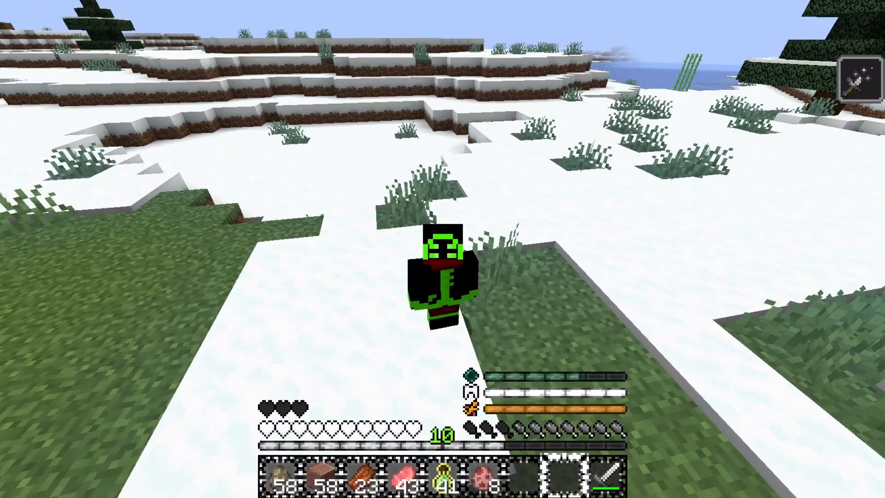
{"action": "key", "text": "w"}
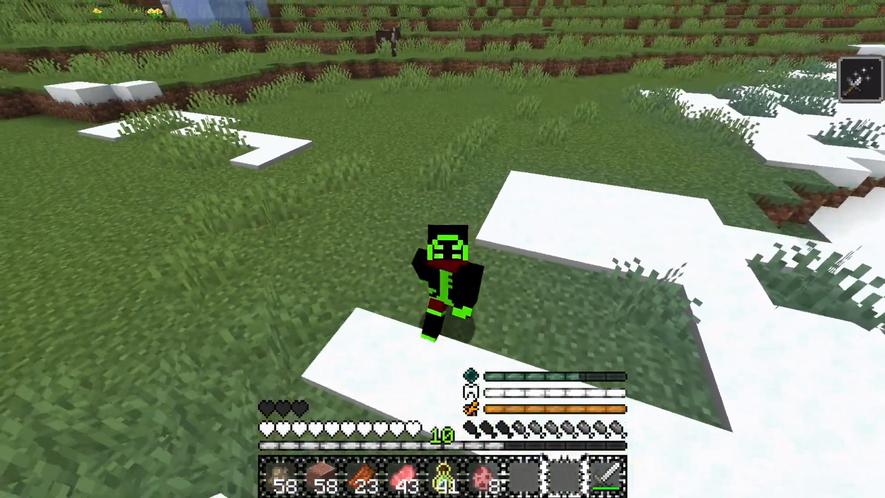
{"action": "key", "text": "w"}
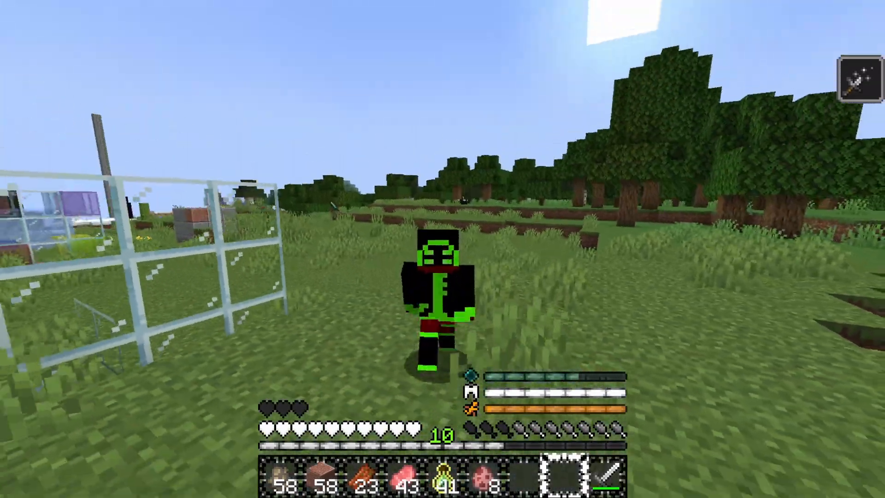
{"action": "key", "text": "w"}
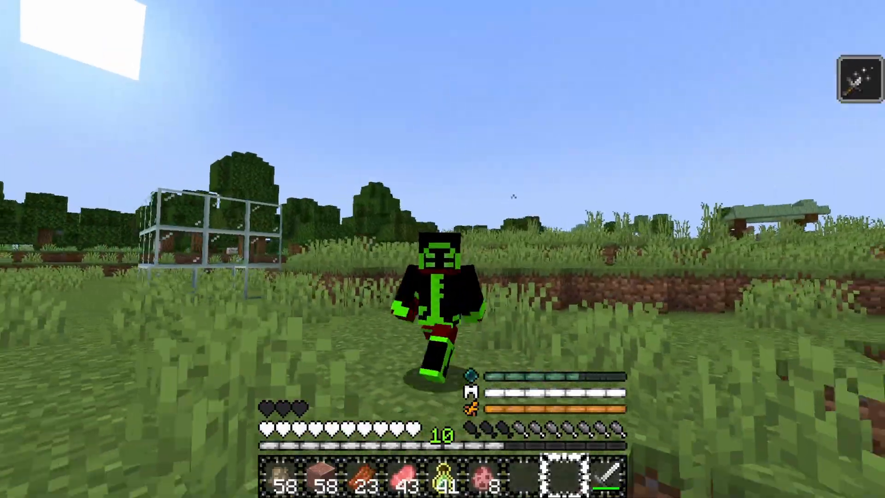
{"action": "key", "text": "w"}
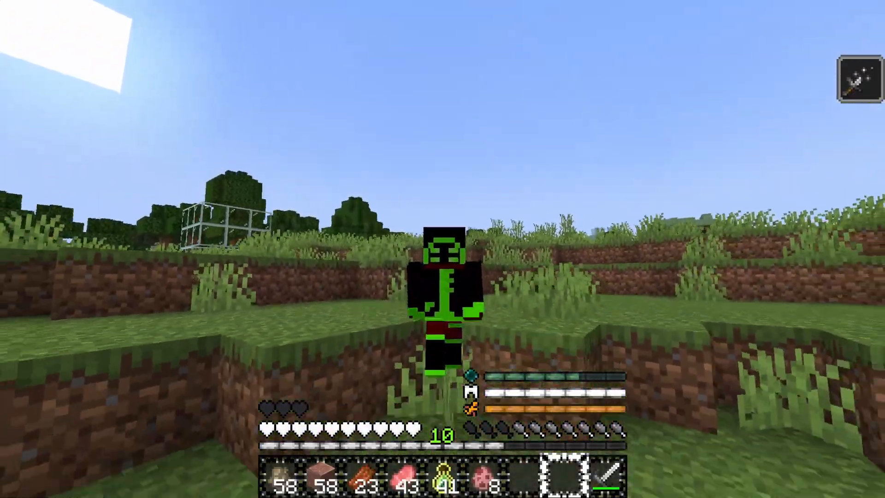
{"action": "key", "text": "w"}
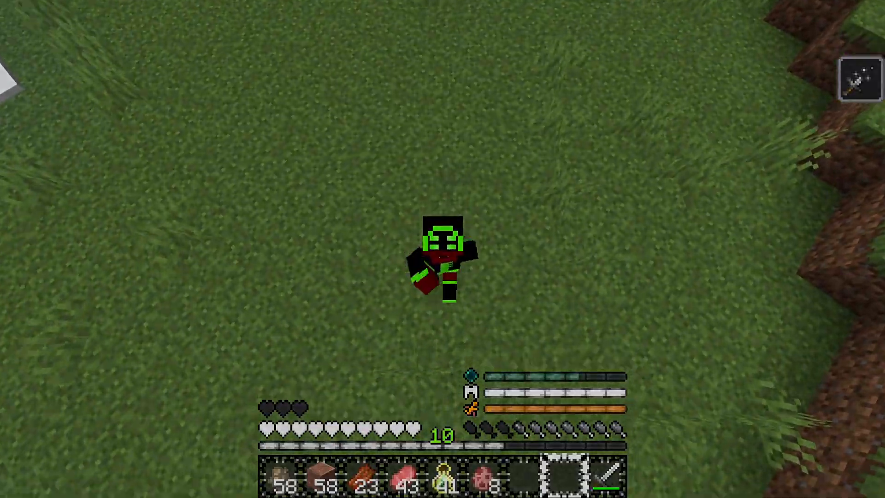